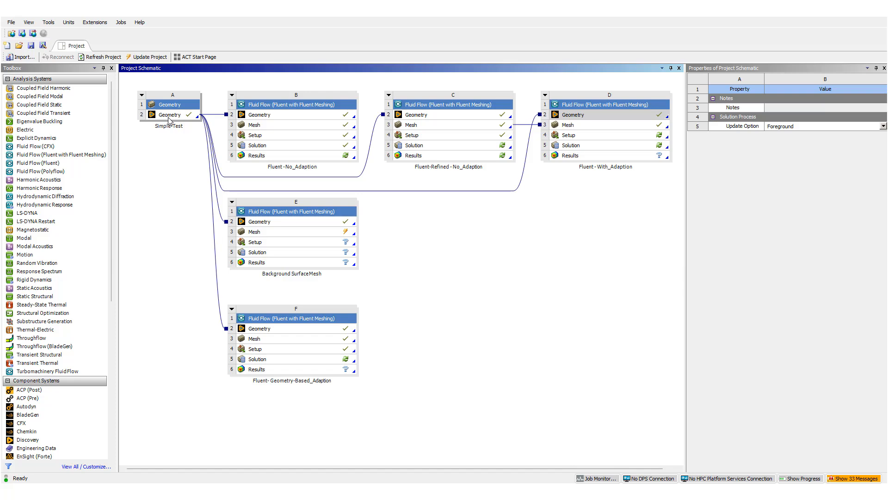
Open the Simple-Test geometry and inspect the narrow throat between the cone and the cylinder, including in front view
{"action": "left_click", "coordinate": [169, 118]}
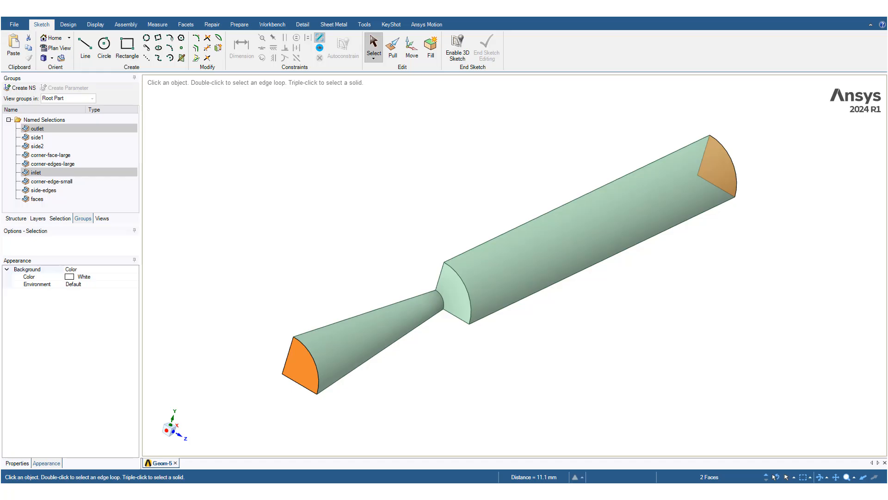
{"action": "left_click", "coordinate": [548, 387]}
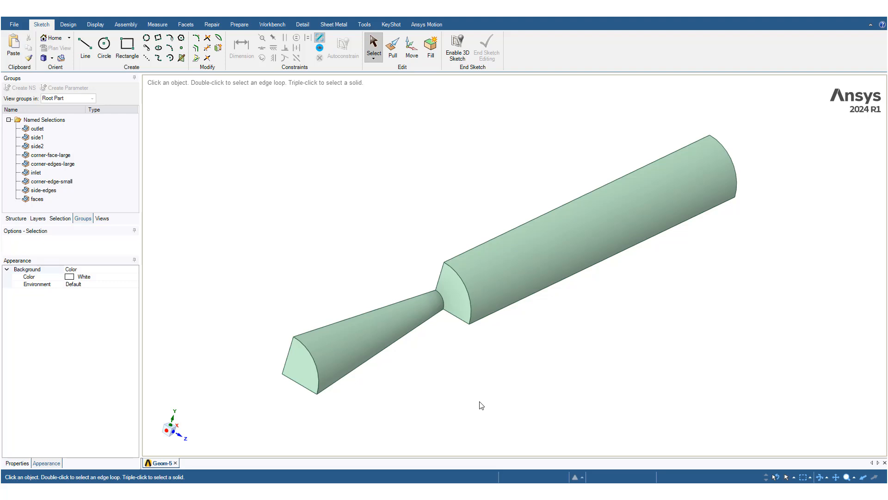
{"action": "left_click", "coordinate": [438, 289]}
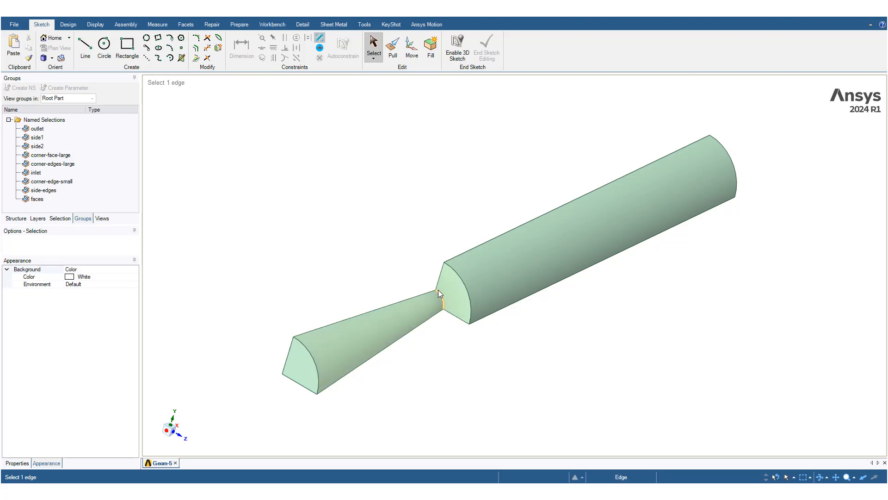
{"action": "left_click", "coordinate": [440, 300]}
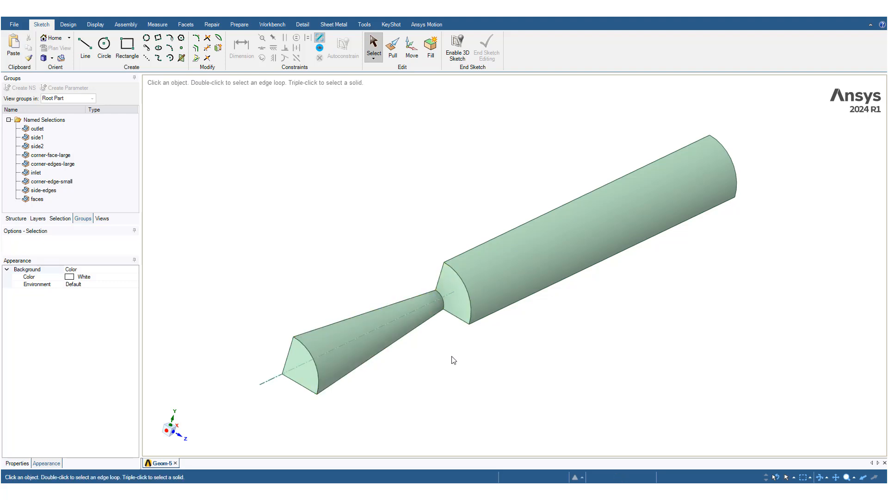
{"action": "mouse_move", "coordinate": [426, 370]}
{"action": "middle_mouse_down"}
{"action": "mouse_move", "coordinate": [321, 329]}
{"action": "mouse_move", "coordinate": [310, 362]}
{"action": "middle_mouse_up"}
{"action": "left_click", "coordinate": [169, 431]}
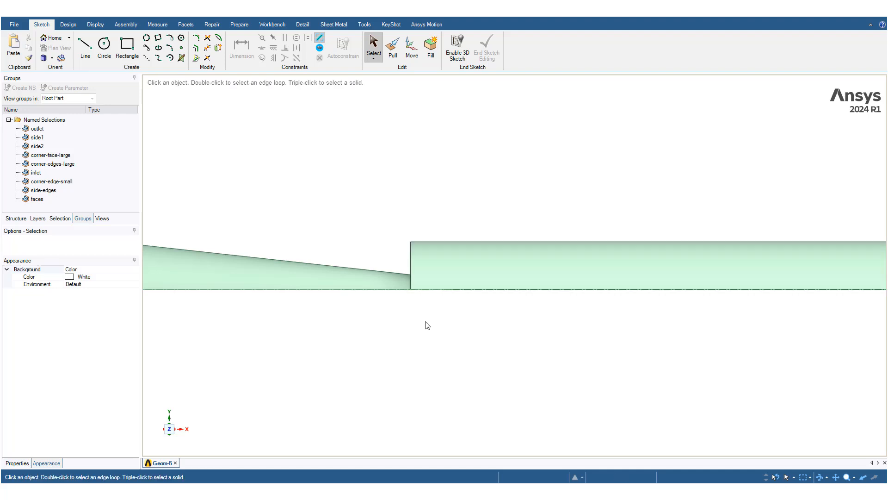
{"action": "mouse_move", "coordinate": [404, 361]}
{"action": "middle_mouse_down"}
{"action": "mouse_move", "coordinate": [526, 371]}
{"action": "mouse_move", "coordinate": [514, 391]}
{"action": "middle_mouse_up"}
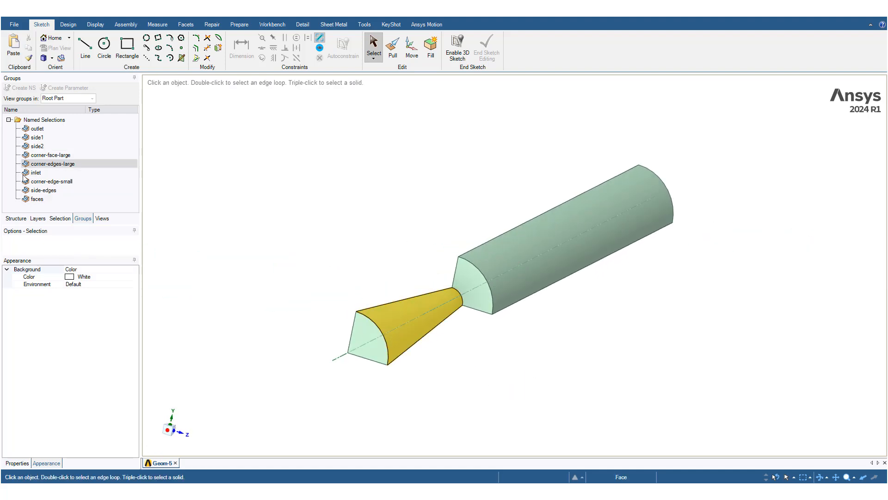
Highlight the outlet and inlet named selections together on the model, and clear the selection
{"action": "left_click", "coordinate": [23, 221]}
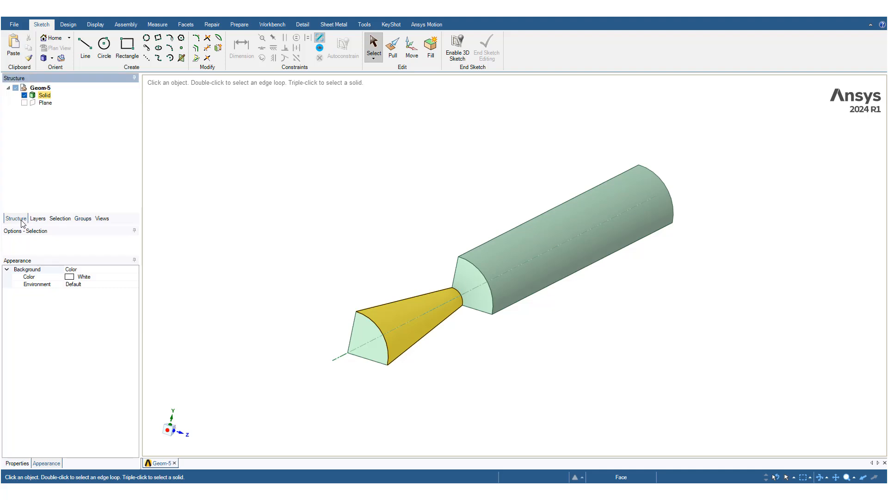
{"action": "left_click", "coordinate": [84, 219]}
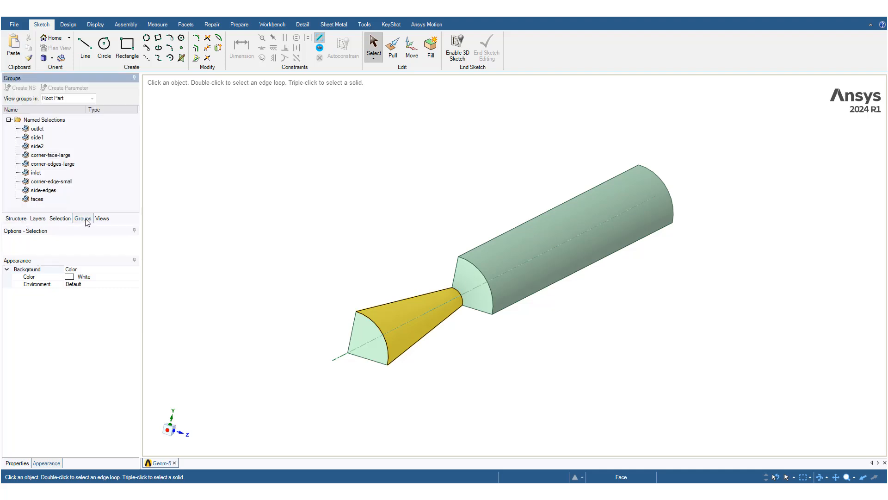
{"action": "left_click", "coordinate": [59, 130]}
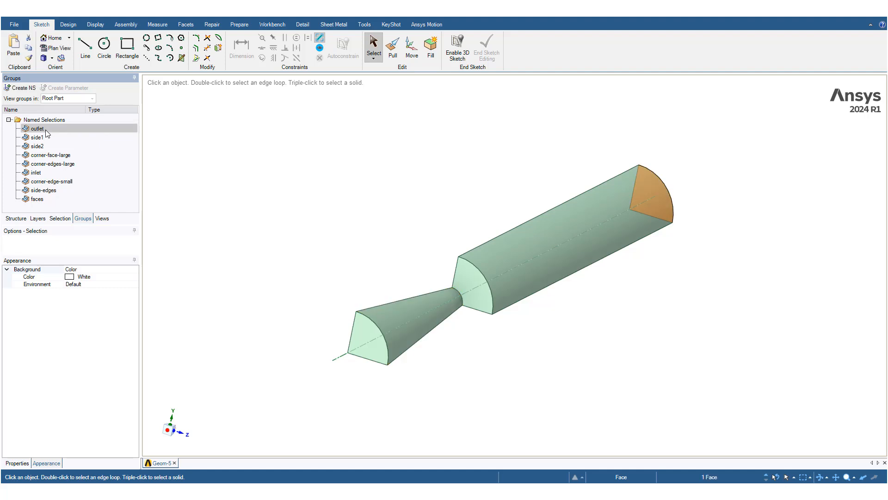
{"action": "left_click", "coordinate": [37, 172], "text": "ctrl"}
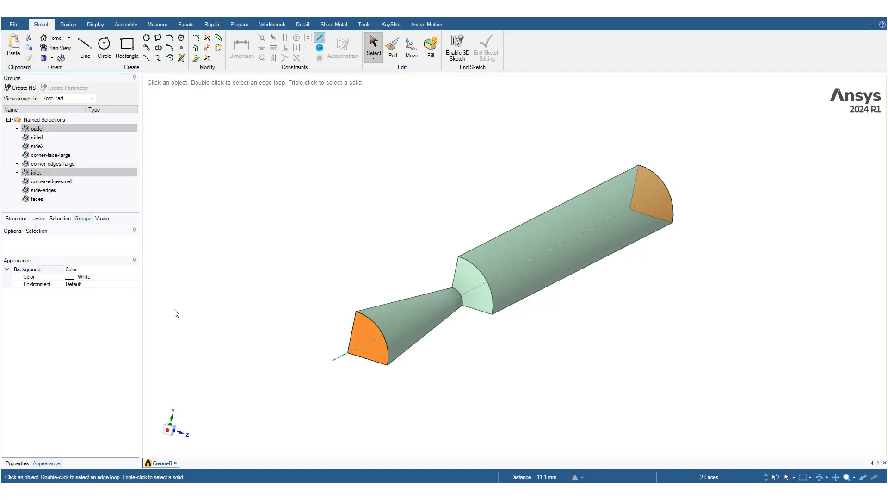
{"action": "left_click", "coordinate": [189, 268]}
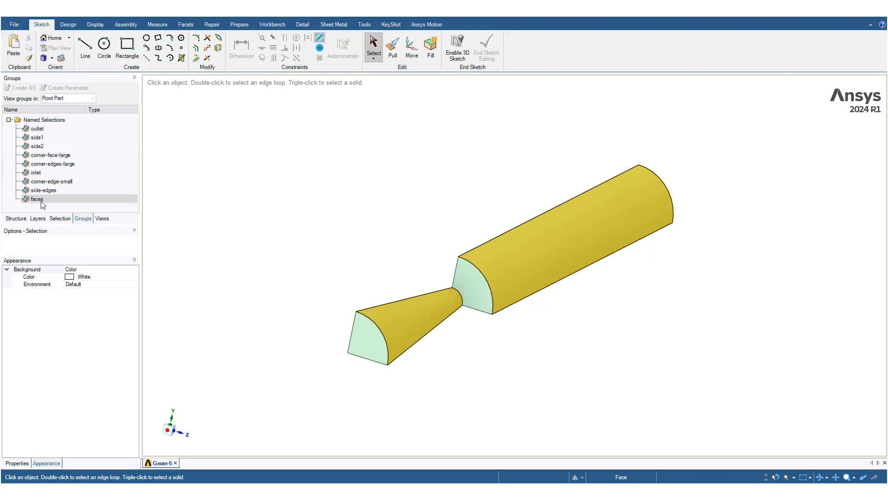
Highlight the corner-face-large and faces named selections together to inspect the wall faces, and clear the selection
{"action": "left_click", "coordinate": [69, 157]}
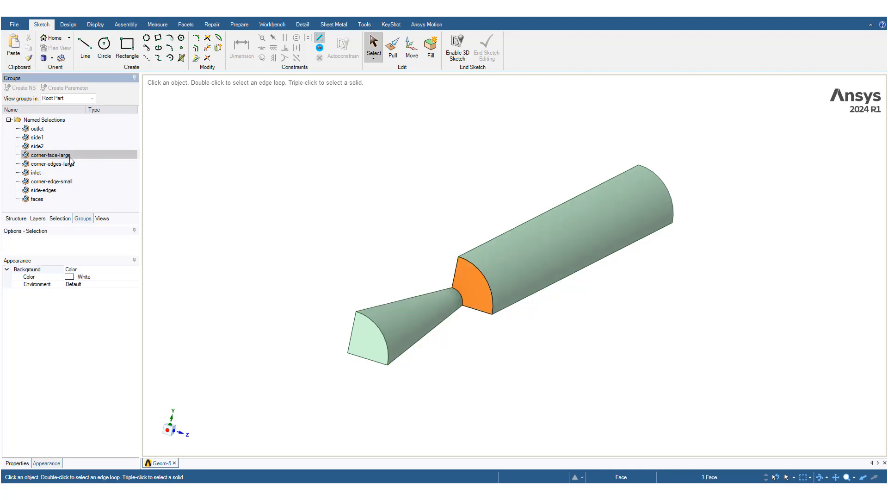
{"action": "left_click", "coordinate": [48, 200], "text": "ctrl"}
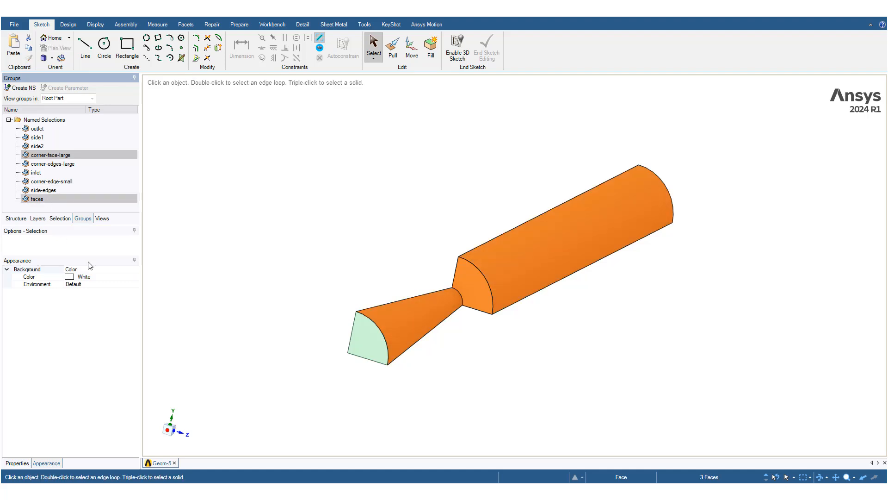
{"action": "mouse_move", "coordinate": [238, 327]}
{"action": "middle_mouse_down"}
{"action": "mouse_move", "coordinate": [325, 317]}
{"action": "mouse_move", "coordinate": [268, 329]}
{"action": "mouse_move", "coordinate": [239, 324]}
{"action": "middle_mouse_up"}
{"action": "left_click", "coordinate": [190, 201]}
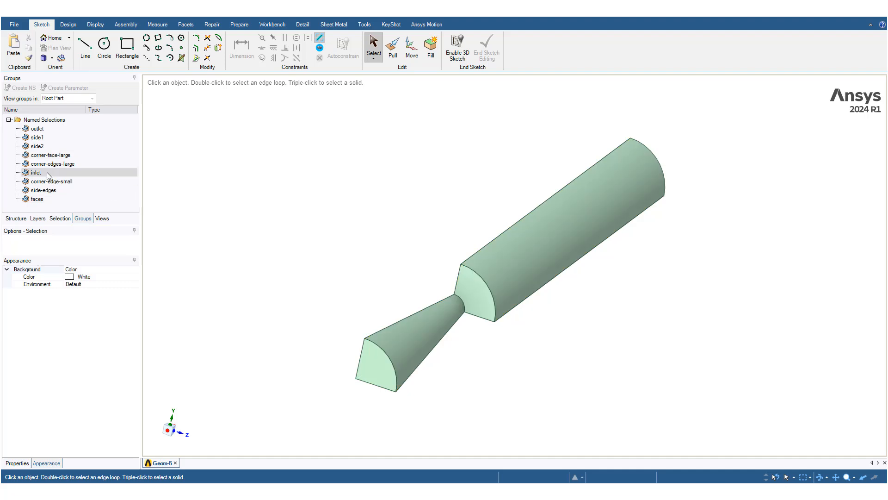
Highlight the side1 and side2 named selections to inspect the flat side faces, and clear the selection
{"action": "left_click", "coordinate": [46, 173]}
{"action": "left_click", "coordinate": [43, 146], "text": "ctrl"}
{"action": "left_click", "coordinate": [43, 138], "text": "ctrl"}
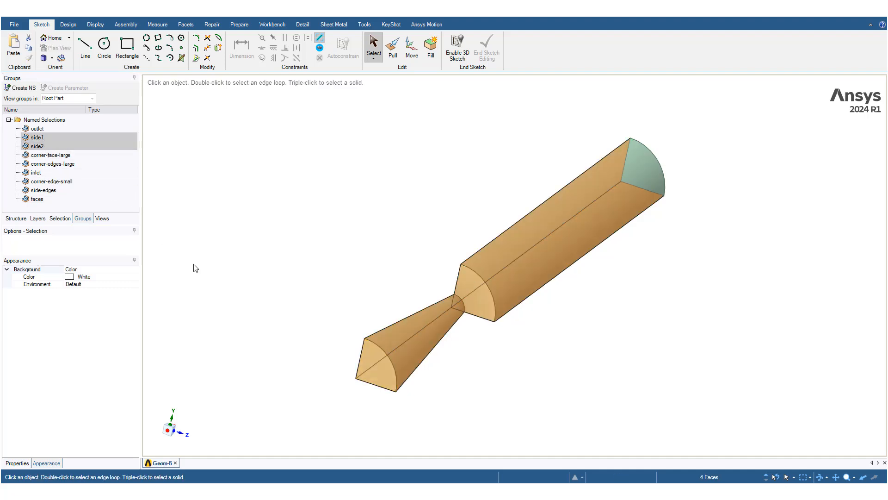
{"action": "mouse_move", "coordinate": [214, 357]}
{"action": "middle_mouse_down"}
{"action": "mouse_move", "coordinate": [265, 329]}
{"action": "mouse_move", "coordinate": [264, 321]}
{"action": "mouse_move", "coordinate": [232, 329]}
{"action": "mouse_move", "coordinate": [219, 351]}
{"action": "middle_mouse_up"}
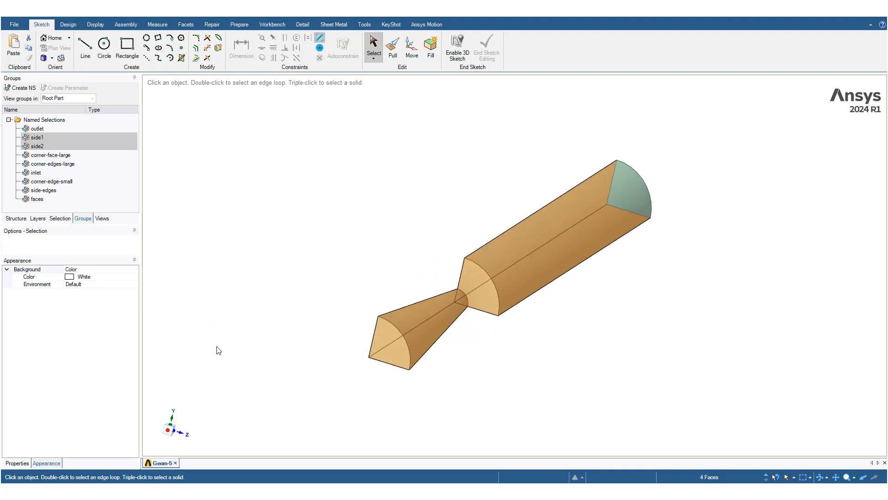
{"action": "left_click", "coordinate": [94, 209]}
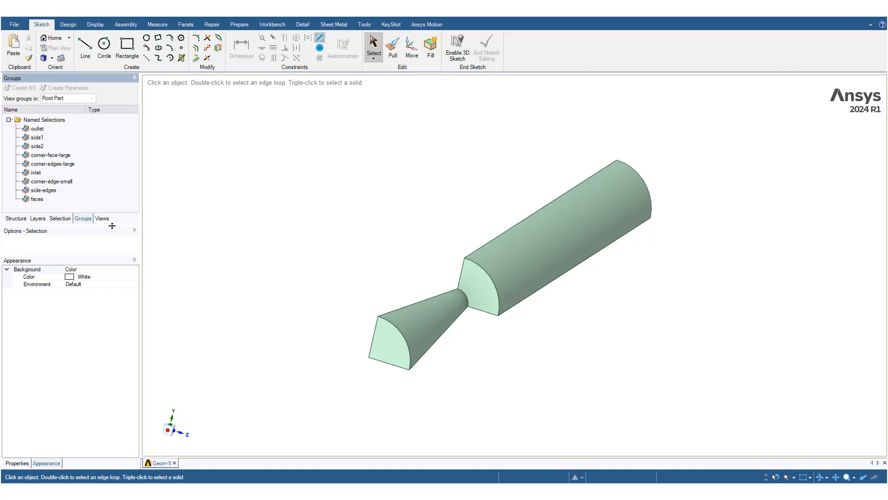
Highlight the corner-edges-large, corner-edge-small and side-edges named selections to inspect the edges around the throat, and clear the selection
{"action": "left_click", "coordinate": [68, 157]}
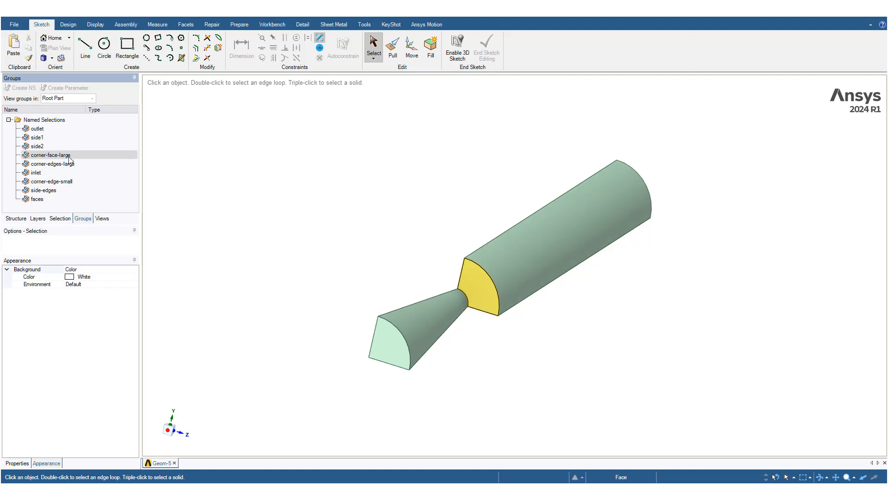
{"action": "left_click", "coordinate": [66, 164]}
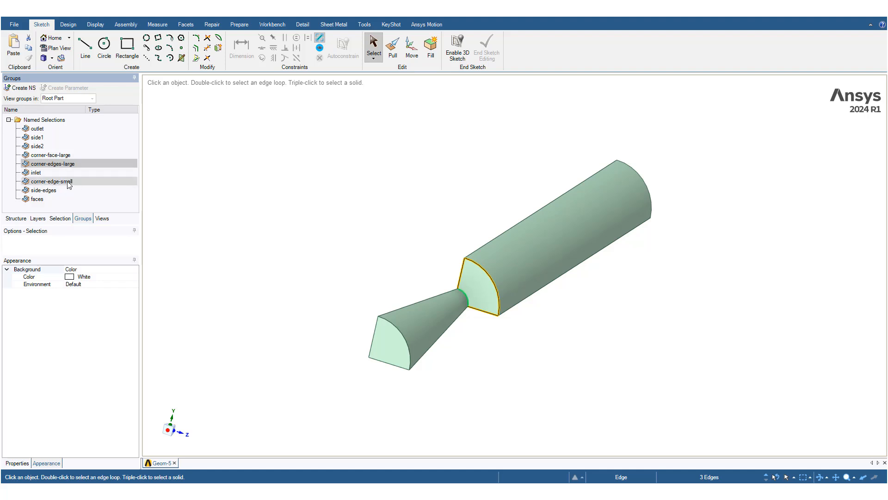
{"action": "left_click", "coordinate": [69, 183]}
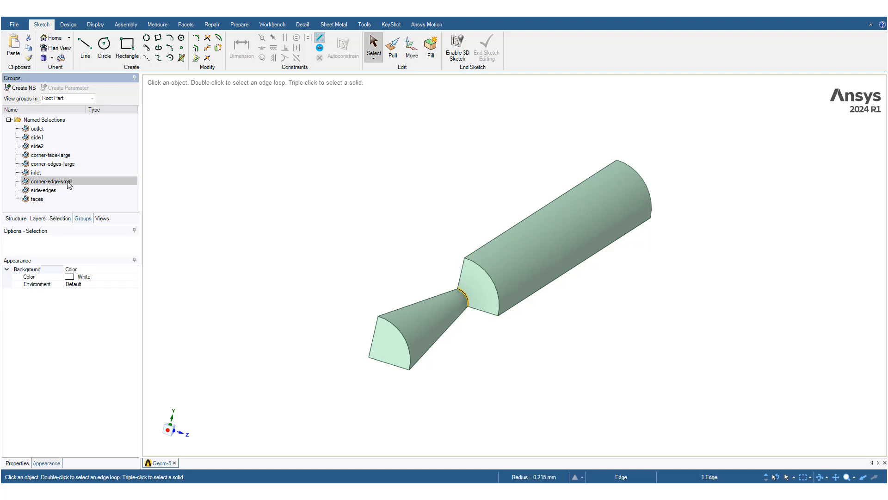
{"action": "left_click", "coordinate": [68, 165], "text": "ctrl"}
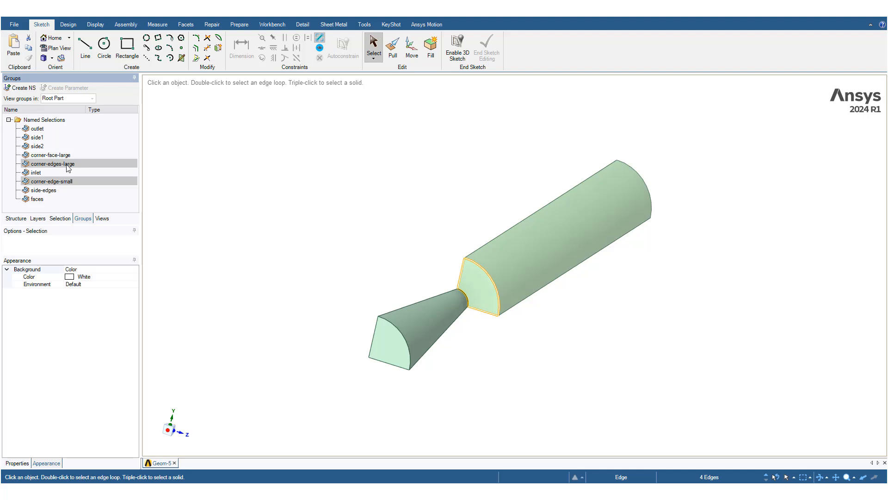
{"action": "left_click", "coordinate": [59, 189], "text": "ctrl"}
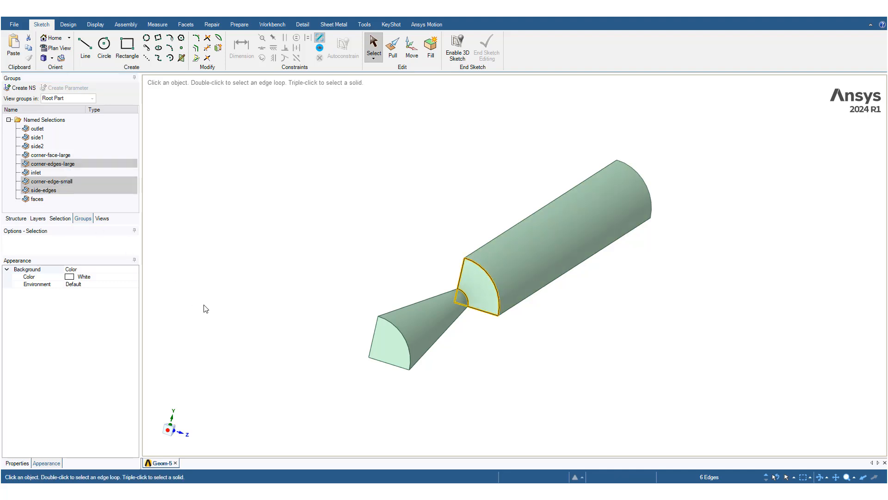
{"action": "mouse_move", "coordinate": [221, 342]}
{"action": "middle_mouse_down"}
{"action": "mouse_move", "coordinate": [300, 317]}
{"action": "mouse_move", "coordinate": [224, 333]}
{"action": "mouse_move", "coordinate": [204, 349]}
{"action": "middle_mouse_up"}
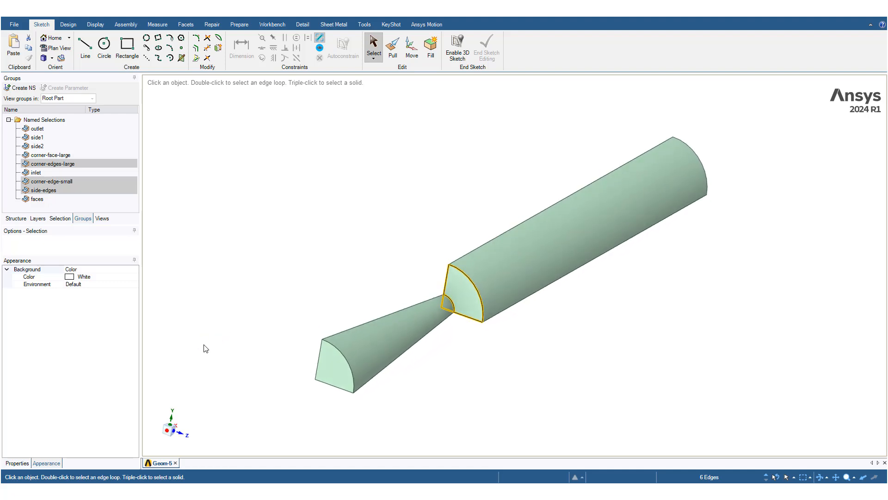
{"action": "left_click", "coordinate": [205, 236]}
Display the Geom-5 structure tree and inspect the whole solid from the side and at an angle
{"action": "left_click", "coordinate": [16, 218]}
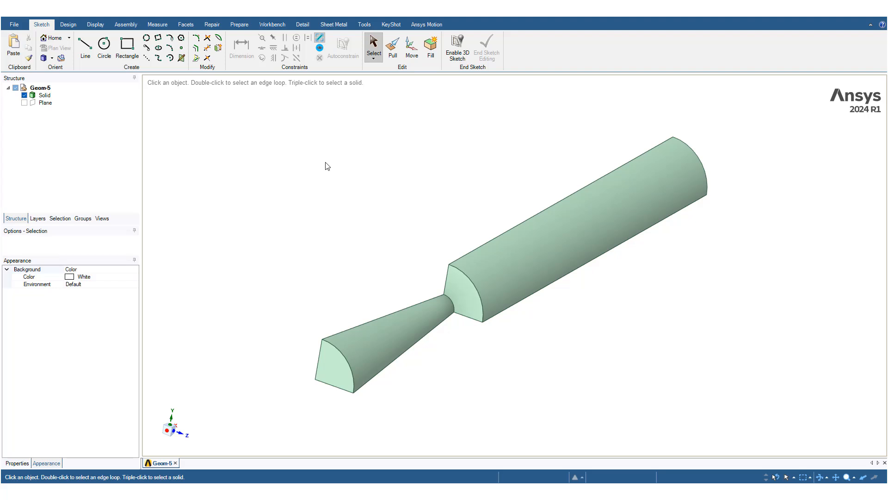
{"action": "scroll", "coordinate": [487, 362], "scroll_direction": "down", "scroll_amount": 2}
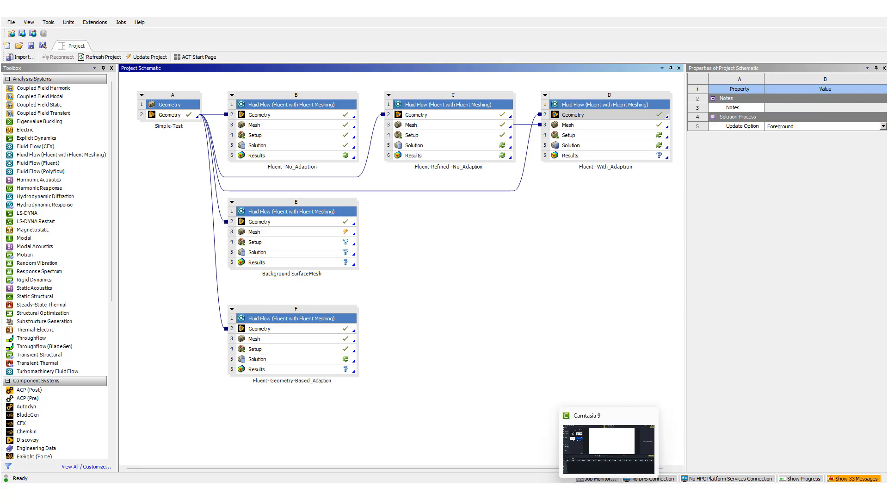
{"action": "mouse_move", "coordinate": [568, 491]}
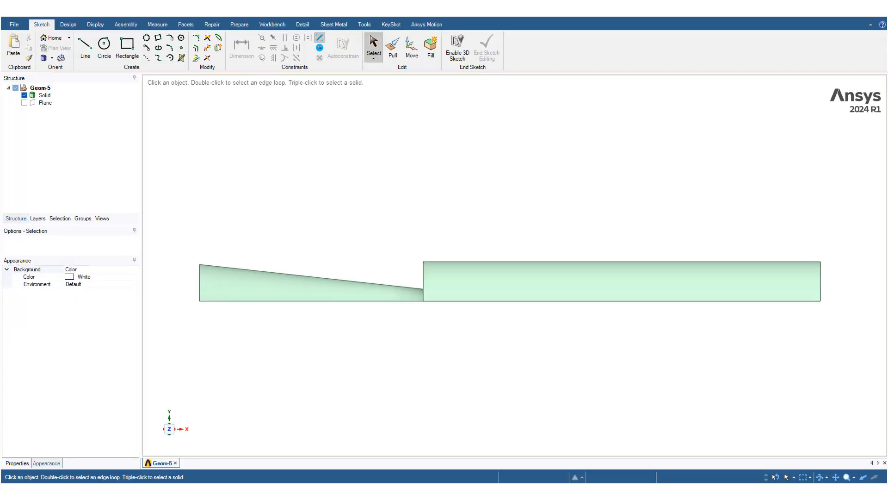
{"action": "mouse_move", "coordinate": [372, 378]}
{"action": "middle_mouse_down"}
{"action": "mouse_move", "coordinate": [434, 401]}
{"action": "mouse_move", "coordinate": [427, 428]}
{"action": "middle_mouse_up"}
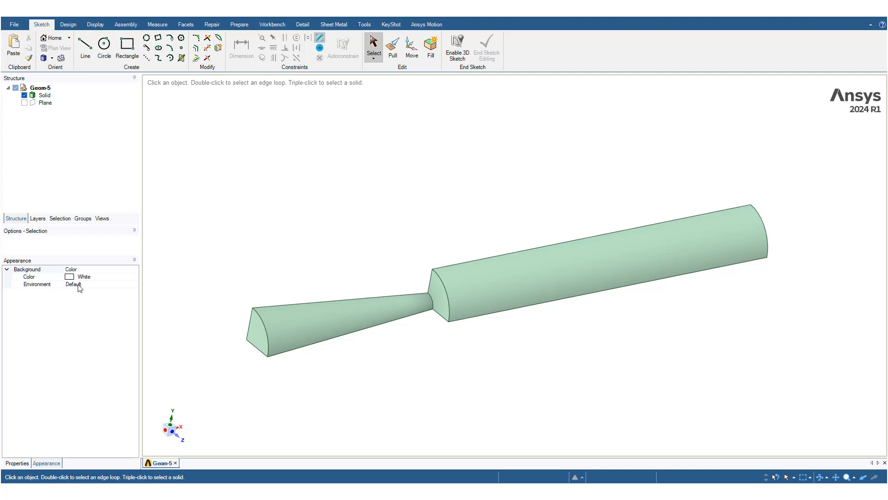
Return to the named selections list and highlight the outlet and inlet faces again on the full geometry
{"action": "left_click", "coordinate": [82, 219]}
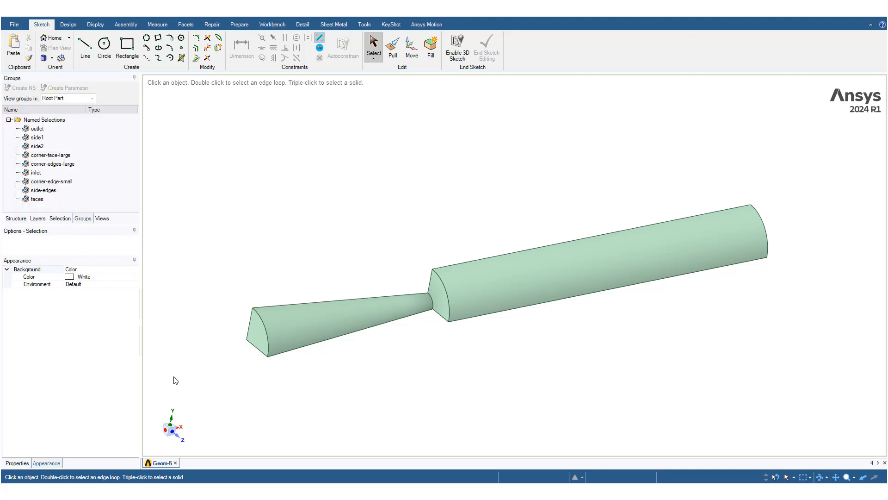
{"action": "left_click", "coordinate": [37, 129]}
{"action": "left_click", "coordinate": [37, 173], "text": "ctrl"}
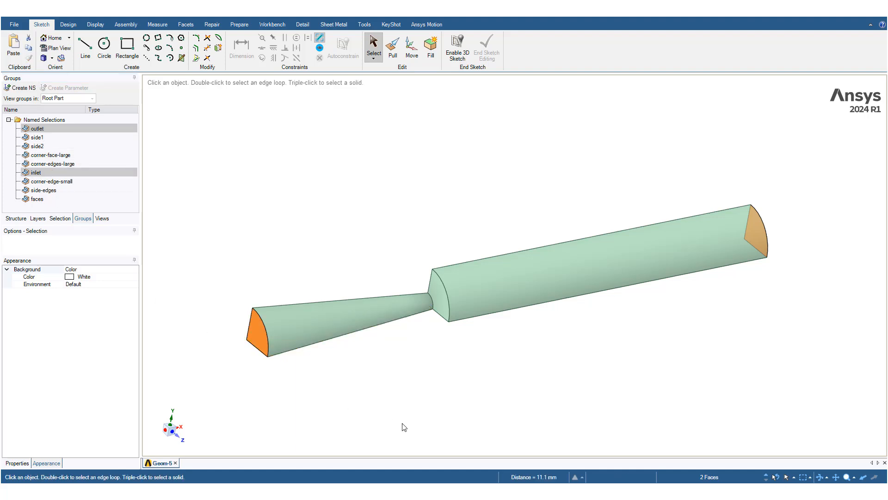
{"action": "scroll", "coordinate": [404, 427], "scroll_direction": "down", "scroll_amount": 2}
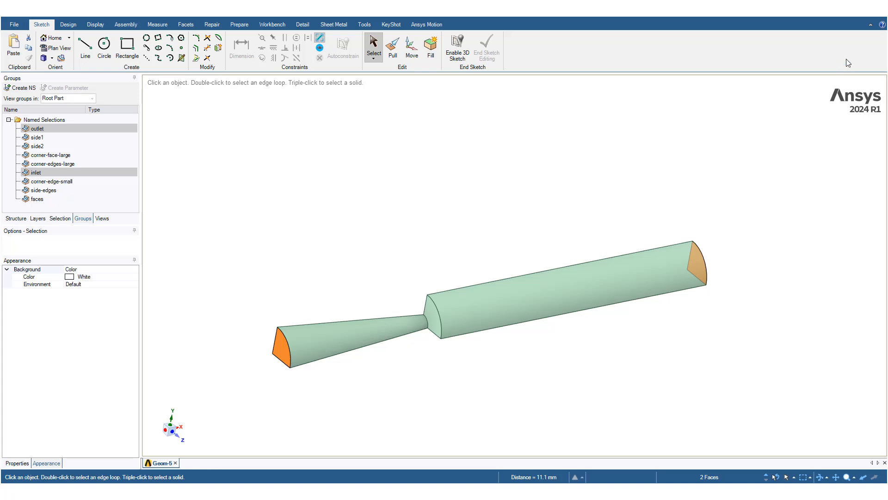
Switch back to the Workbench project and start Fluent Meshing for the mesh of the Fluent-No_Adaption system with the existing launcher settings
{"action": "left_click", "coordinate": [844, 11]}
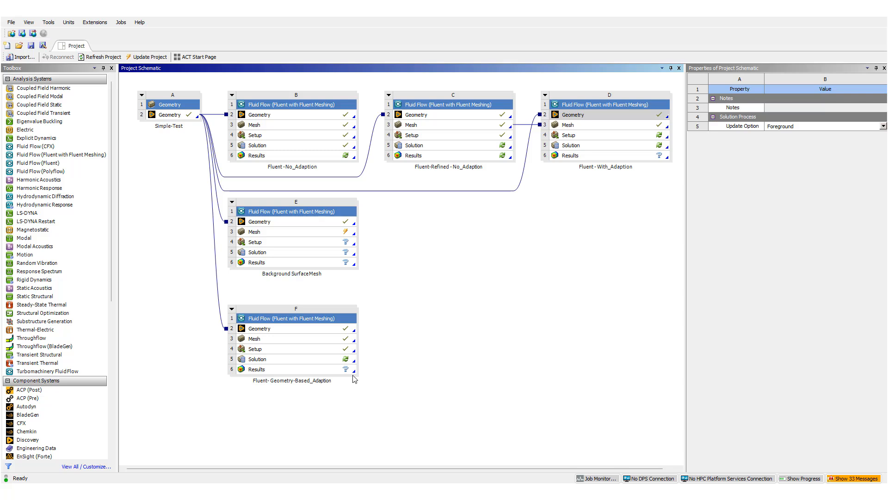
{"action": "double_click", "coordinate": [322, 124]}
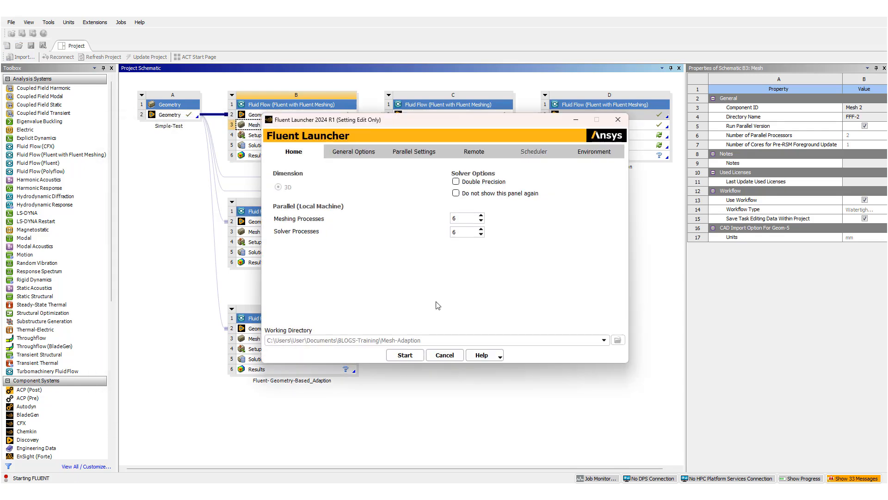
{"action": "left_click", "coordinate": [406, 354]}
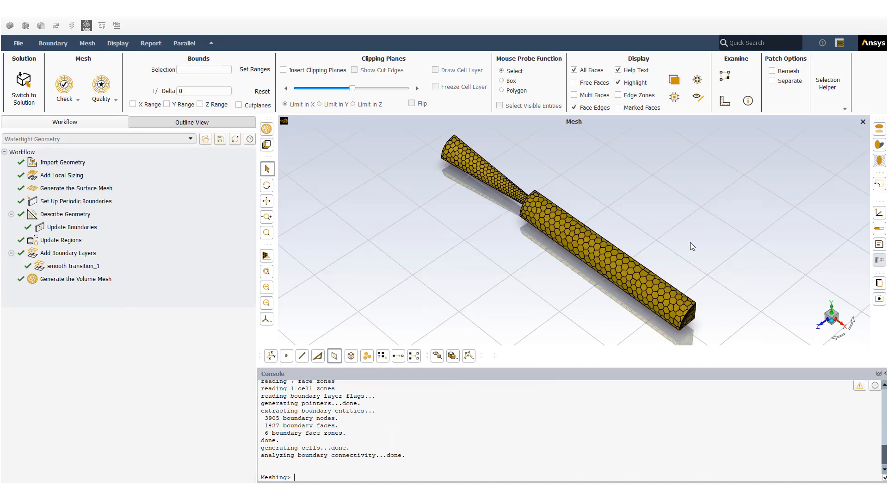
Review the settings of the Add Local Sizing and Generate the Surface Mesh tasks in the Watertight Geometry workflow
{"action": "left_click", "coordinate": [75, 175]}
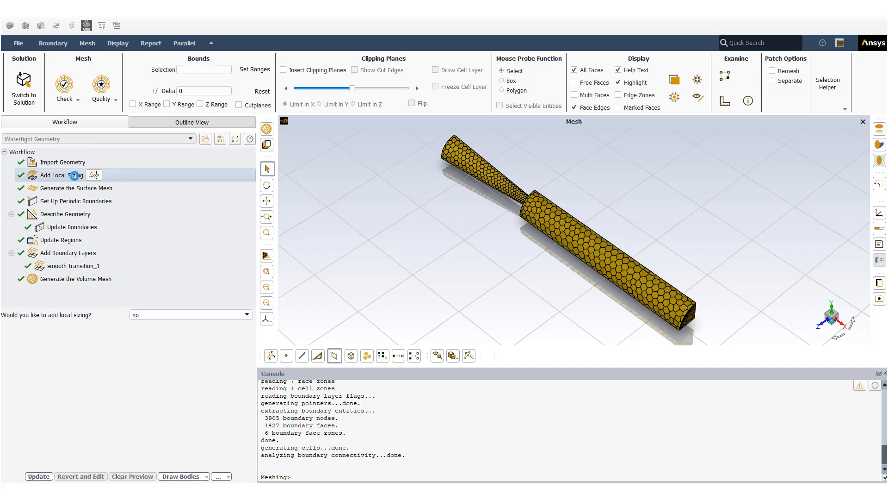
{"action": "left_click", "coordinate": [73, 188]}
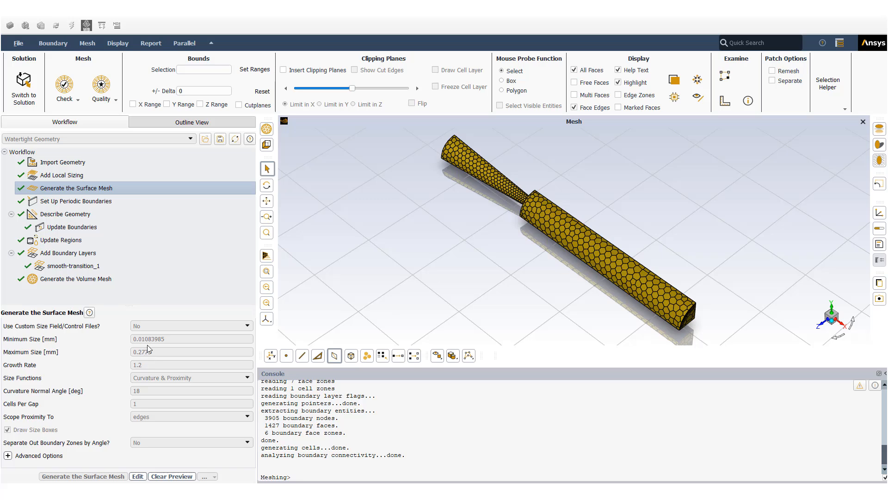
Review the Set Up Periodic Boundaries task with its periodic side faces on the model, and check the Describe Geometry settings
{"action": "left_click", "coordinate": [100, 202]}
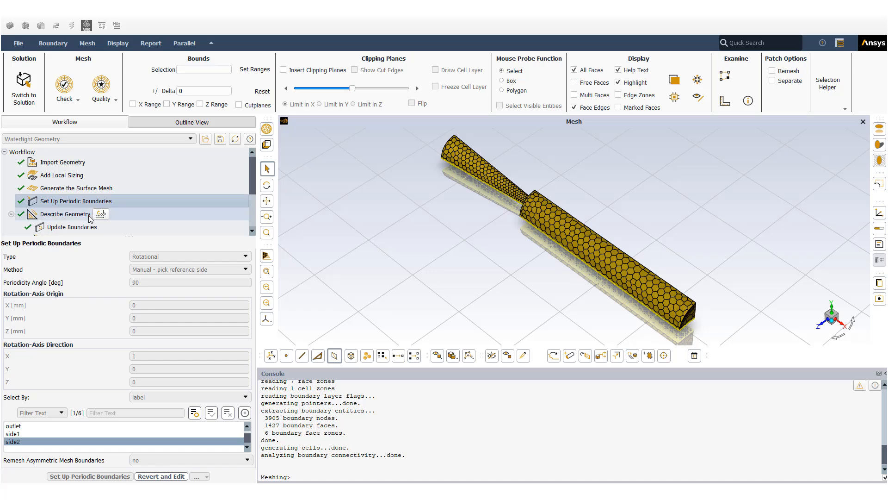
{"action": "middle_click_drag", "start_coordinate": [386, 263], "coordinate": [557, 294]}
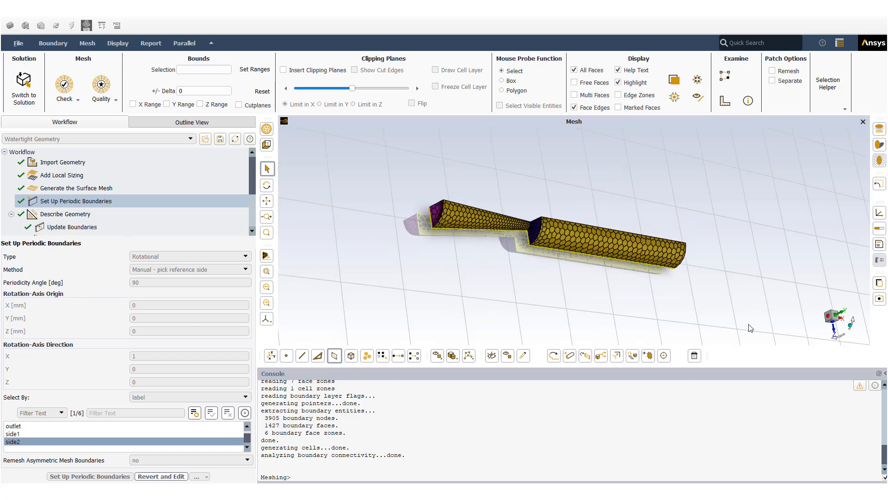
{"action": "left_click", "coordinate": [852, 328]}
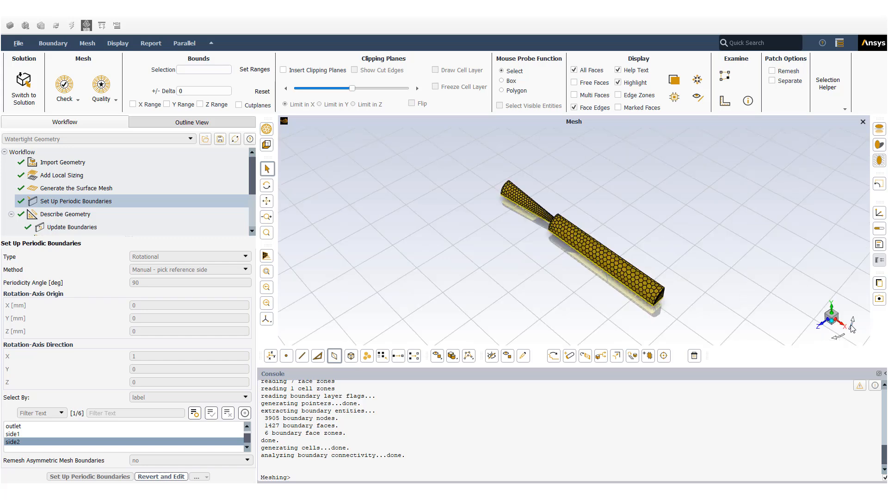
{"action": "left_click", "coordinate": [64, 214]}
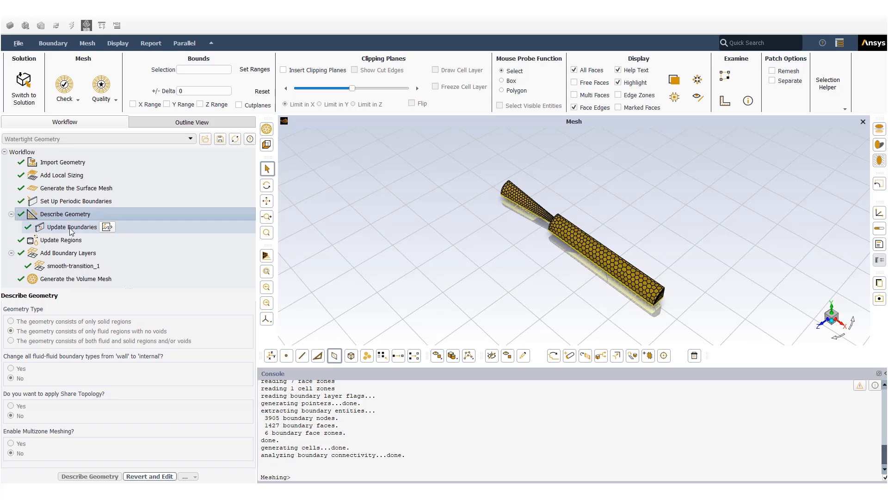
Examine the Update Boundaries task, highlighting the outlet, side1, side2, corner-face-large and faces boundaries on the mesh to check their types
{"action": "left_click", "coordinate": [70, 227]}
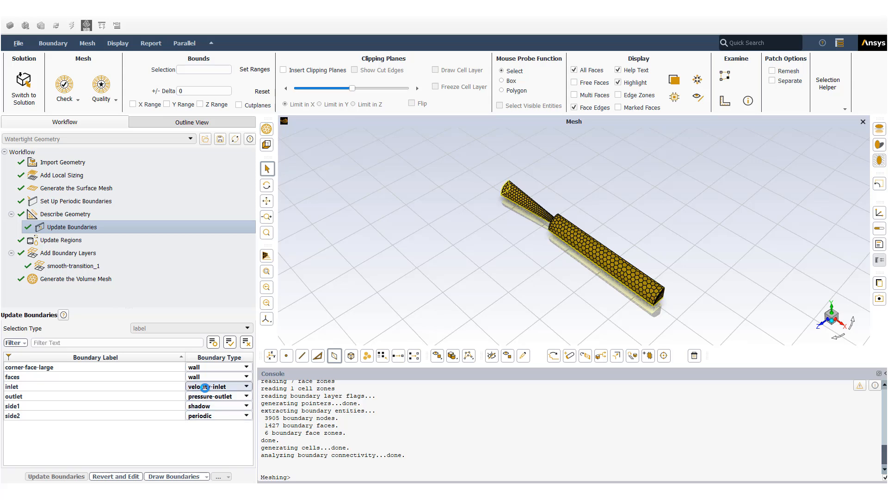
{"action": "left_click", "coordinate": [205, 396]}
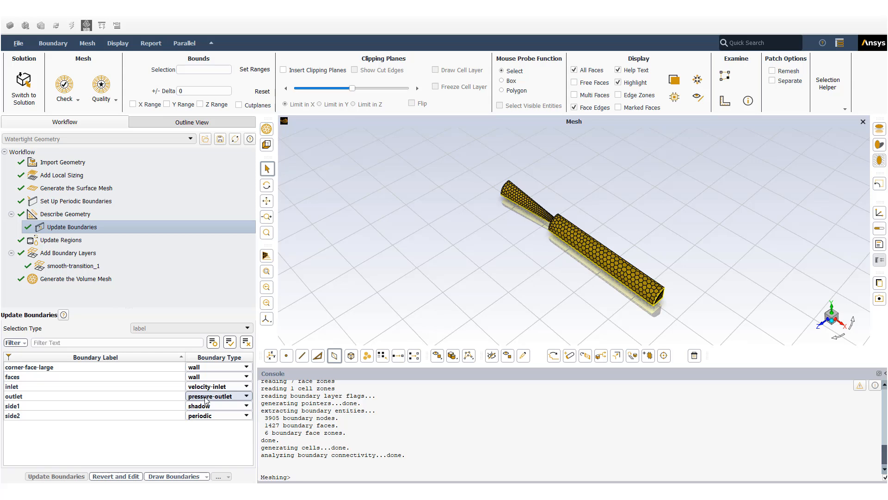
{"action": "left_click", "coordinate": [205, 406]}
{"action": "left_click", "coordinate": [204, 416]}
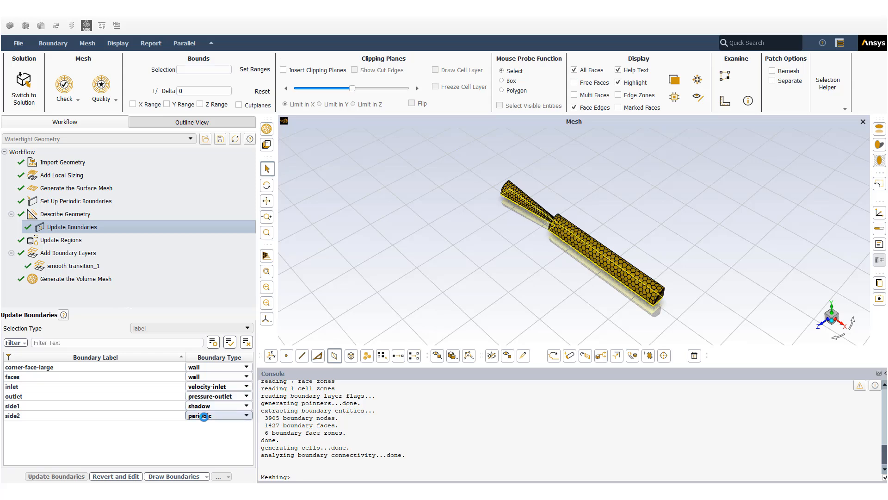
{"action": "left_click", "coordinate": [206, 407]}
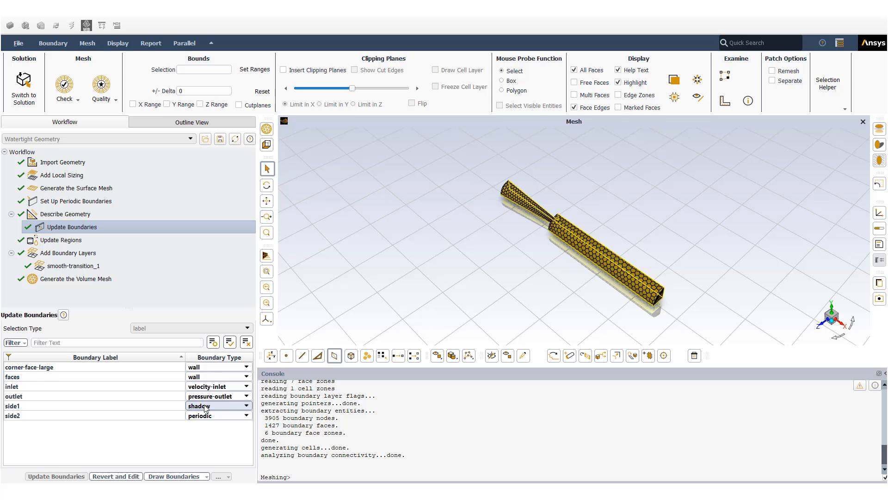
{"action": "left_click", "coordinate": [191, 377]}
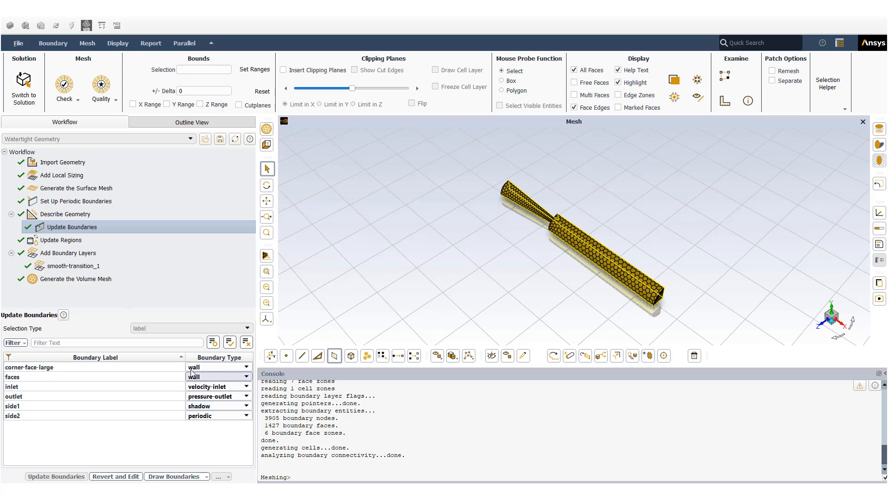
{"action": "left_click", "coordinate": [194, 367]}
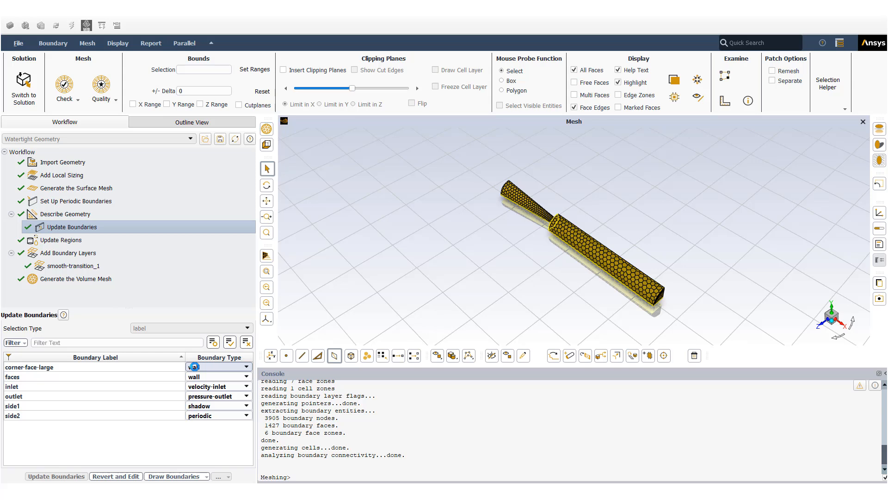
{"action": "left_click", "coordinate": [195, 375]}
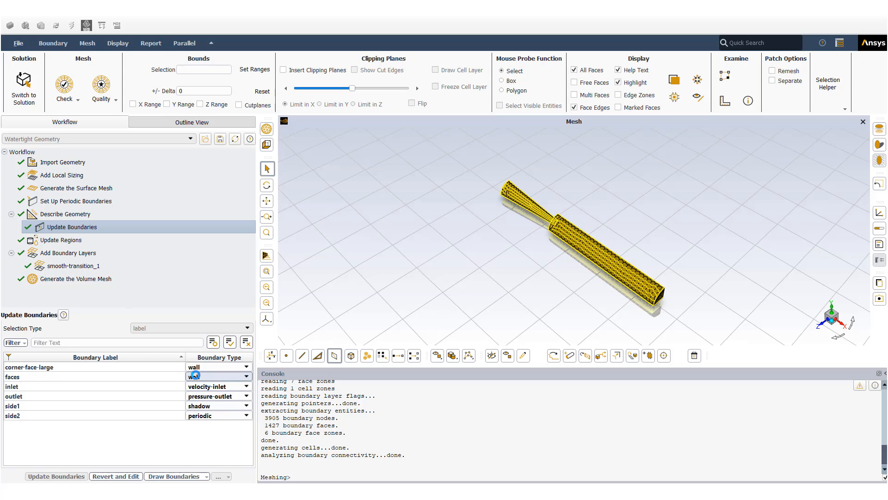
Review the Update Regions, smooth-transition_1 boundary layer and Generate the Volume Mesh tasks, including the volume mesh's advanced options
{"action": "left_click", "coordinate": [68, 241]}
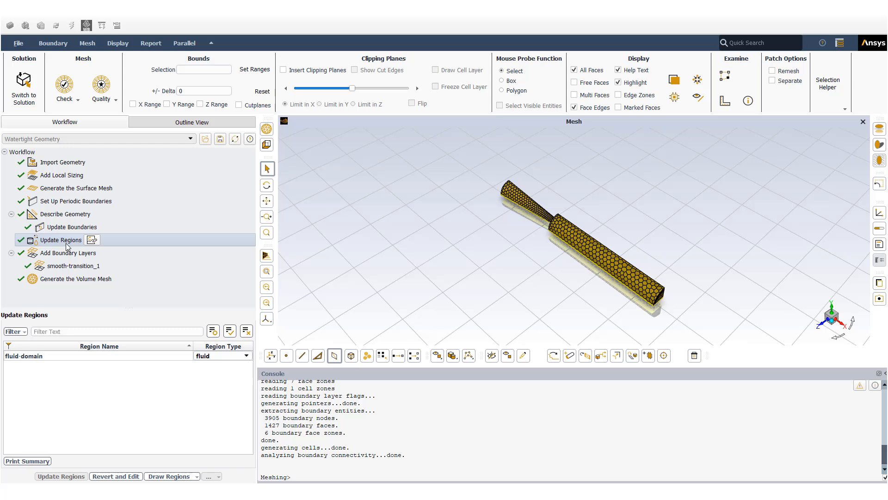
{"action": "left_click", "coordinate": [65, 266]}
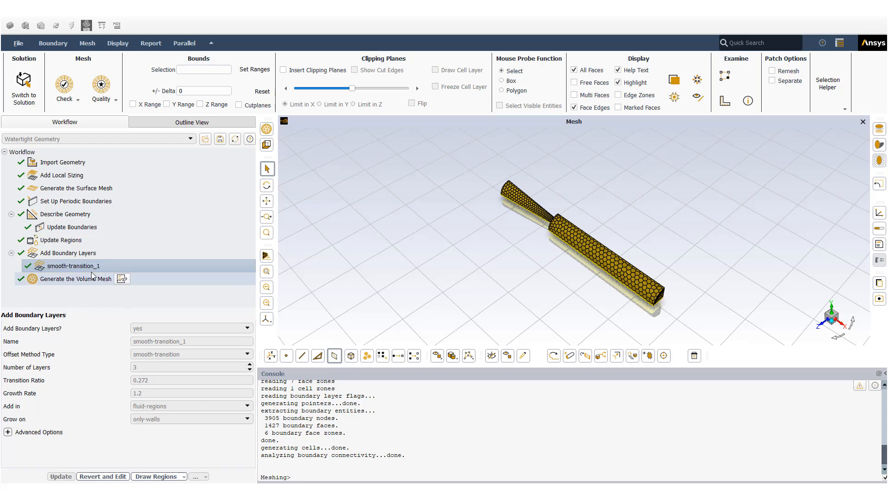
{"action": "left_click", "coordinate": [72, 279]}
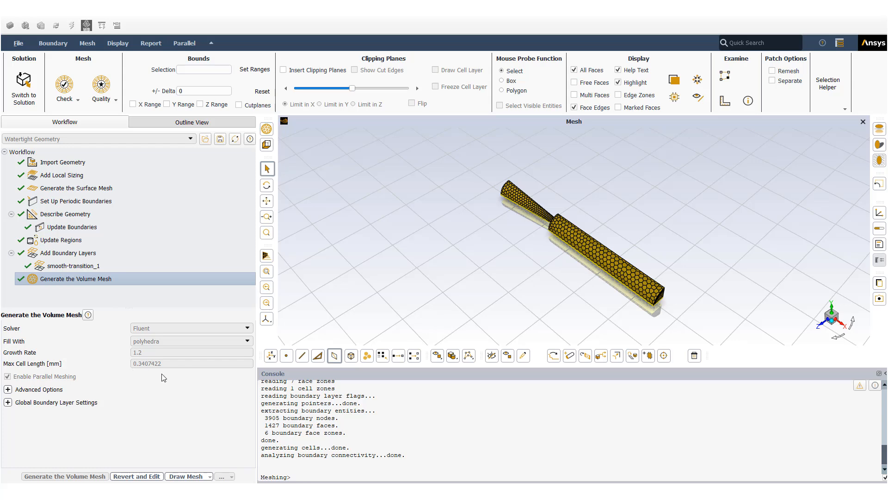
{"action": "left_click", "coordinate": [7, 389]}
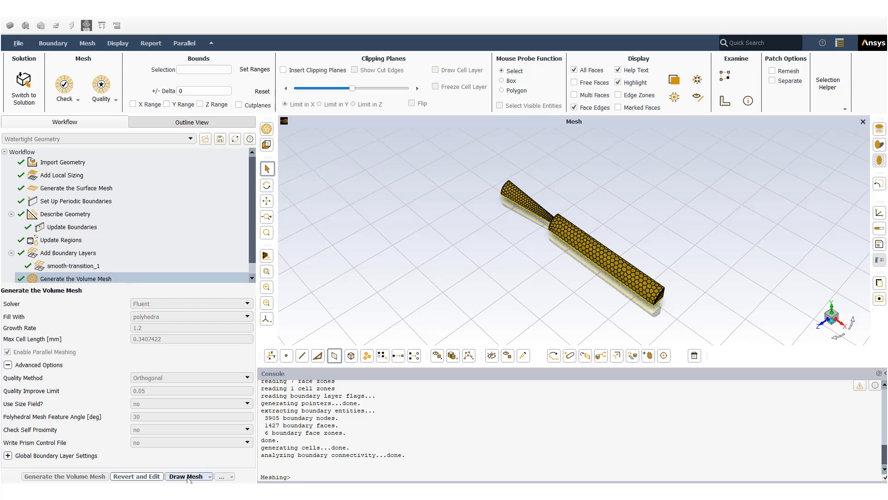
Report the mesh quality and read the minimum orthogonal cell quality and the total cell count in the console
{"action": "left_click", "coordinate": [70, 101]}
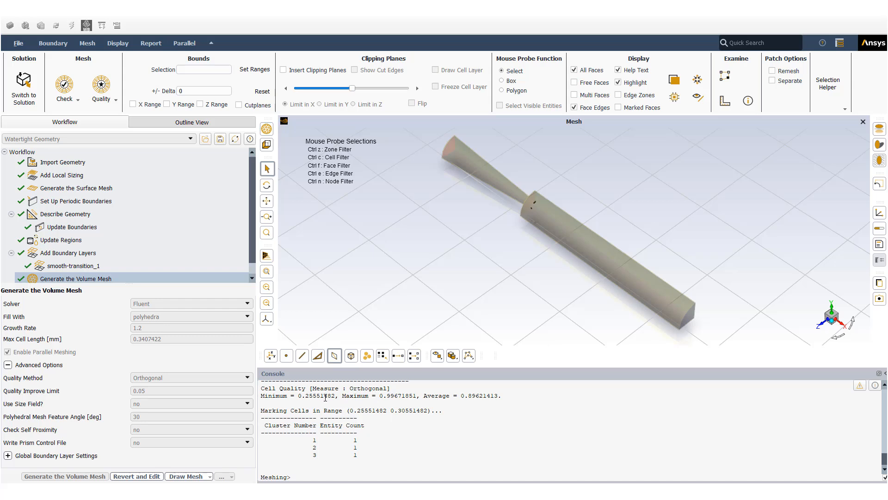
{"action": "left_click_drag", "start_coordinate": [299, 396], "coordinate": [317, 398]}
{"action": "scroll", "coordinate": [426, 424], "scroll_direction": "up", "scroll_amount": 10}
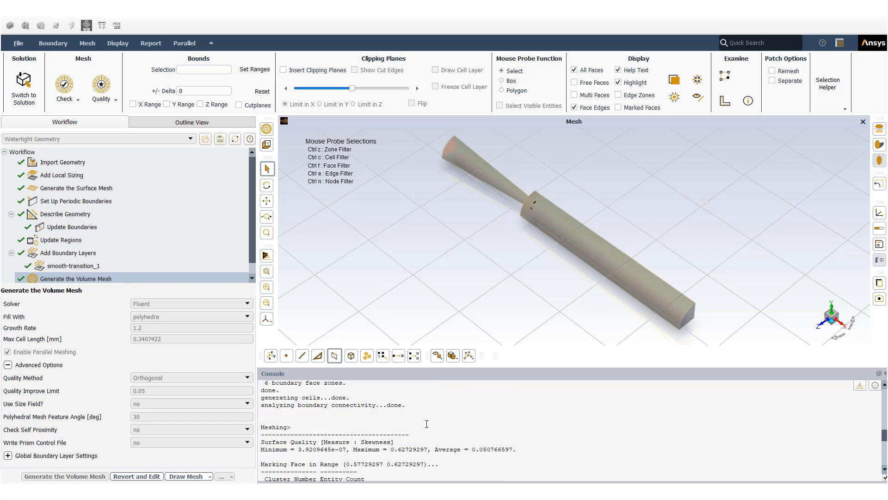
{"action": "scroll", "coordinate": [427, 424], "scroll_direction": "up", "scroll_amount": 5}
{"action": "scroll", "coordinate": [426, 424], "scroll_direction": "down", "scroll_amount": 4}
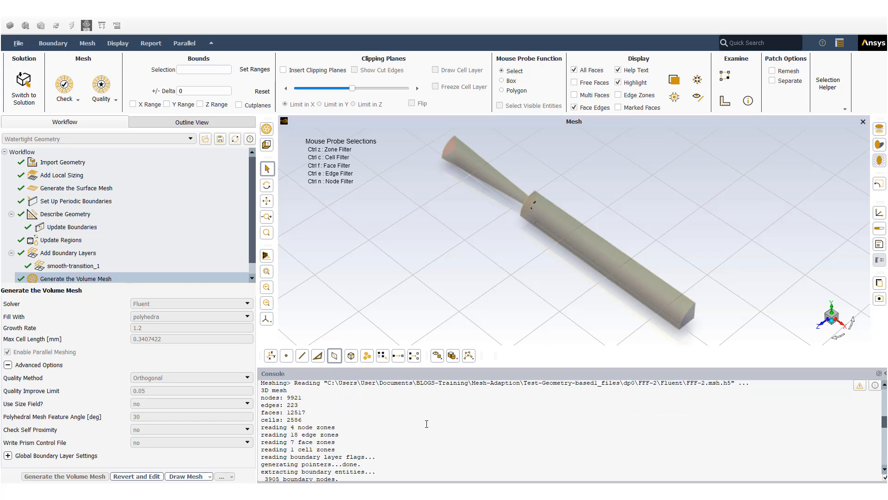
{"action": "left_click_drag", "start_coordinate": [286, 420], "coordinate": [302, 420]}
{"action": "left_click", "coordinate": [383, 424]}
Leave the meshing session for the Workbench project and start Fluent for the Setup of Fluent-No_Adaption with the existing launcher settings
{"action": "left_click", "coordinate": [878, 19]}
{"action": "left_click", "coordinate": [462, 261]}
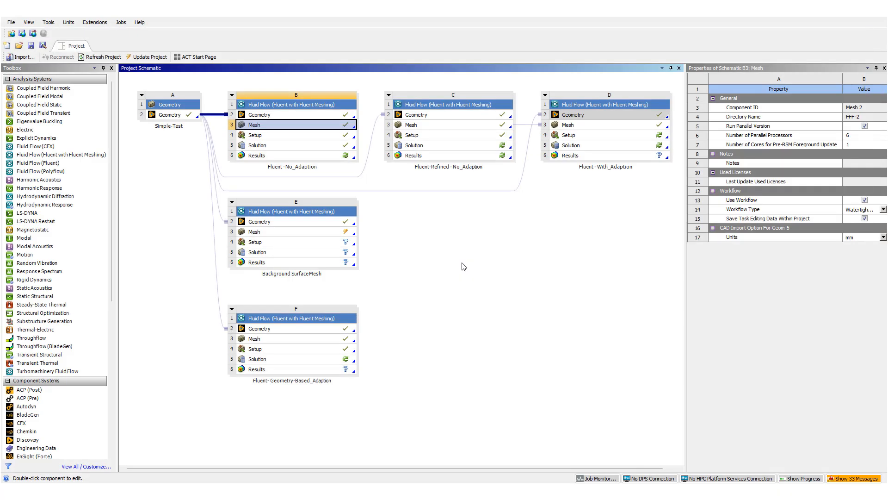
{"action": "double_click", "coordinate": [335, 135]}
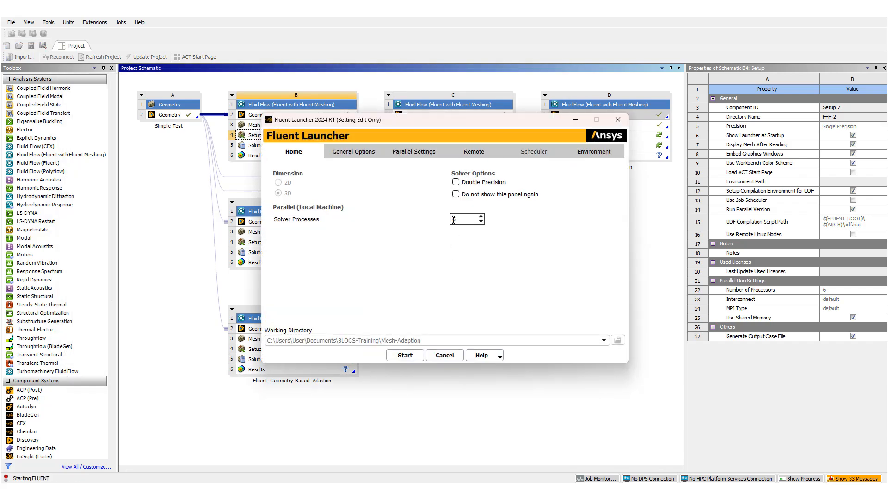
{"action": "left_click", "coordinate": [410, 356]}
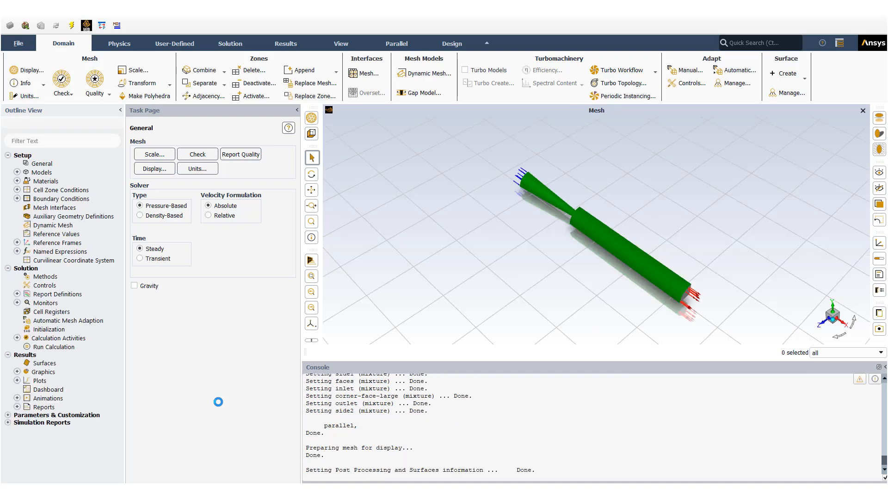
Evaluate the mesh quality in the solver and examine the minimum orthogonal quality and cell count in the console
{"action": "left_click", "coordinate": [100, 94]}
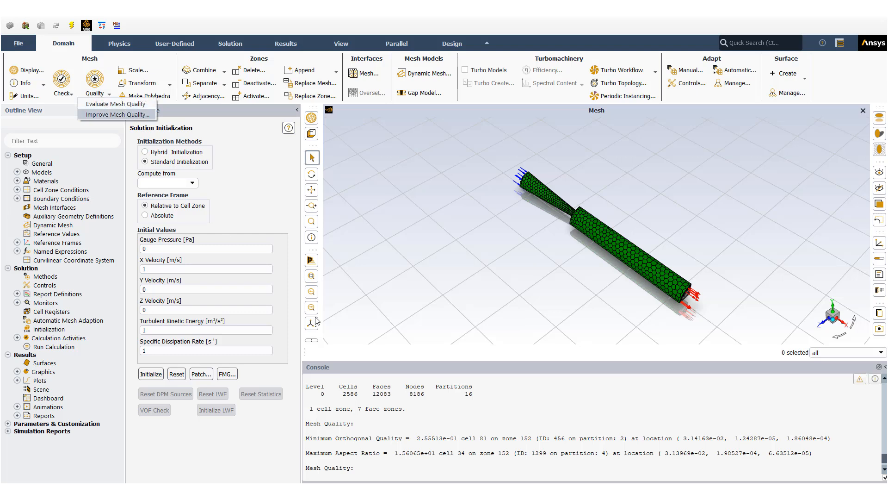
{"action": "left_click", "coordinate": [436, 423]}
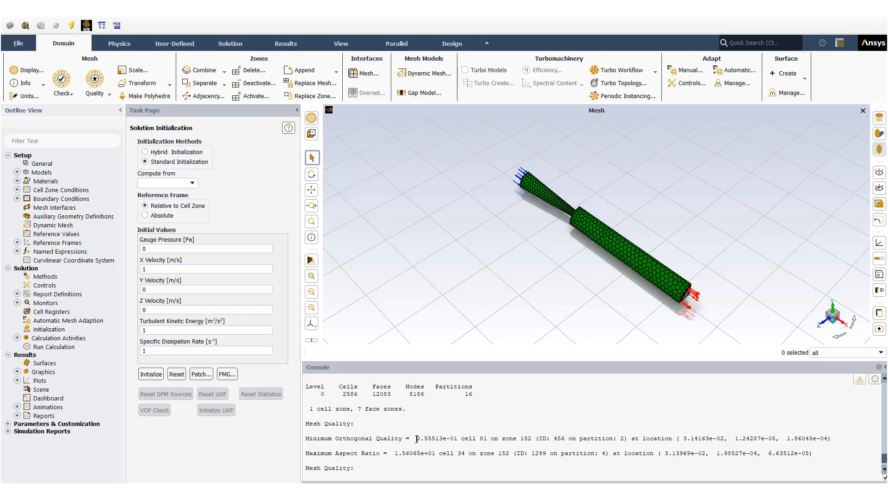
{"action": "left_click_drag", "start_coordinate": [417, 439], "coordinate": [433, 438]}
{"action": "left_click", "coordinate": [444, 435]}
{"action": "left_click_drag", "start_coordinate": [342, 394], "coordinate": [359, 396]}
{"action": "left_click", "coordinate": [403, 408]}
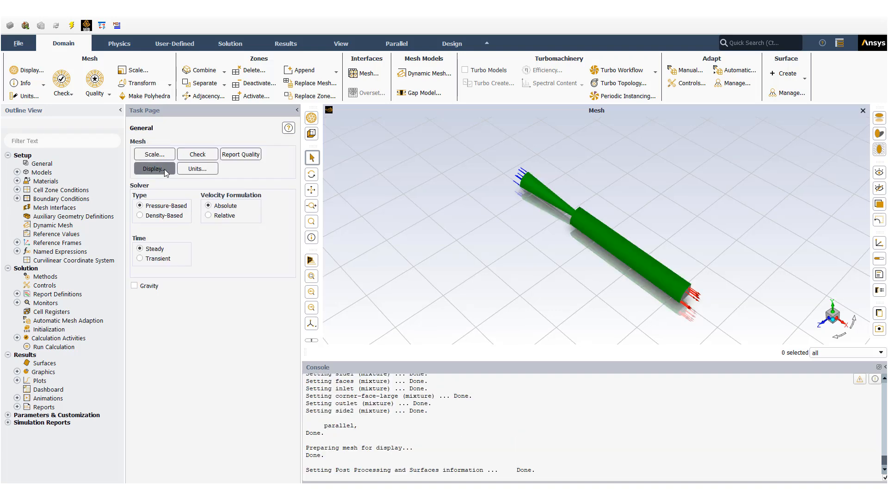
Display the mesh with edges as well as faces on all boundary surfaces
{"action": "left_click", "coordinate": [154, 168]}
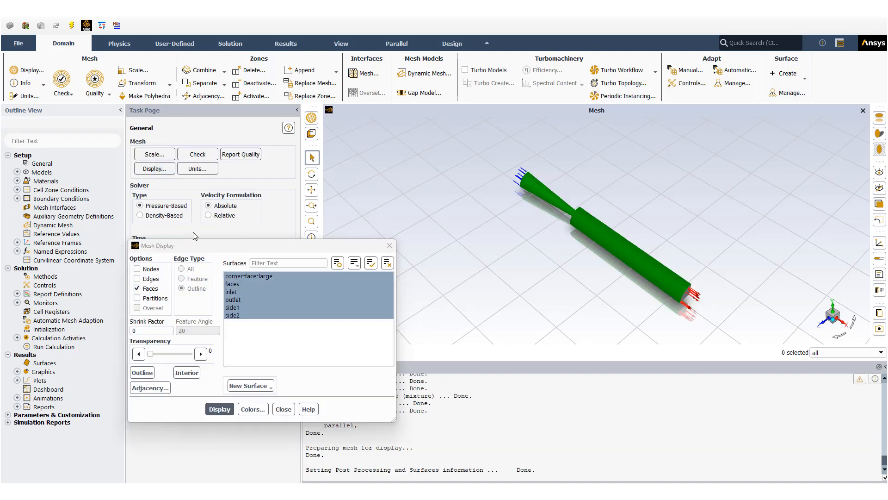
{"action": "left_click_drag", "start_coordinate": [194, 246], "coordinate": [114, 162]}
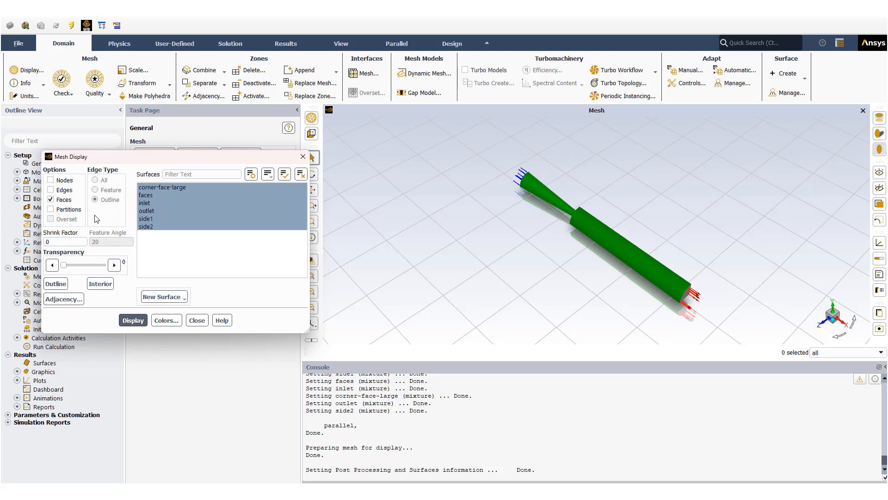
{"action": "left_click", "coordinate": [51, 190]}
{"action": "left_click", "coordinate": [129, 321]}
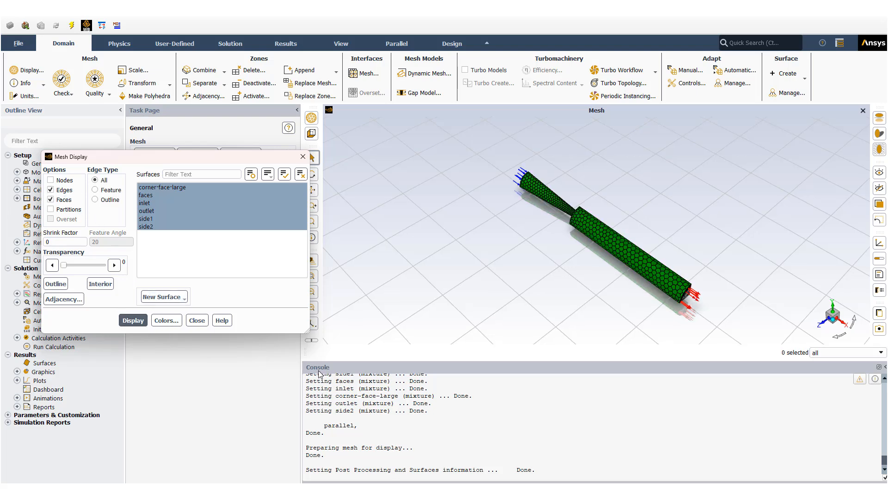
Inspect the mesh closely at the outlet face, the inlet face and the junction between the conical and large sections
{"action": "left_click_drag", "start_coordinate": [575, 301], "coordinate": [581, 290]}
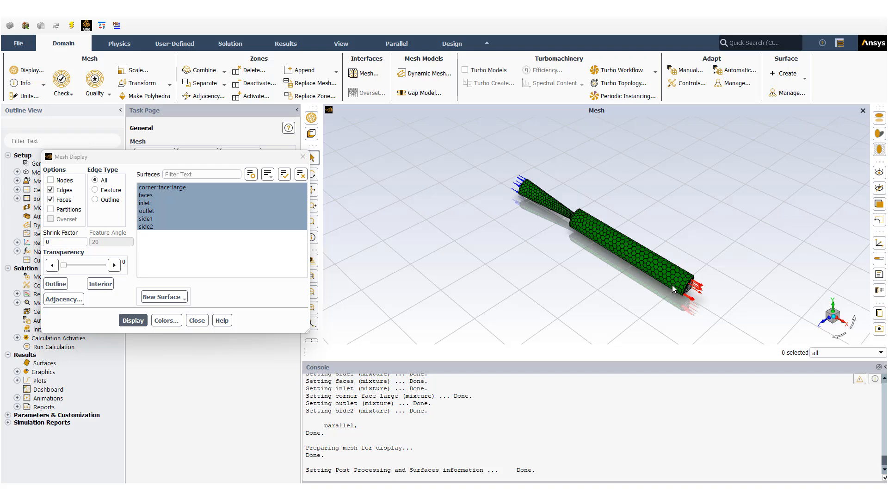
{"action": "left_click_drag", "start_coordinate": [673, 284], "coordinate": [637, 282]}
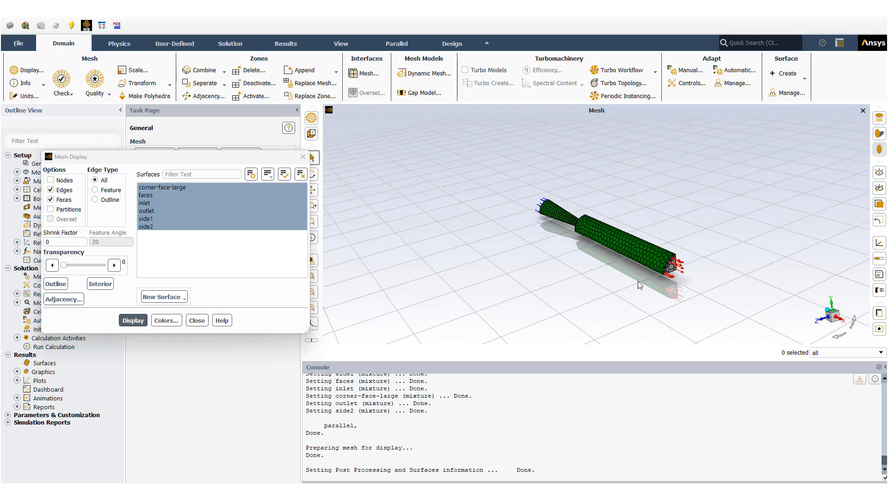
{"action": "scroll", "coordinate": [672, 274], "scroll_direction": "up", "scroll_amount": 5}
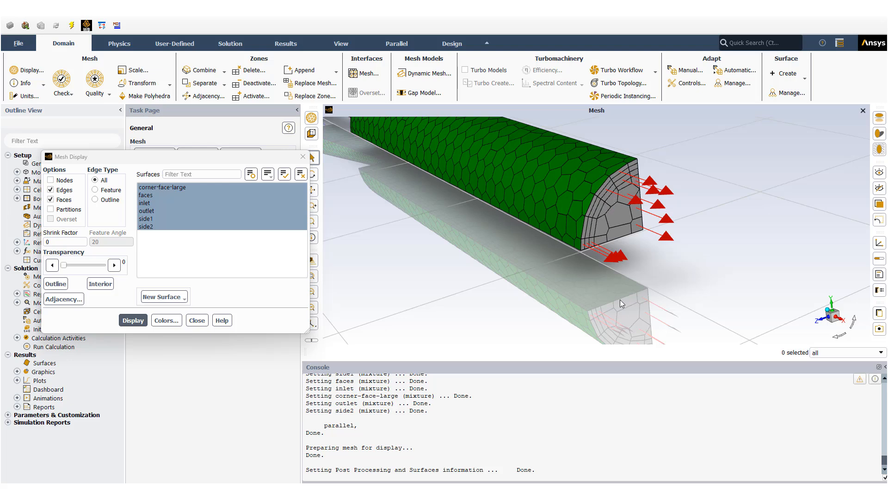
{"action": "scroll", "coordinate": [620, 298], "scroll_direction": "down", "scroll_amount": 5}
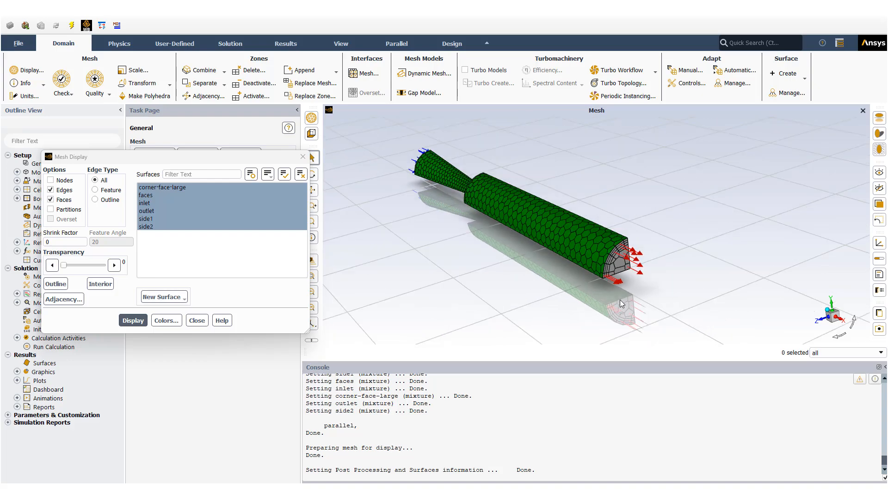
{"action": "left_click_drag", "start_coordinate": [456, 263], "coordinate": [561, 267]}
{"action": "scroll", "coordinate": [604, 260], "scroll_direction": "up", "scroll_amount": 5}
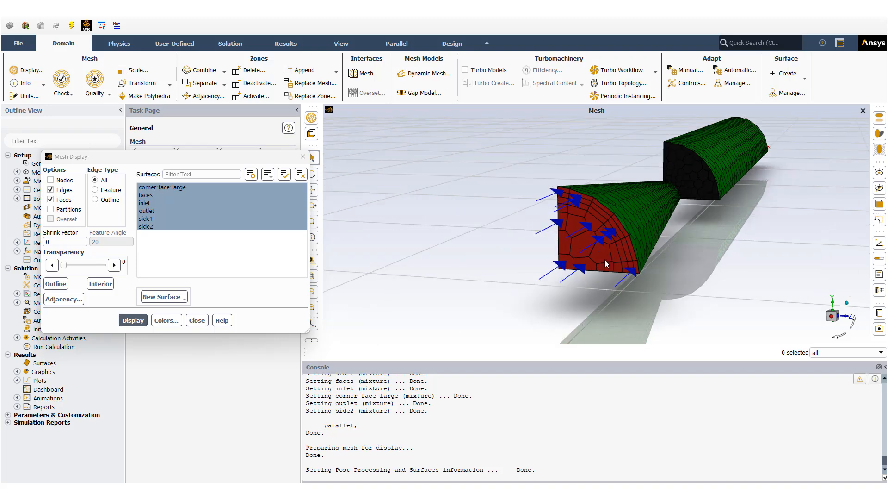
{"action": "scroll", "coordinate": [604, 260], "scroll_direction": "up", "scroll_amount": 2}
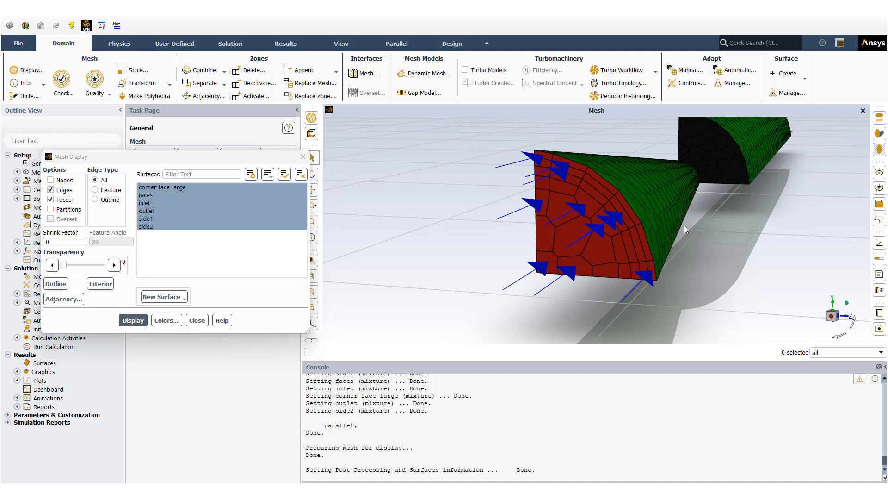
{"action": "scroll", "coordinate": [684, 225], "scroll_direction": "down", "scroll_amount": 5}
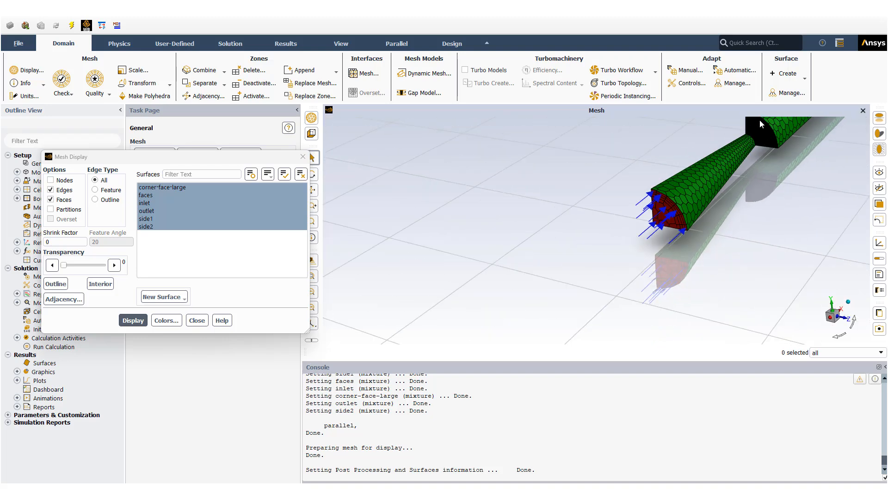
{"action": "scroll", "coordinate": [760, 119], "scroll_direction": "up", "scroll_amount": 5}
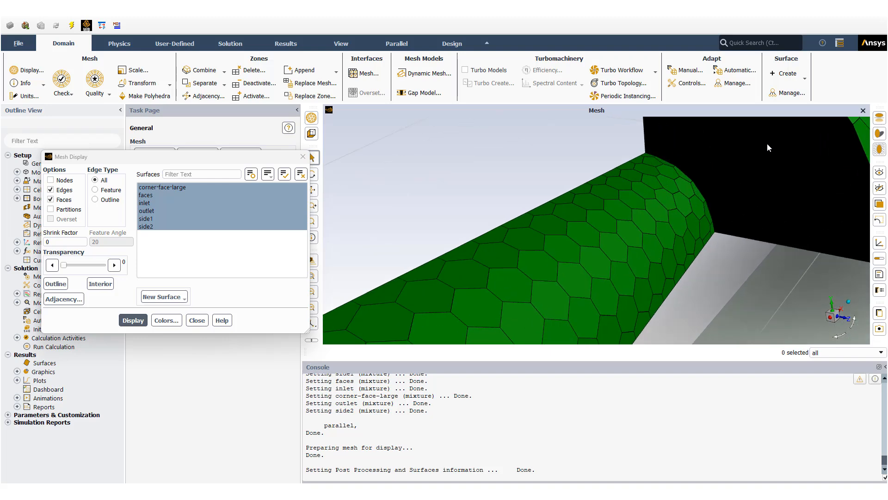
Examine the mesh around the junction of the conical and large sections, including the boundary layers on both periodic side faces
{"action": "scroll", "coordinate": [767, 144], "scroll_direction": "up", "scroll_amount": 2}
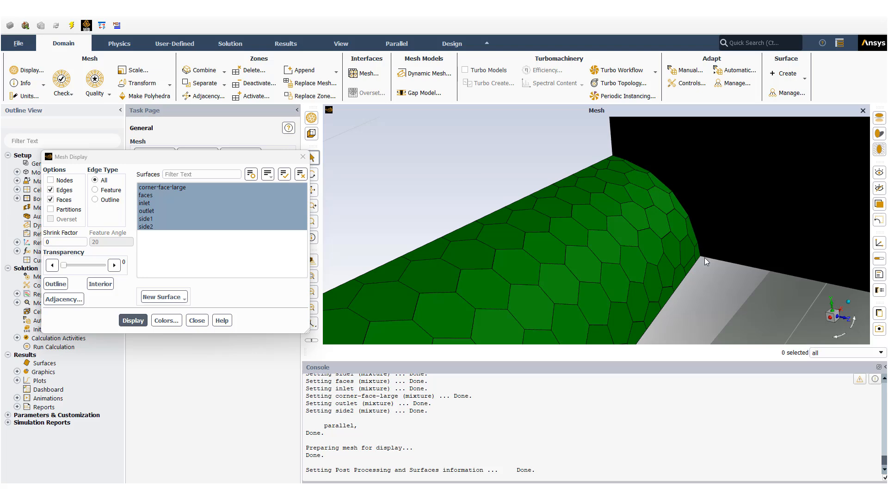
{"action": "scroll", "coordinate": [669, 235], "scroll_direction": "down", "scroll_amount": 5}
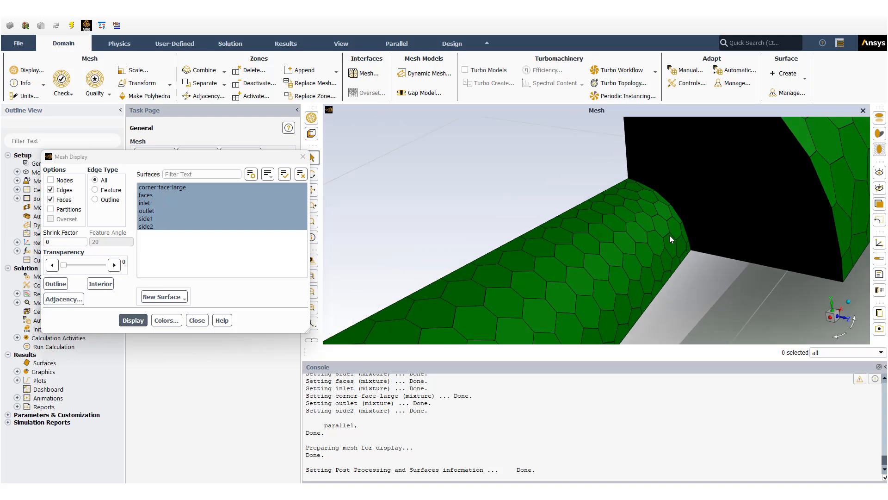
{"action": "left_click_drag", "start_coordinate": [670, 235], "coordinate": [628, 287]}
{"action": "scroll", "coordinate": [592, 279], "scroll_direction": "up", "scroll_amount": 8}
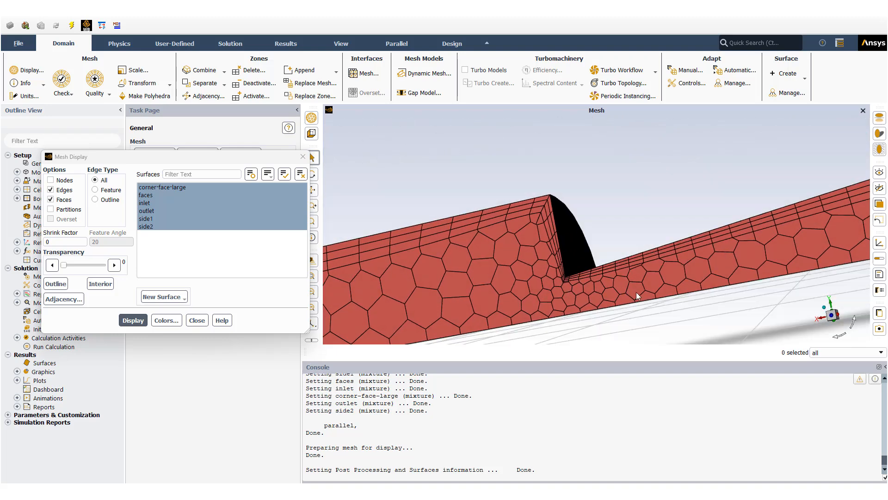
{"action": "left_click", "coordinate": [819, 319]}
{"action": "scroll", "coordinate": [648, 246], "scroll_direction": "up", "scroll_amount": 5}
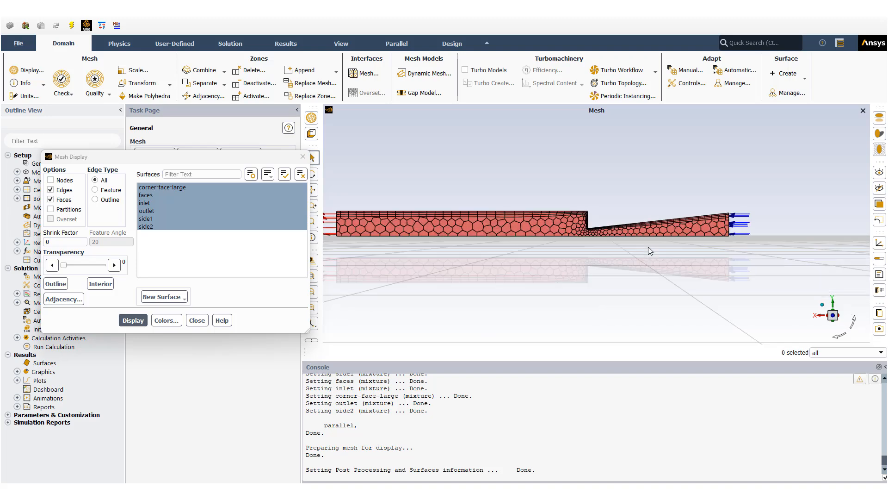
{"action": "scroll", "coordinate": [568, 243], "scroll_direction": "up", "scroll_amount": 4}
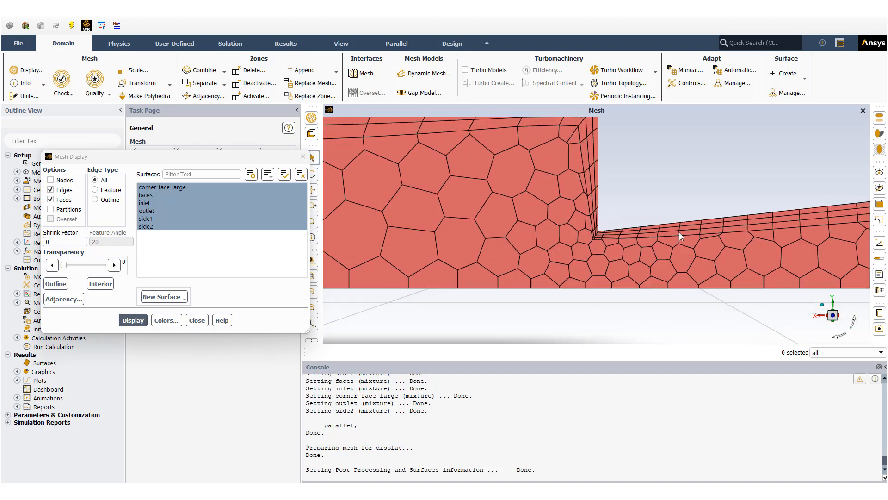
{"action": "scroll", "coordinate": [598, 234], "scroll_direction": "up", "scroll_amount": 3}
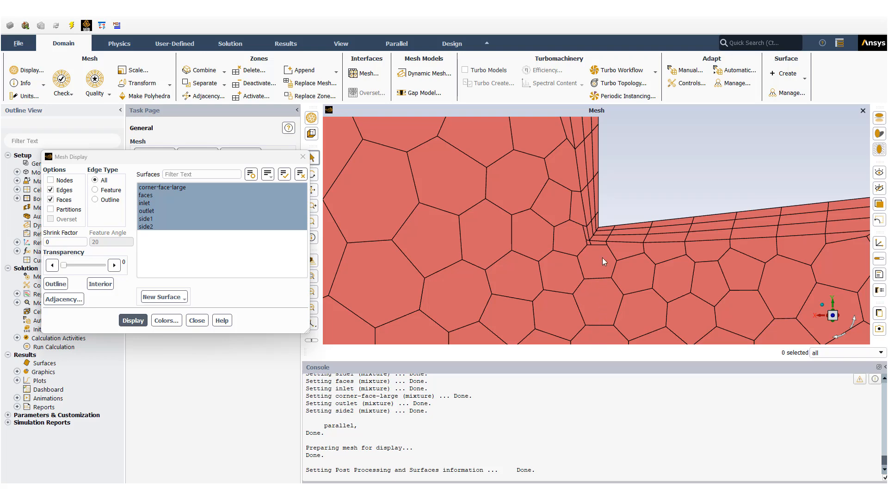
{"action": "left_click_drag", "start_coordinate": [602, 318], "coordinate": [597, 251]}
{"action": "scroll", "coordinate": [596, 251], "scroll_direction": "down", "scroll_amount": 5}
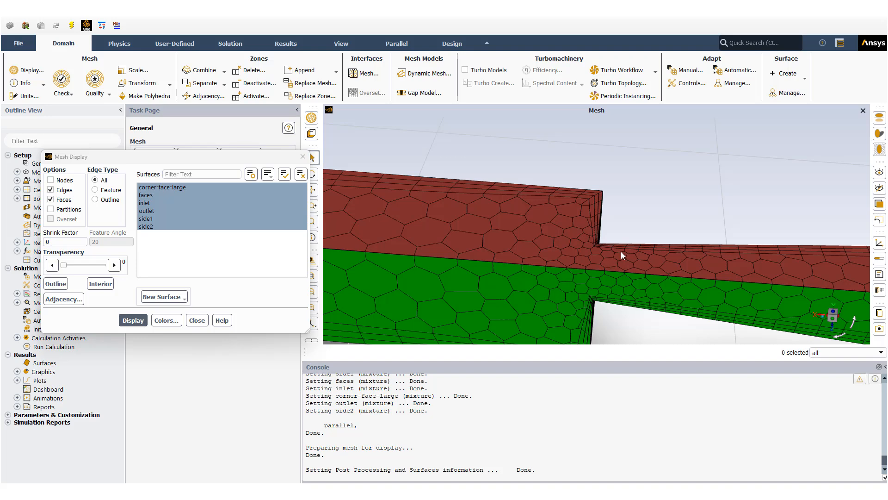
{"action": "left_click_drag", "start_coordinate": [621, 252], "coordinate": [605, 320]}
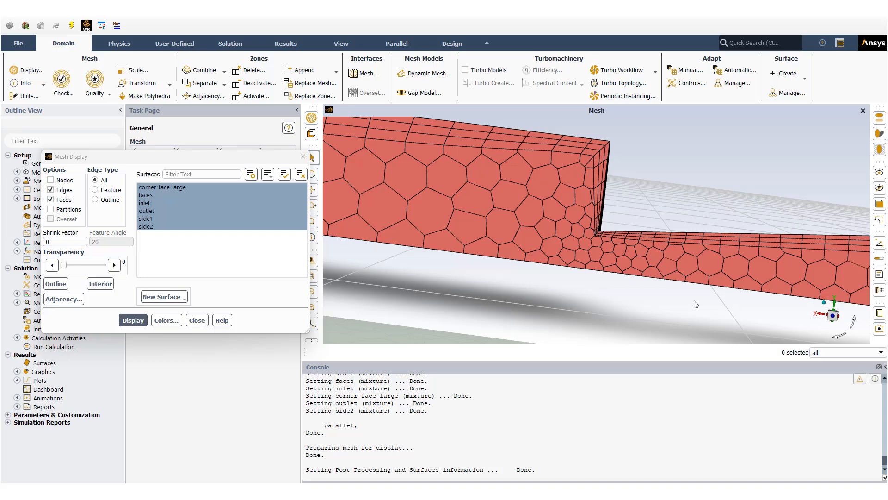
Return to an overall view of the model, hide the ground plane grid and close the mesh display settings
{"action": "scroll", "coordinate": [664, 292], "scroll_direction": "down", "scroll_amount": 3}
{"action": "scroll", "coordinate": [729, 303], "scroll_direction": "down", "scroll_amount": 2}
{"action": "left_click_drag", "start_coordinate": [729, 304], "coordinate": [568, 312]}
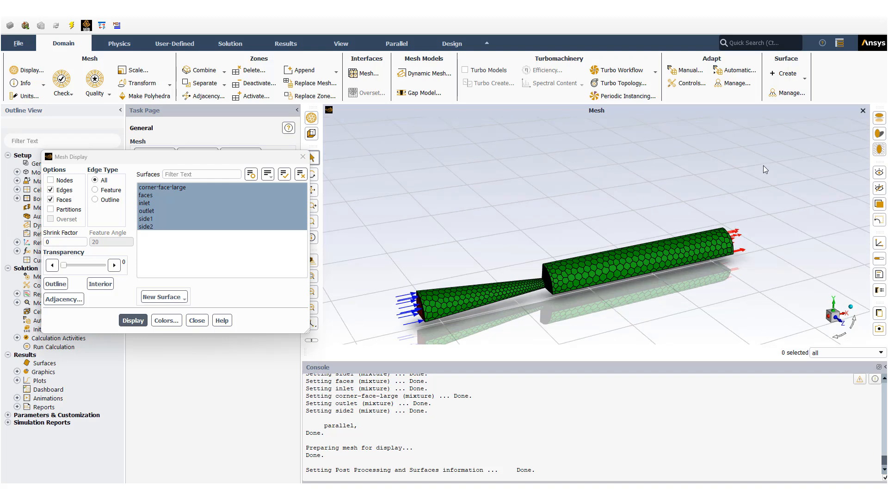
{"action": "left_click", "coordinate": [879, 151]}
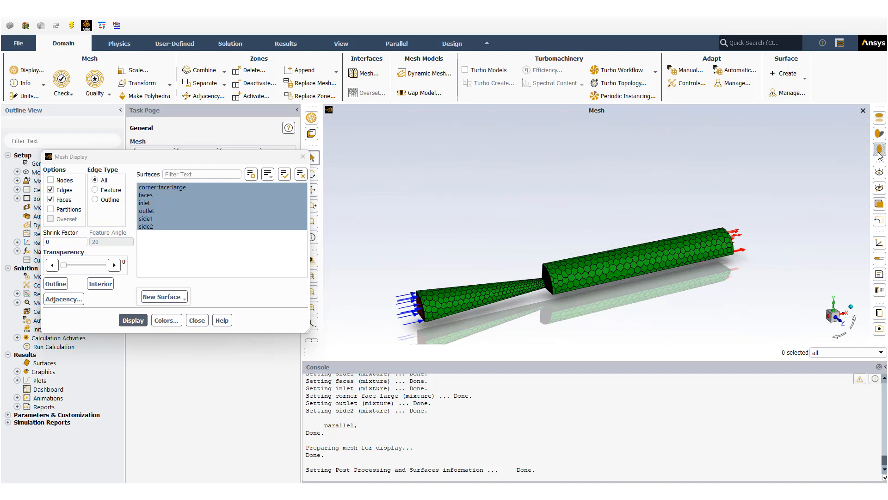
{"action": "left_click", "coordinate": [196, 320]}
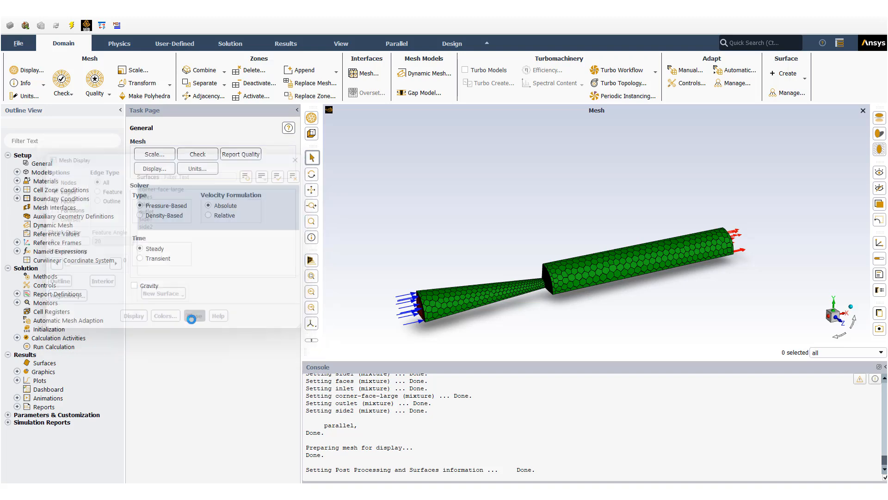
Review the density and viscosity definitions of the water-liquid fluid material without changing them
{"action": "left_click", "coordinate": [17, 180]}
{"action": "left_click", "coordinate": [26, 190]}
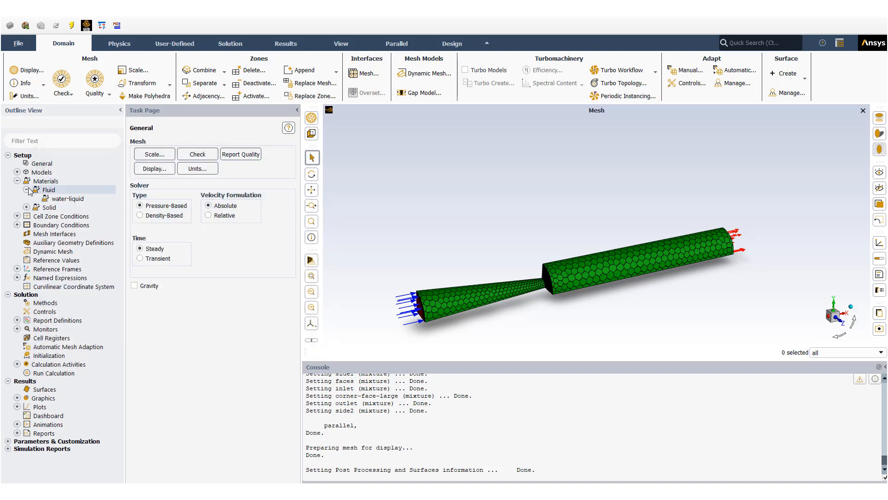
{"action": "double_click", "coordinate": [69, 198]}
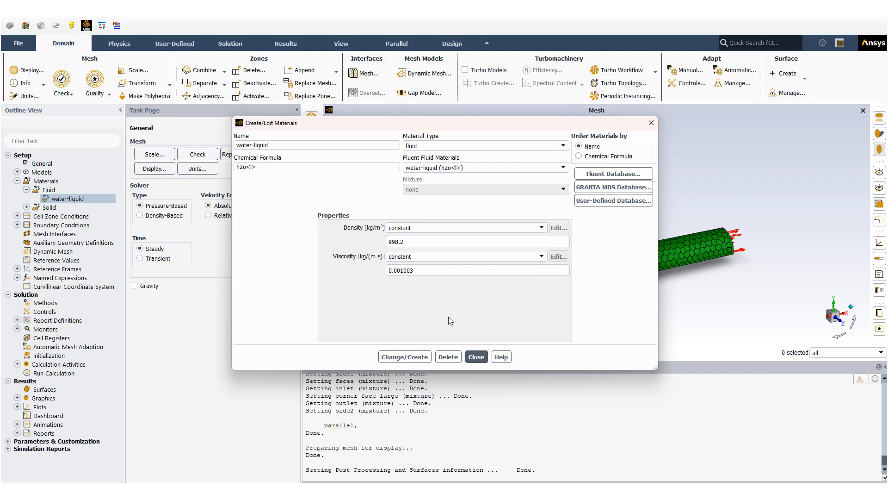
{"action": "left_click", "coordinate": [477, 357]}
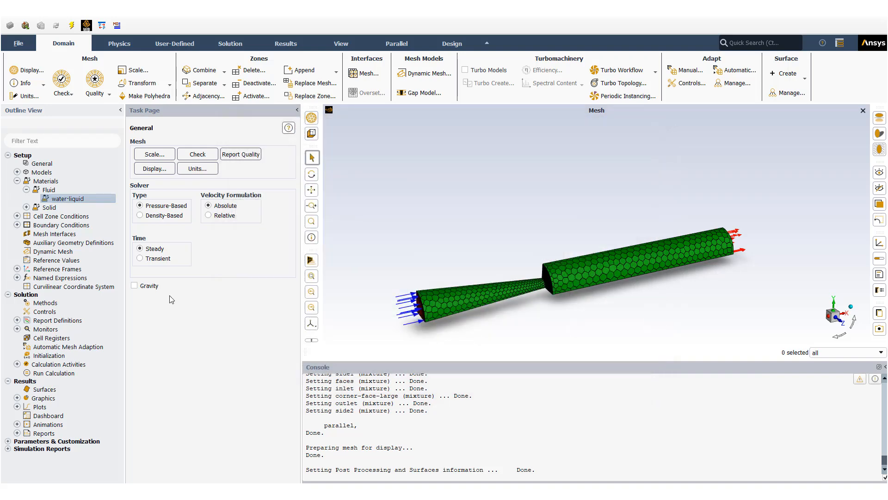
{"action": "left_click", "coordinate": [16, 181]}
Bring up the boundary conditions and group the listed zones by zone type
{"action": "left_click", "coordinate": [17, 199]}
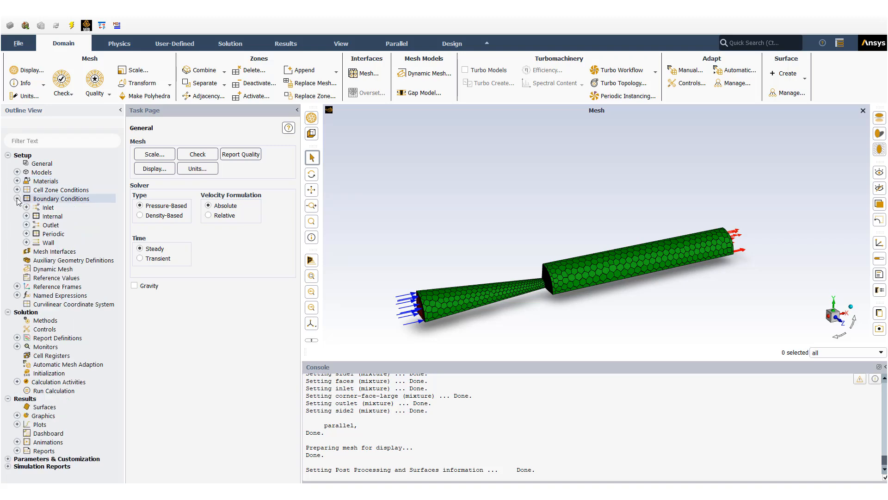
{"action": "double_click", "coordinate": [50, 199]}
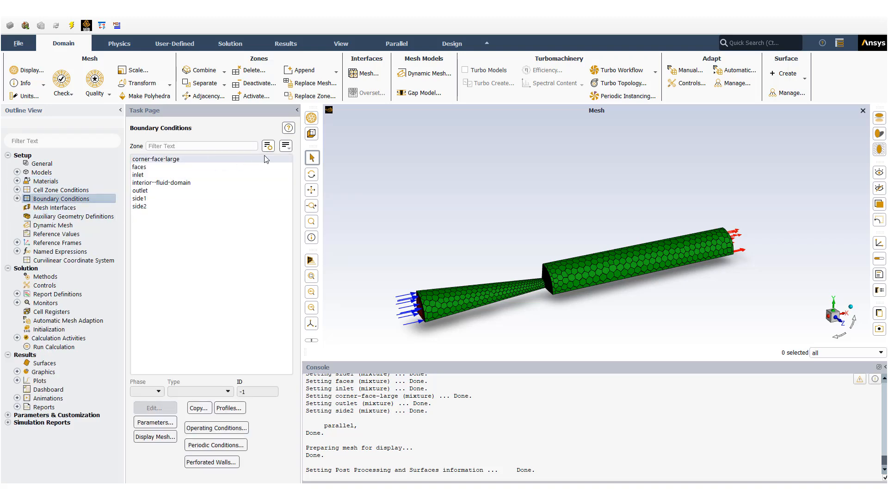
{"action": "left_click", "coordinate": [283, 148]}
{"action": "left_click", "coordinate": [300, 191]}
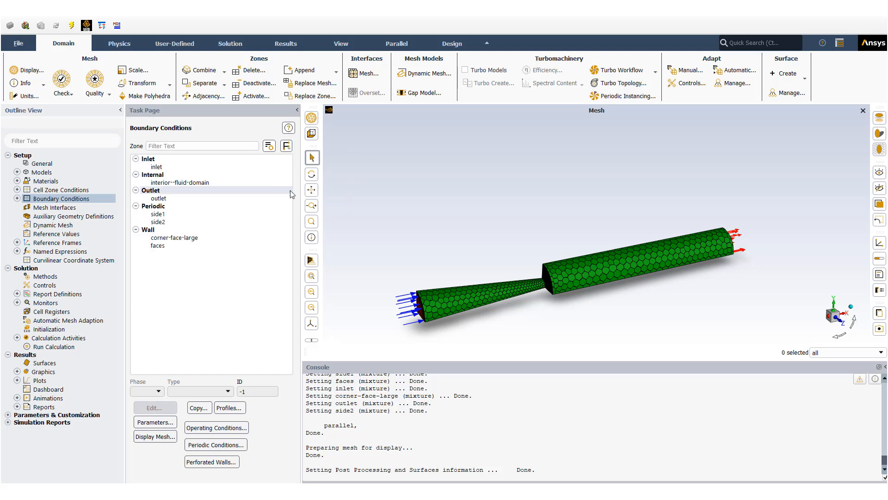
Review the velocity and turbulence settings of the inlet boundary without changing them
{"action": "left_click", "coordinate": [159, 169]}
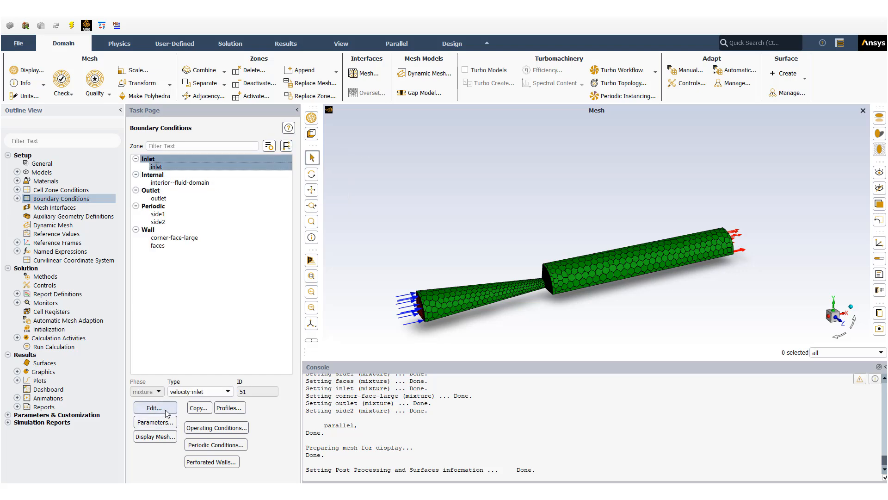
{"action": "left_click", "coordinate": [166, 411]}
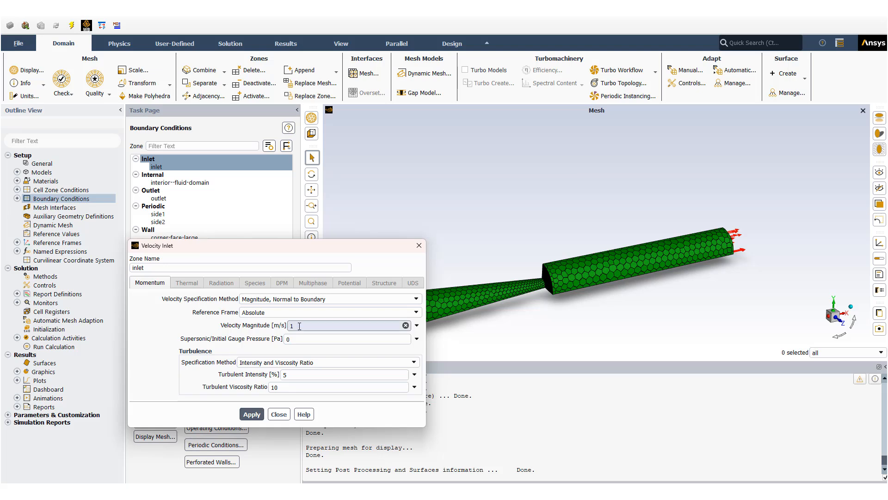
{"action": "left_click", "coordinate": [280, 415]}
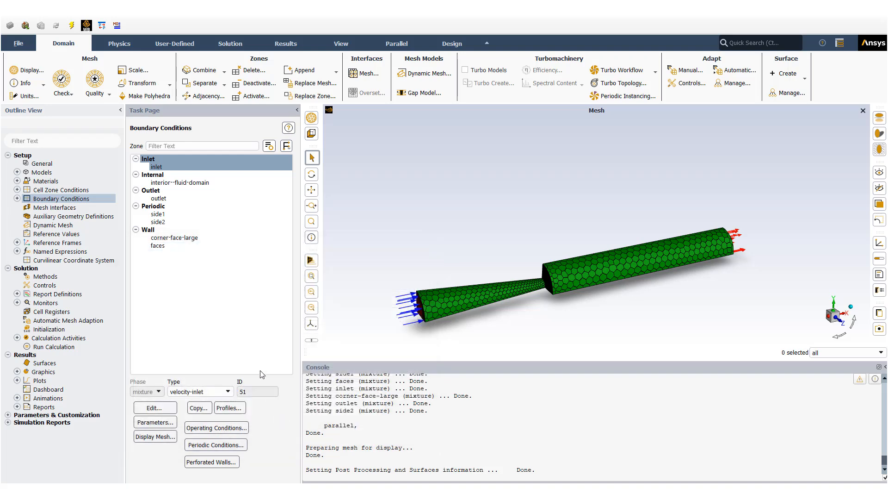
Review the gauge pressure and backflow settings of the pressure outlet without changing them
{"action": "left_click", "coordinate": [159, 198]}
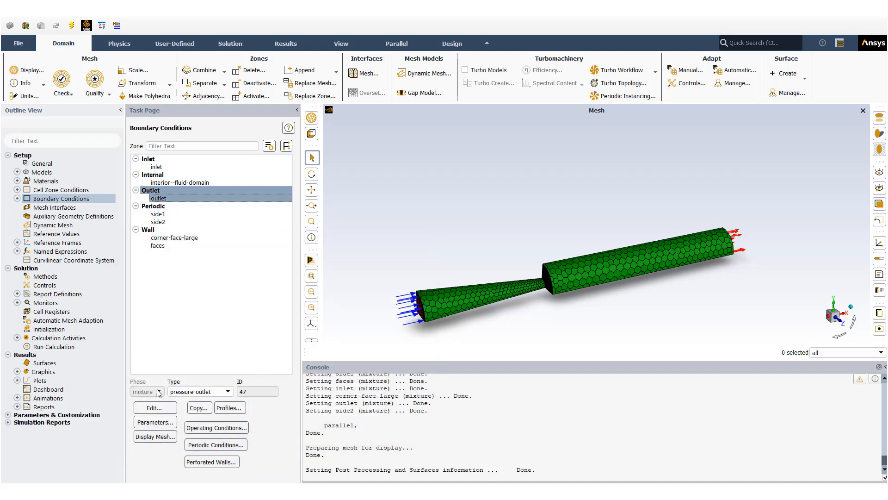
{"action": "left_click", "coordinate": [157, 408]}
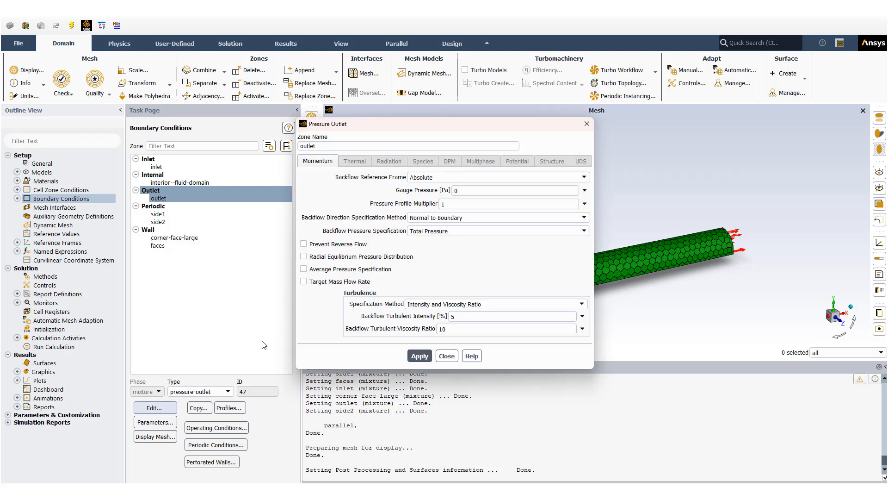
{"action": "left_click", "coordinate": [446, 356]}
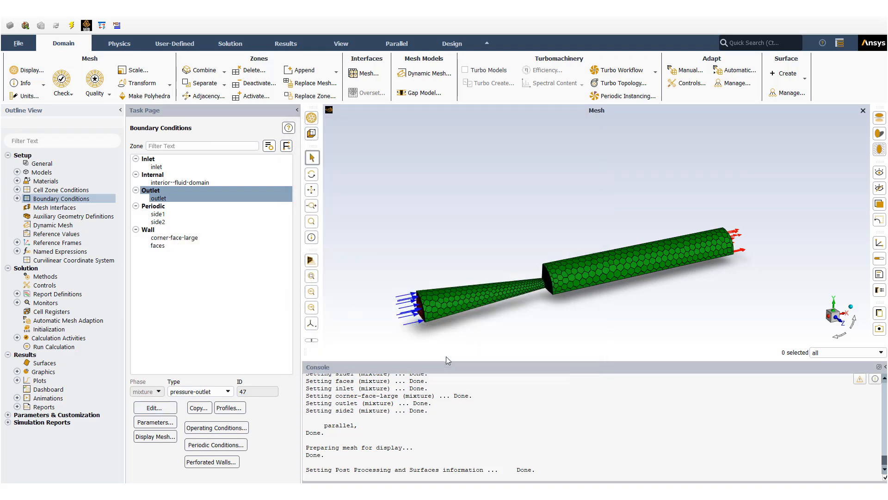
Check the operating conditions and the boundary types of the corner-face-large and faces zones
{"action": "left_click", "coordinate": [244, 427]}
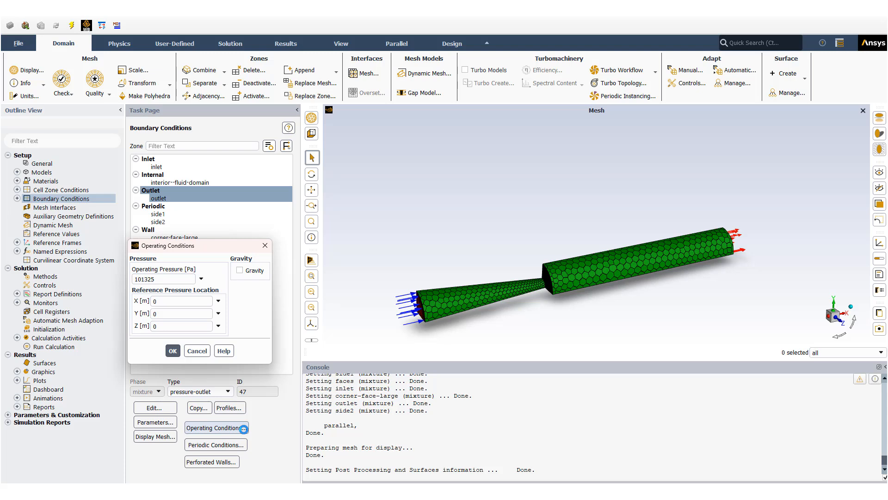
{"action": "left_click", "coordinate": [172, 351]}
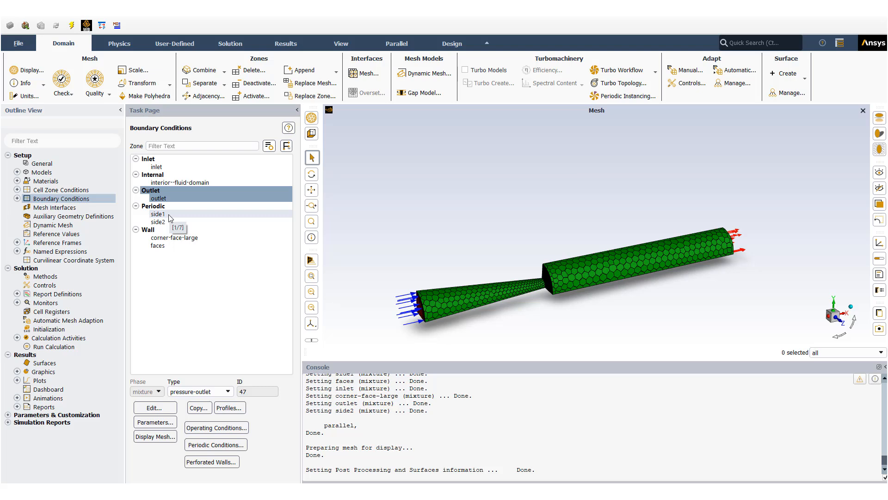
{"action": "left_click", "coordinate": [175, 238]}
{"action": "left_click", "coordinate": [168, 245]}
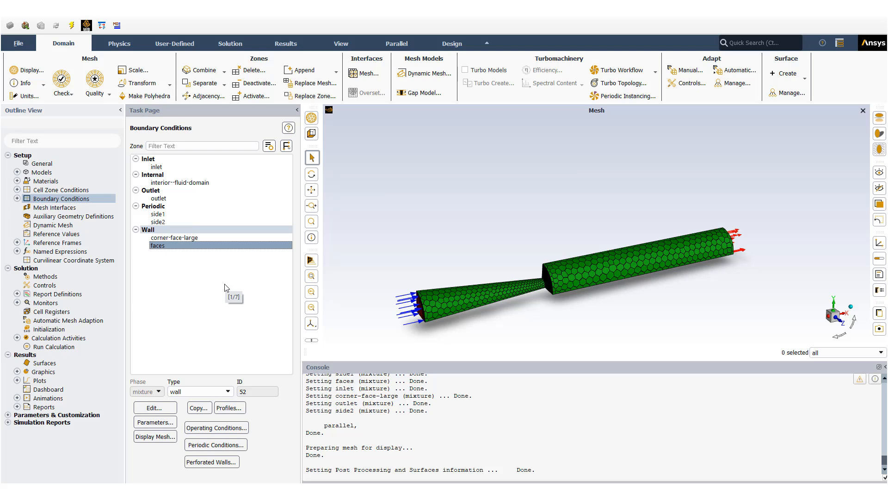
Review the definitions of the named expressions Cell_Count and dP
{"action": "left_click", "coordinate": [17, 252]}
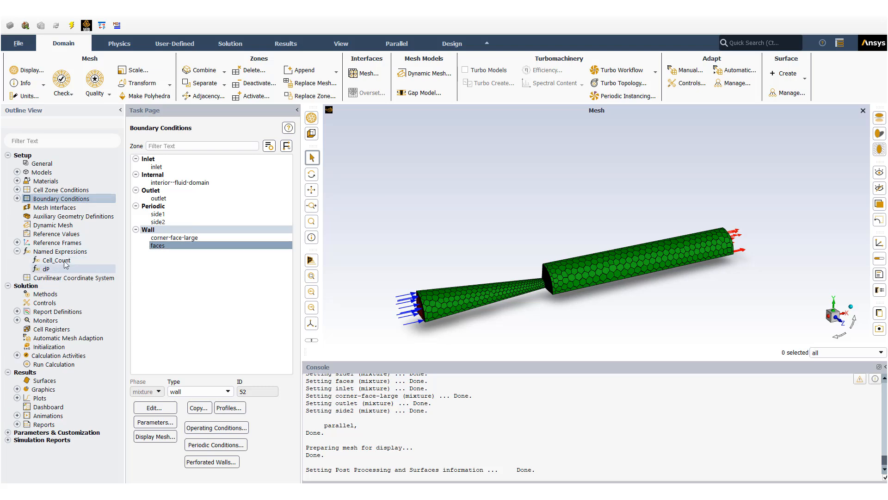
{"action": "left_click", "coordinate": [59, 273]}
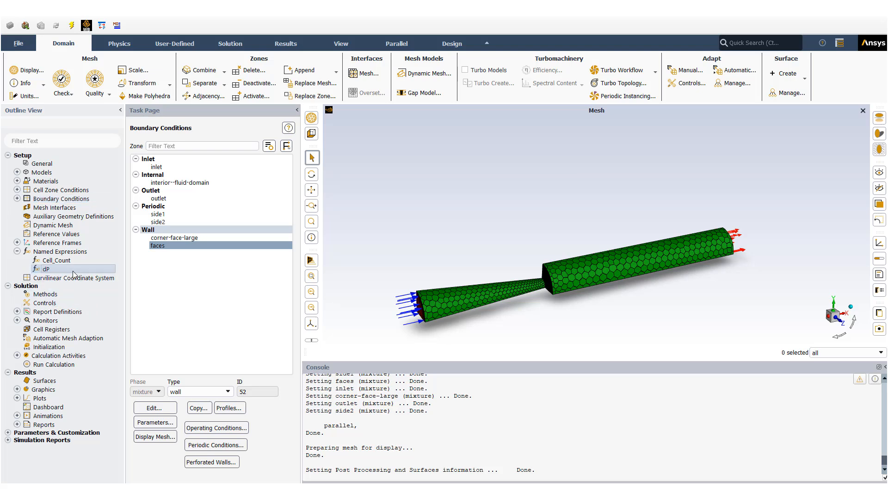
{"action": "mouse_move", "coordinate": [73, 274]}
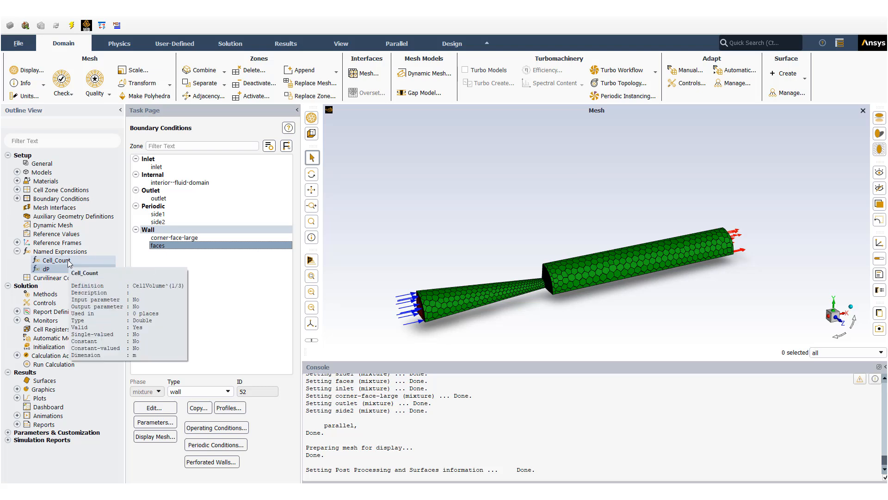
{"action": "left_click", "coordinate": [16, 252]}
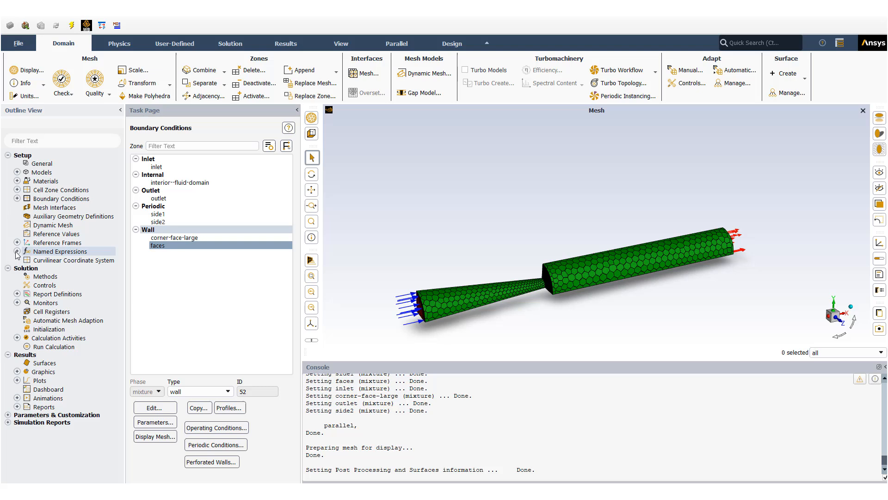
Check which named expressions a new expression report definition can use, including dP, without creating the report
{"action": "left_click", "coordinate": [239, 45]}
{"action": "left_click", "coordinate": [170, 83]}
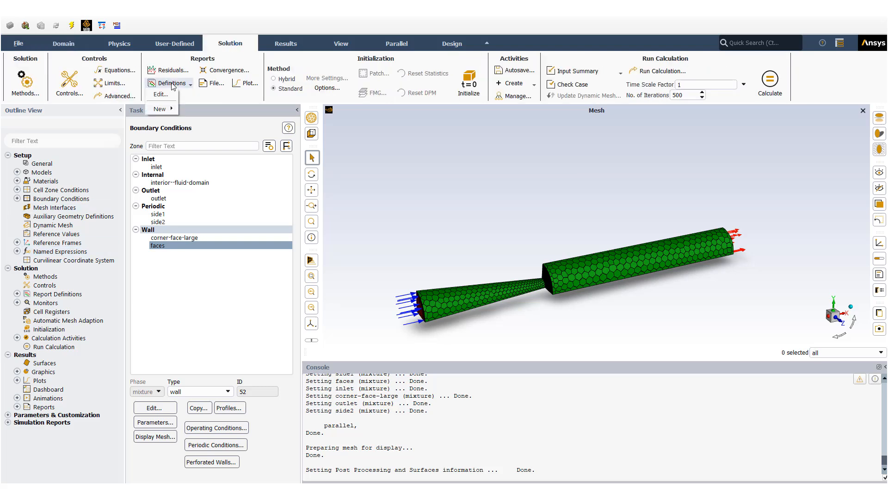
{"action": "mouse_move", "coordinate": [167, 107]}
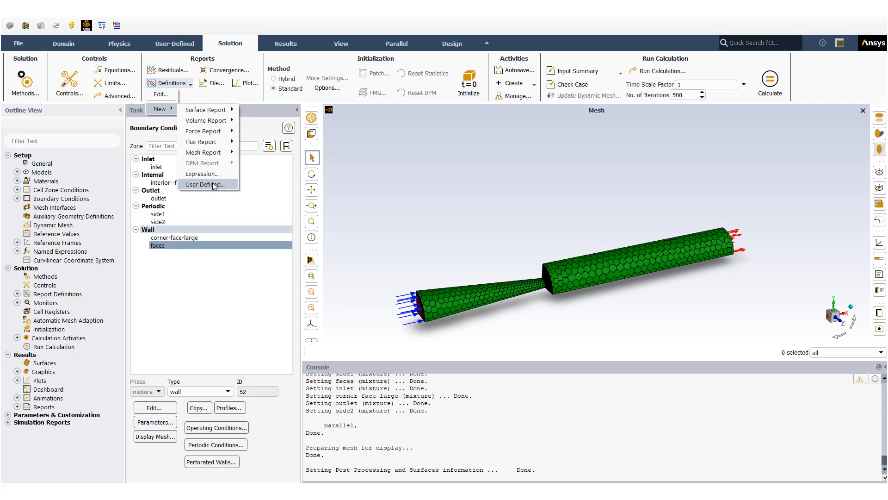
{"action": "mouse_move", "coordinate": [222, 152]}
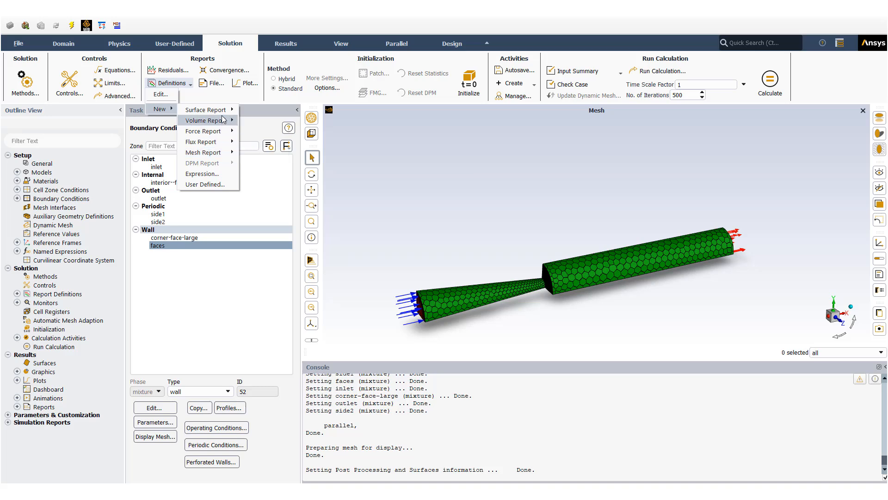
{"action": "left_click", "coordinate": [201, 173]}
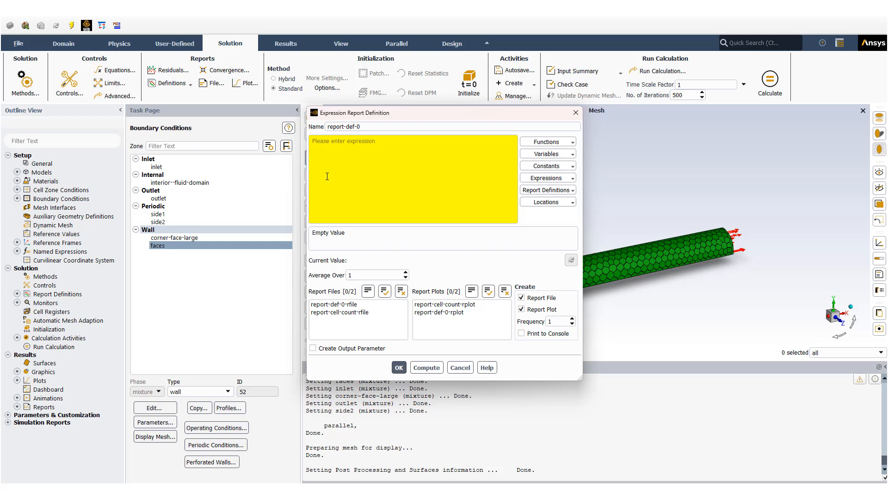
{"action": "left_click", "coordinate": [548, 178]}
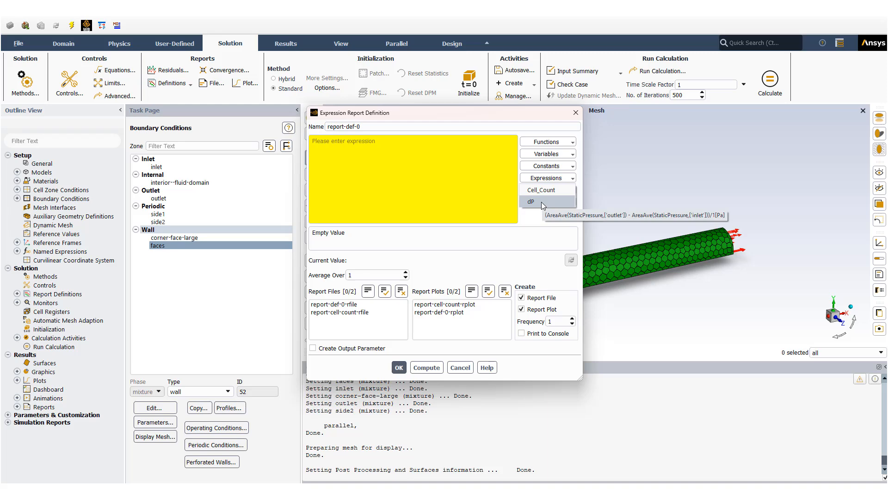
{"action": "left_click", "coordinate": [462, 367]}
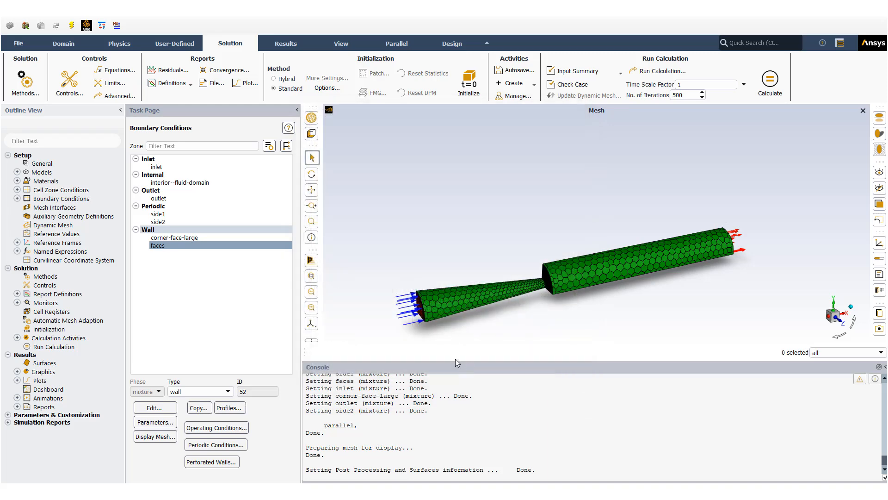
Review the cell zone, report file and report plot settings of the report-cell-count definition without changing them
{"action": "left_click", "coordinate": [188, 85]}
{"action": "left_click", "coordinate": [159, 106]}
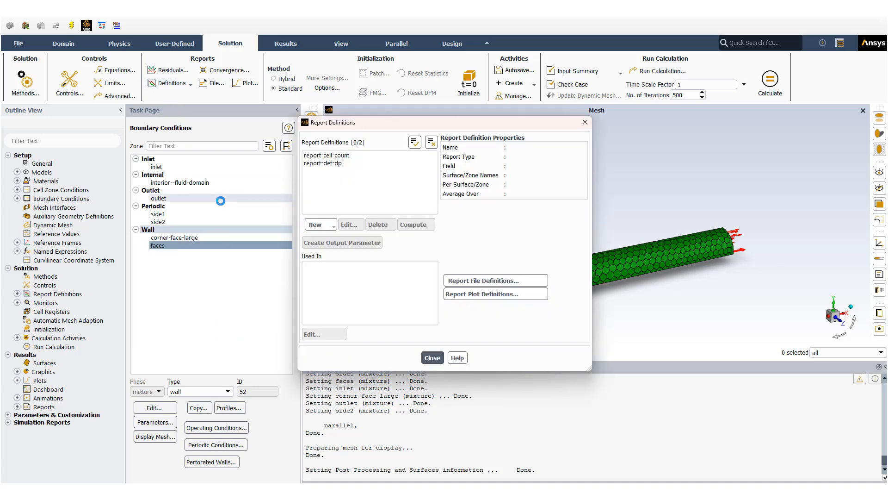
{"action": "left_click", "coordinate": [326, 155]}
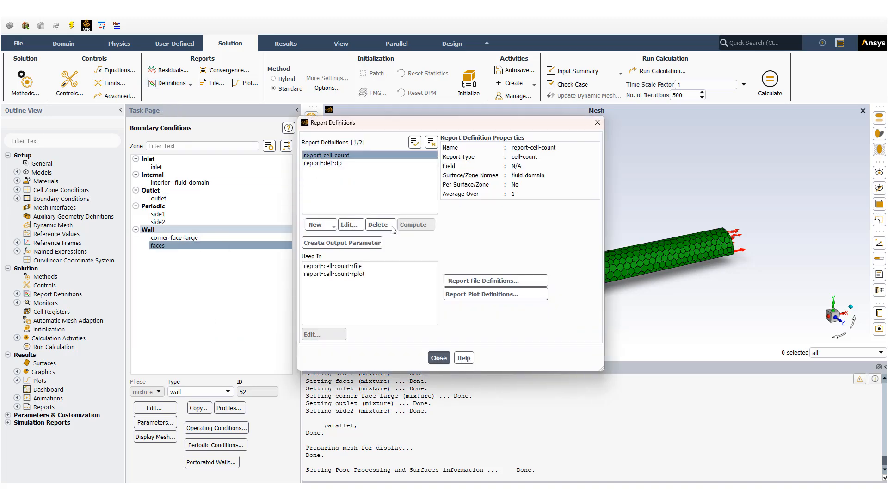
{"action": "left_click", "coordinate": [348, 225]}
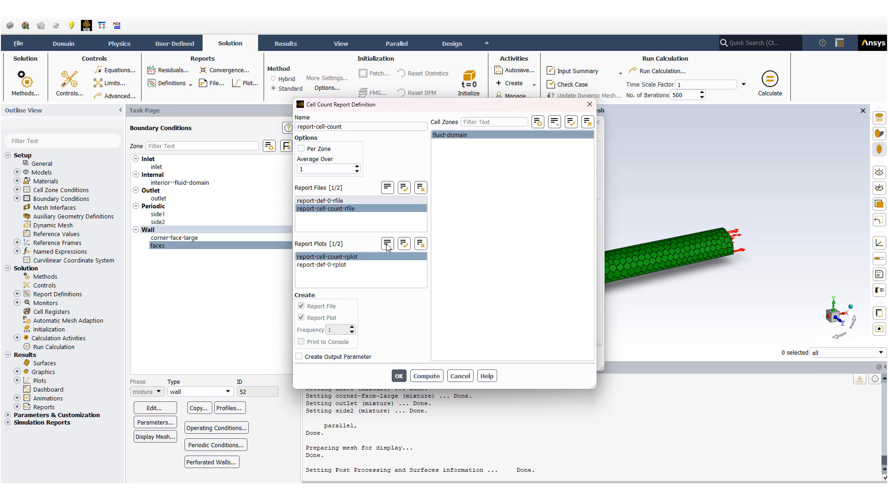
{"action": "left_click", "coordinate": [460, 375]}
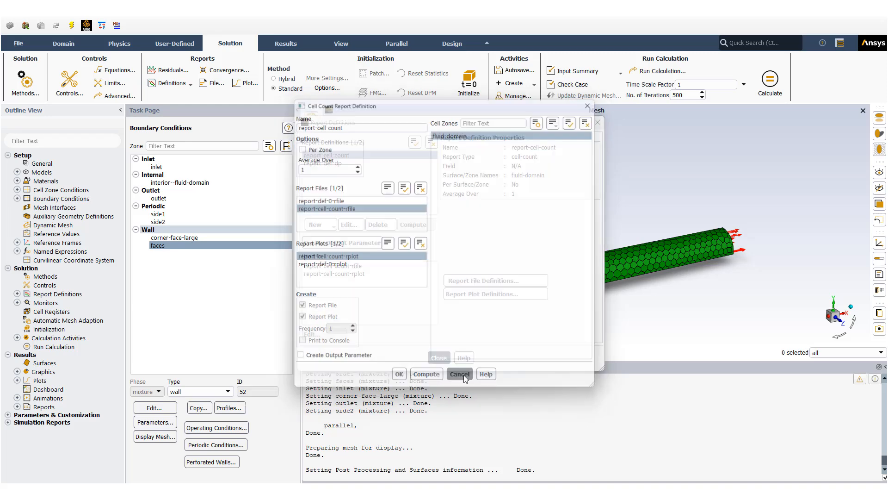
Review the expression, report file and report plot settings of the report-def-dp definition without changing them
{"action": "left_click", "coordinate": [334, 164]}
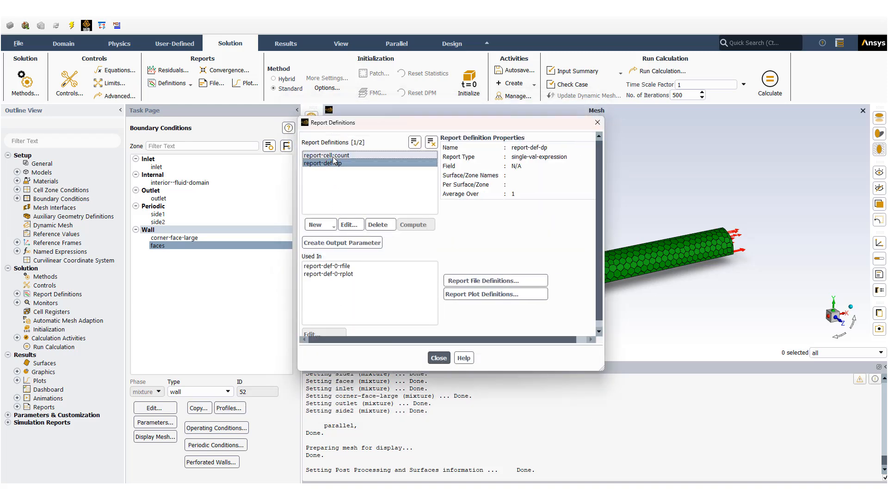
{"action": "left_click", "coordinate": [349, 226]}
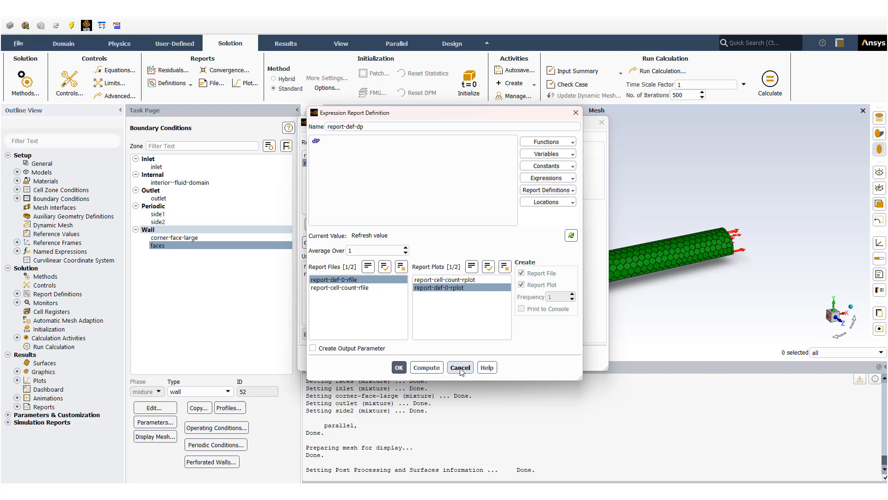
{"action": "left_click", "coordinate": [460, 368]}
{"action": "left_click", "coordinate": [439, 357]}
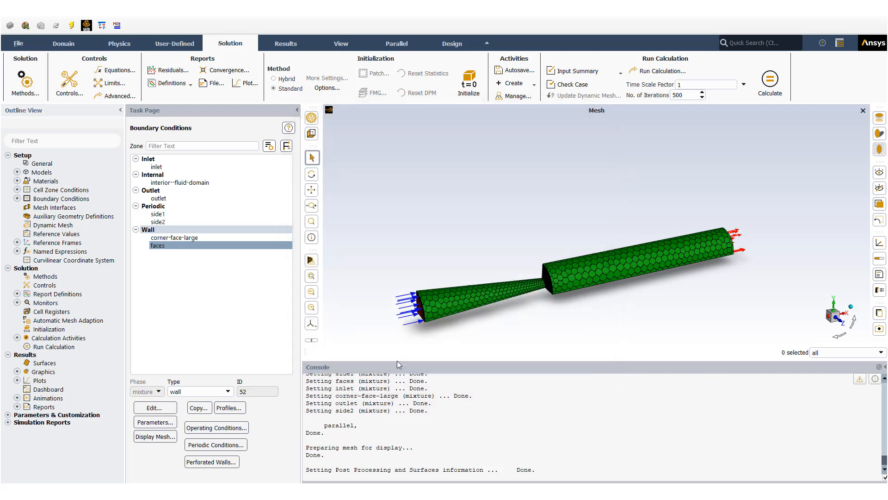
Check the initialization settings, run the calculation with 500 iterations, and follow the solution monitors until it finishes
{"action": "left_click", "coordinate": [57, 276]}
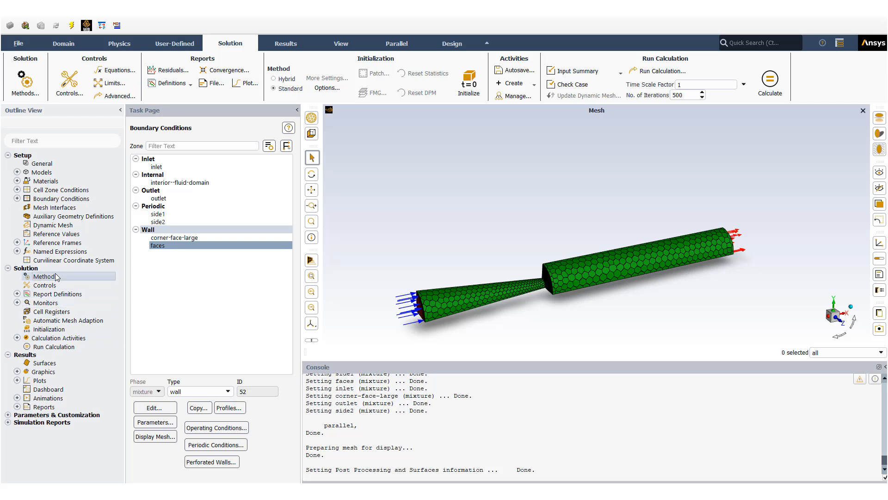
{"action": "left_click", "coordinate": [49, 330]}
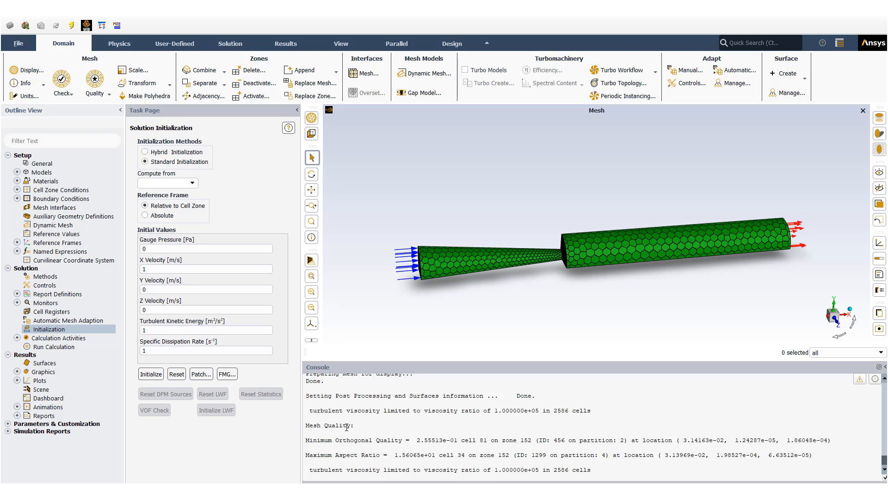
{"action": "left_click", "coordinate": [48, 349]}
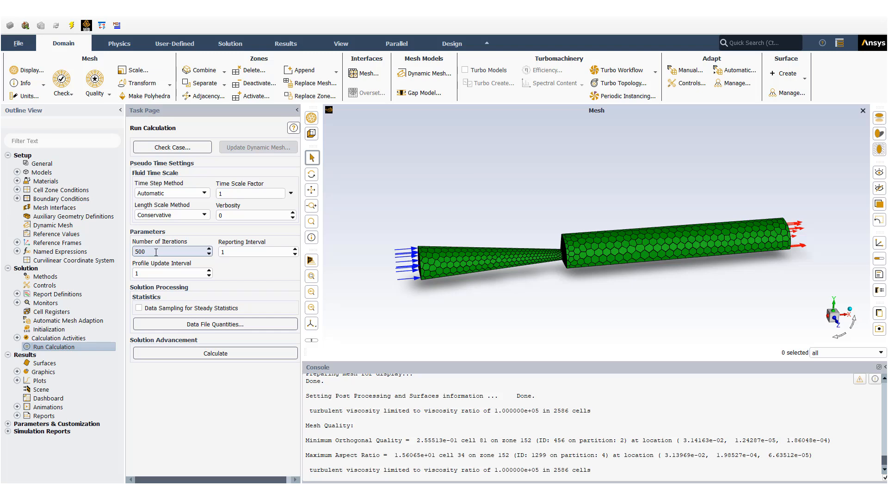
{"action": "left_click", "coordinate": [209, 354]}
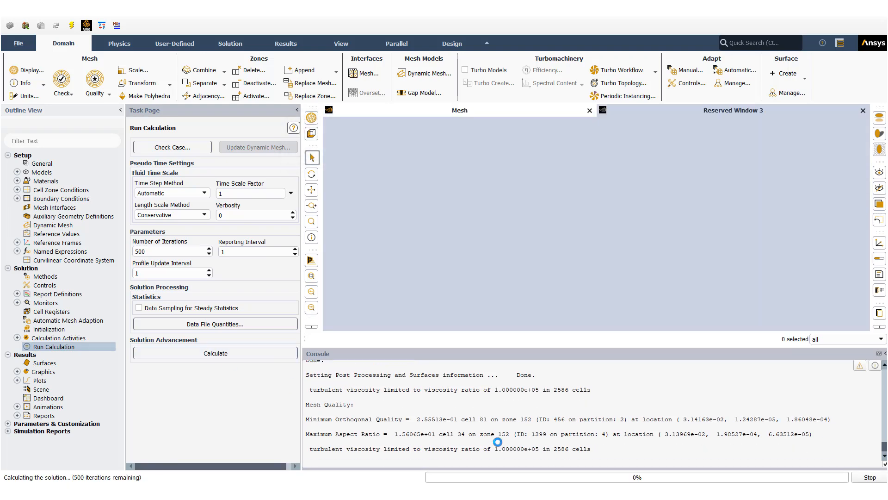
{"action": "left_click", "coordinate": [529, 110]}
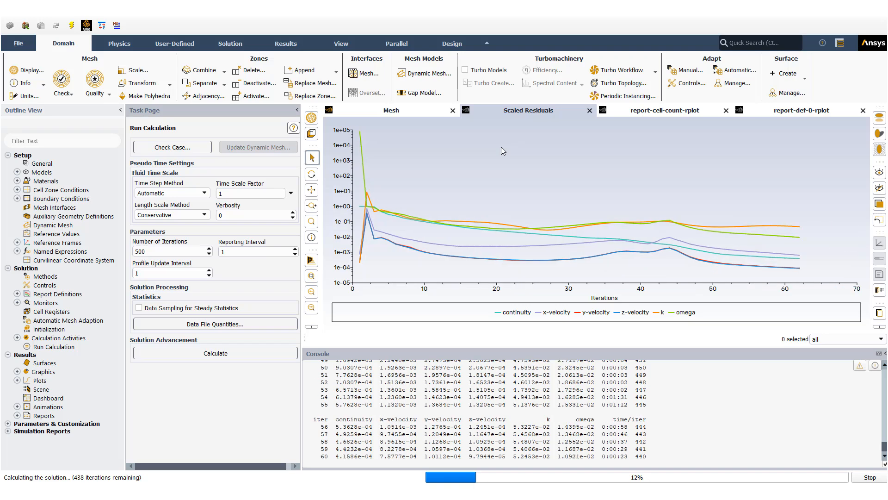
{"action": "left_click", "coordinate": [643, 113]}
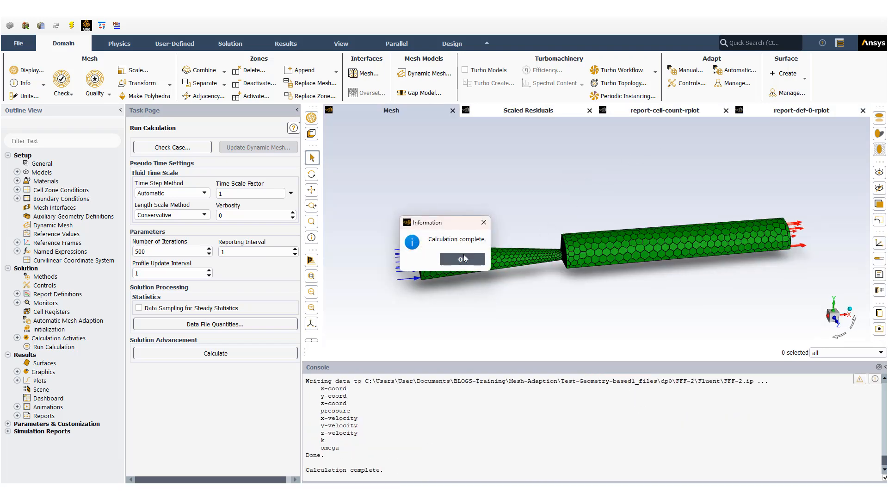
{"action": "left_click", "coordinate": [463, 260]}
Examine the plots of the cell count and pressure difference reports for the finished calculation
{"action": "left_click", "coordinate": [673, 113]}
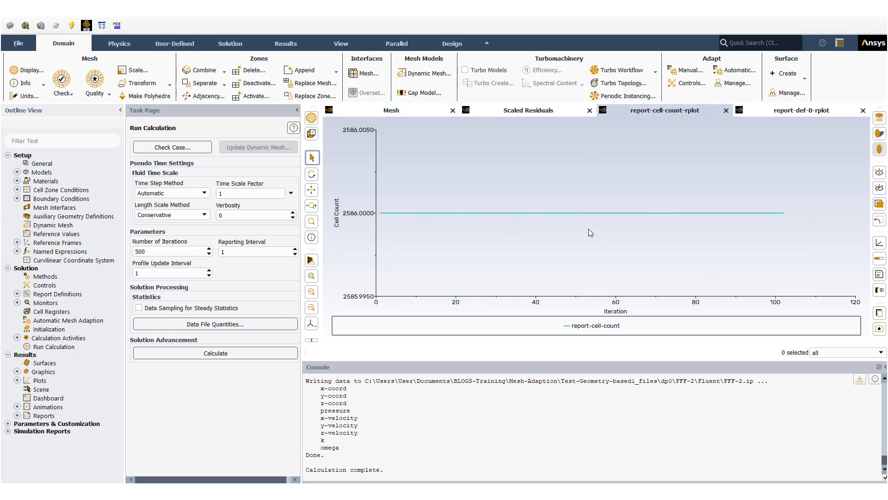
{"action": "left_click", "coordinate": [795, 111]}
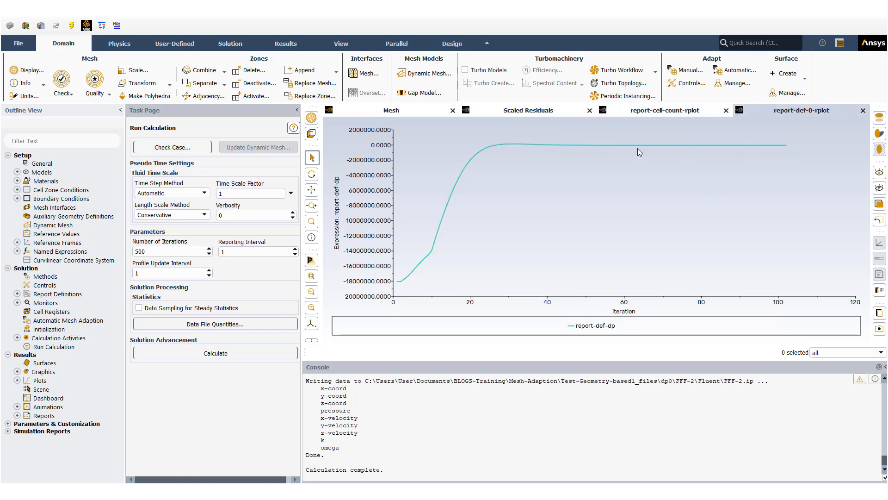
{"action": "mouse_move", "coordinate": [759, 146]}
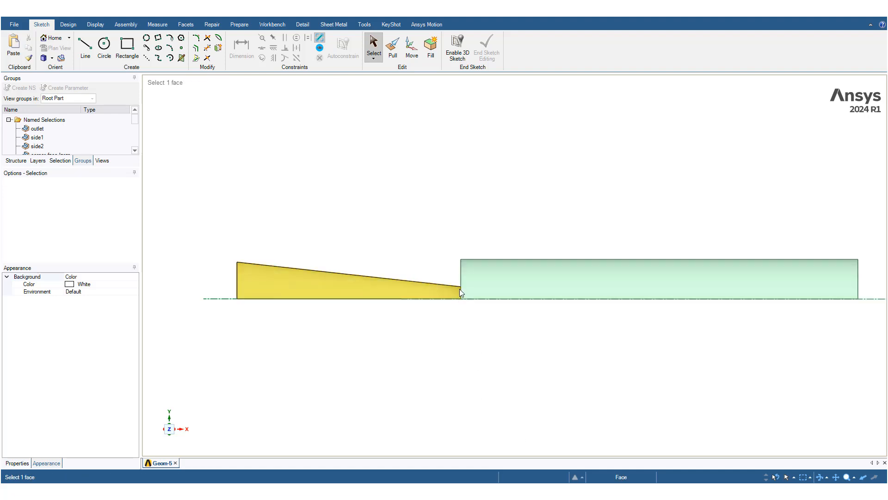
In the Geom-5 geometry, check the radii of the small and large arc edges at the sudden expansion
{"action": "middle_click_drag", "start_coordinate": [457, 328], "coordinate": [517, 352]}
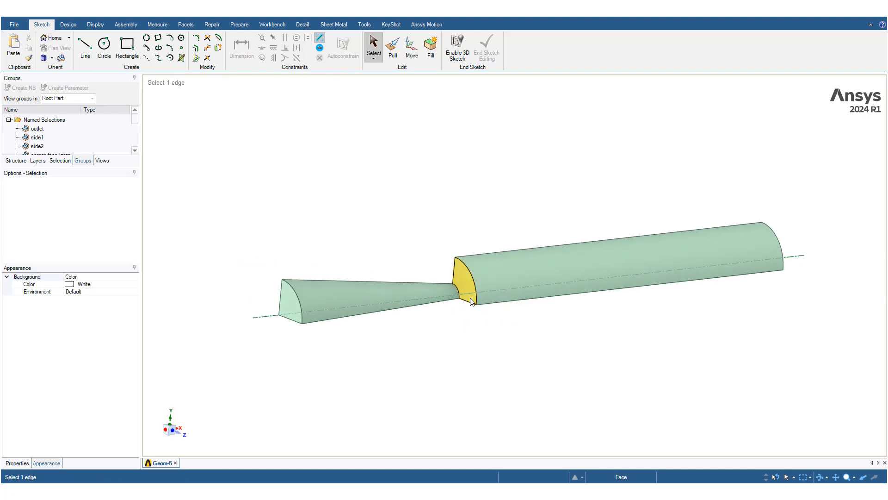
{"action": "scroll", "coordinate": [458, 292], "scroll_direction": "up", "scroll_amount": 5}
{"action": "scroll", "coordinate": [457, 292], "scroll_direction": "up", "scroll_amount": 1}
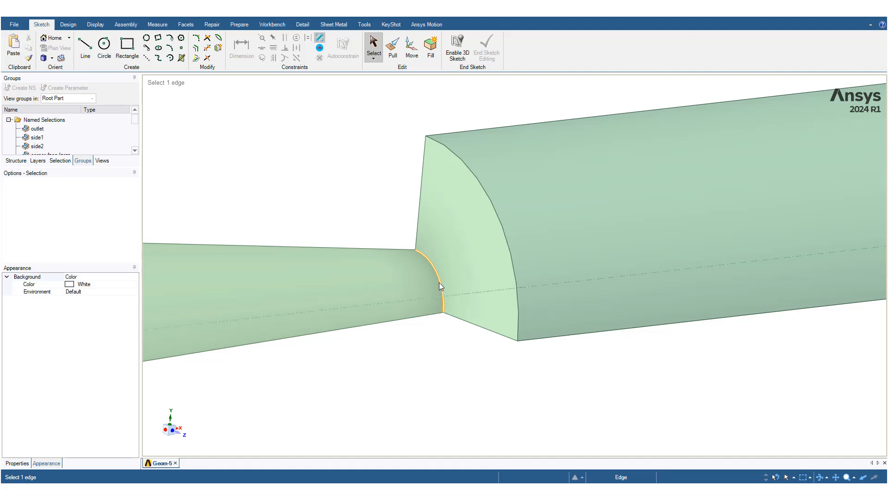
{"action": "left_click", "coordinate": [440, 282]}
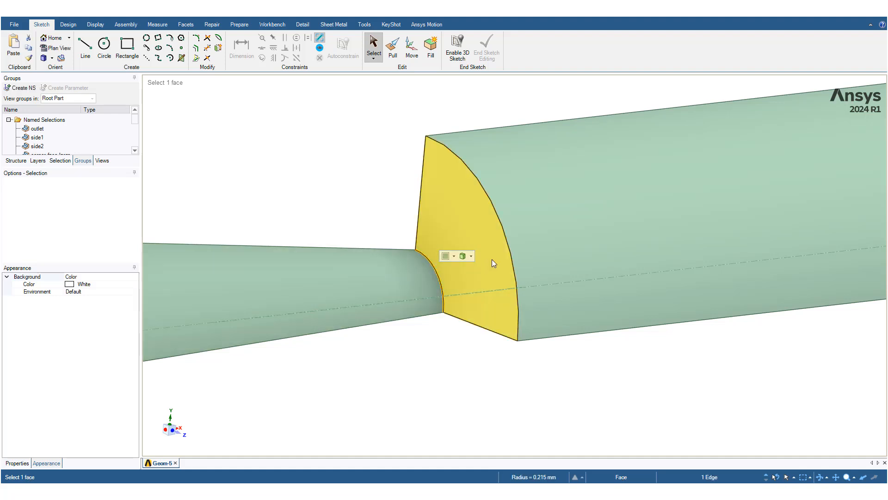
{"action": "left_click", "coordinate": [509, 251]}
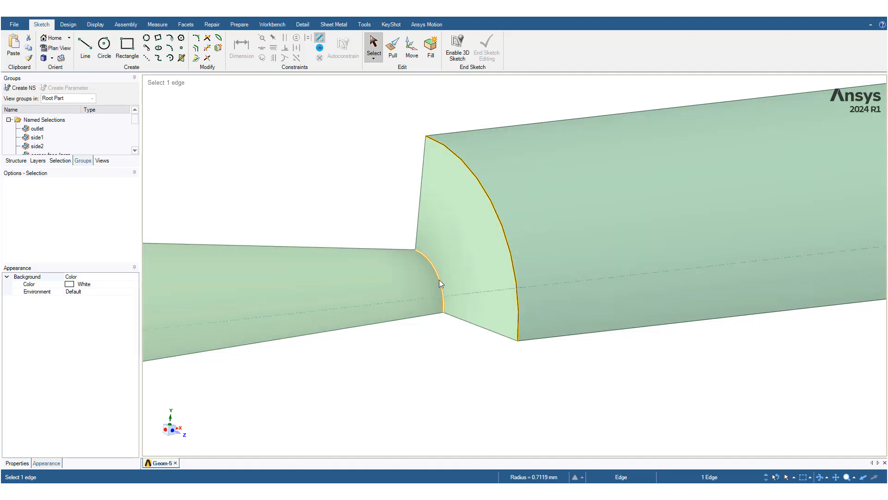
{"action": "left_click", "coordinate": [440, 280]}
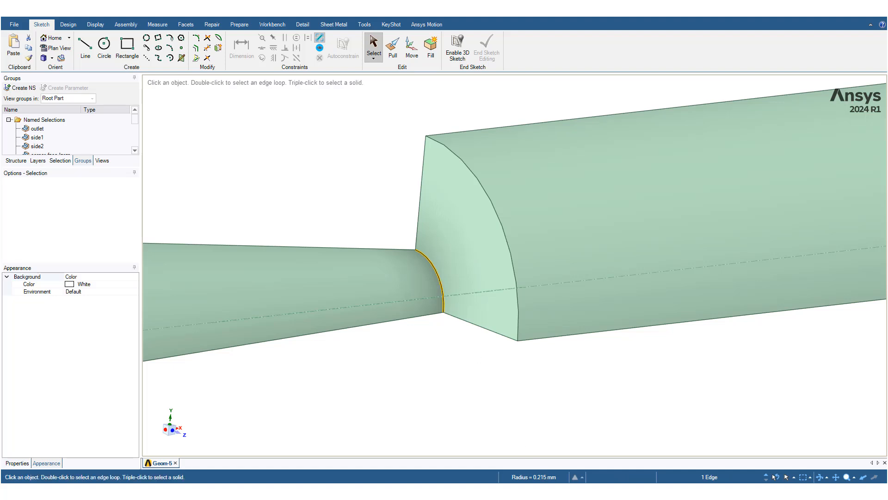
{"action": "left_click", "coordinate": [517, 305]}
{"action": "scroll", "coordinate": [481, 410], "scroll_direction": "down", "scroll_amount": 8}
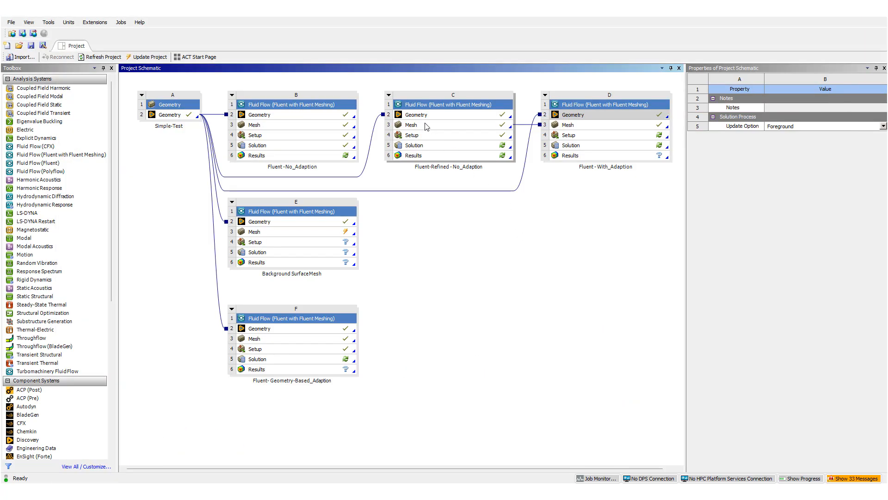
Open the mesh of the Fluent-Refined - No_Adaption system and bring up its edgesize_1 local sizing
{"action": "left_click", "coordinate": [427, 127]}
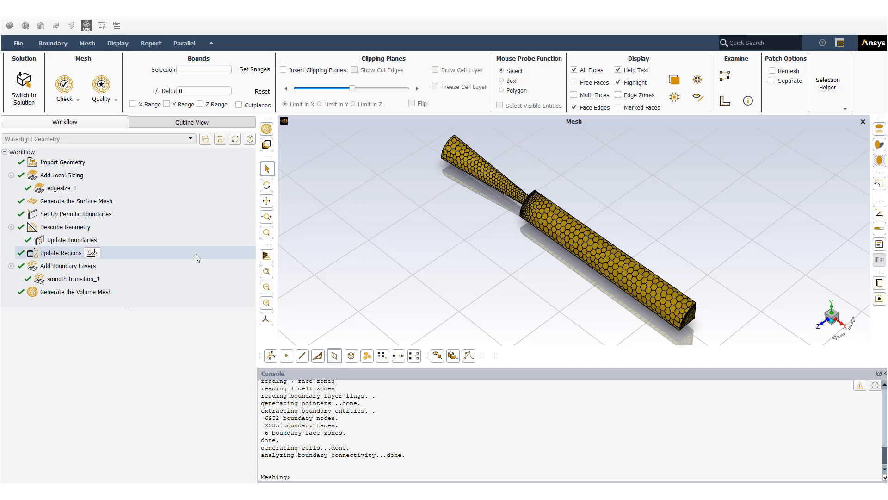
{"action": "left_click", "coordinate": [67, 188]}
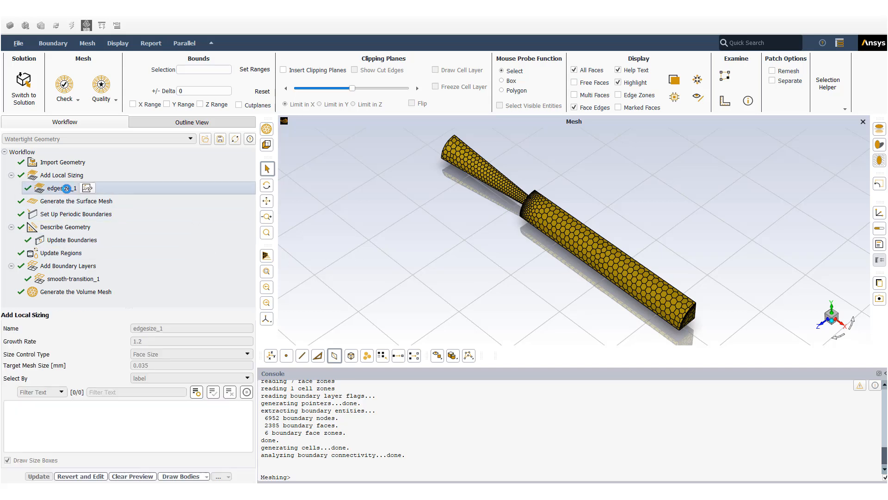
{"action": "left_click_drag", "start_coordinate": [503, 321], "coordinate": [672, 333]}
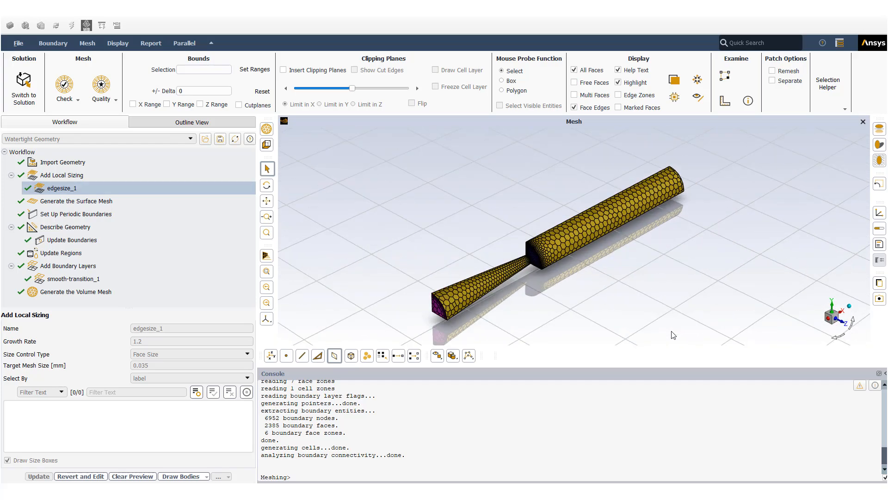
Revert the edgesize_1 local sizing for editing and inspect the corner-edge-small, corner-edges-large and side-edges it controls
{"action": "left_click", "coordinate": [69, 476]}
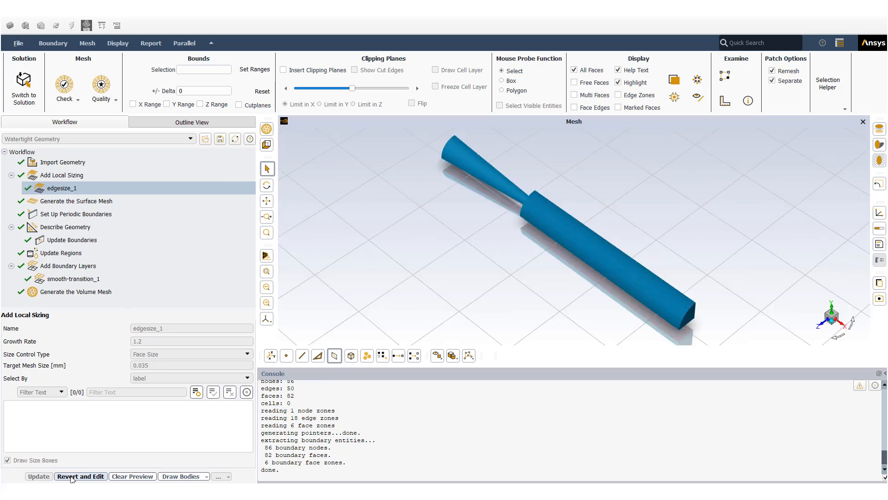
{"action": "left_click_drag", "start_coordinate": [442, 327], "coordinate": [612, 320]}
{"action": "scroll", "coordinate": [518, 263], "scroll_direction": "up", "scroll_amount": 8}
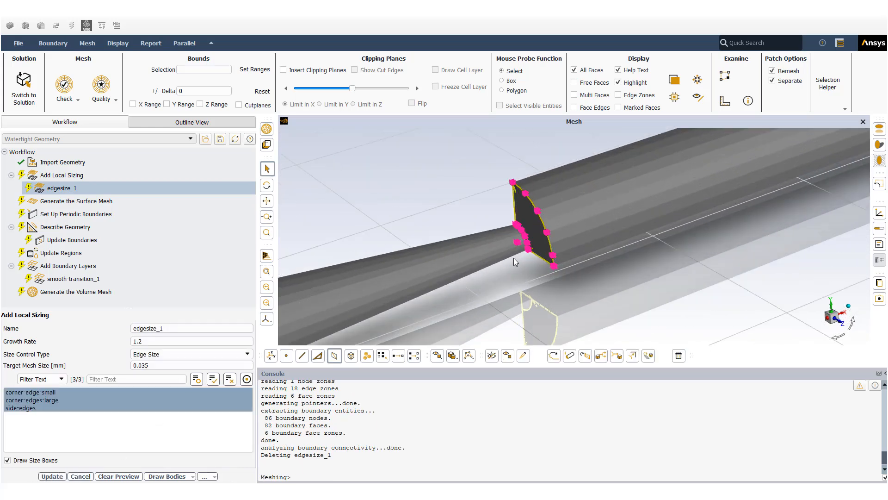
{"action": "scroll", "coordinate": [516, 262], "scroll_direction": "up", "scroll_amount": 2}
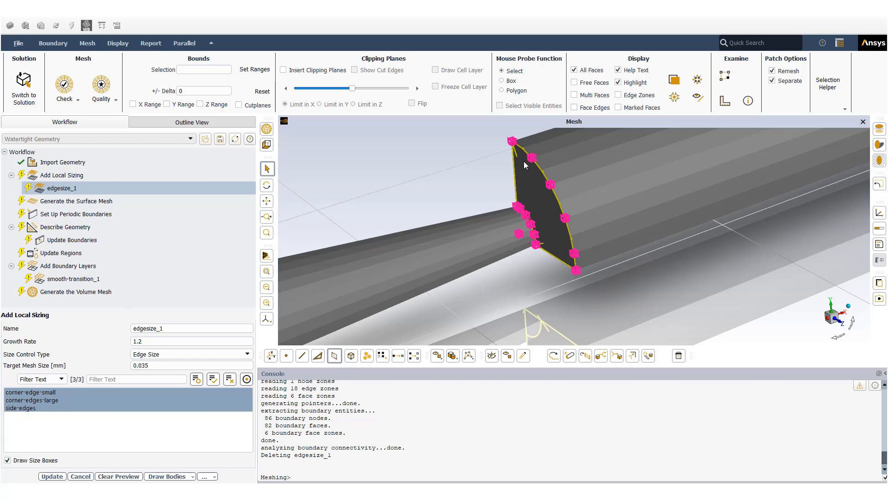
{"action": "left_click_drag", "start_coordinate": [532, 297], "coordinate": [639, 282]}
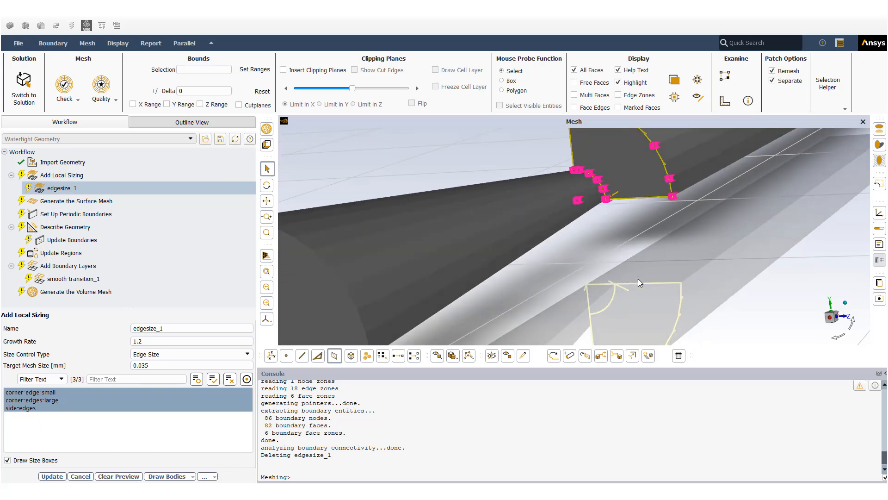
Apply the edgesize_1 local sizing with a 0.035 mm target mesh size to the three corner and side edge labels
{"action": "left_click_drag", "start_coordinate": [588, 262], "coordinate": [601, 221]}
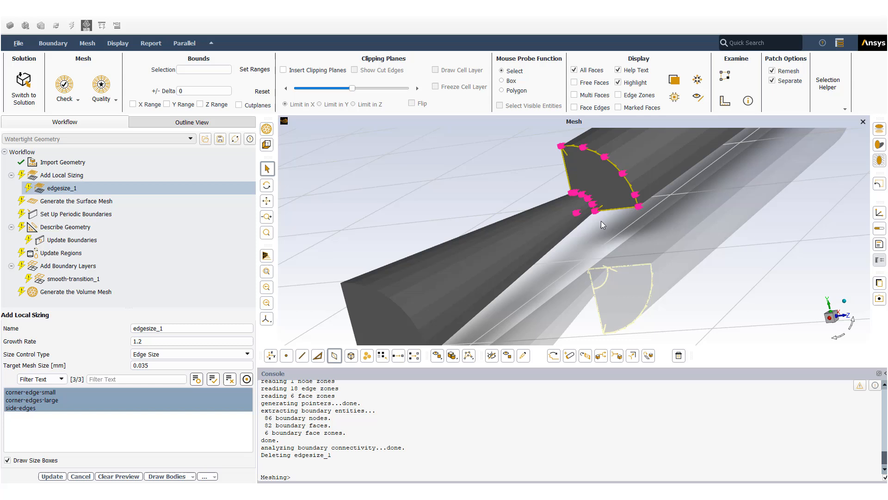
{"action": "left_click", "coordinate": [120, 399]}
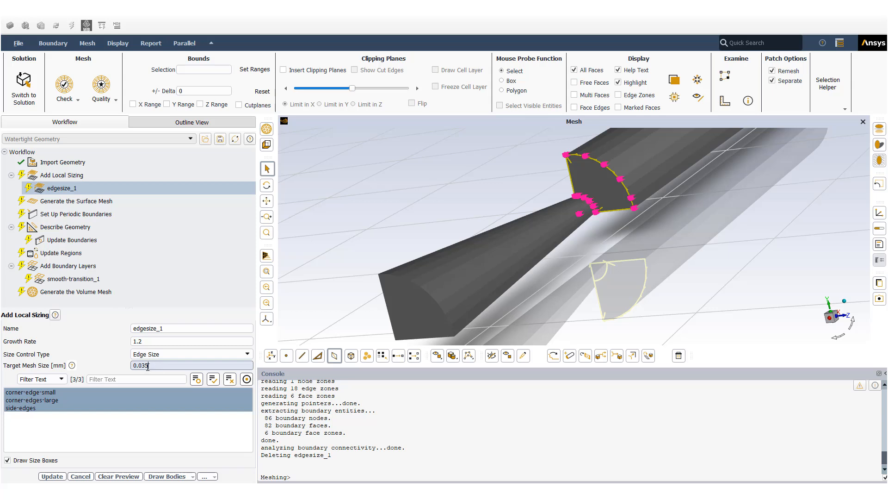
{"action": "double_click", "coordinate": [147, 366]}
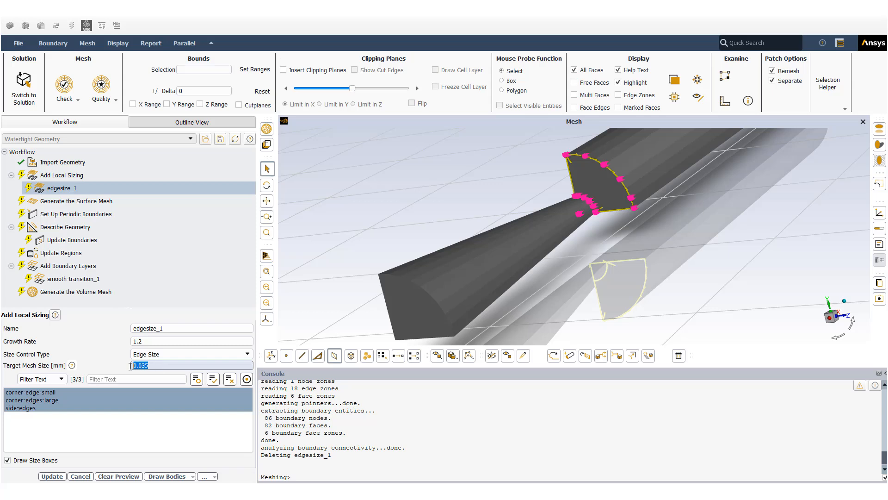
{"action": "left_click", "coordinate": [106, 321]}
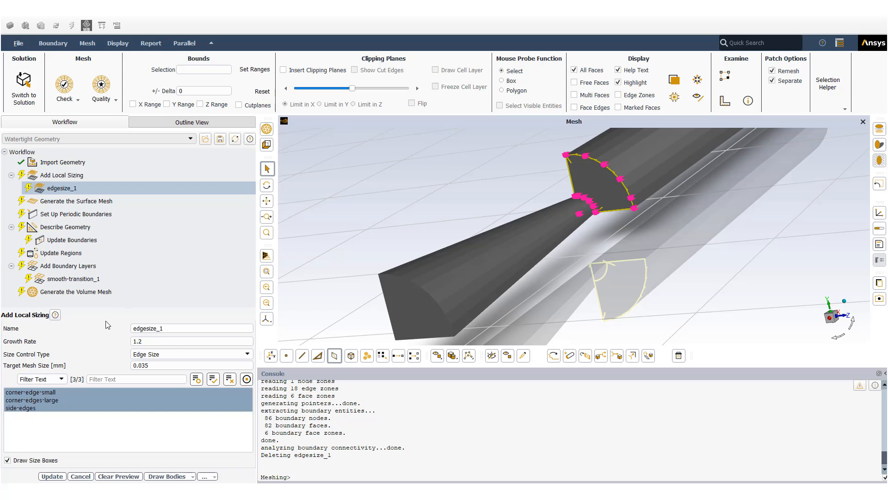
{"action": "left_click", "coordinate": [63, 477]}
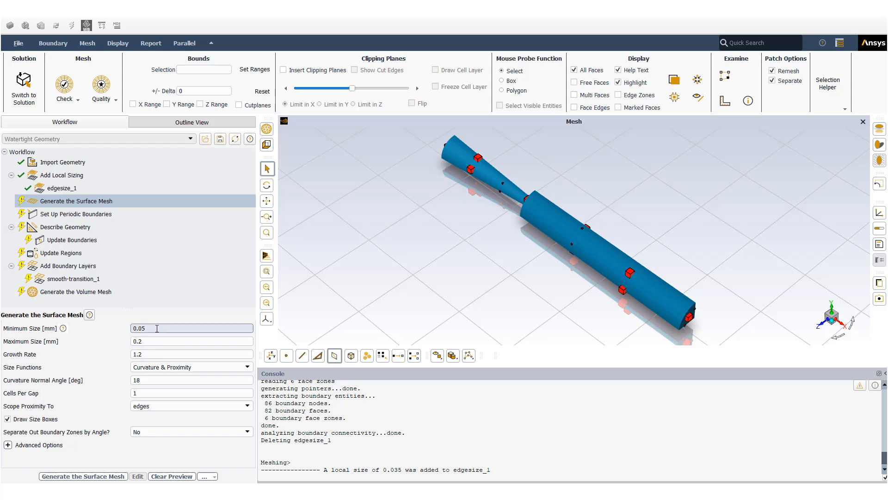
Generate the surface mesh with sizes from 0.05 to 0.2 mm and inspect its refinement around the sudden expansion
{"action": "left_click", "coordinate": [90, 476]}
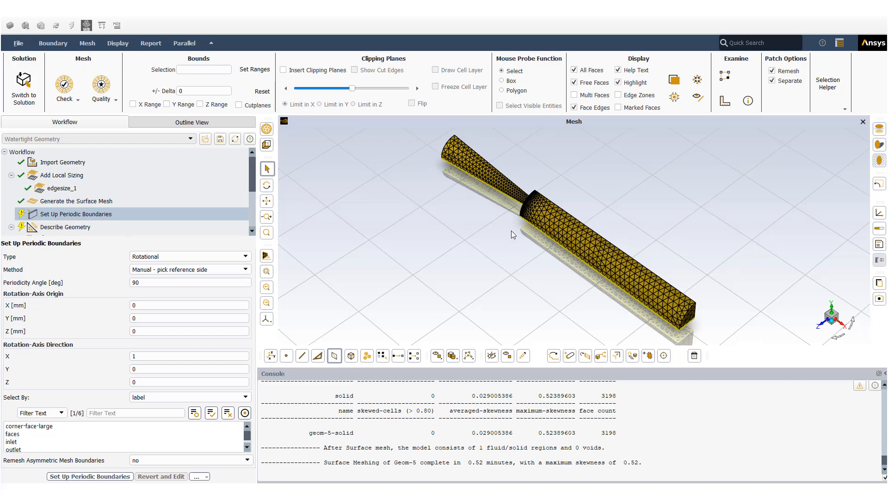
{"action": "left_click_drag", "start_coordinate": [512, 231], "coordinate": [657, 303]}
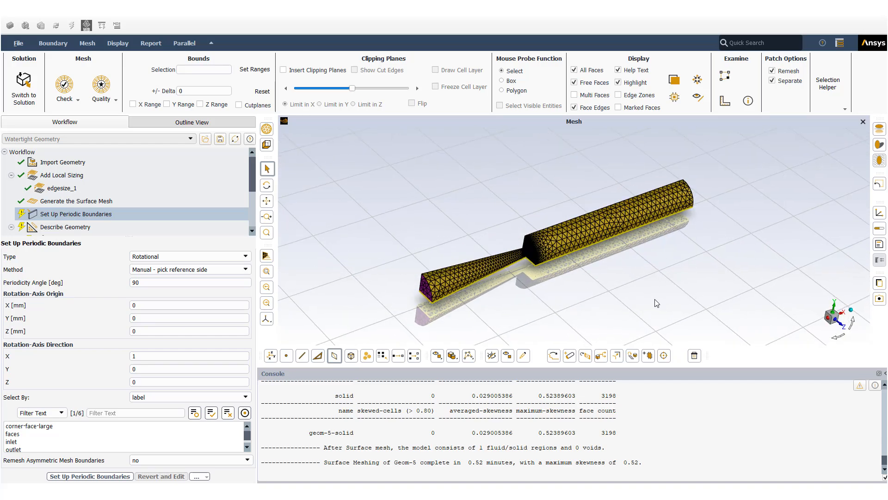
{"action": "scroll", "coordinate": [528, 252], "scroll_direction": "up", "scroll_amount": 8}
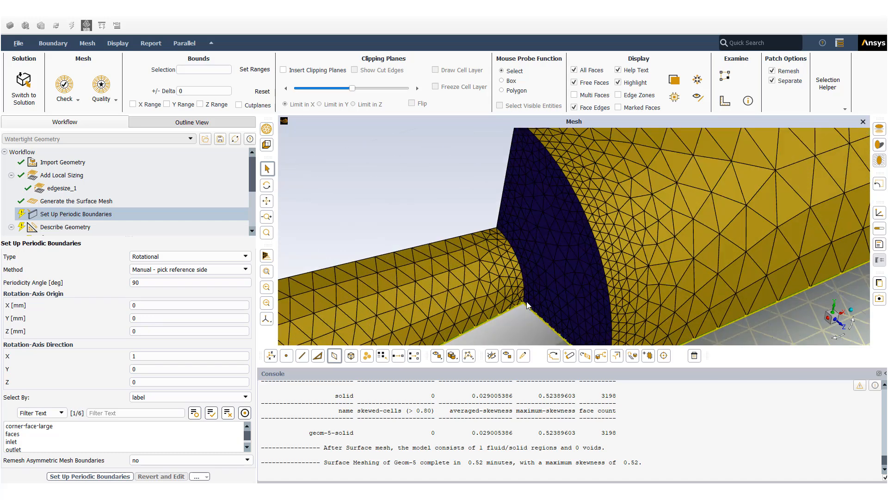
{"action": "scroll", "coordinate": [526, 303], "scroll_direction": "up", "scroll_amount": 5}
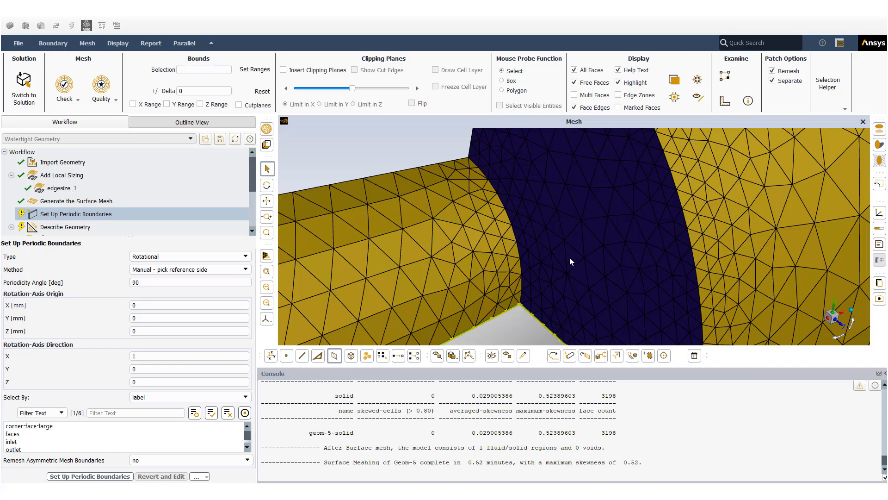
{"action": "scroll", "coordinate": [569, 257], "scroll_direction": "down", "scroll_amount": 5}
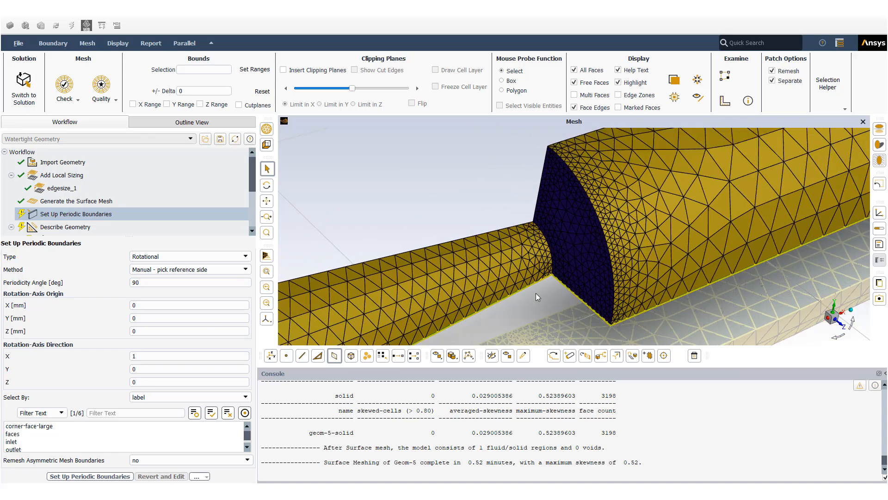
{"action": "left_click_drag", "start_coordinate": [536, 293], "coordinate": [599, 236]}
{"action": "scroll", "coordinate": [578, 239], "scroll_direction": "up", "scroll_amount": 3}
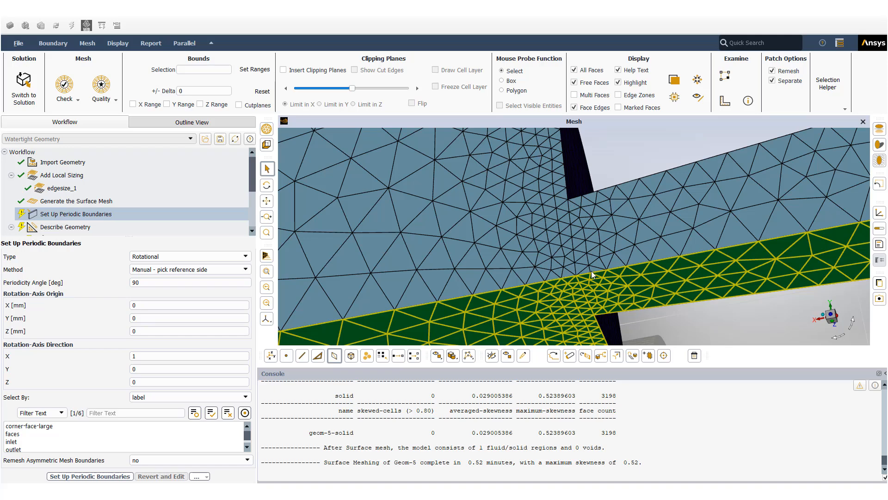
{"action": "scroll", "coordinate": [591, 271], "scroll_direction": "down", "scroll_amount": 3}
{"action": "scroll", "coordinate": [731, 245], "scroll_direction": "down", "scroll_amount": 4}
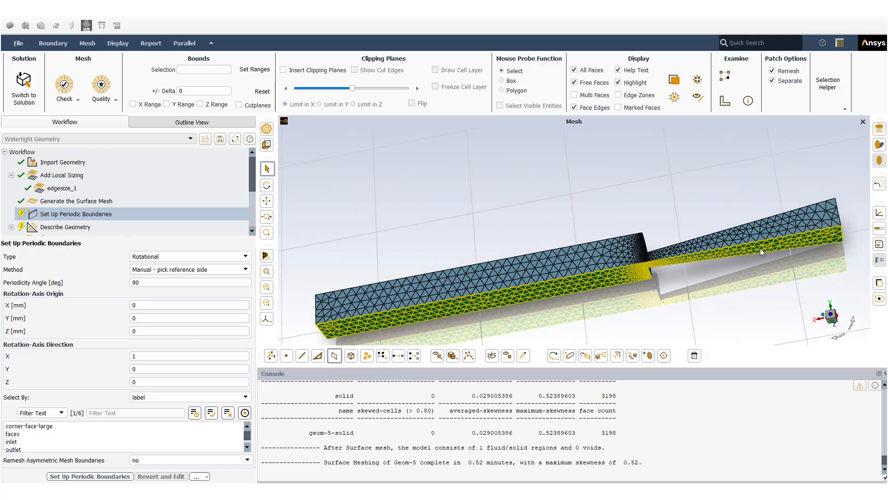
{"action": "middle_click_drag", "start_coordinate": [761, 252], "coordinate": [403, 295]}
{"action": "middle_click_drag", "start_coordinate": [575, 288], "coordinate": [460, 293]}
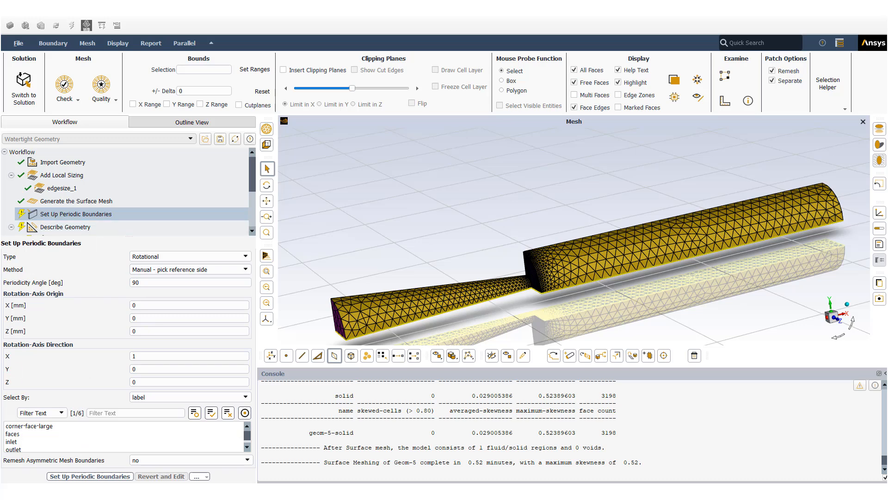
Run the 90-degree rotational periodic boundary and Describe Geometry tasks, and update the boundaries and regions with their existing settings
{"action": "left_click", "coordinate": [87, 476]}
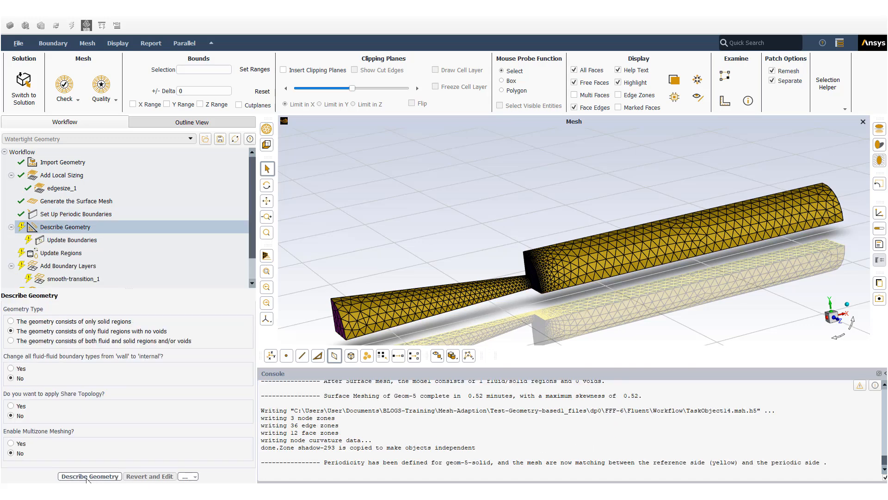
{"action": "left_click", "coordinate": [86, 477]}
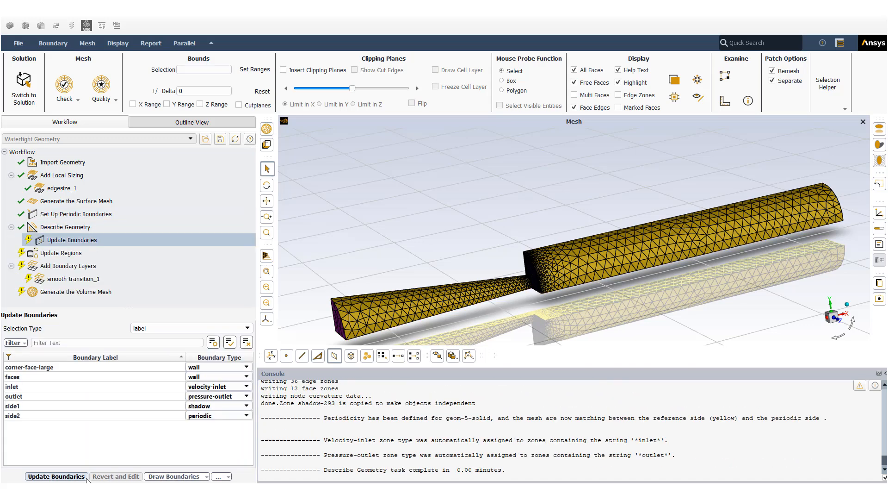
{"action": "left_click", "coordinate": [78, 476]}
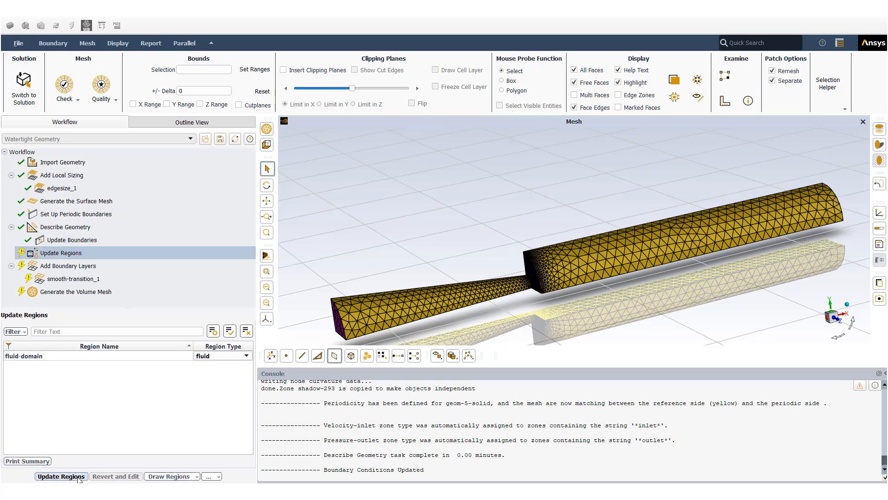
{"action": "left_click", "coordinate": [79, 477]}
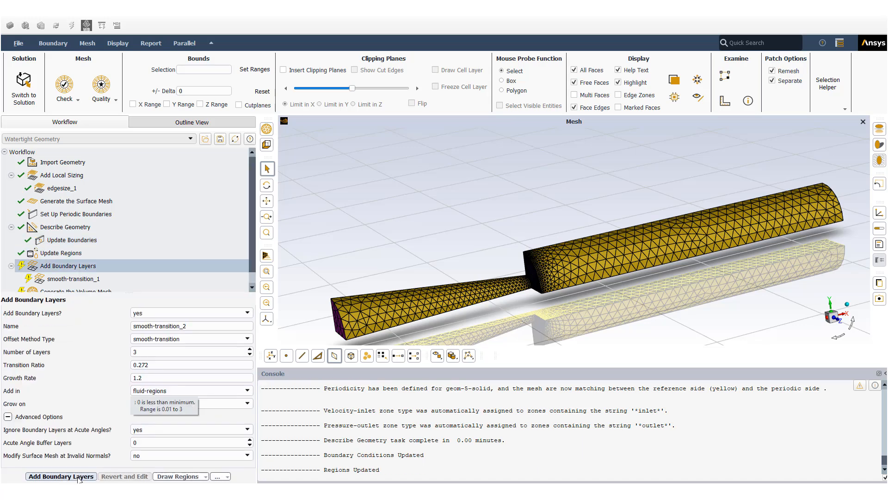
Update the three-layer smooth-transition_1 boundary layers and generate the polyhedra volume mesh
{"action": "left_click", "coordinate": [86, 278]}
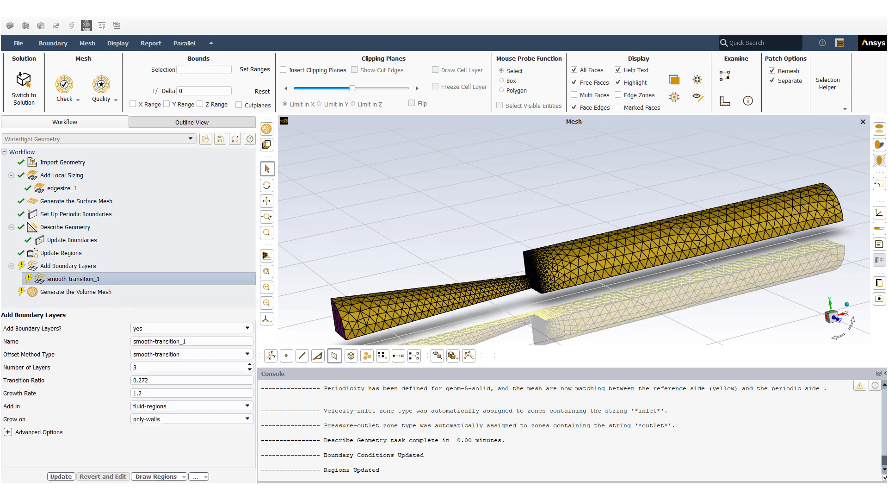
{"action": "left_click", "coordinate": [67, 476]}
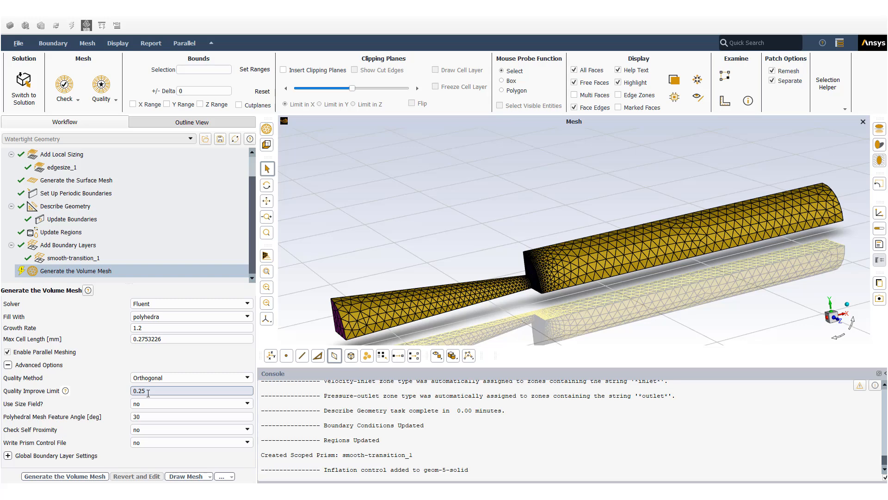
{"action": "left_click", "coordinate": [95, 476]}
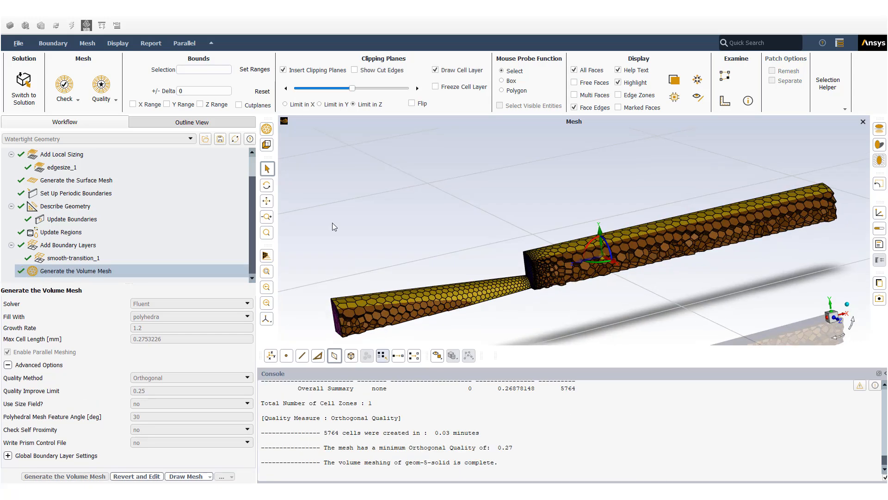
Turn off the clipping plane and examine the polyhedral cells and boundary layers around the sudden expansion, including a side view
{"action": "left_click", "coordinate": [283, 70]}
{"action": "scroll", "coordinate": [544, 259], "scroll_direction": "up", "scroll_amount": 10}
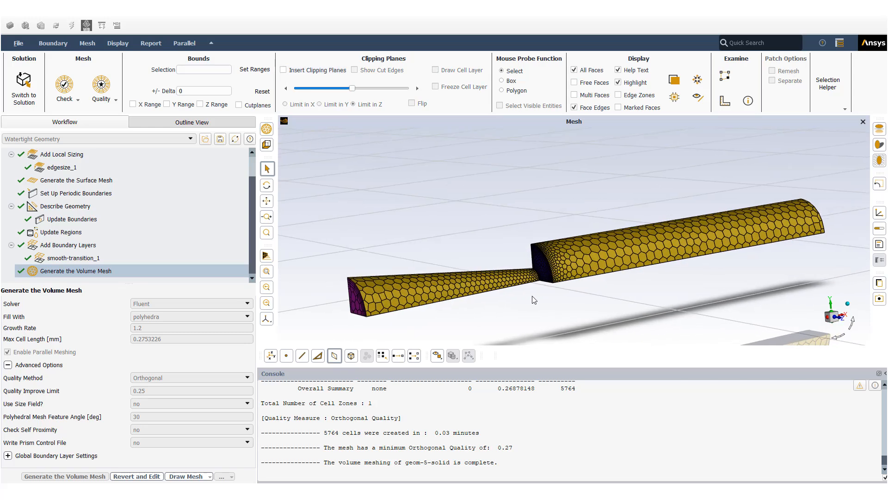
{"action": "scroll", "coordinate": [545, 262], "scroll_direction": "up", "scroll_amount": 3}
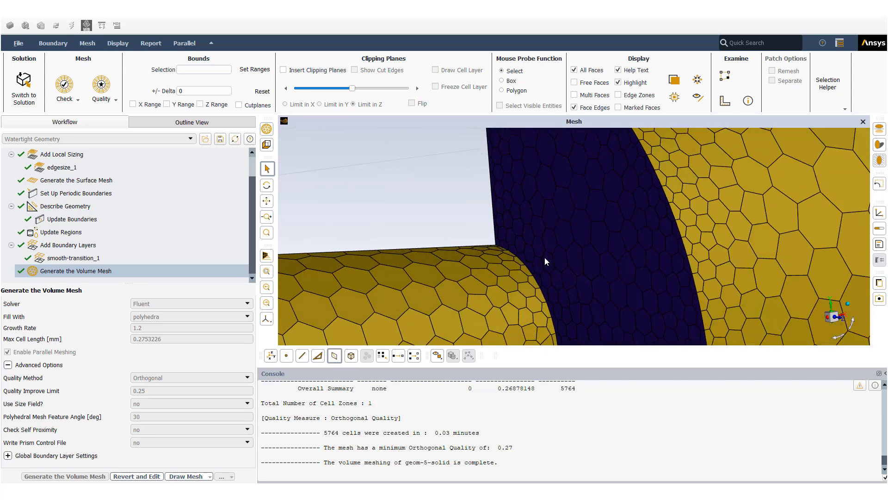
{"action": "middle_click_drag", "start_coordinate": [534, 287], "coordinate": [551, 217], "text": "ctrl"}
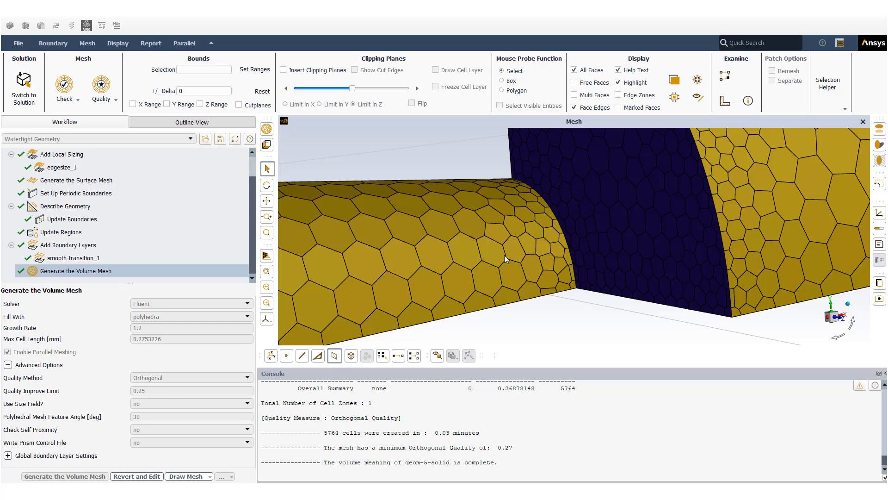
{"action": "left_click_drag", "start_coordinate": [504, 254], "coordinate": [746, 260]}
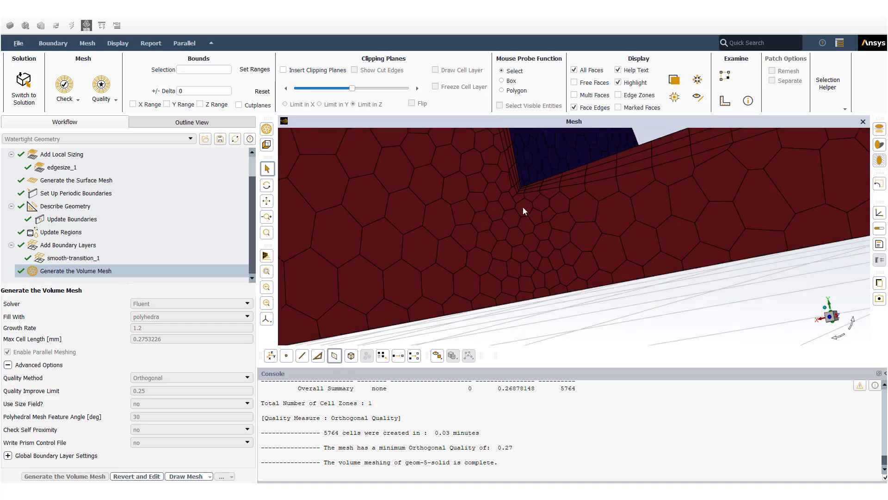
{"action": "left_click_drag", "start_coordinate": [534, 265], "coordinate": [353, 257]}
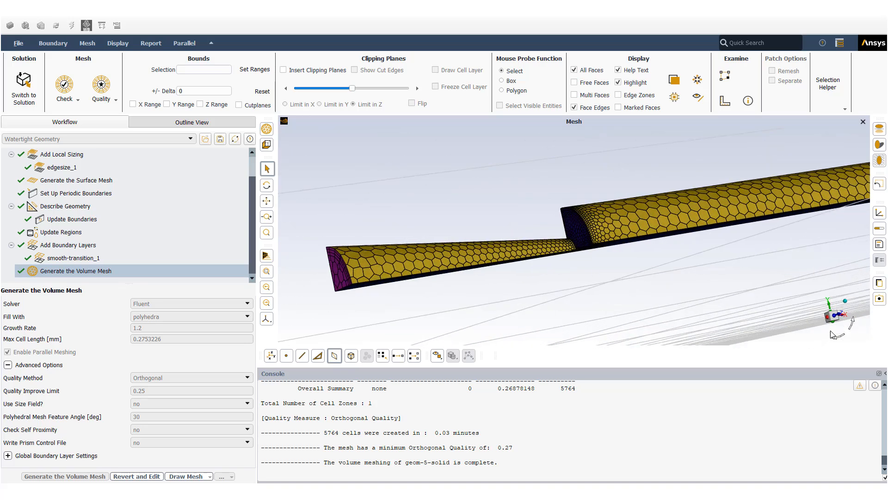
{"action": "left_click", "coordinate": [834, 317]}
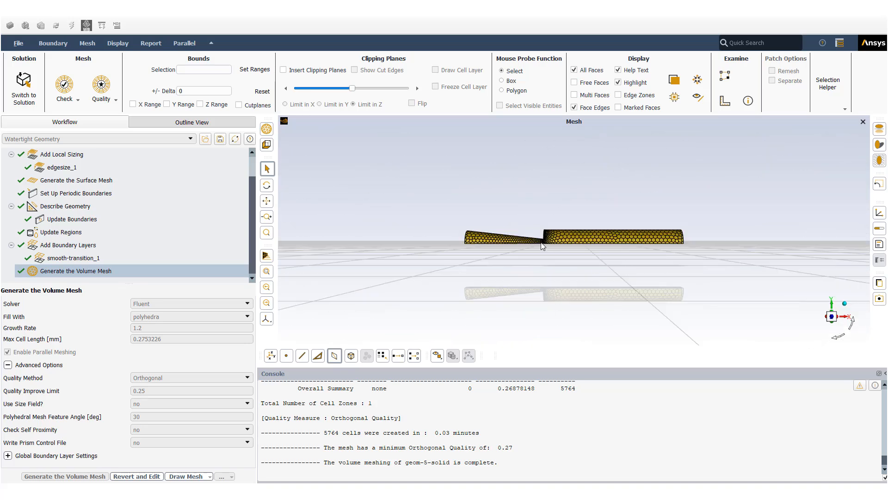
{"action": "scroll", "coordinate": [541, 246], "scroll_direction": "up", "scroll_amount": 1}
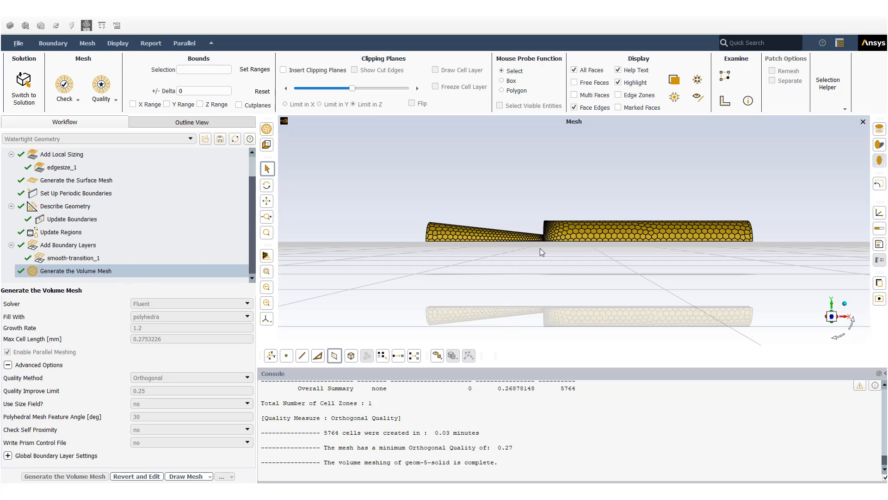
{"action": "scroll", "coordinate": [540, 248], "scroll_direction": "down", "scroll_amount": 2}
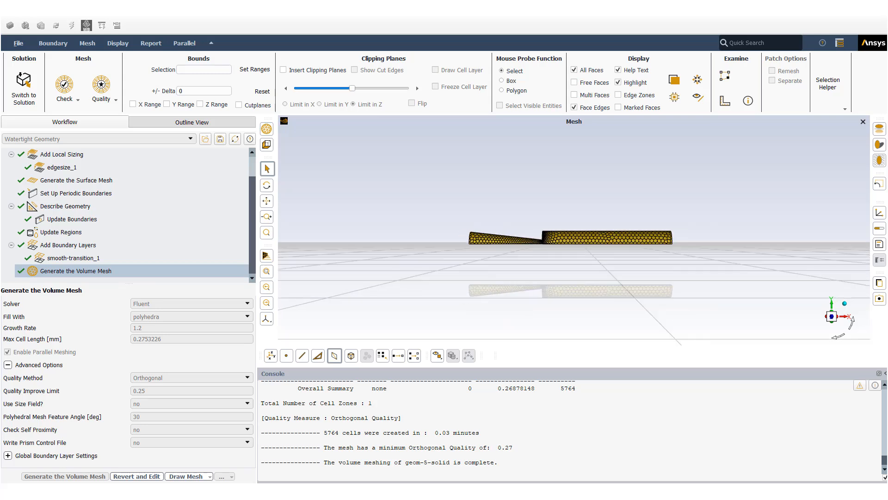
Check the volume mesh's cell count and minimum orthogonal quality in the console output
{"action": "left_click_drag", "start_coordinate": [324, 432], "coordinate": [339, 432]}
{"action": "left_click_drag", "start_coordinate": [498, 448], "coordinate": [513, 448]}
{"action": "scroll", "coordinate": [489, 461], "scroll_direction": "up", "scroll_amount": 1}
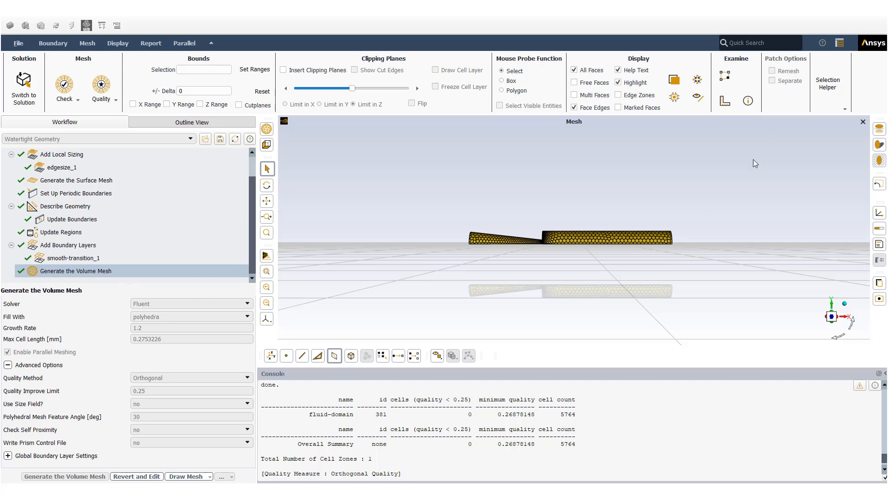
Quit the meshing session and report the mesh size in the refined case's Fluent solution session to check the cell count
{"action": "key", "text": "alt+F4"}
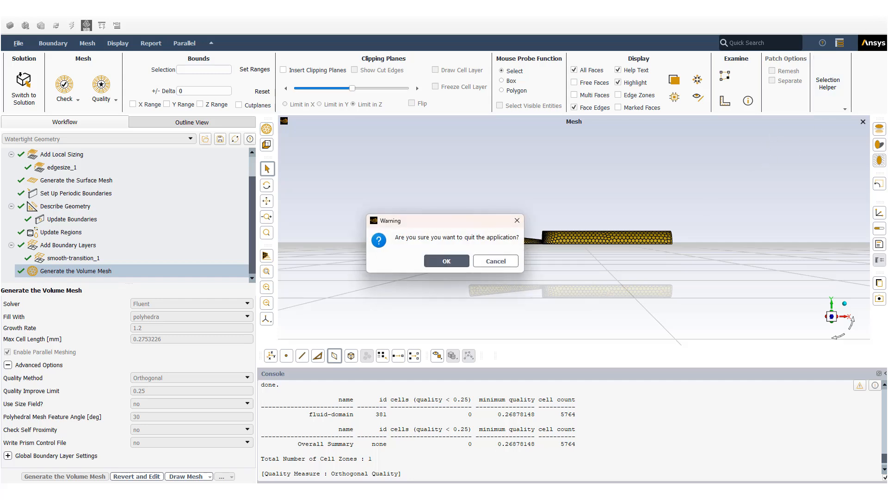
{"action": "left_click", "coordinate": [443, 261]}
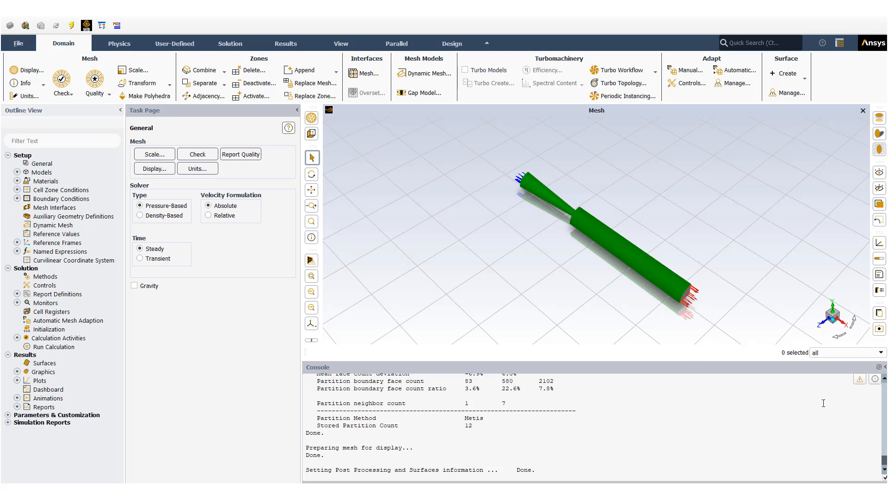
{"action": "left_click", "coordinate": [24, 84]}
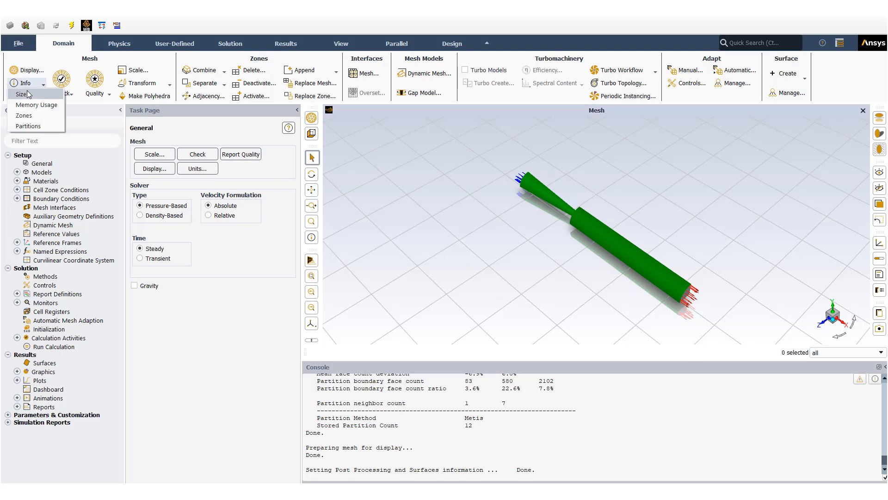
{"action": "left_click", "coordinate": [22, 94]}
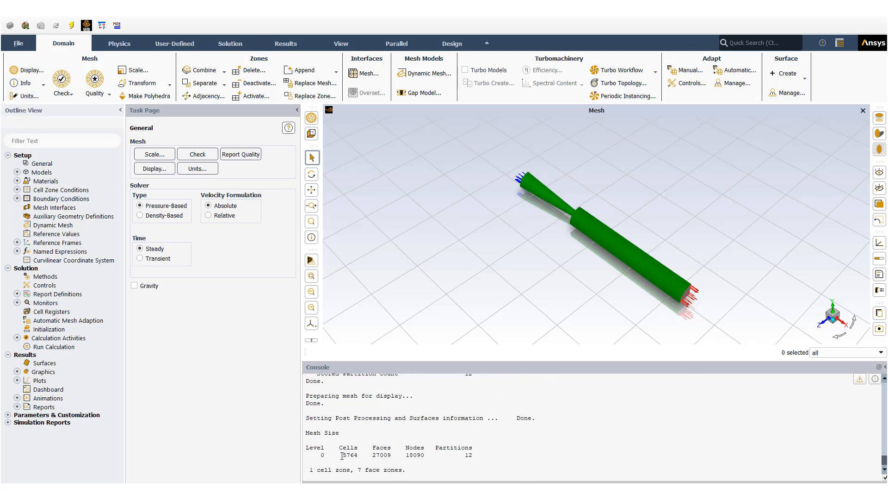
{"action": "left_click_drag", "start_coordinate": [339, 454], "coordinate": [366, 453]}
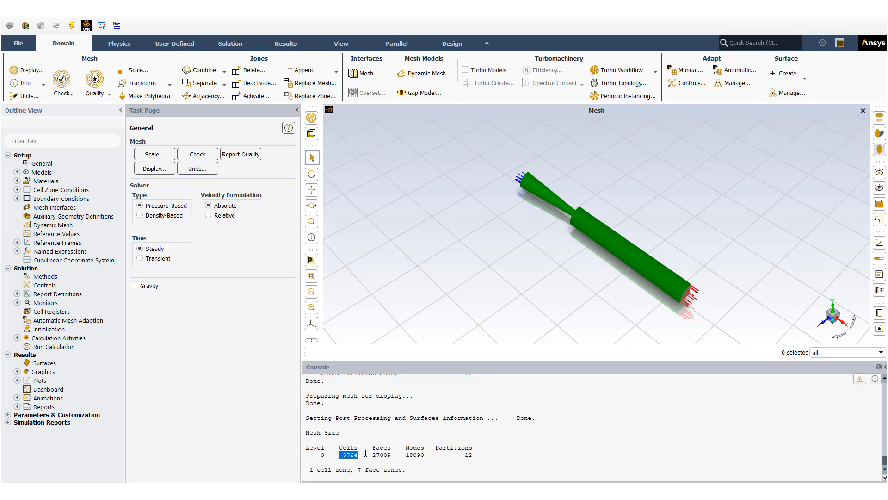
{"action": "left_click", "coordinate": [400, 443]}
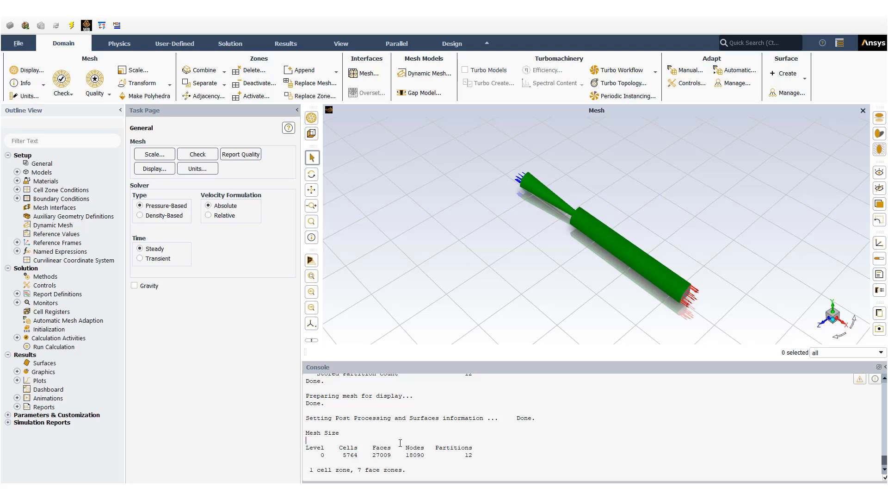
Report the refined mesh's quality and display its edges and faces on all surfaces
{"action": "left_click", "coordinate": [94, 95]}
{"action": "left_click", "coordinate": [102, 106]}
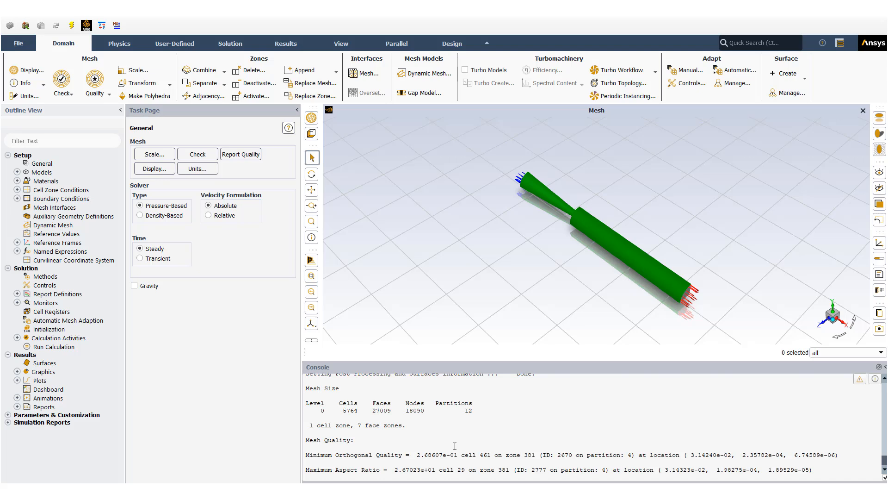
{"action": "left_click", "coordinate": [147, 172]}
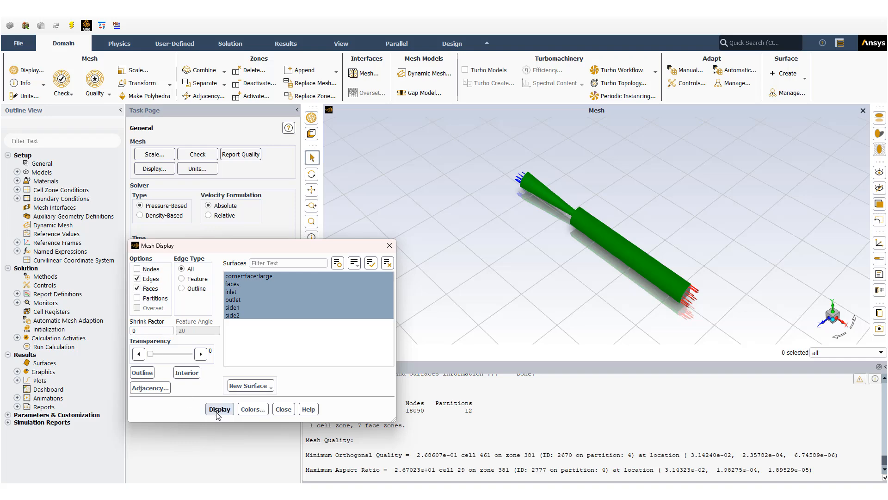
{"action": "left_click", "coordinate": [217, 410]}
{"action": "left_click", "coordinate": [285, 410]}
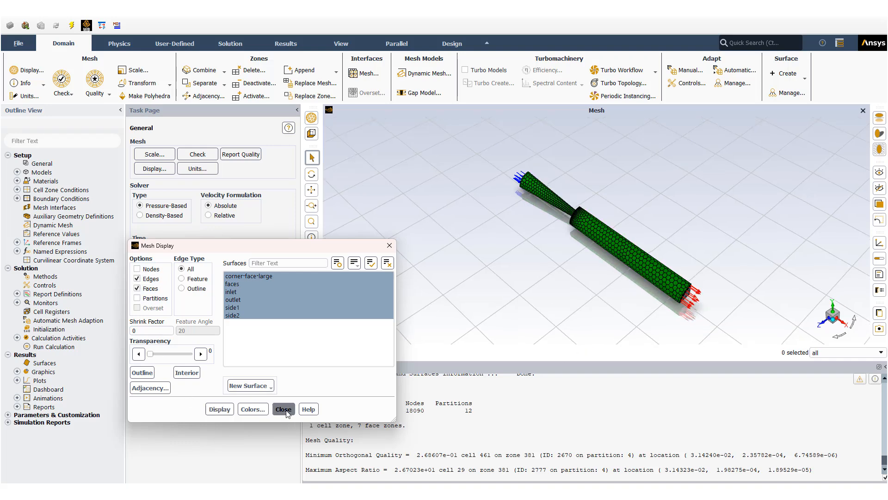
Examine the surface cells and boundary layers at the outlet and inlet ends of the refined mesh
{"action": "scroll", "coordinate": [688, 310], "scroll_direction": "up", "scroll_amount": 2}
{"action": "scroll", "coordinate": [675, 274], "scroll_direction": "up", "scroll_amount": 5}
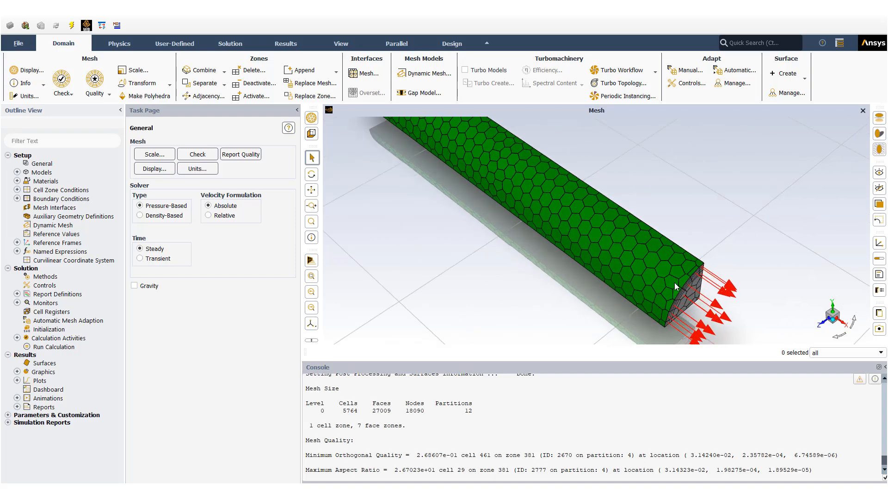
{"action": "middle_click_drag", "start_coordinate": [660, 276], "coordinate": [632, 223]}
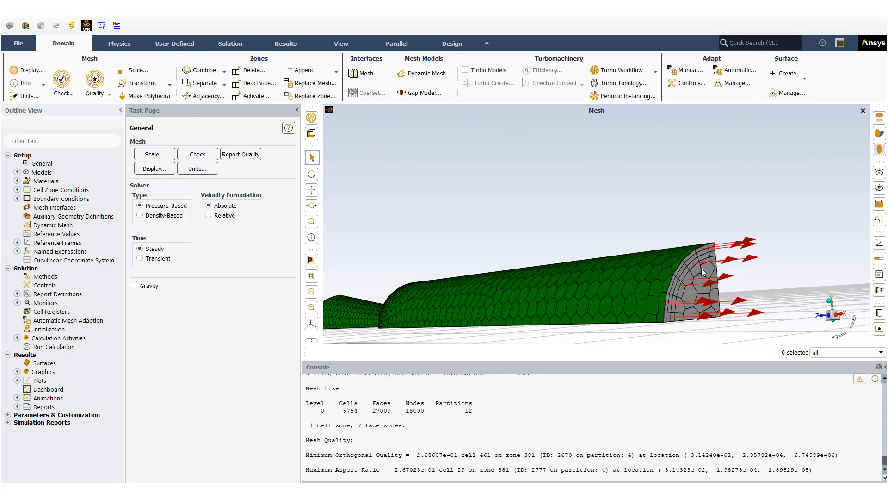
{"action": "scroll", "coordinate": [648, 301], "scroll_direction": "down", "scroll_amount": 5}
{"action": "middle_click_drag", "start_coordinate": [519, 307], "coordinate": [837, 287]}
{"action": "middle_click_drag", "start_coordinate": [477, 336], "coordinate": [570, 265]}
{"action": "scroll", "coordinate": [570, 265], "scroll_direction": "up", "scroll_amount": 5}
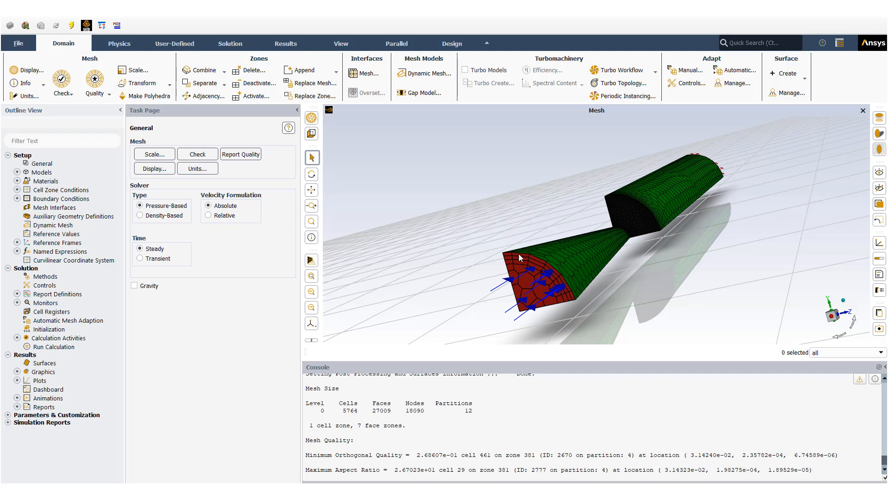
Examine the locally refined cells and boundary layers around the sudden expansion corner, finishing with a full side view of the pipe
{"action": "scroll", "coordinate": [620, 220], "scroll_direction": "up", "scroll_amount": 6}
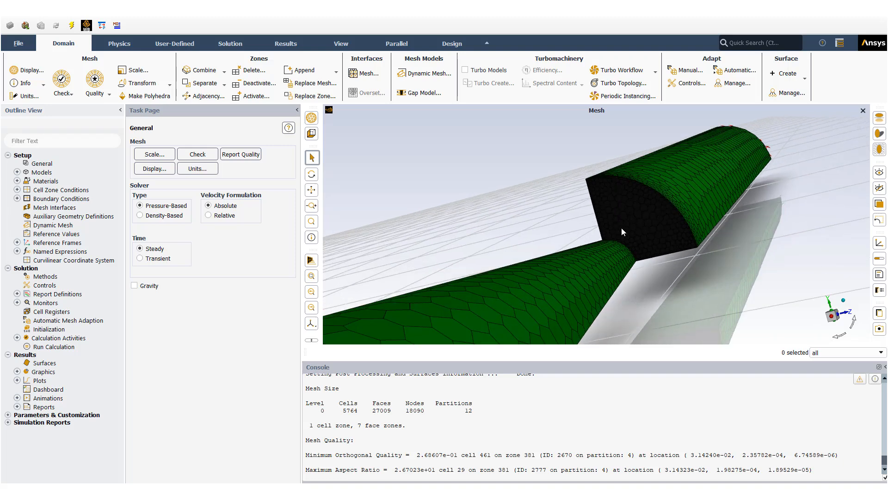
{"action": "mouse_move", "coordinate": [581, 302]}
{"action": "middle_mouse_down"}
{"action": "mouse_move", "coordinate": [580, 325]}
{"action": "mouse_move", "coordinate": [571, 288]}
{"action": "middle_mouse_up"}
{"action": "scroll", "coordinate": [470, 336], "scroll_direction": "down", "scroll_amount": 1}
{"action": "middle_click_drag", "start_coordinate": [470, 337], "coordinate": [548, 278], "text": "ctrl"}
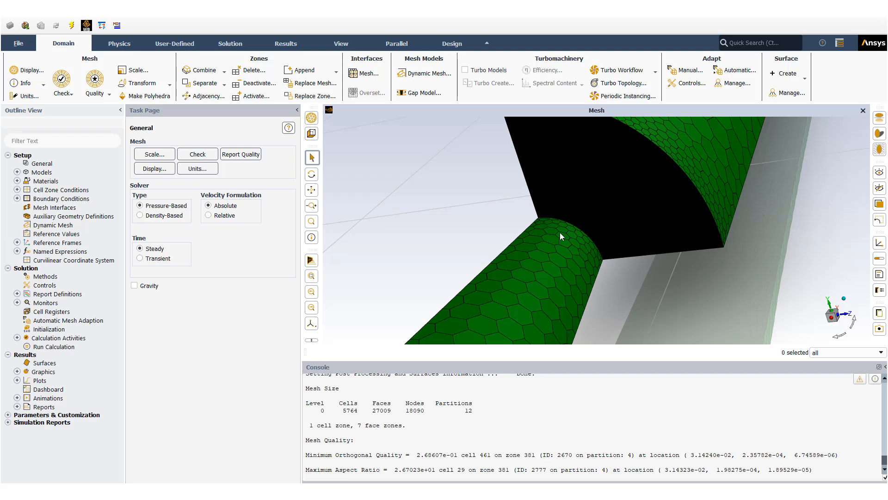
{"action": "left_click_drag", "start_coordinate": [551, 251], "coordinate": [532, 243]}
{"action": "scroll", "coordinate": [541, 256], "scroll_direction": "up", "scroll_amount": 6}
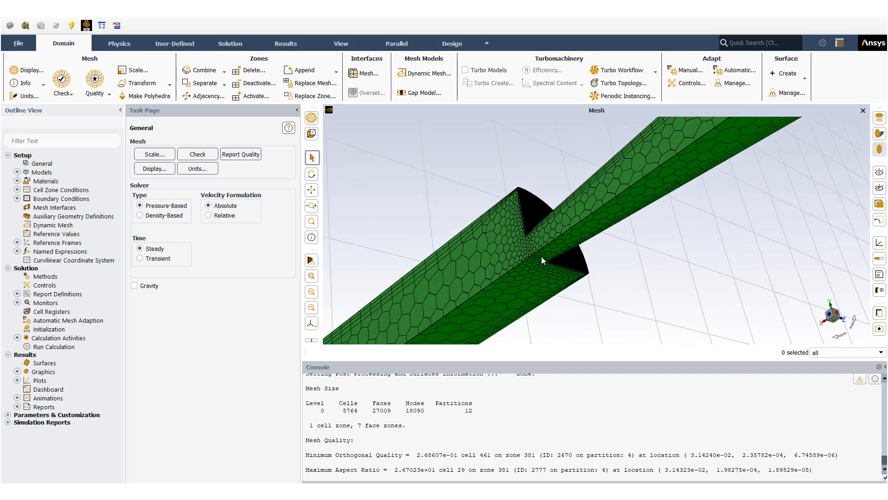
{"action": "left_click_drag", "start_coordinate": [578, 276], "coordinate": [574, 201]}
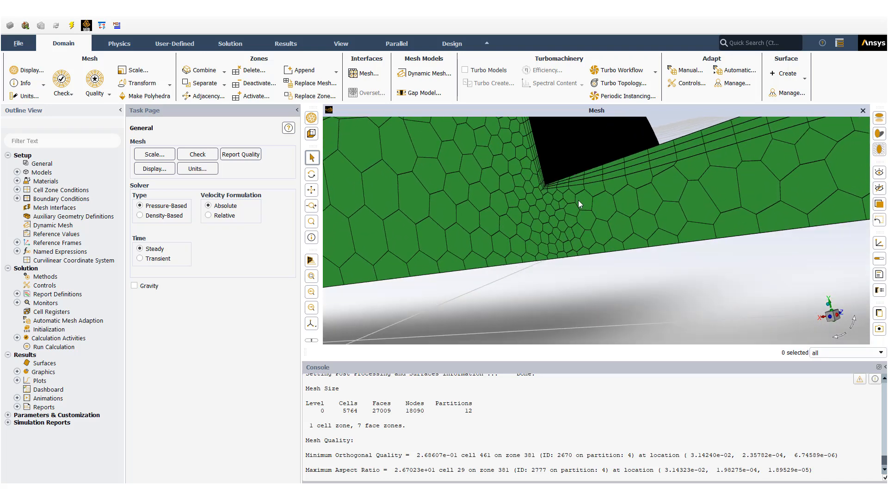
{"action": "left_click_drag", "start_coordinate": [578, 200], "coordinate": [607, 190]}
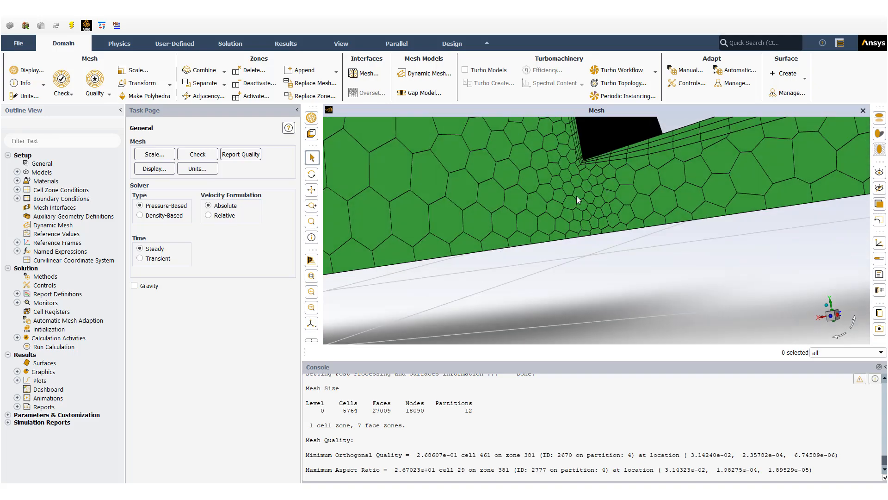
{"action": "mouse_move", "coordinate": [602, 226]}
{"action": "left_mouse_down"}
{"action": "mouse_move", "coordinate": [598, 177]}
{"action": "mouse_move", "coordinate": [593, 222]}
{"action": "left_mouse_up"}
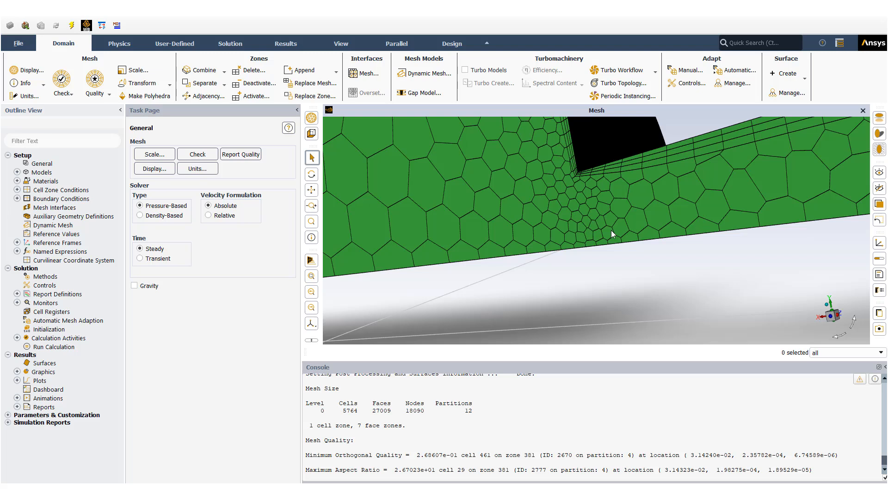
{"action": "left_click", "coordinate": [839, 315]}
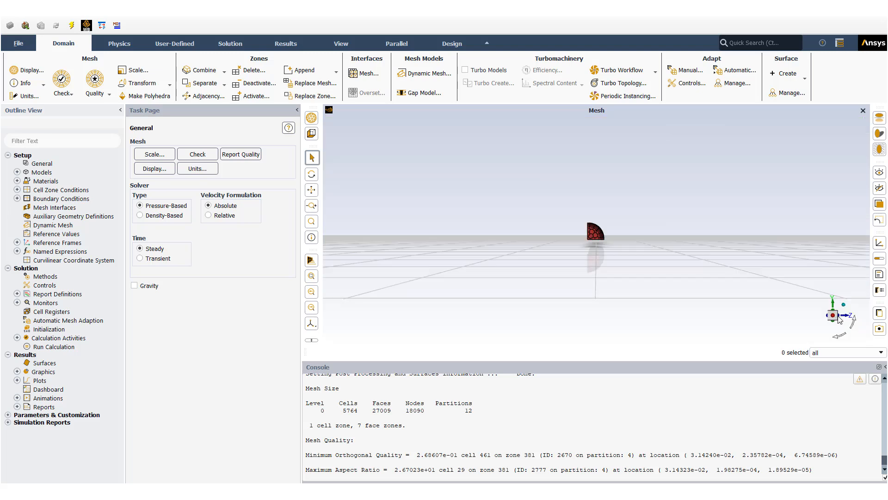
{"action": "left_click", "coordinate": [845, 317]}
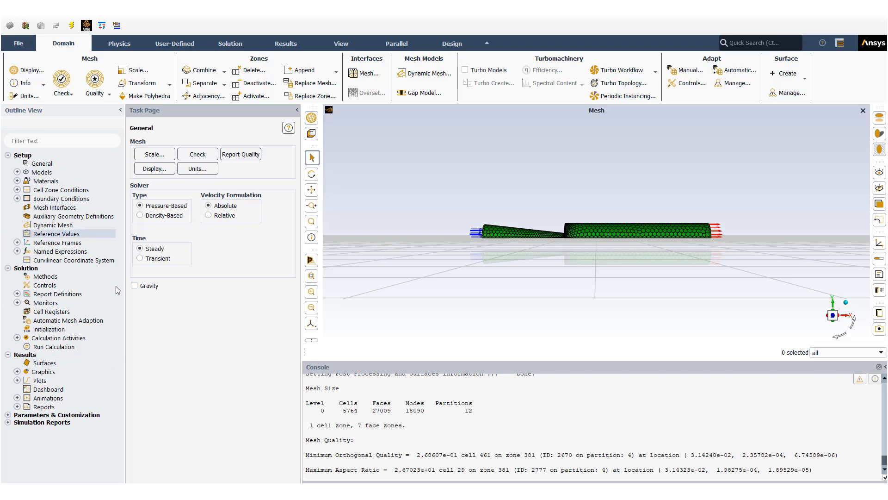
Initialize the refined case with Standard Initialization, relative to the cell zone
{"action": "left_click", "coordinate": [58, 330]}
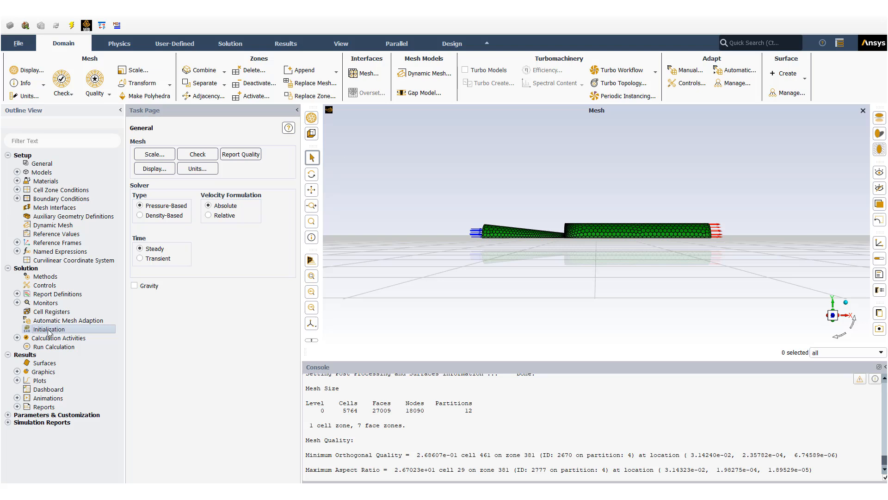
{"action": "double_click", "coordinate": [48, 329]}
{"action": "left_click", "coordinate": [151, 375]}
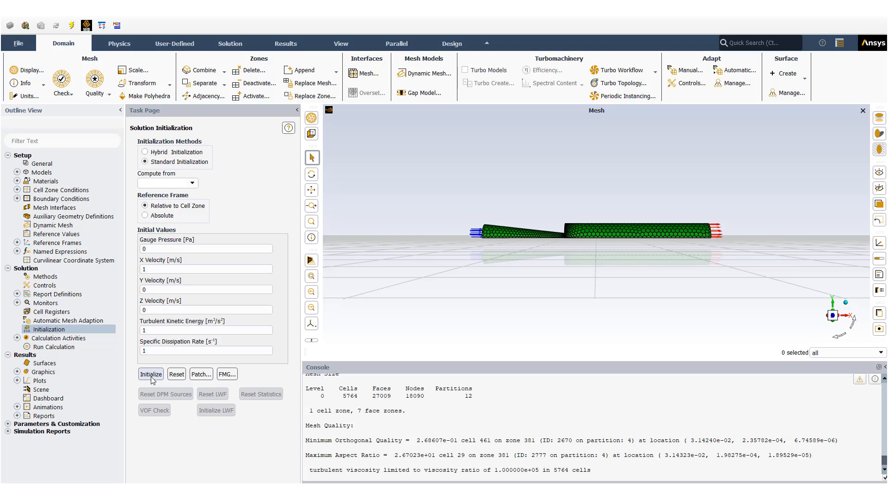
Run the refined case's calculation for 500 iterations, overwriting the existing output files
{"action": "left_click", "coordinate": [65, 348]}
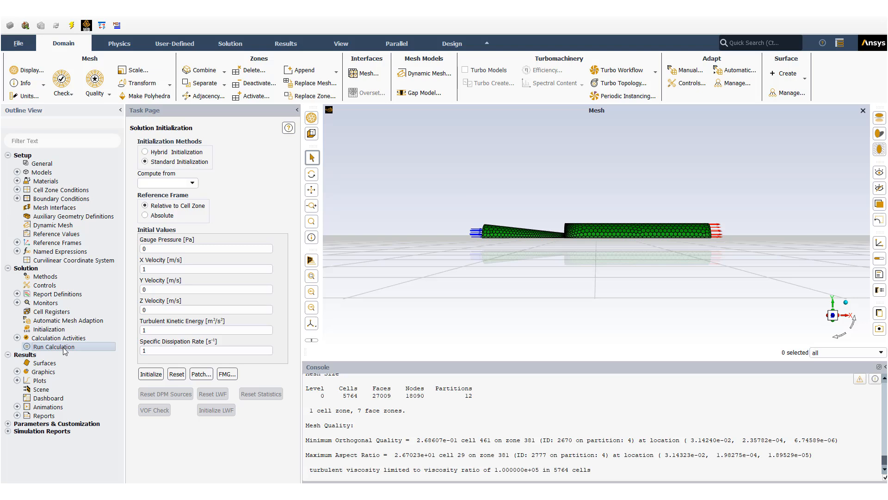
{"action": "double_click", "coordinate": [68, 346]}
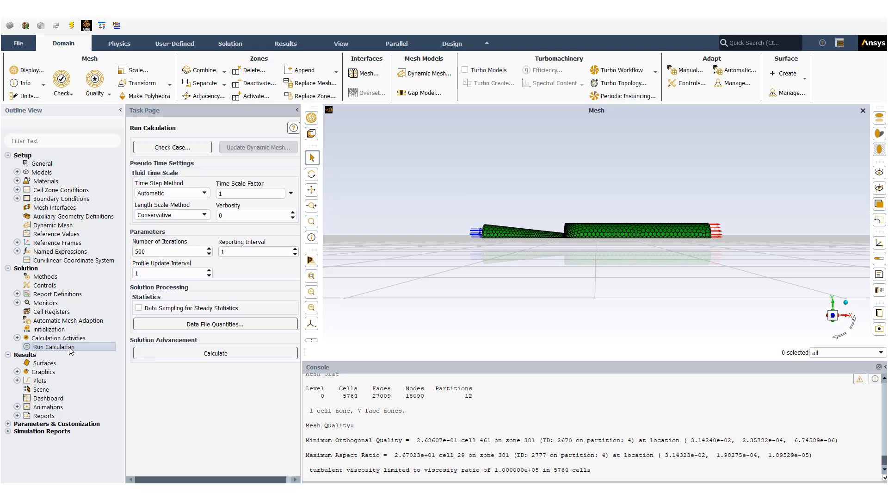
{"action": "left_click", "coordinate": [200, 353]}
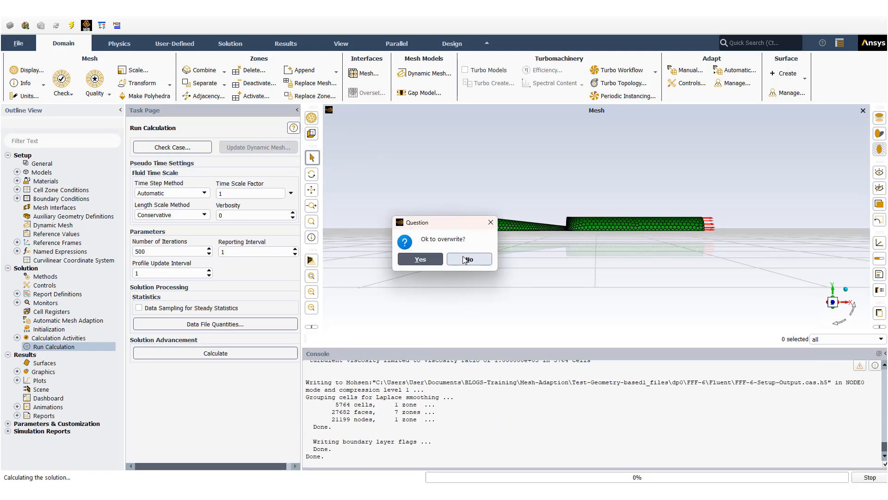
{"action": "left_click", "coordinate": [422, 259]}
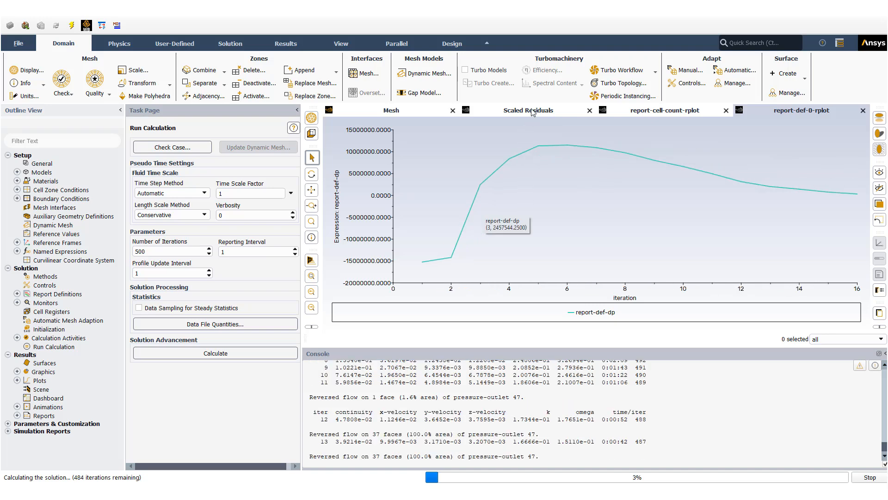
Monitor the scaled residuals, cell count and report-def-dp plots during the run and after dismissing its completion message
{"action": "left_click", "coordinate": [552, 110]}
{"action": "left_click", "coordinate": [619, 113]}
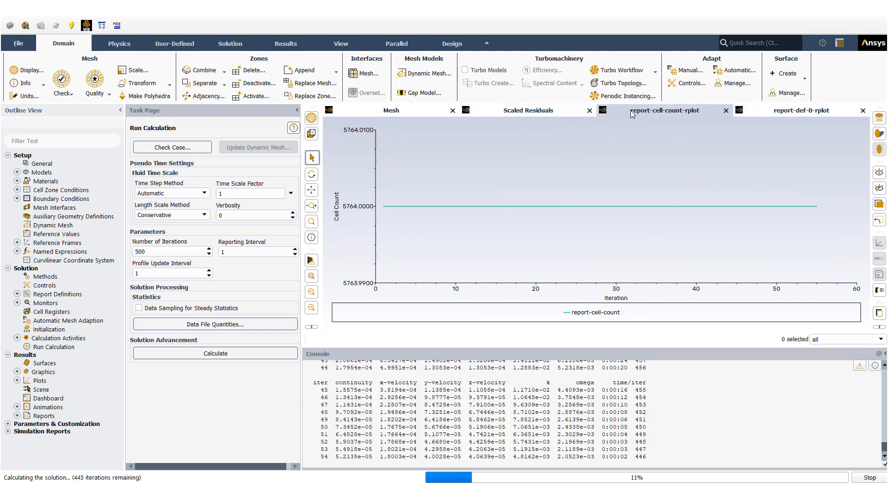
{"action": "left_click", "coordinate": [801, 111]}
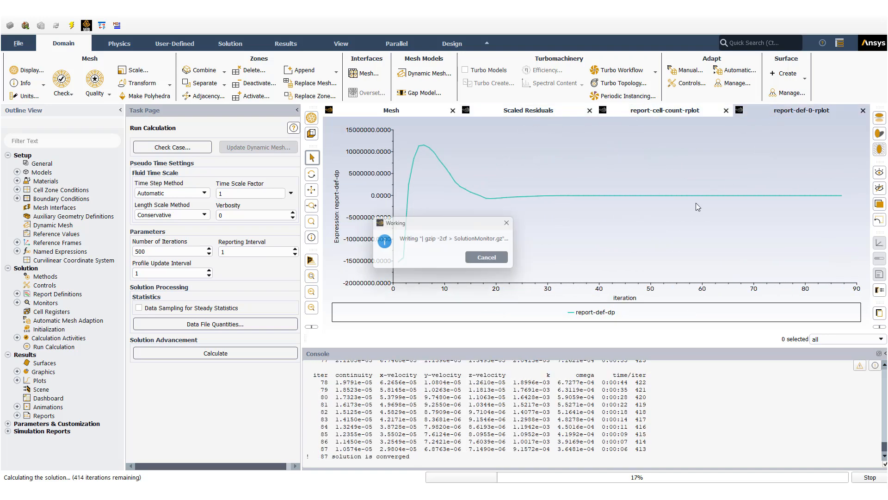
{"action": "left_click", "coordinate": [461, 259]}
{"action": "left_click", "coordinate": [666, 110]}
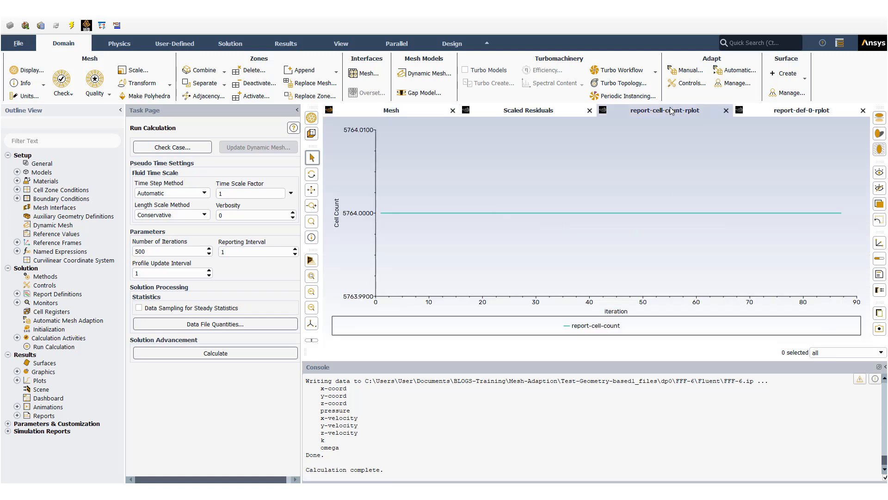
{"action": "mouse_move", "coordinate": [664, 214]}
{"action": "left_click", "coordinate": [758, 113]}
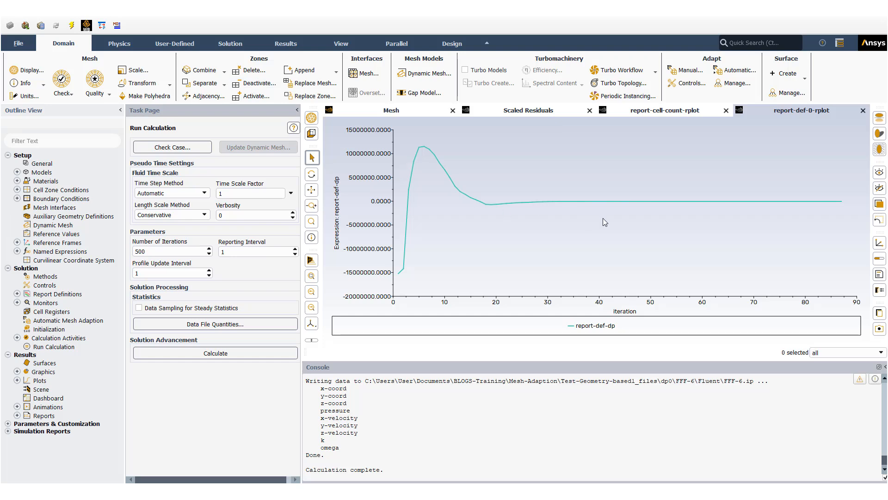
Compute the report-def-dp report definition and check the refined case's pressure drop in the console
{"action": "left_click", "coordinate": [234, 46]}
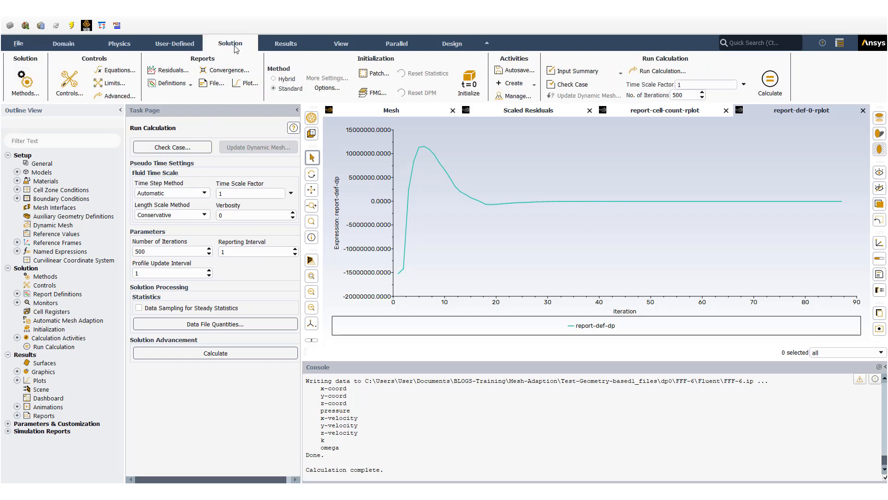
{"action": "left_click", "coordinate": [189, 85]}
{"action": "left_click", "coordinate": [170, 96]}
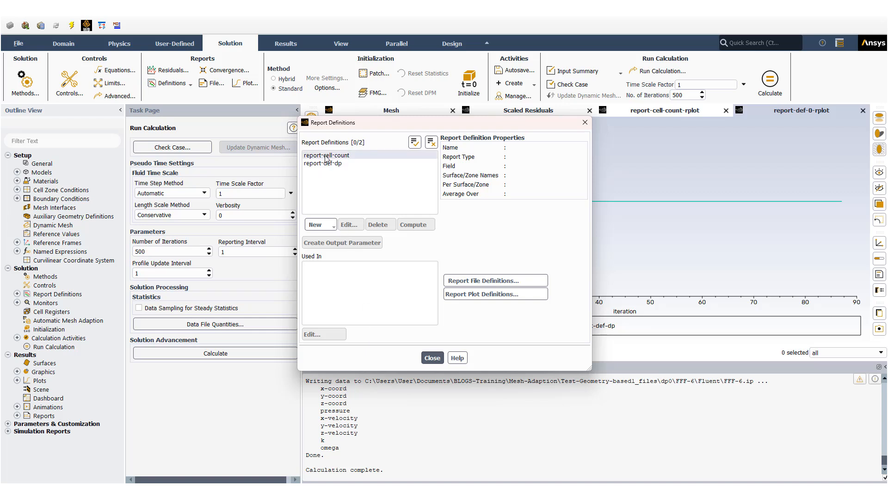
{"action": "left_click", "coordinate": [326, 162]}
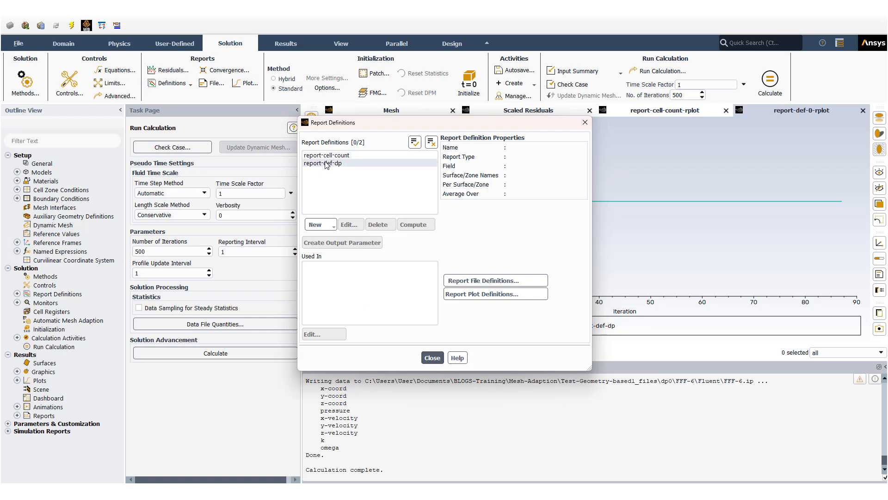
{"action": "left_click", "coordinate": [416, 225]}
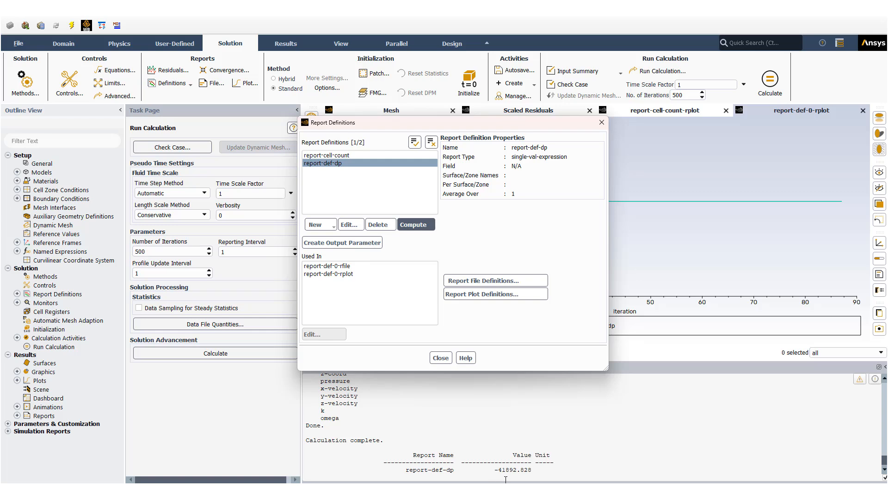
{"action": "left_click_drag", "start_coordinate": [498, 470], "coordinate": [516, 475]}
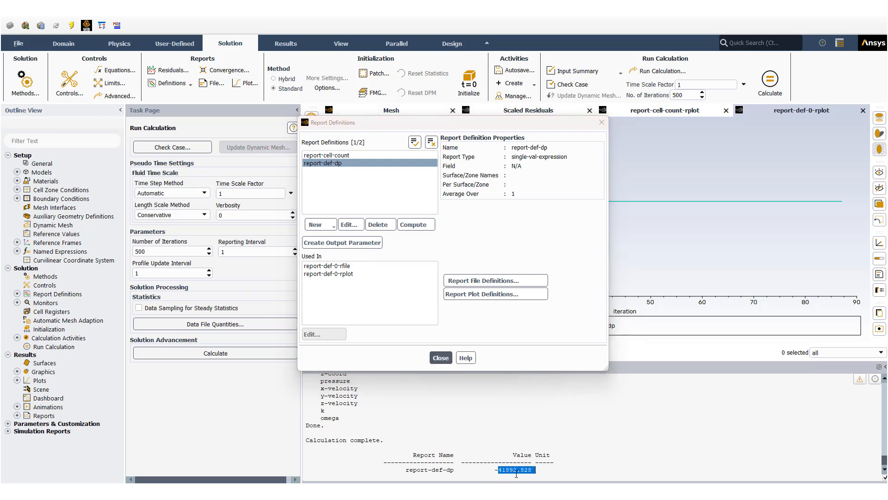
{"action": "left_click", "coordinate": [522, 476]}
{"action": "left_click", "coordinate": [441, 358]}
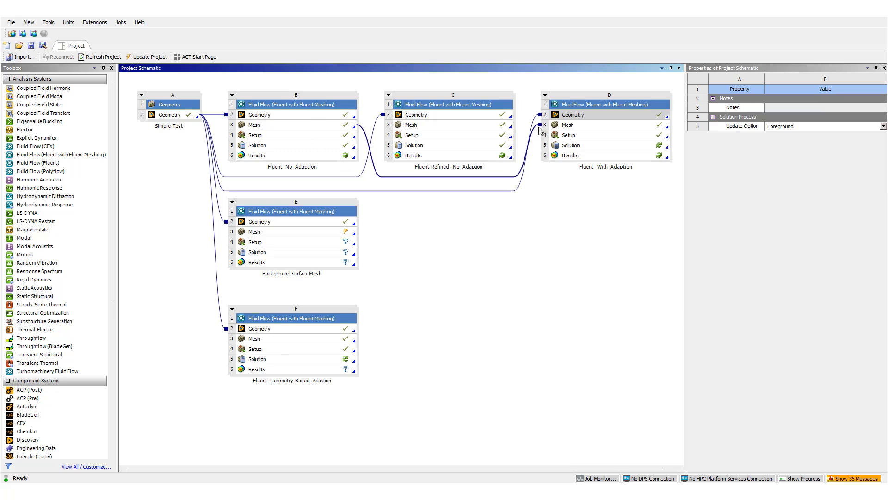
Open the setup of the Fluent - With_Adaption system and report its mesh size and quality
{"action": "left_click", "coordinate": [579, 127]}
{"action": "left_click", "coordinate": [586, 209]}
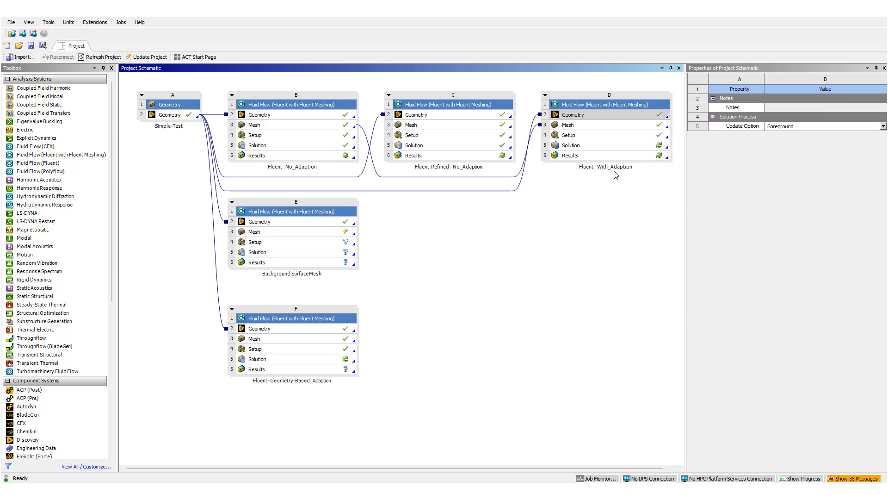
{"action": "double_click", "coordinate": [605, 135]}
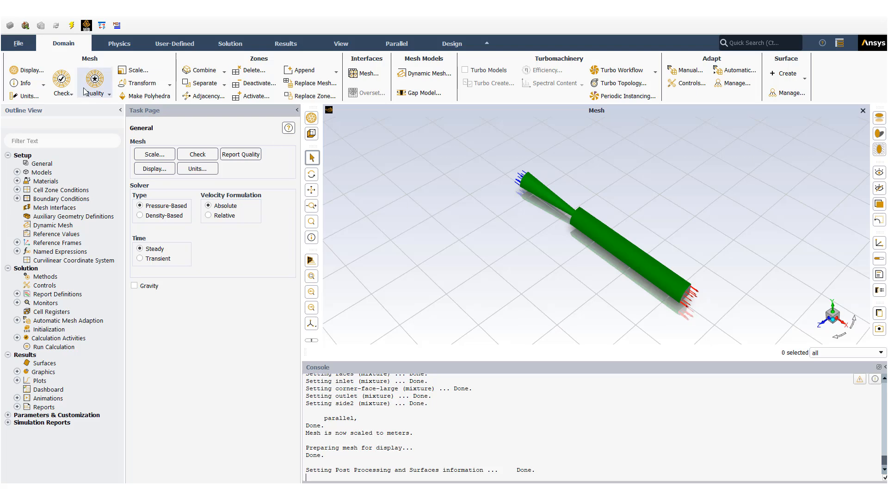
{"action": "left_click", "coordinate": [35, 86]}
{"action": "left_click", "coordinate": [21, 94]}
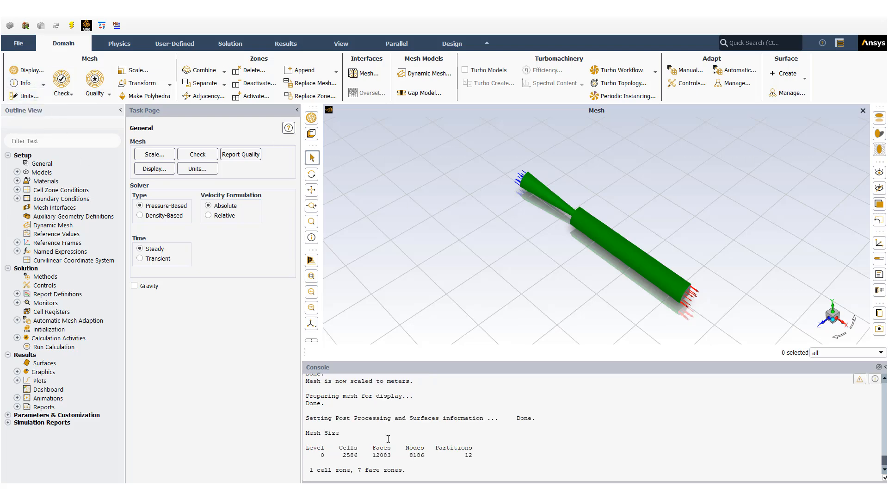
{"action": "left_click_drag", "start_coordinate": [343, 457], "coordinate": [365, 458]}
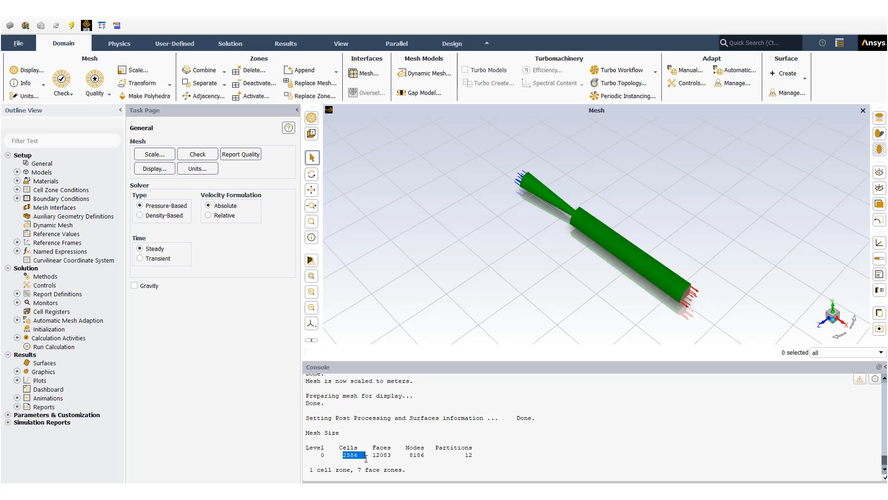
{"action": "left_click", "coordinate": [396, 433]}
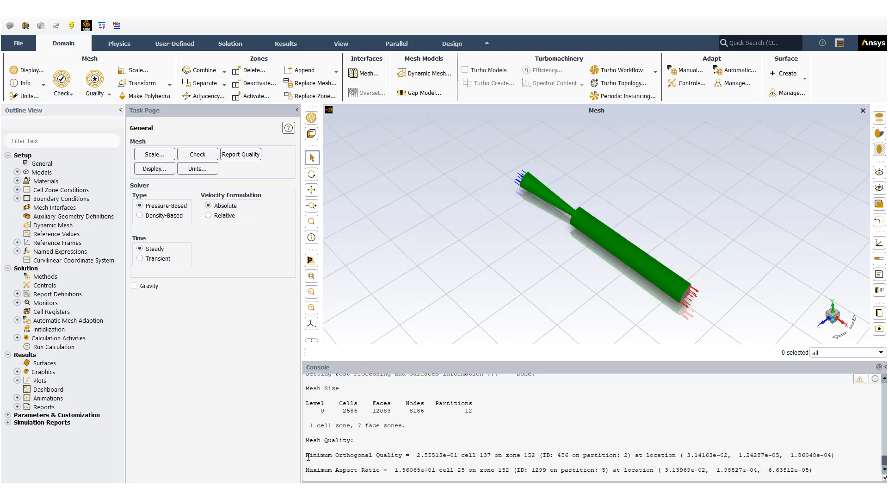
Check the minimum orthogonal quality in the console and display the mesh with edges shown on all surfaces
{"action": "left_click_drag", "start_coordinate": [307, 456], "coordinate": [460, 455]}
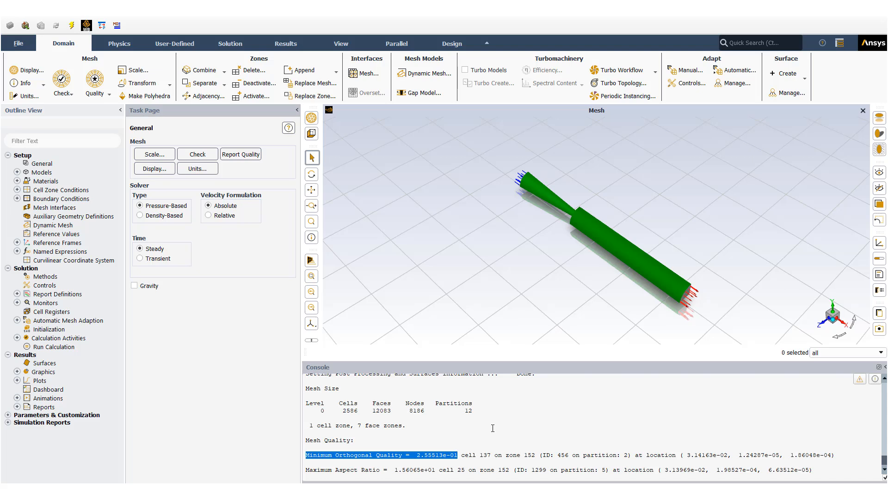
{"action": "left_click", "coordinate": [492, 428]}
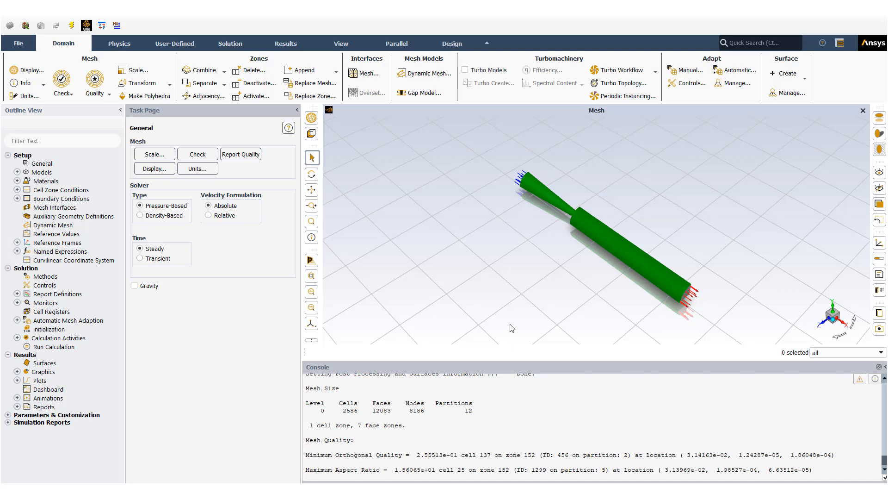
{"action": "left_click", "coordinate": [155, 169]}
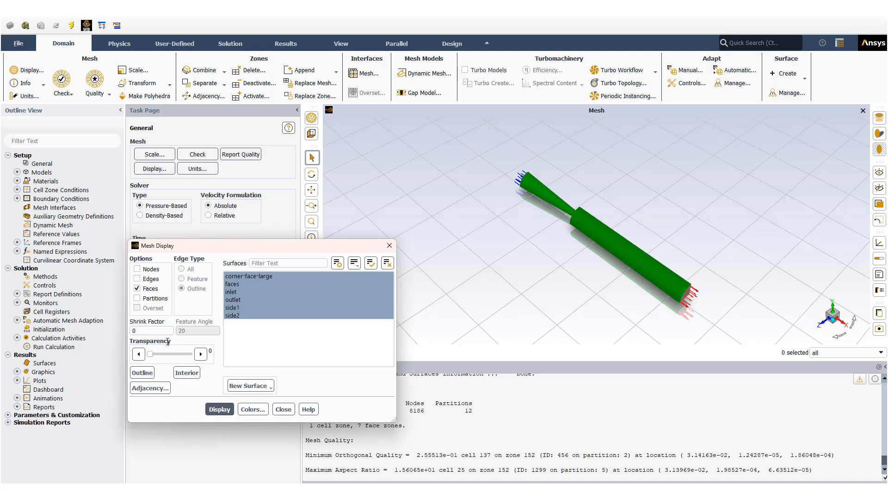
{"action": "left_click", "coordinate": [151, 278]}
{"action": "left_click", "coordinate": [219, 409]}
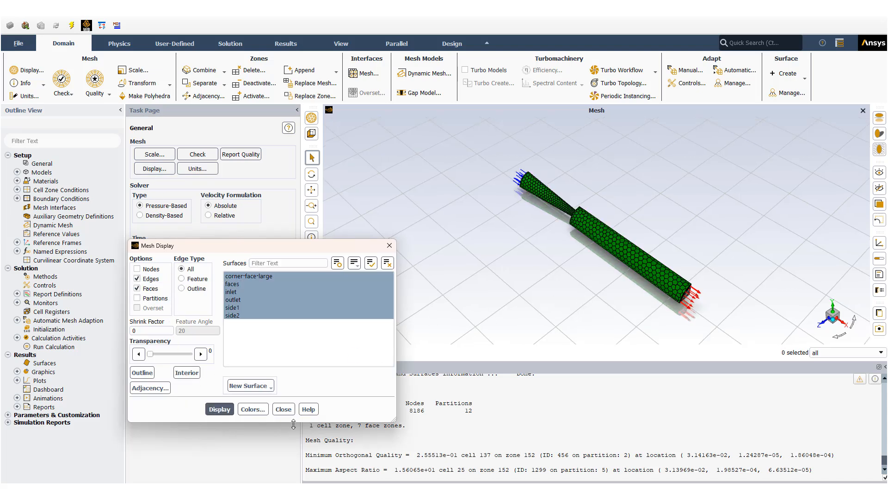
{"action": "left_click", "coordinate": [284, 409]}
Examine the surface mesh at the inlet, the outlet and the junction between the tapered section and the large cylinder
{"action": "scroll", "coordinate": [688, 329], "scroll_direction": "up", "scroll_amount": 5}
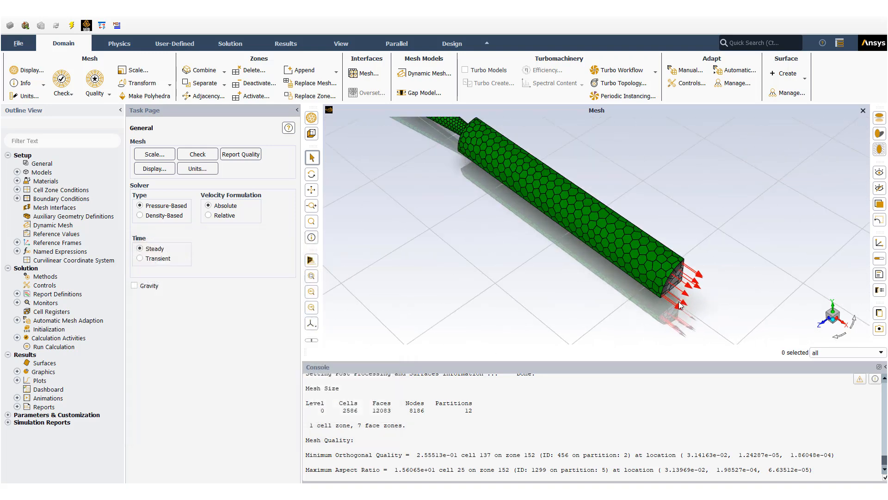
{"action": "scroll", "coordinate": [661, 264], "scroll_direction": "down", "scroll_amount": 6}
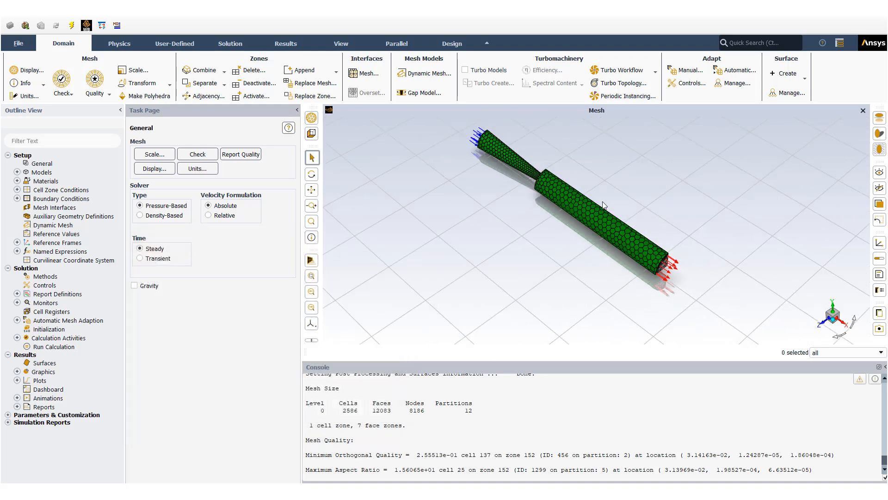
{"action": "scroll", "coordinate": [516, 203], "scroll_direction": "up", "scroll_amount": 5}
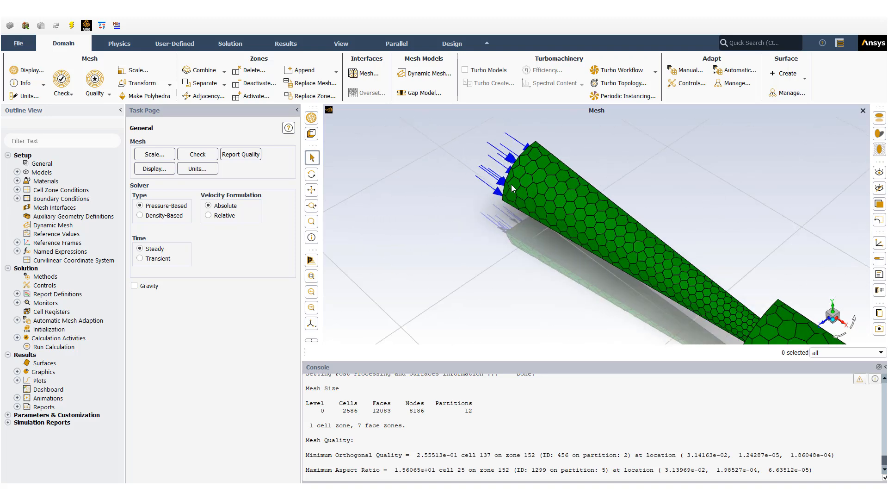
{"action": "scroll", "coordinate": [510, 210], "scroll_direction": "down", "scroll_amount": 4}
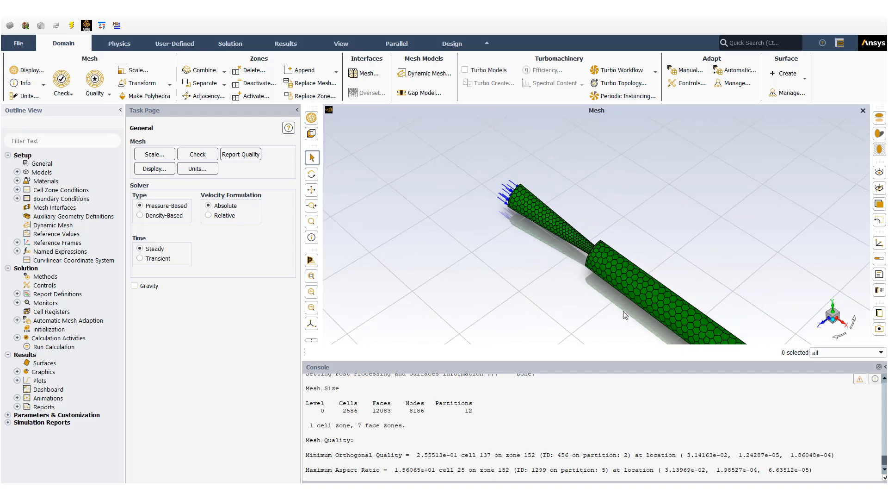
{"action": "left_click_drag", "start_coordinate": [612, 284], "coordinate": [582, 260]}
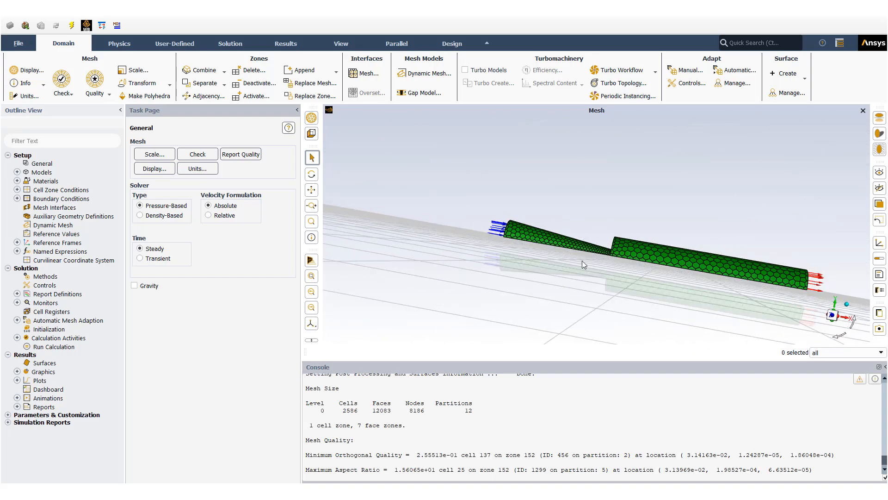
{"action": "middle_click_drag", "start_coordinate": [582, 260], "coordinate": [684, 310]}
{"action": "scroll", "coordinate": [614, 255], "scroll_direction": "up", "scroll_amount": 5}
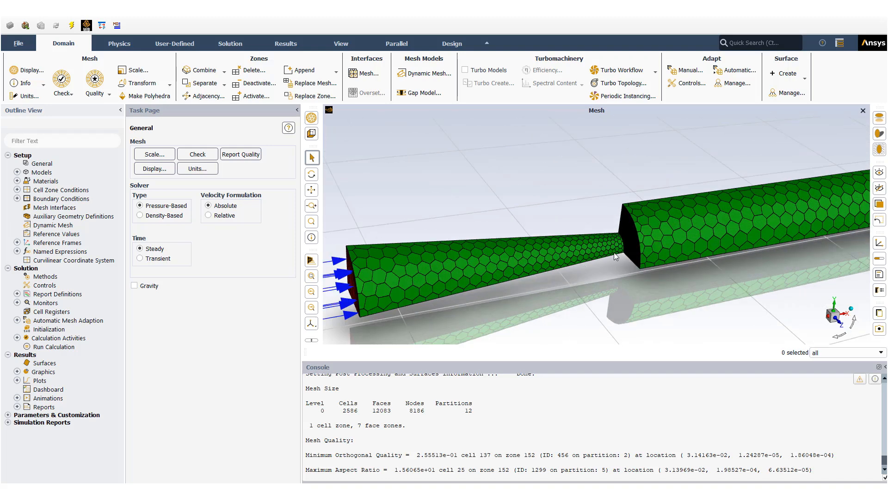
{"action": "scroll", "coordinate": [614, 251], "scroll_direction": "up", "scroll_amount": 6}
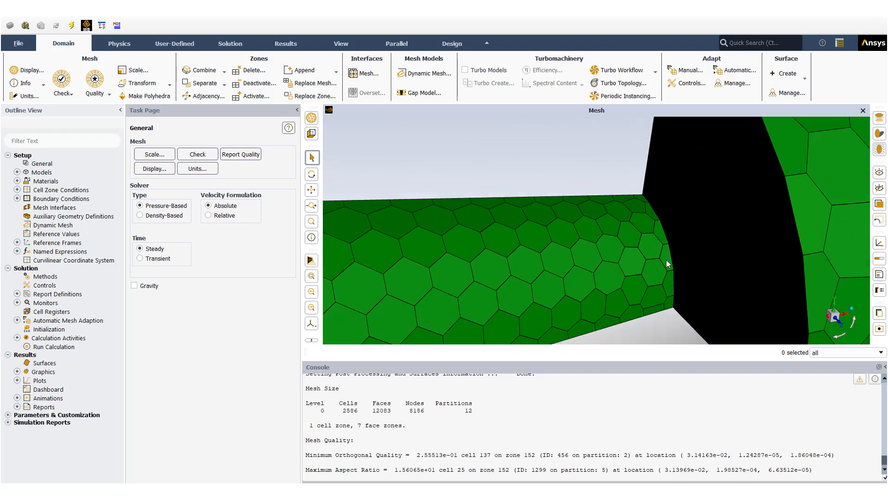
Examine the polyhedral cells and wall inflation layers around the step corner and along the whole duct
{"action": "scroll", "coordinate": [653, 224], "scroll_direction": "down", "scroll_amount": 10}
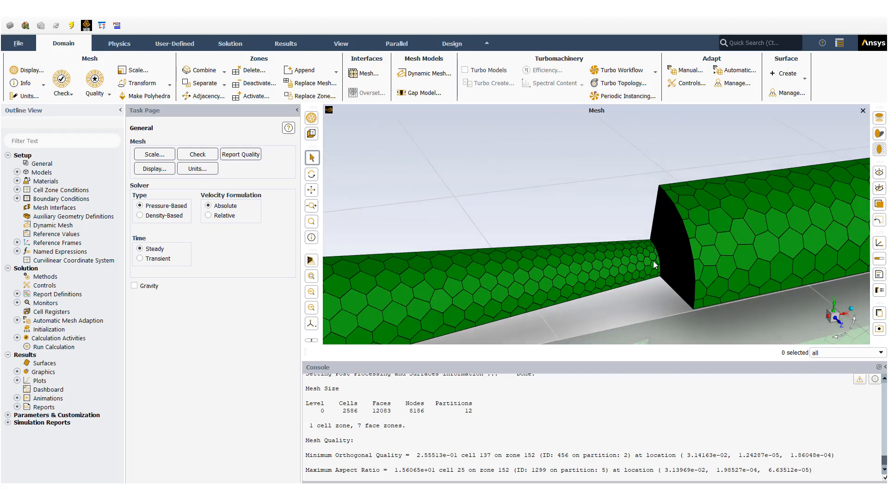
{"action": "middle_click_drag", "start_coordinate": [629, 279], "coordinate": [757, 304]}
{"action": "scroll", "coordinate": [584, 255], "scroll_direction": "up", "scroll_amount": 8}
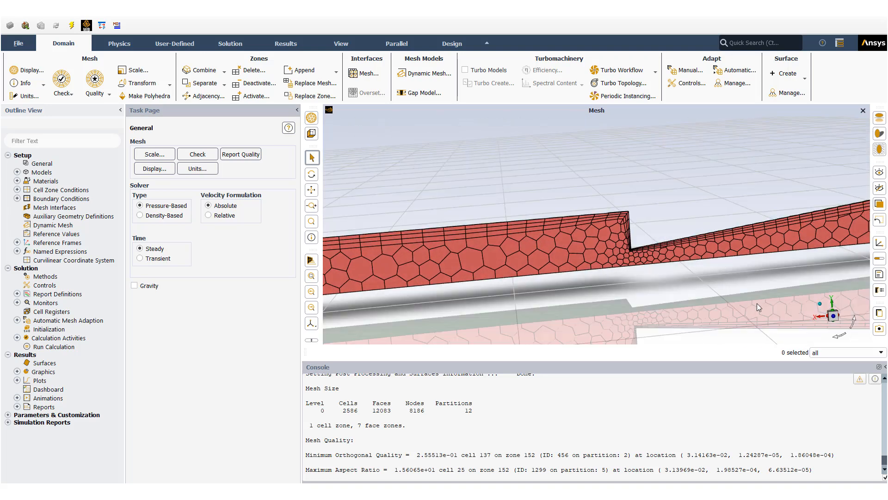
{"action": "left_click", "coordinate": [833, 316]}
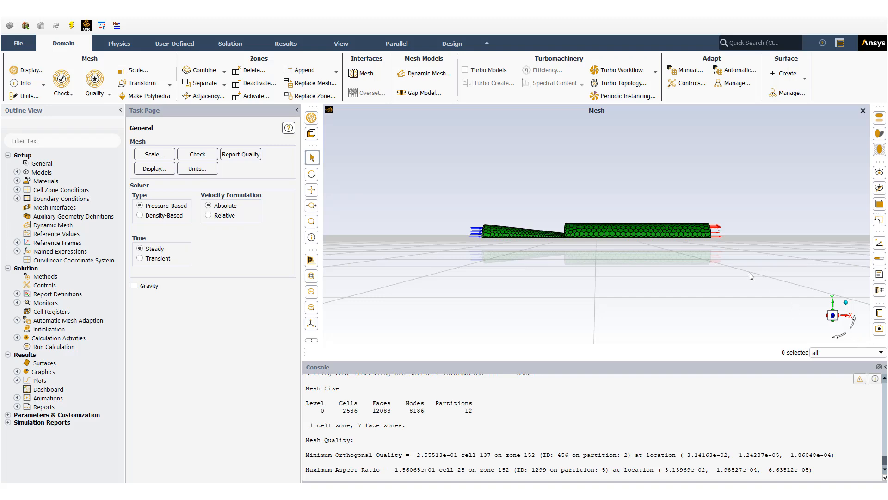
{"action": "left_click_drag", "start_coordinate": [706, 279], "coordinate": [601, 237]}
{"action": "left_click", "coordinate": [835, 316]}
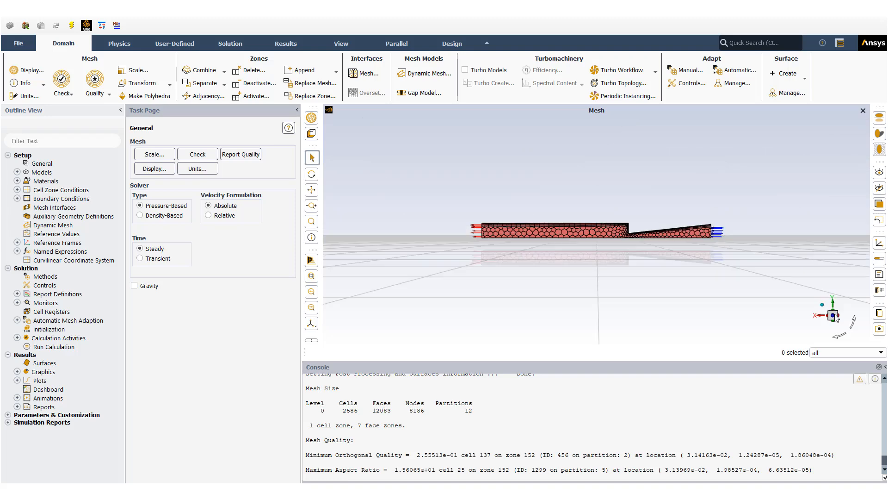
{"action": "scroll", "coordinate": [569, 207], "scroll_direction": "up", "scroll_amount": 10}
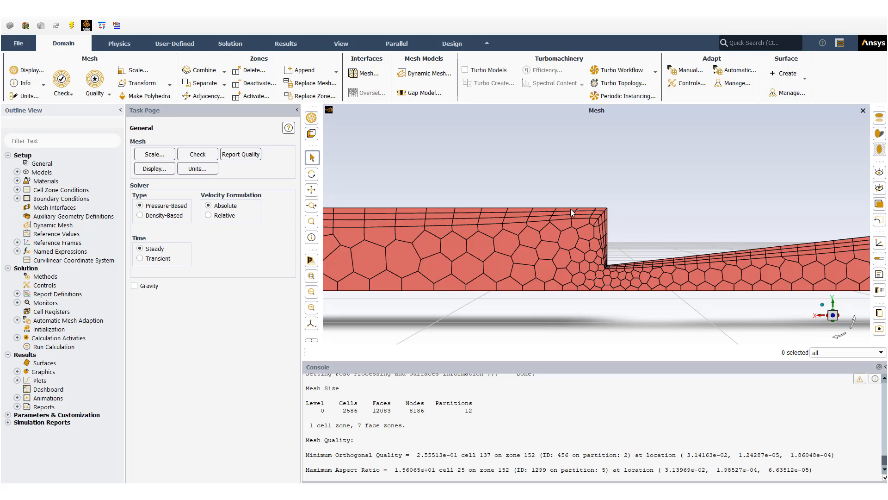
{"action": "scroll", "coordinate": [617, 259], "scroll_direction": "up", "scroll_amount": 8}
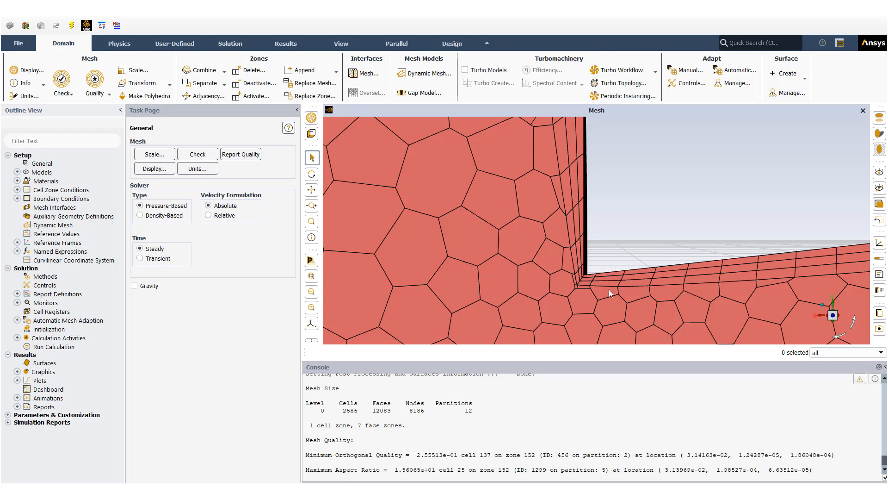
{"action": "scroll", "coordinate": [617, 282], "scroll_direction": "down", "scroll_amount": 8}
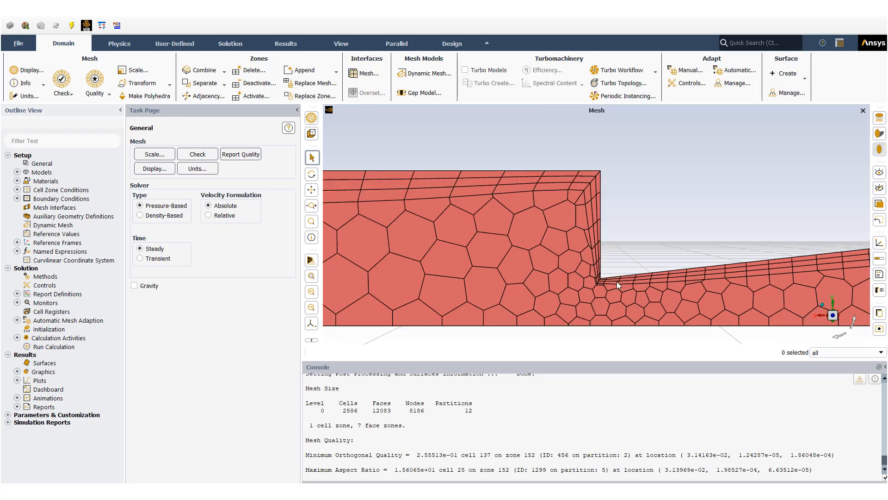
{"action": "scroll", "coordinate": [604, 326], "scroll_direction": "down", "scroll_amount": 1}
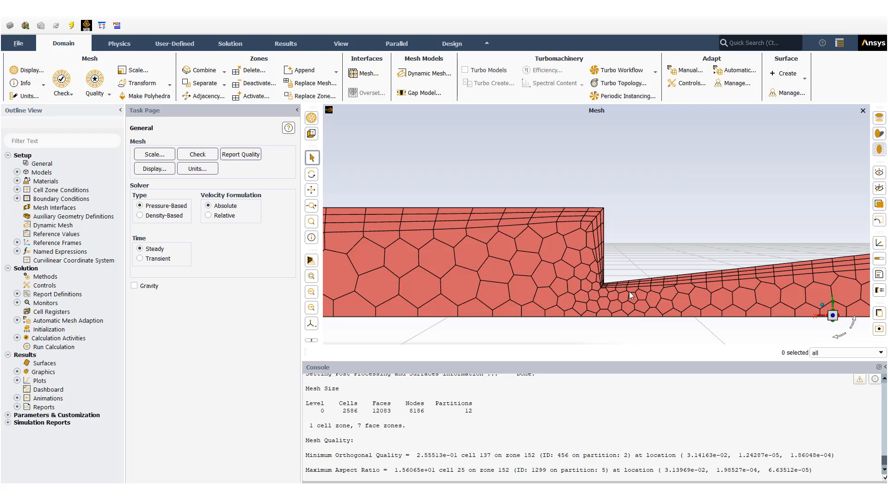
{"action": "scroll", "coordinate": [630, 294], "scroll_direction": "down", "scroll_amount": 3}
{"action": "scroll", "coordinate": [630, 294], "scroll_direction": "down", "scroll_amount": 2}
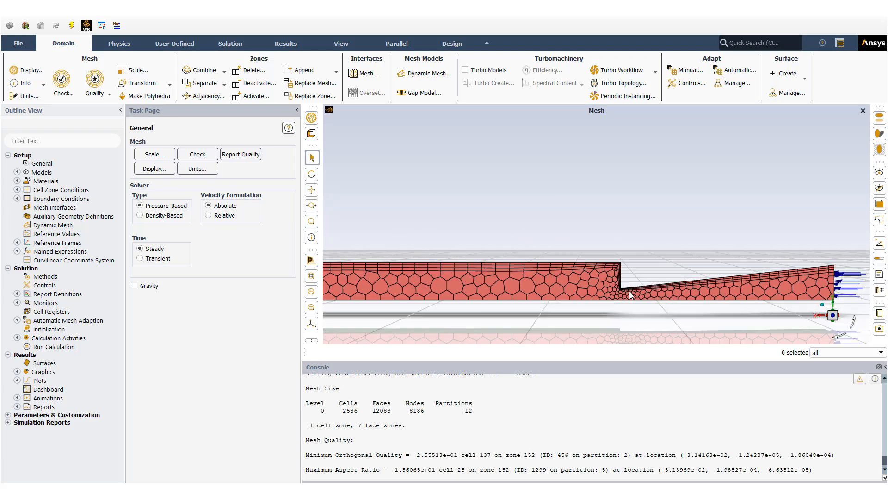
{"action": "scroll", "coordinate": [630, 295], "scroll_direction": "down", "scroll_amount": 2}
{"action": "scroll", "coordinate": [637, 297], "scroll_direction": "down", "scroll_amount": 2}
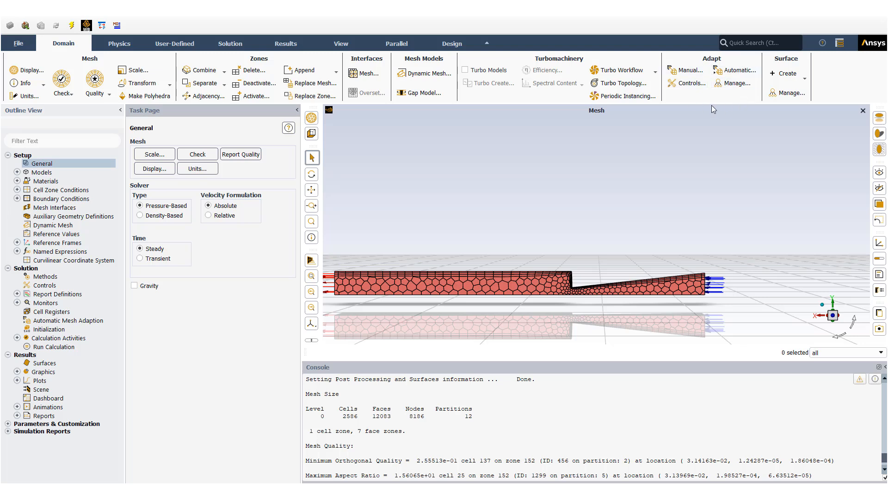
Start a new automatic mesh adaption criterion and review the Aerodynamics options among its predefined criteria
{"action": "left_click", "coordinate": [86, 321]}
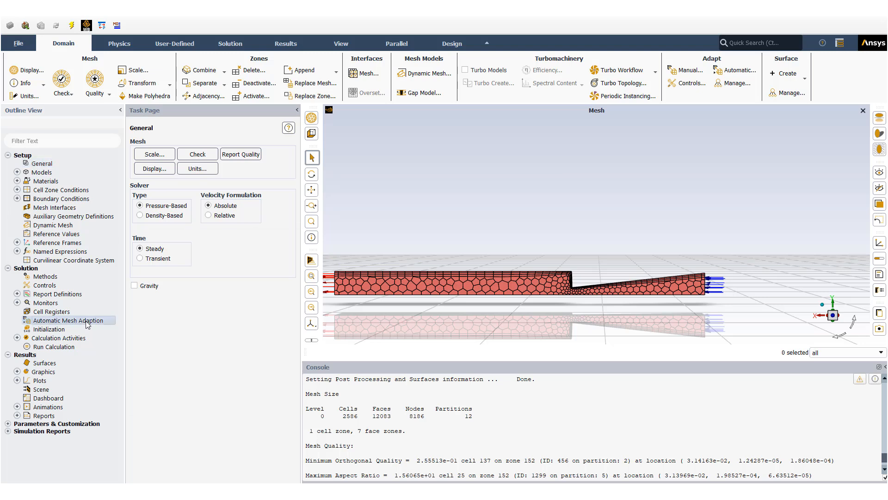
{"action": "left_click", "coordinate": [144, 372]}
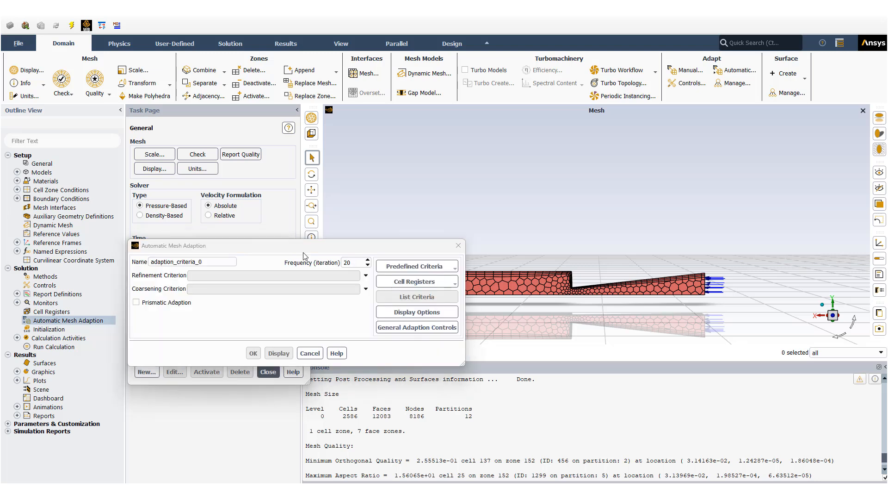
{"action": "double_click", "coordinate": [214, 262]}
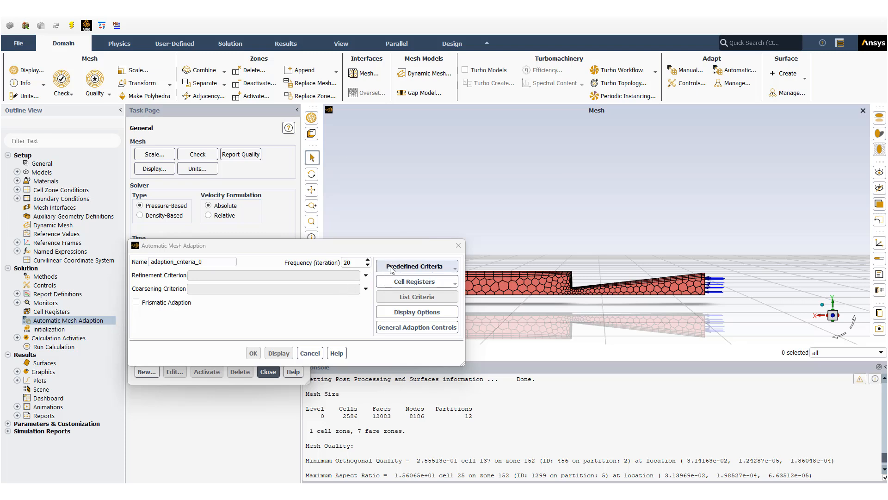
{"action": "left_click", "coordinate": [445, 269]}
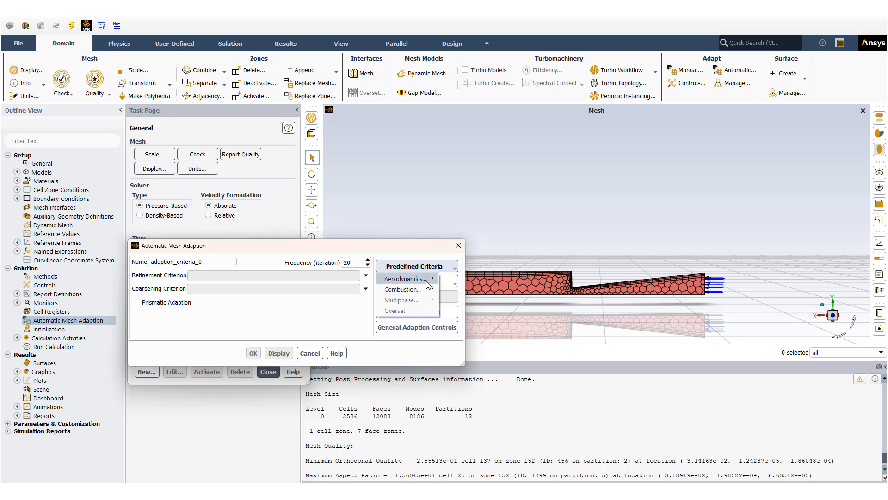
{"action": "mouse_move", "coordinate": [408, 287]}
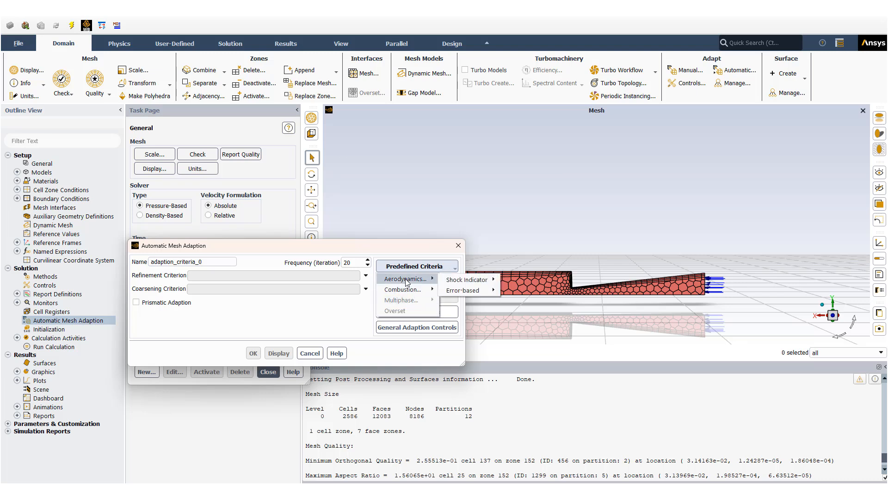
{"action": "left_click", "coordinate": [396, 250]}
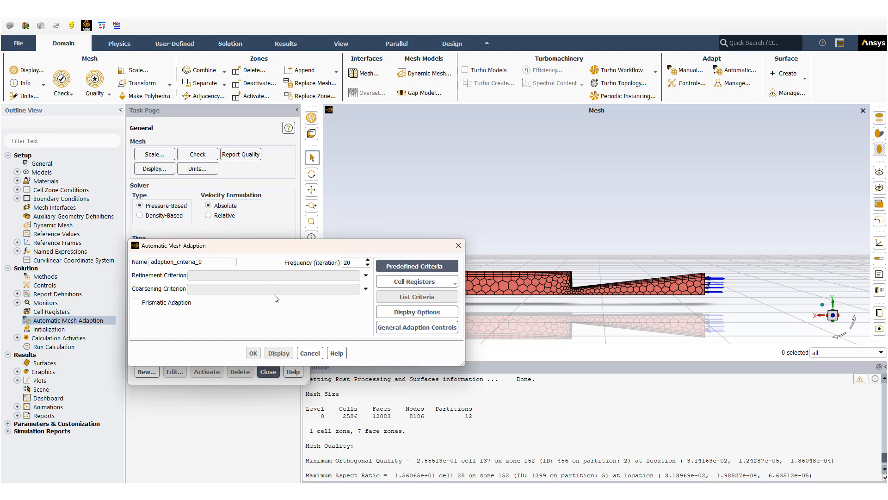
Review the new cell register types available for automatic mesh adaption, and close the adaption dialogs without creating a criterion
{"action": "left_click", "coordinate": [357, 263]}
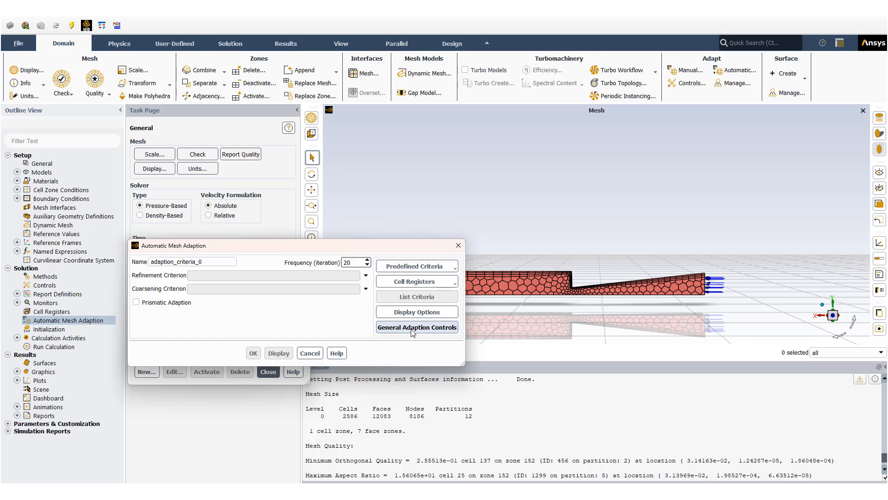
{"action": "left_click", "coordinate": [441, 281]}
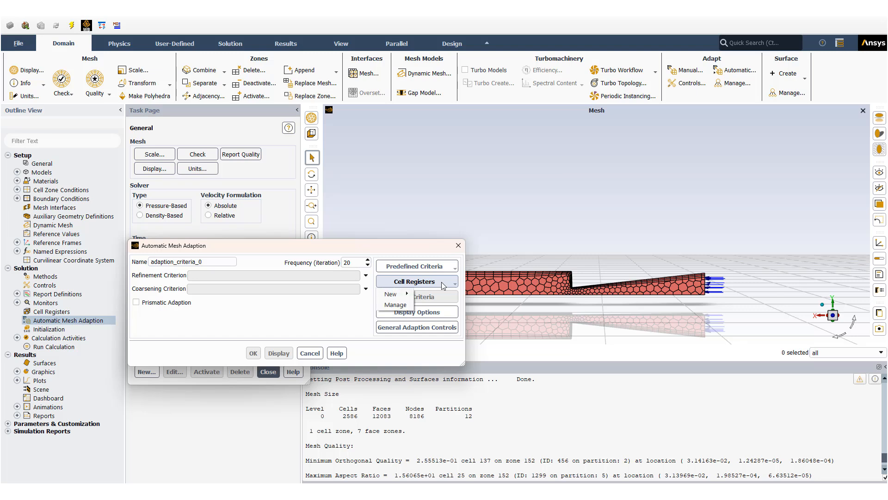
{"action": "mouse_move", "coordinate": [404, 296]}
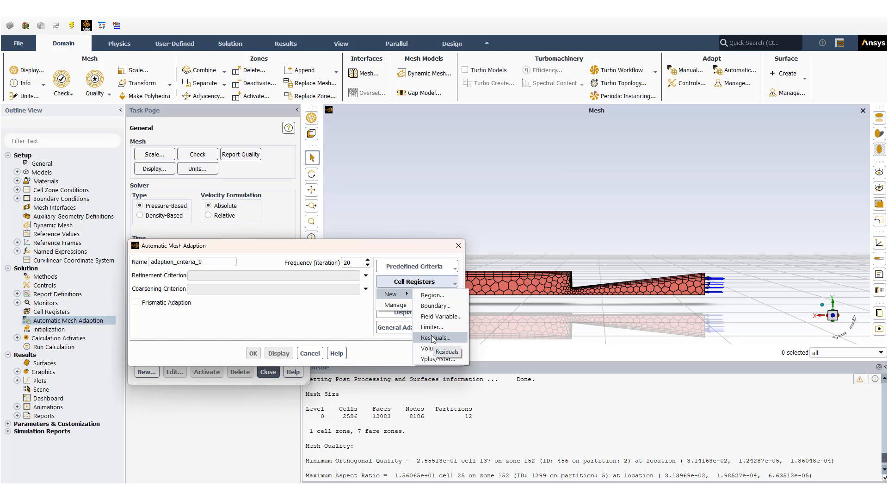
{"action": "left_click", "coordinate": [334, 307]}
{"action": "left_click", "coordinate": [309, 353]}
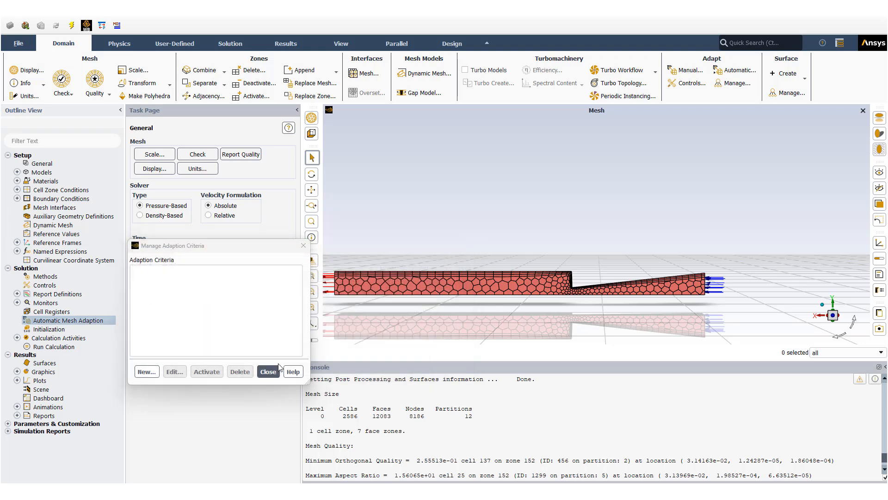
{"action": "left_click", "coordinate": [267, 372]}
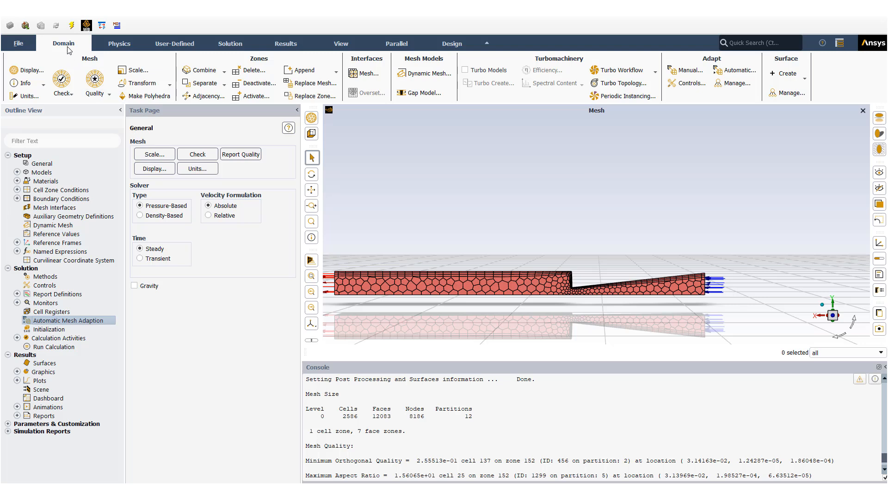
Create a new Boundary cell register from Manual Mesh Adaption and arrange both dialogs side by side
{"action": "left_click", "coordinate": [686, 74]}
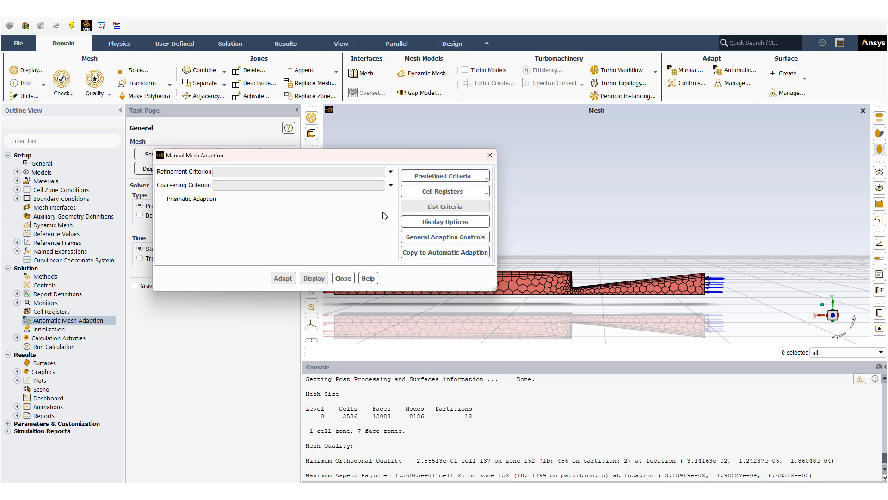
{"action": "left_click", "coordinate": [475, 195]}
{"action": "mouse_move", "coordinate": [425, 208]}
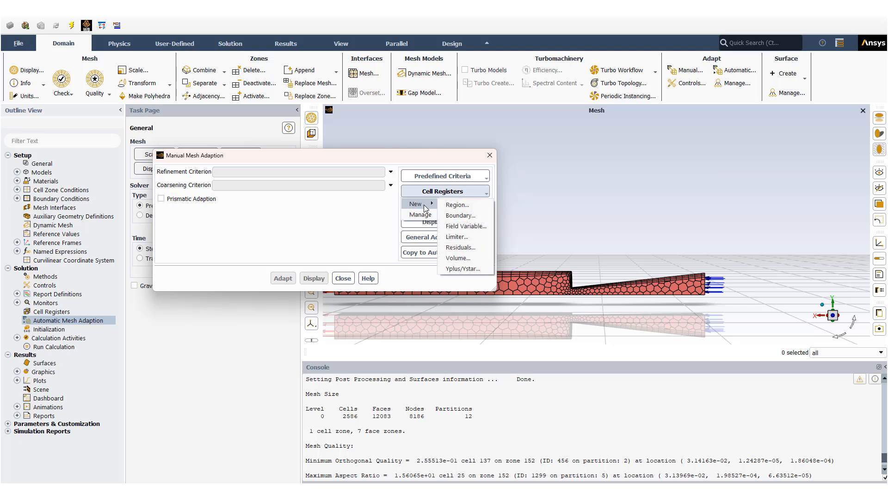
{"action": "left_click", "coordinate": [485, 219]}
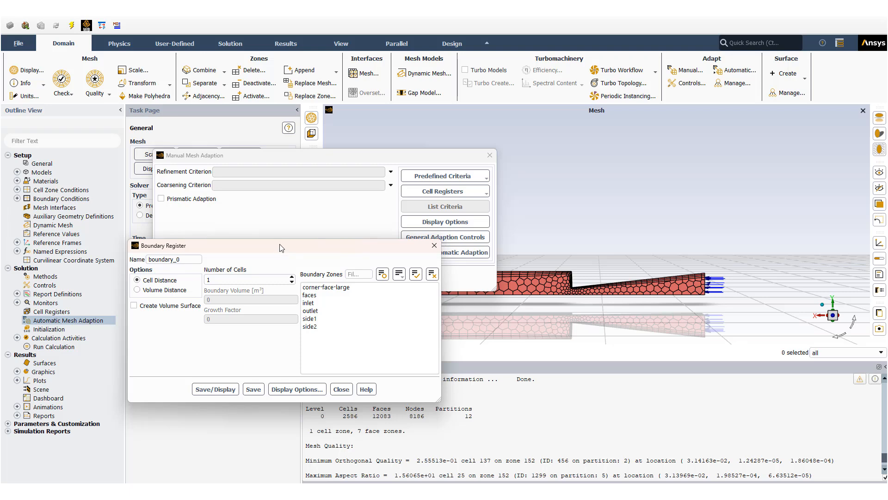
{"action": "left_click_drag", "start_coordinate": [281, 248], "coordinate": [437, 225]}
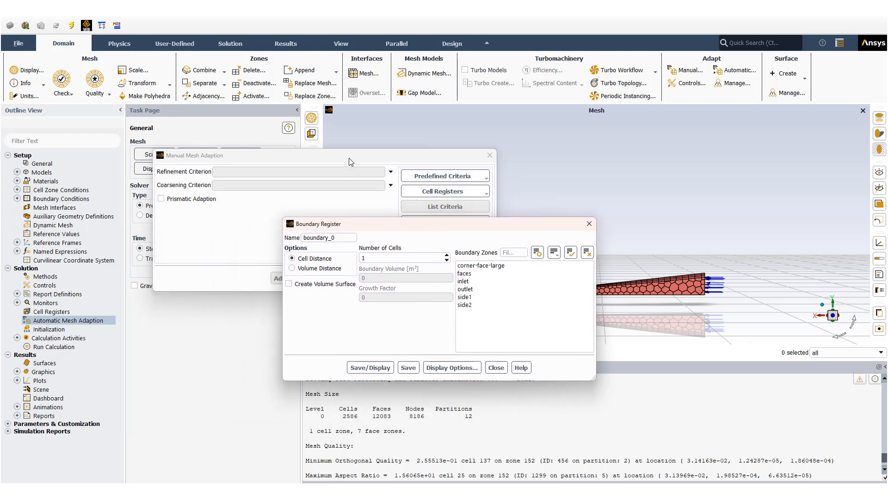
{"action": "left_click_drag", "start_coordinate": [349, 158], "coordinate": [522, 144]}
{"action": "left_click", "coordinate": [315, 219]}
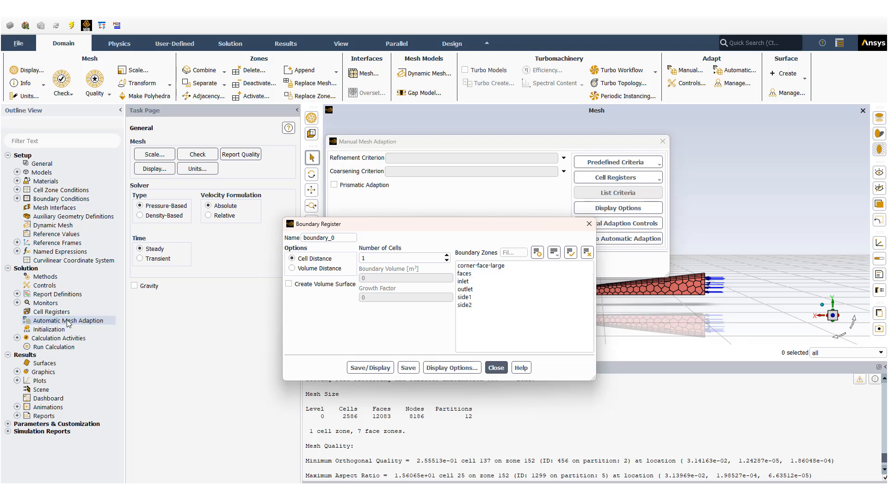
Show the boundary conditions grouped by zone type to identify the wall zones
{"action": "left_click", "coordinate": [68, 200]}
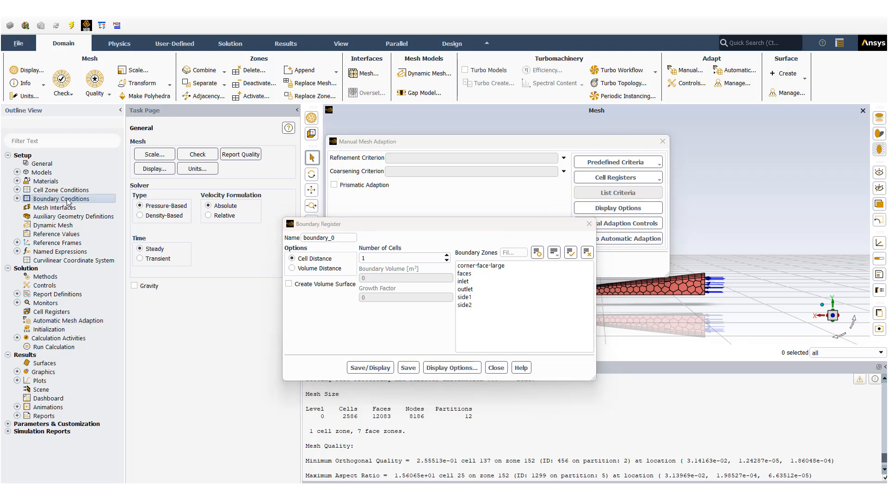
{"action": "left_click", "coordinate": [286, 146]}
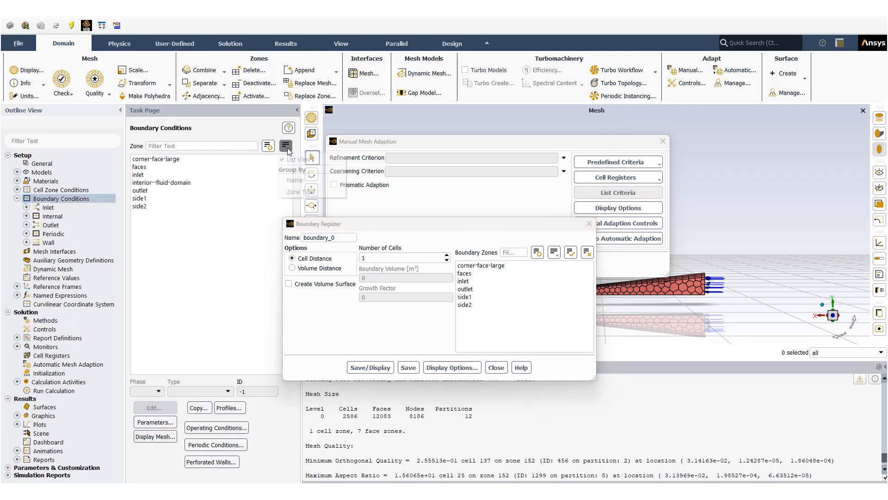
{"action": "left_click", "coordinate": [294, 192]}
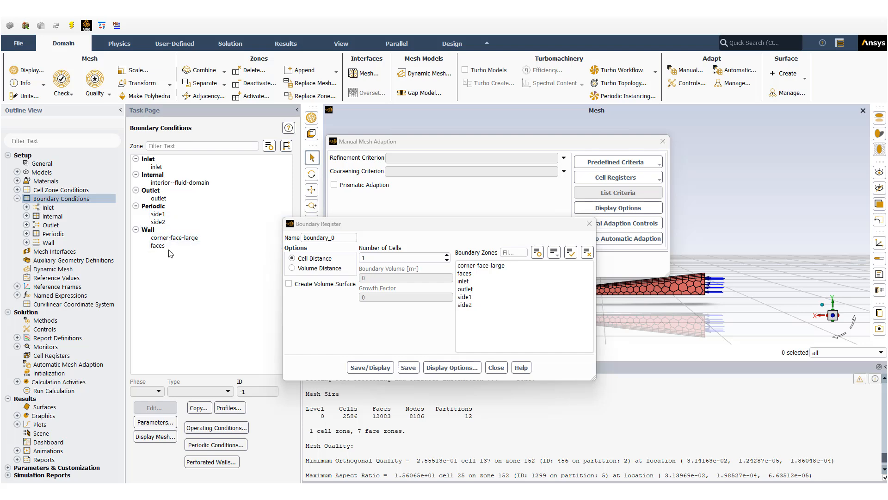
Define the boundary_0 register with a cell distance of 2 cells from corner-face-large and faces, then save and display it
{"action": "left_click", "coordinate": [464, 266]}
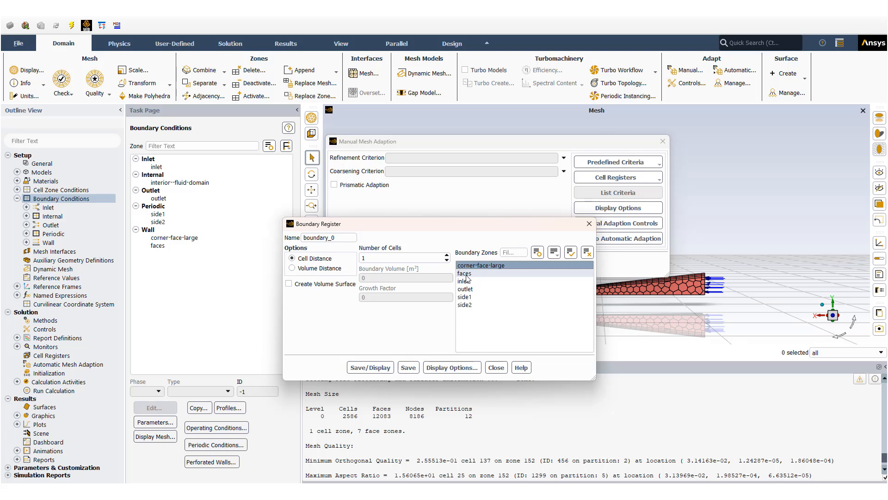
{"action": "left_click", "coordinate": [466, 274]}
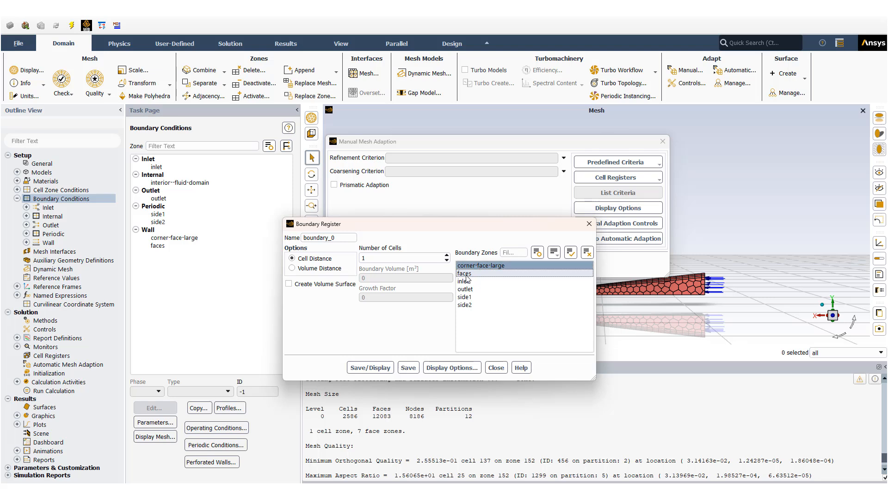
{"action": "left_click", "coordinate": [446, 256]}
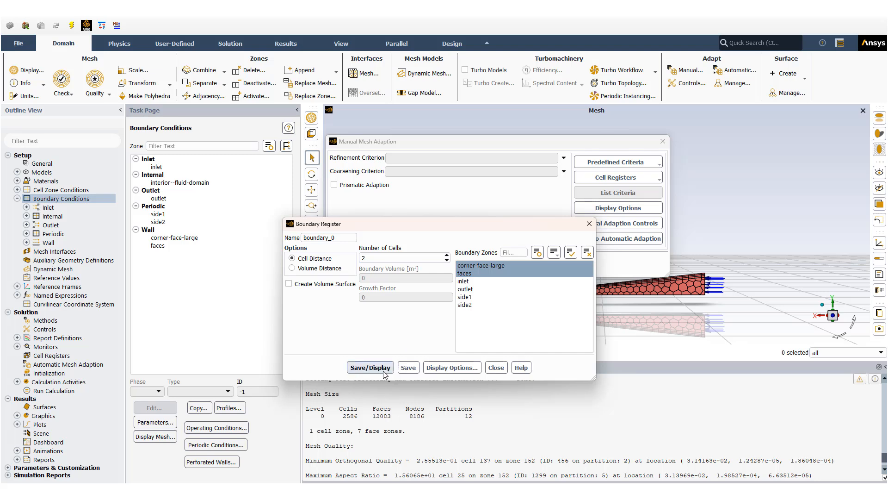
{"action": "left_click_drag", "start_coordinate": [407, 143], "coordinate": [150, 105]}
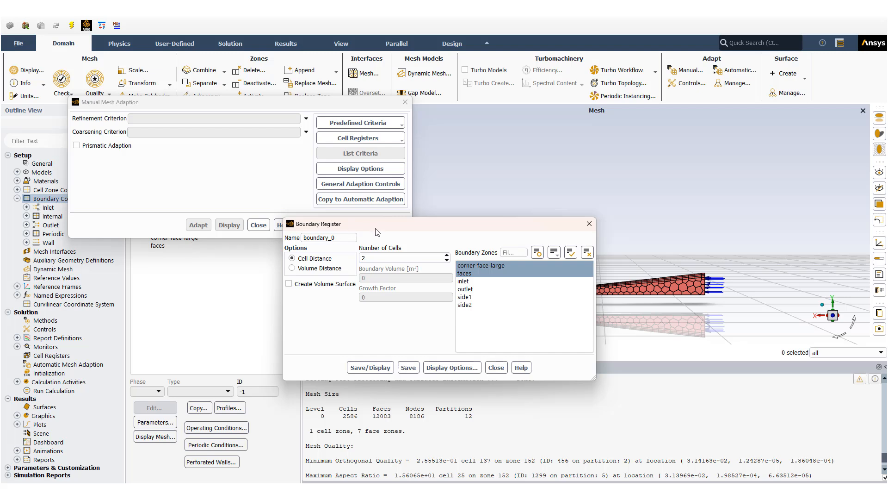
{"action": "left_click_drag", "start_coordinate": [378, 231], "coordinate": [151, 189]}
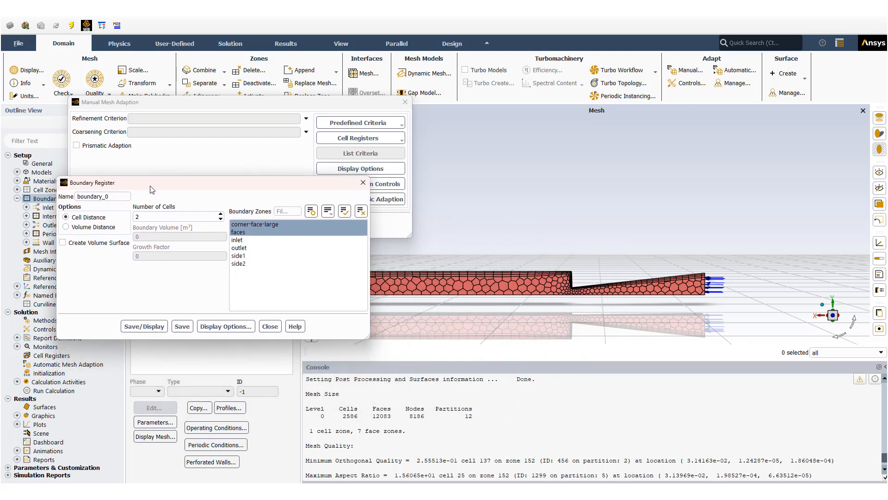
{"action": "left_click", "coordinate": [145, 326]}
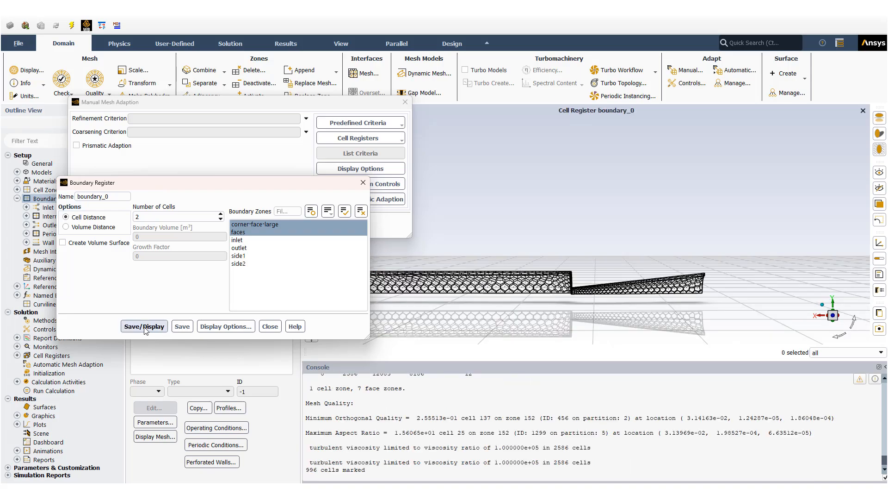
Inspect the displayed boundary_0 cells, close the register, and choose boundary_0 as the refinement criterion for manual mesh adaption
{"action": "left_click_drag", "start_coordinate": [682, 314], "coordinate": [581, 319]}
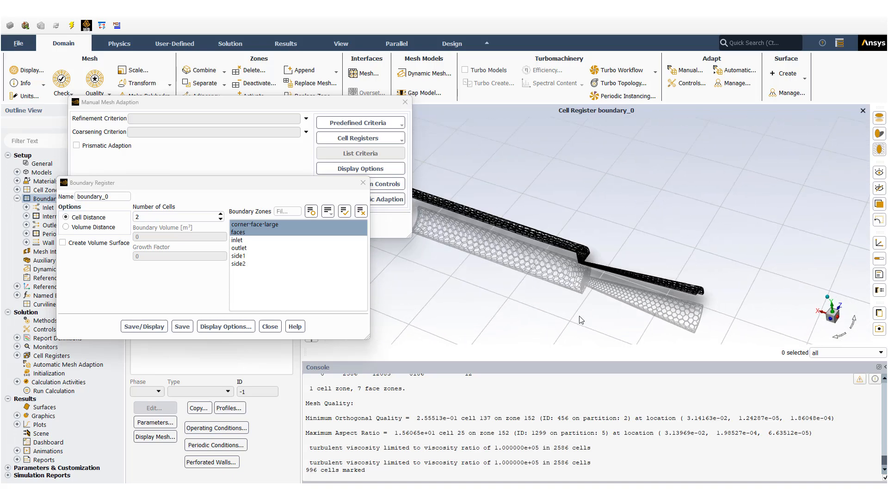
{"action": "mouse_move", "coordinate": [619, 292]}
{"action": "left_mouse_down"}
{"action": "mouse_move", "coordinate": [589, 333]}
{"action": "mouse_move", "coordinate": [613, 249]}
{"action": "mouse_move", "coordinate": [610, 276]}
{"action": "left_mouse_up"}
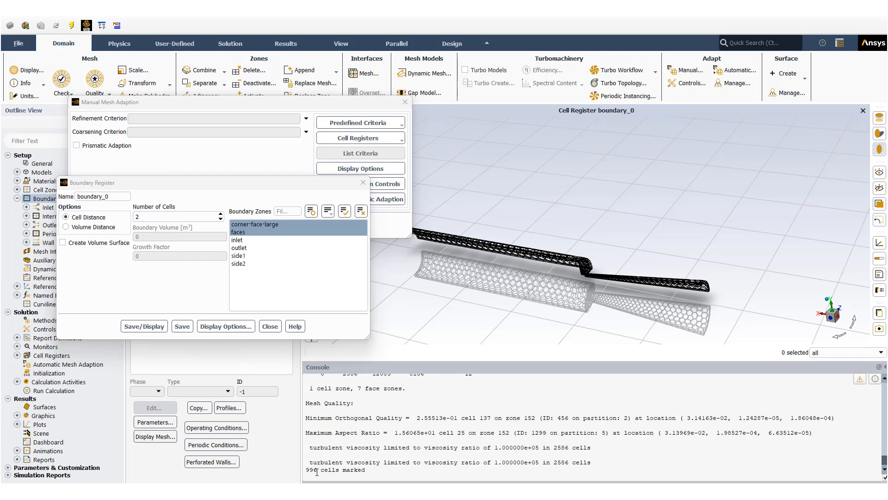
{"action": "left_click", "coordinate": [270, 327]}
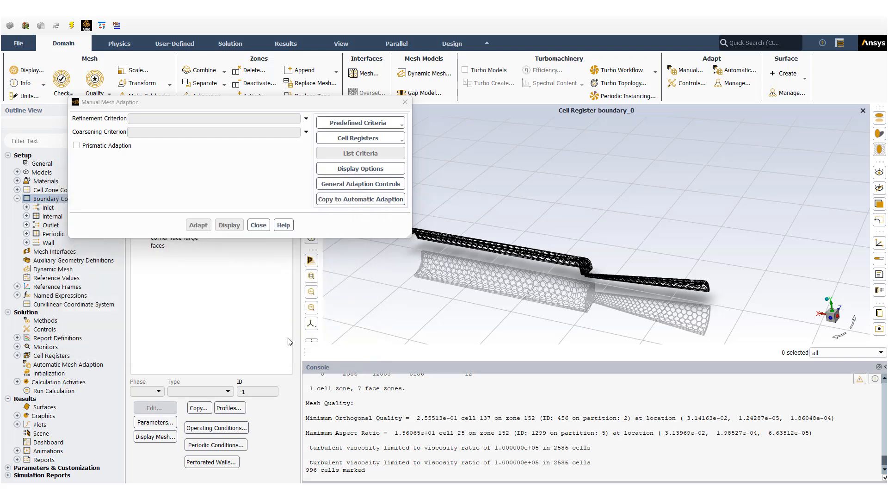
{"action": "left_click", "coordinate": [305, 119]}
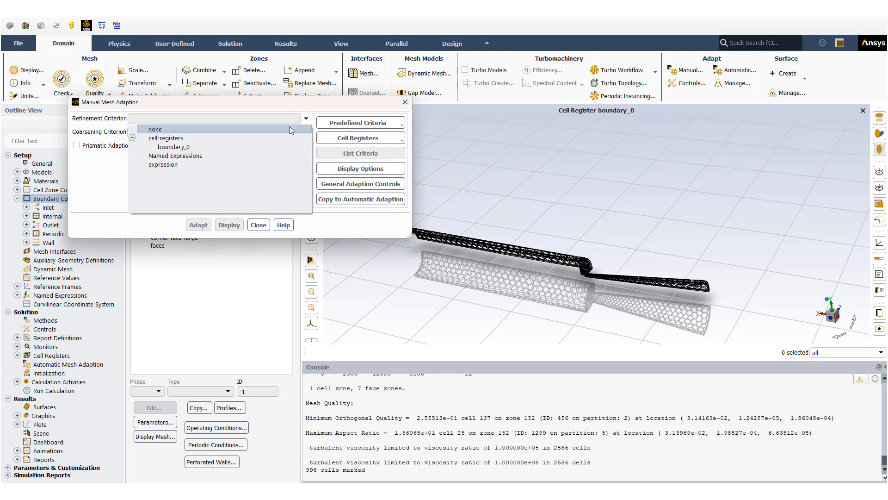
{"action": "left_click", "coordinate": [274, 143]}
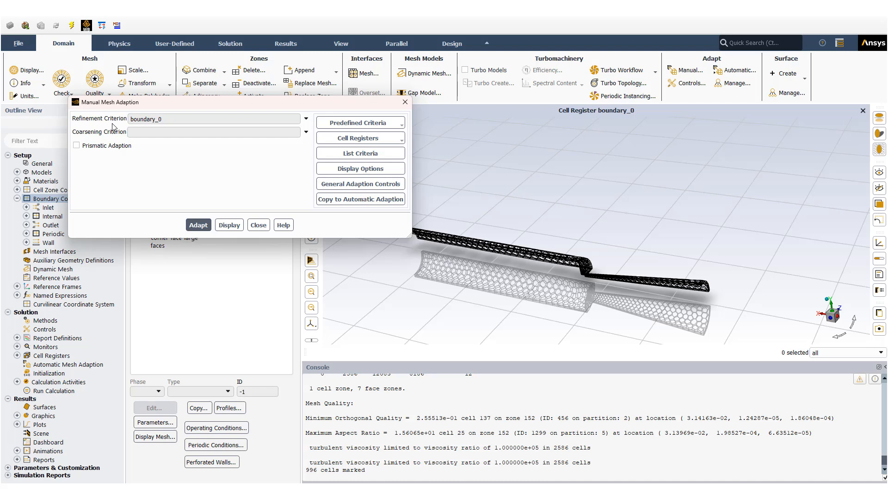
Copy the criterion to automatic mesh adaption as adaption_criteria_boundary with a frequency of 50 iterations
{"action": "left_click", "coordinate": [356, 200]}
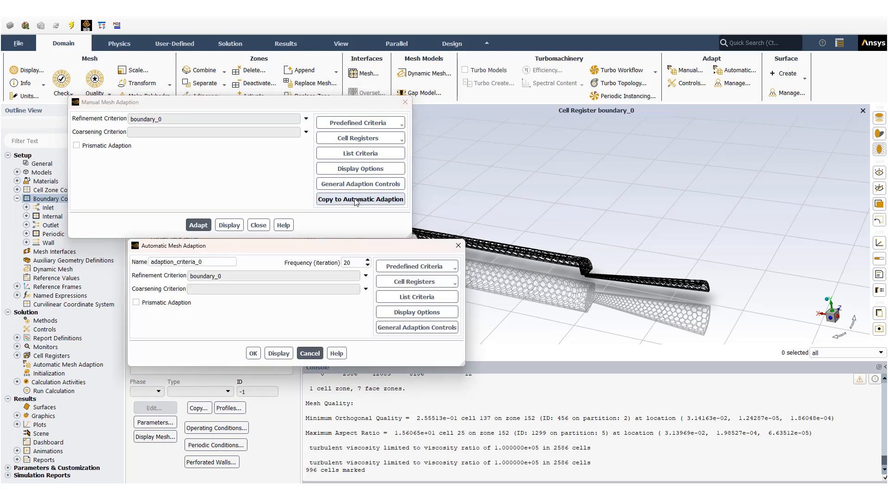
{"action": "left_click", "coordinate": [220, 260]}
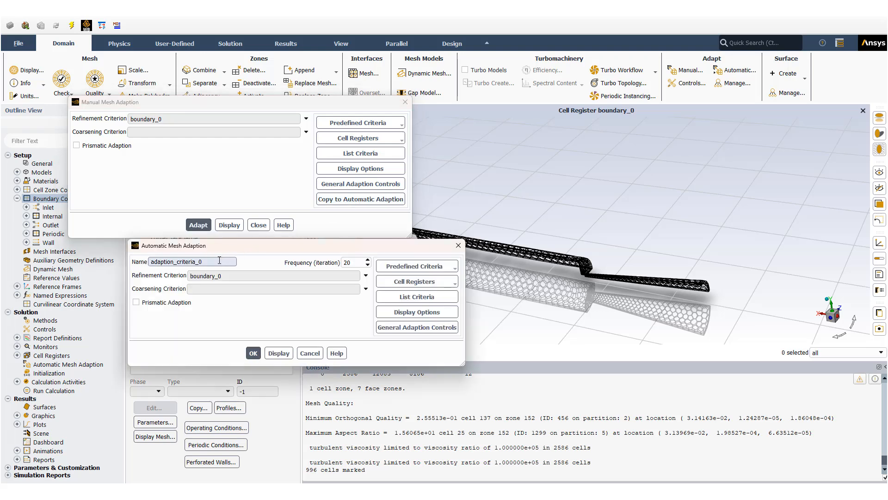
{"action": "key", "text": "BackSpace"}
{"action": "type", "text": "boundary"}
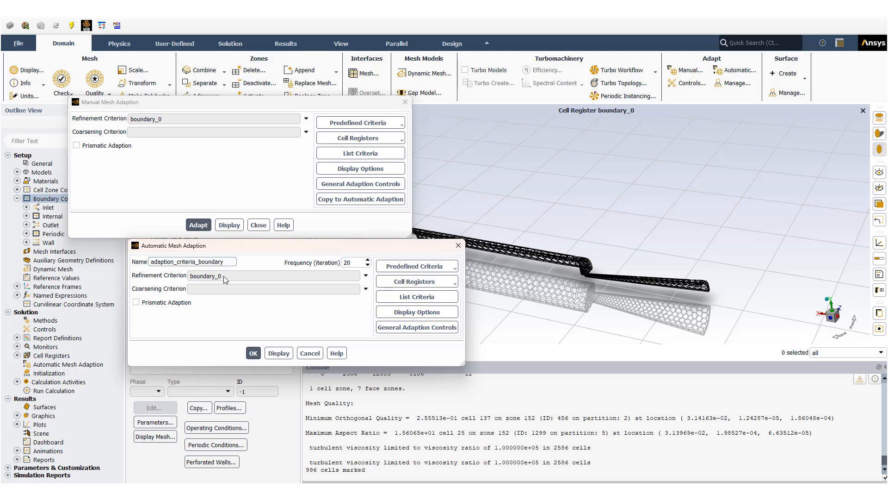
{"action": "left_click", "coordinate": [342, 263]}
{"action": "type", "text": "50"}
{"action": "left_click", "coordinate": [253, 354]}
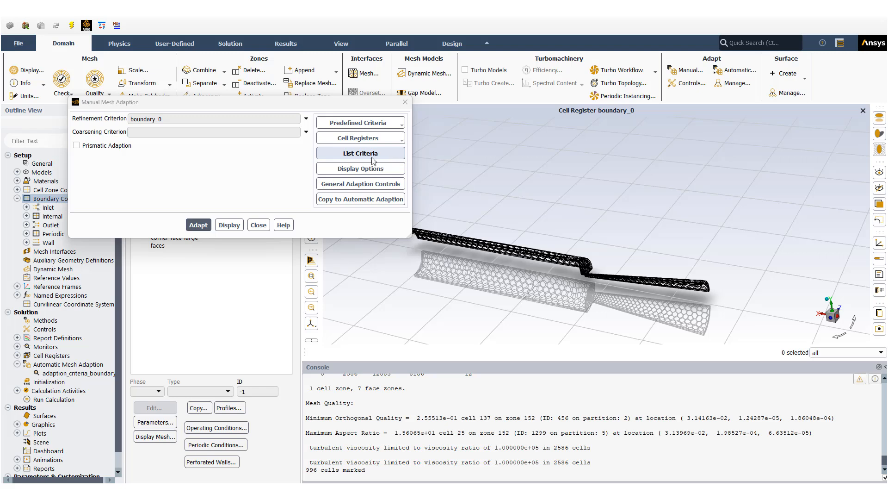
Create a new Field Variable cell register from Manual Mesh Adaption, keeping static pressure as the field variable
{"action": "left_click", "coordinate": [401, 140]}
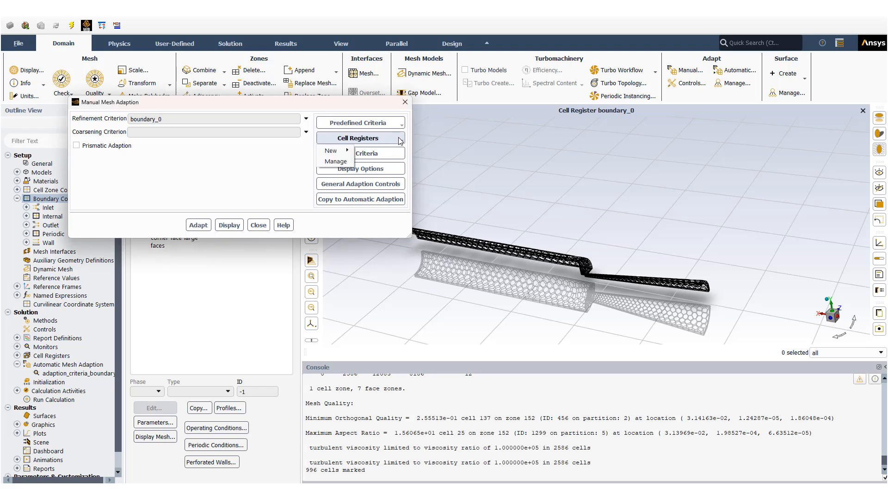
{"action": "mouse_move", "coordinate": [348, 152]}
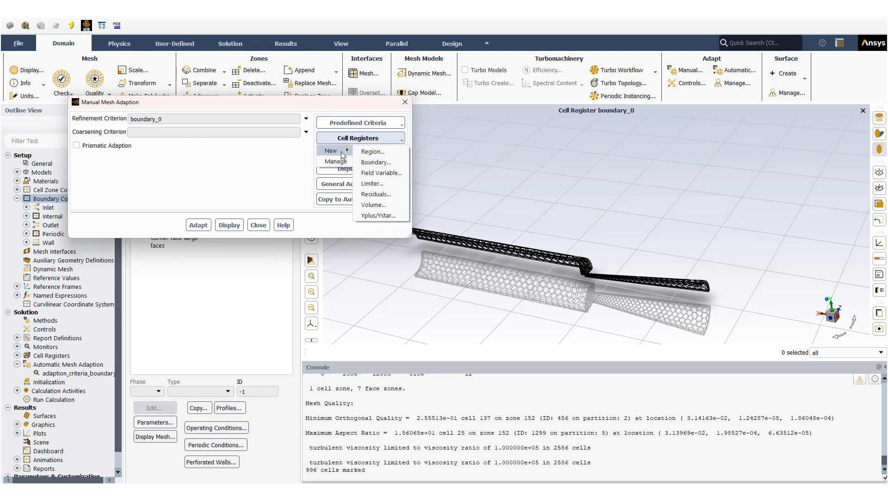
{"action": "left_click", "coordinate": [380, 173]}
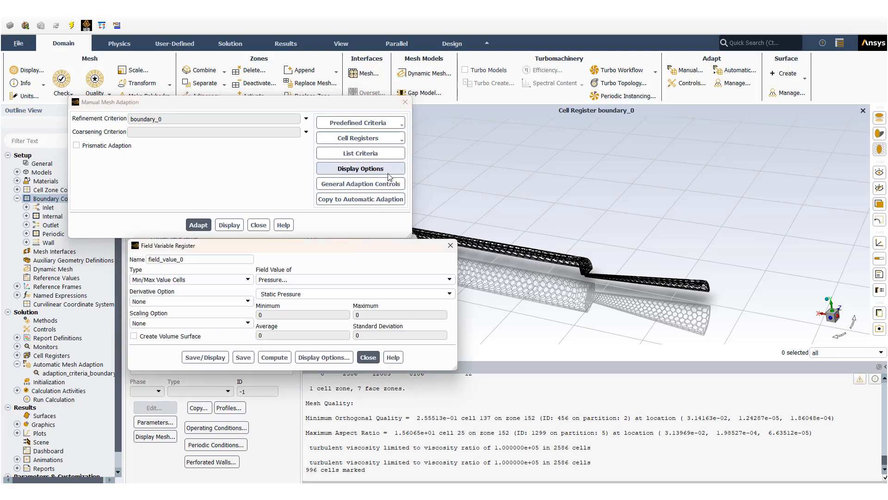
{"action": "left_click", "coordinate": [327, 280]}
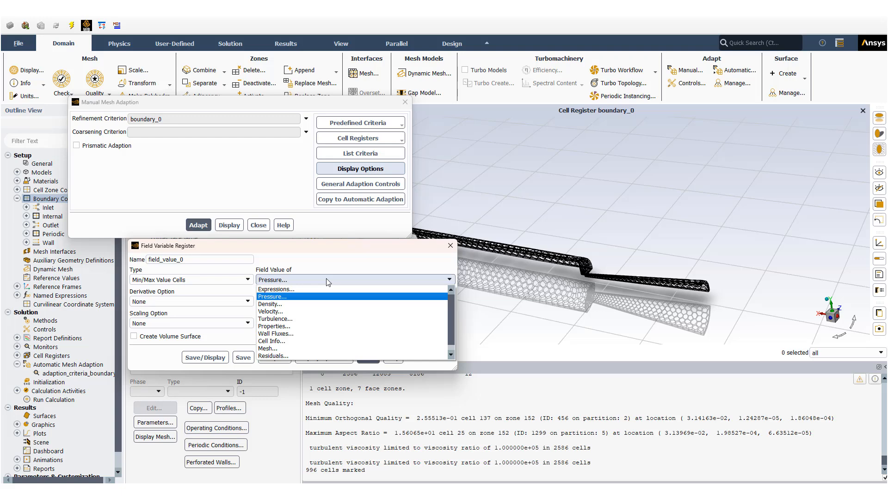
{"action": "left_click", "coordinate": [328, 267]}
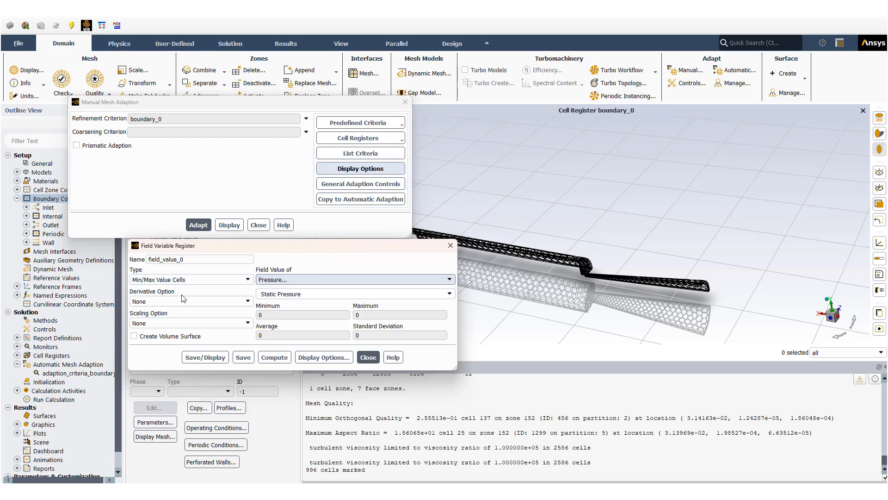
Set the register's derivative option to Gradient, name it gradient_pressure, and compute its value range
{"action": "left_click", "coordinate": [171, 302]}
{"action": "left_click", "coordinate": [172, 318]}
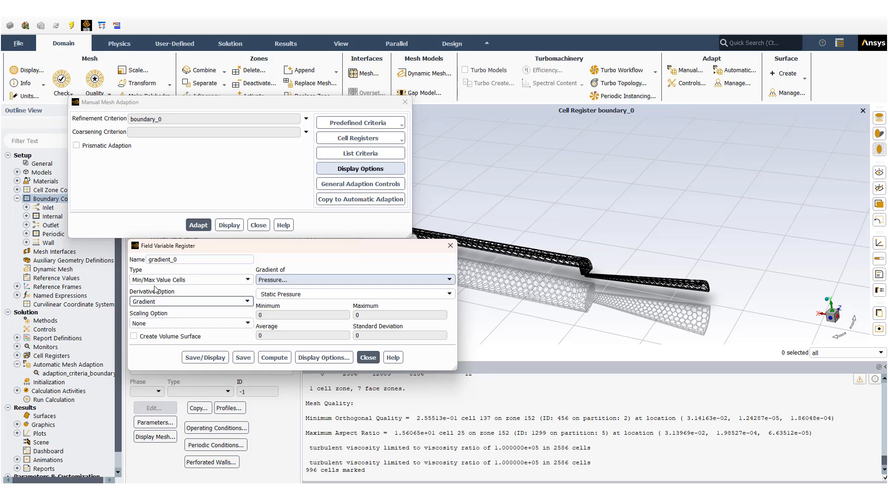
{"action": "left_click", "coordinate": [204, 258]}
{"action": "type", "text": "pressure"}
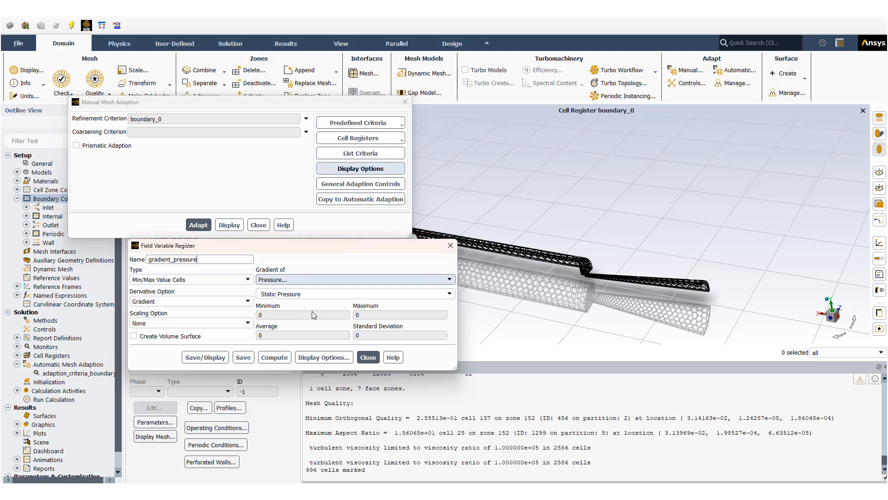
{"action": "left_click", "coordinate": [275, 358]}
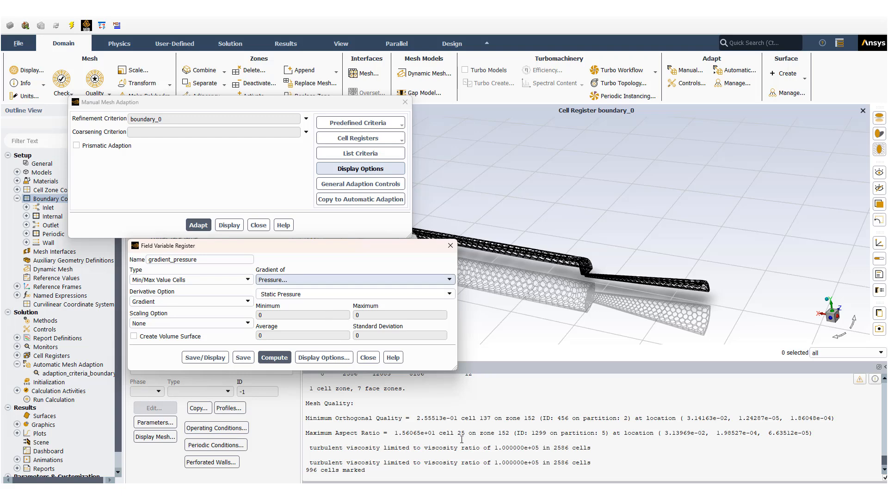
Switch to the No_Adaption Fluent session and create a new Field Variable cell register there
{"action": "mouse_move", "coordinate": [619, 492]}
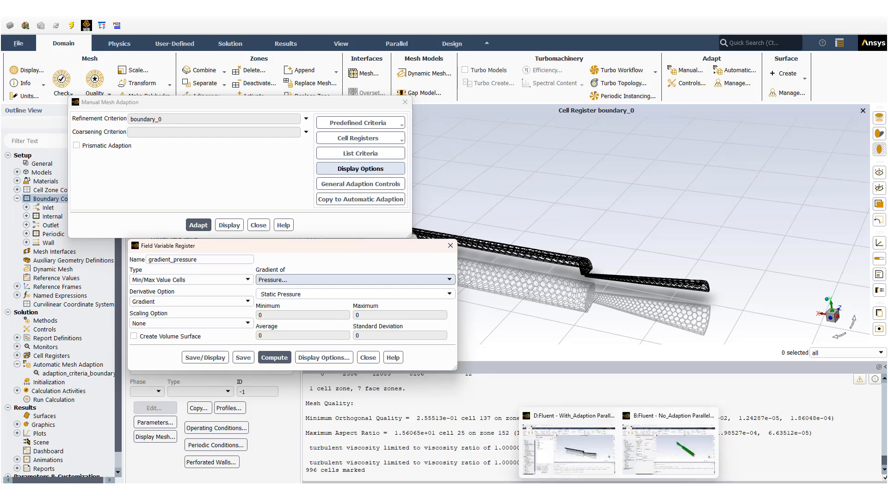
{"action": "left_click", "coordinate": [664, 443]}
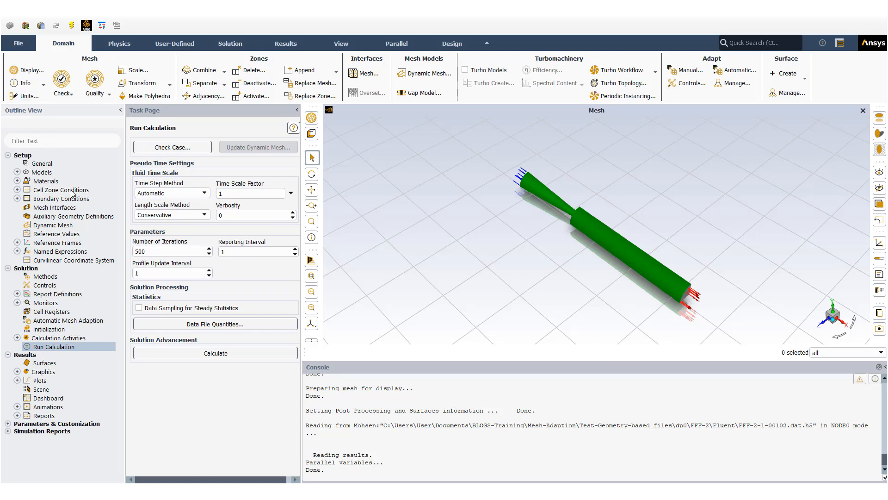
{"action": "left_click", "coordinate": [54, 312]}
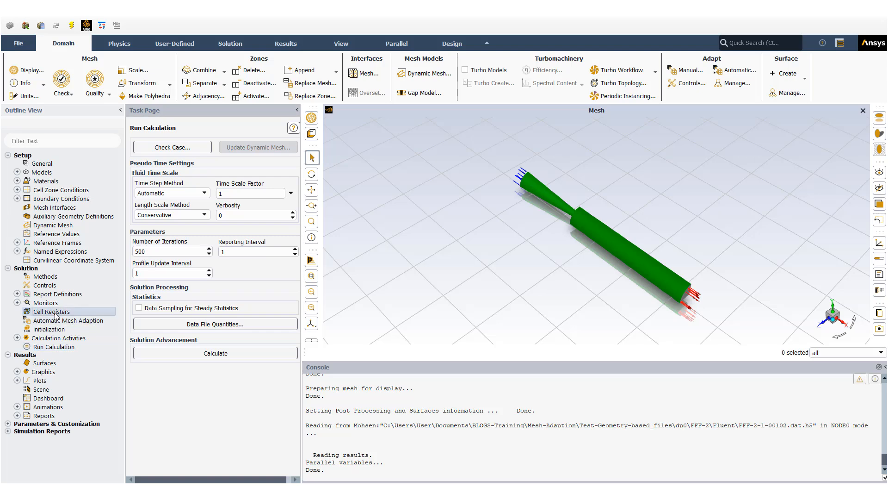
{"action": "right_click", "coordinate": [54, 312]}
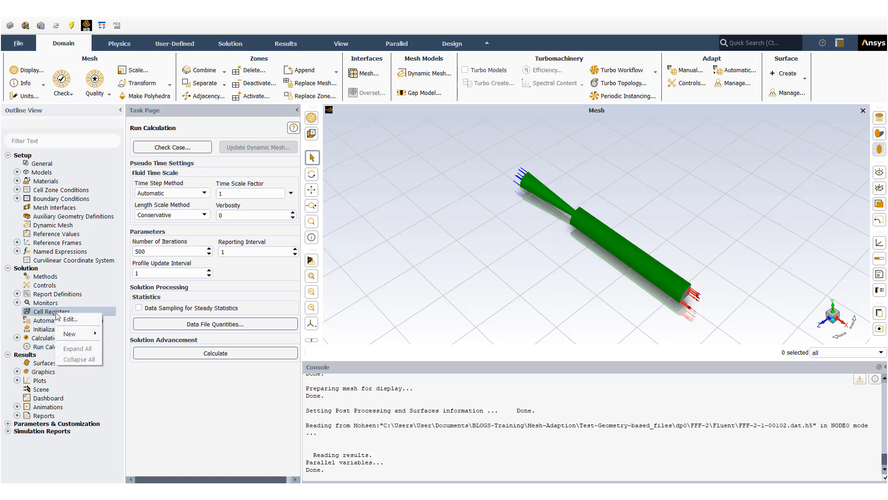
{"action": "mouse_move", "coordinate": [84, 335]}
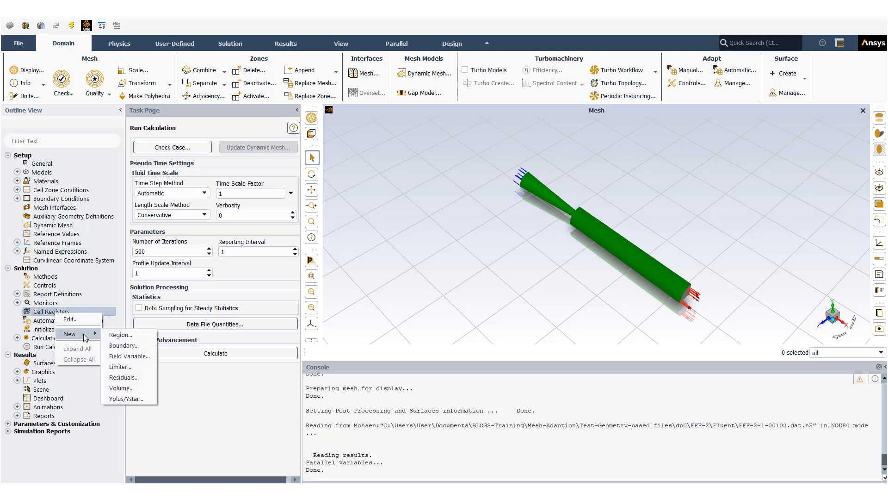
{"action": "left_click", "coordinate": [133, 356]}
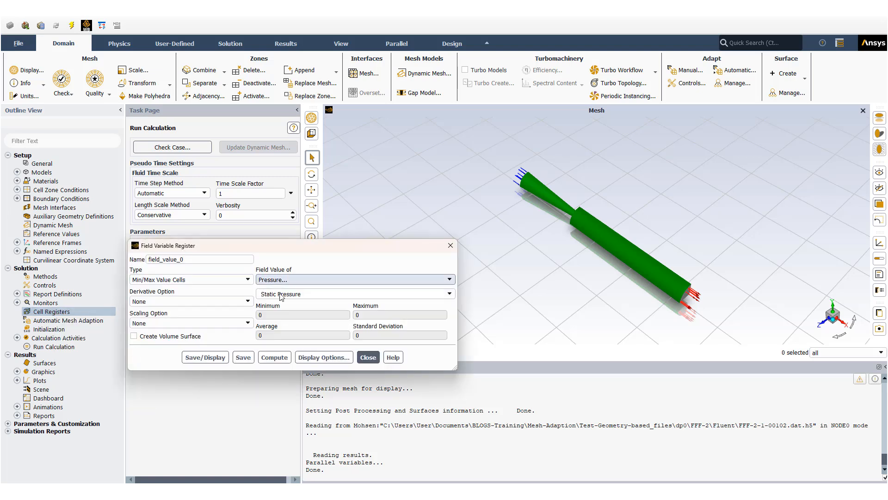
Set the derivative option to Gradient for static pressure and compute the gradient's statistics
{"action": "left_click", "coordinate": [191, 304]}
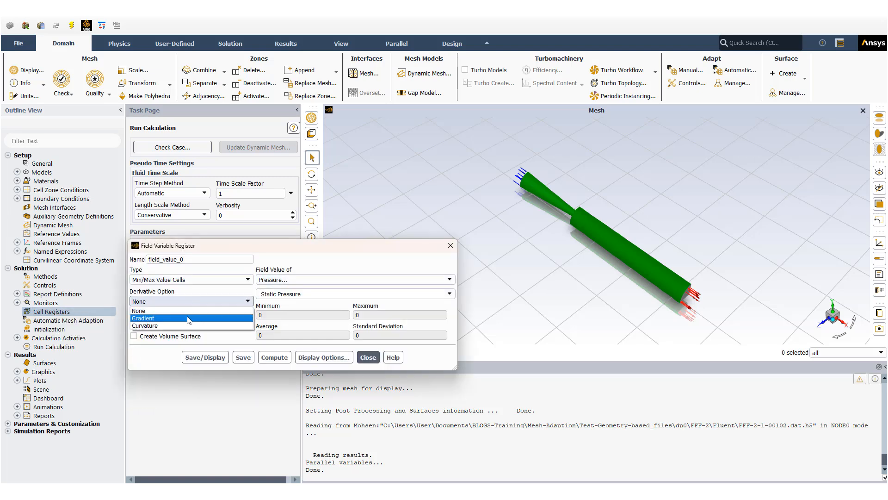
{"action": "left_click", "coordinate": [189, 315]}
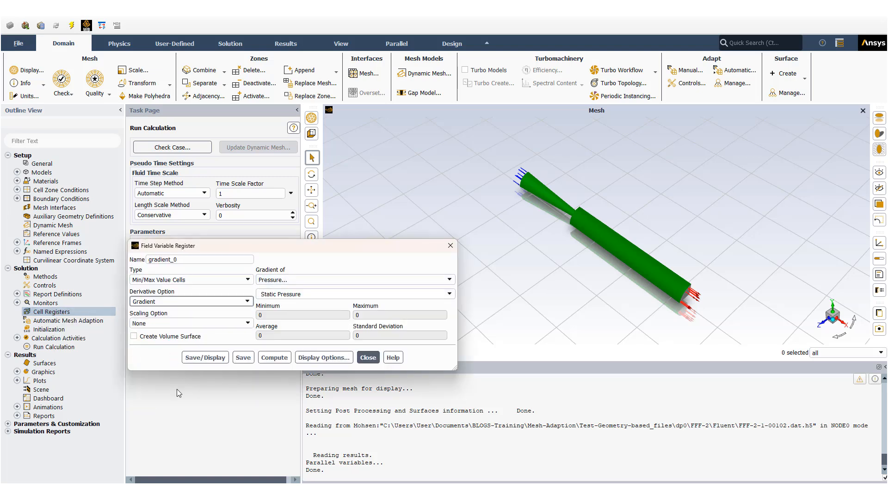
{"action": "left_click", "coordinate": [274, 359]}
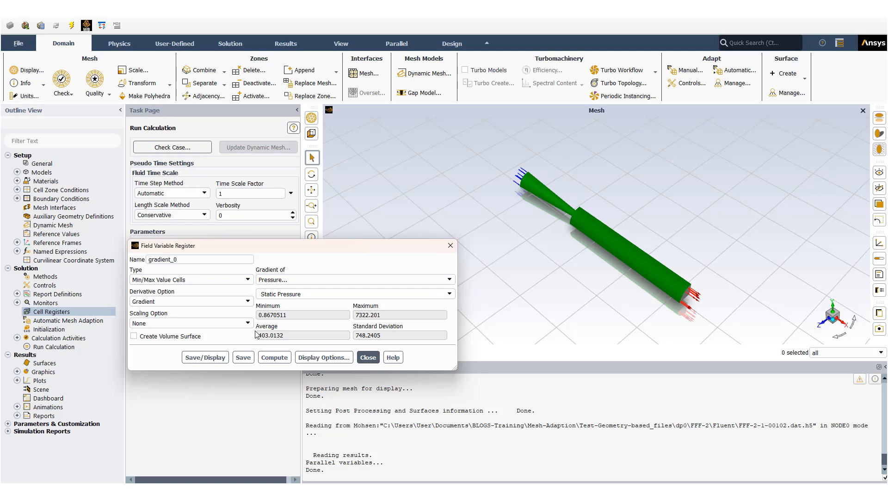
Set the gradient register to Cells Inside Range from 1 to 7000, then save and display the marked cells
{"action": "left_click", "coordinate": [249, 280]}
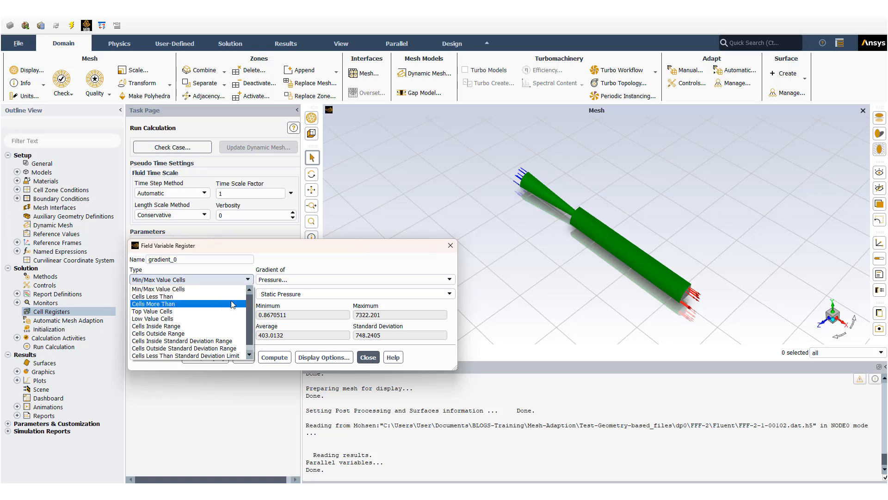
{"action": "left_click", "coordinate": [230, 327]}
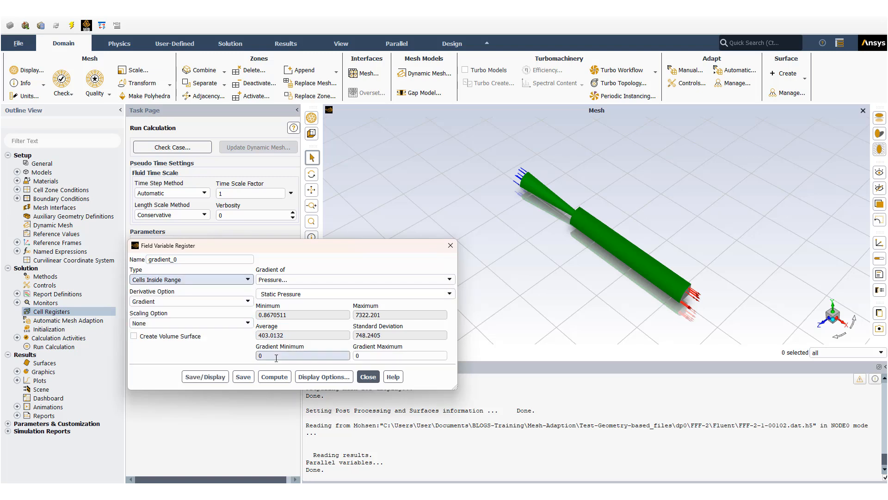
{"action": "double_click", "coordinate": [254, 358]}
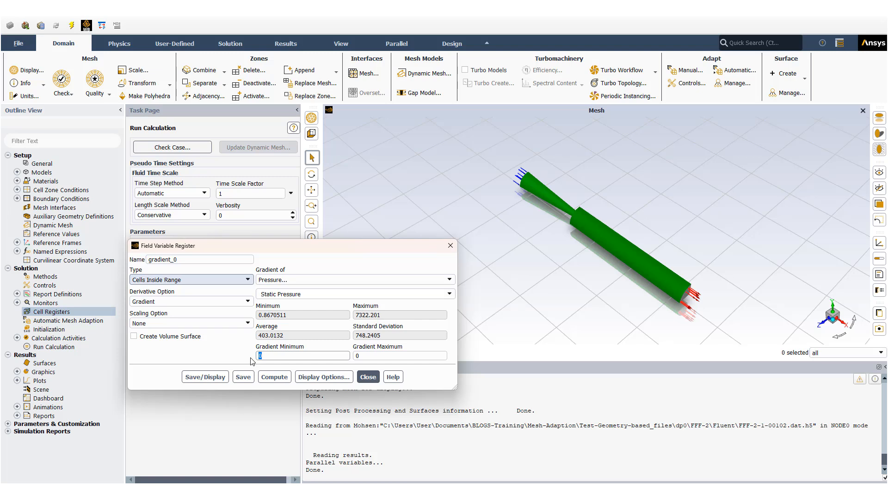
{"action": "type", "text": "1"}
{"action": "double_click", "coordinate": [354, 356]}
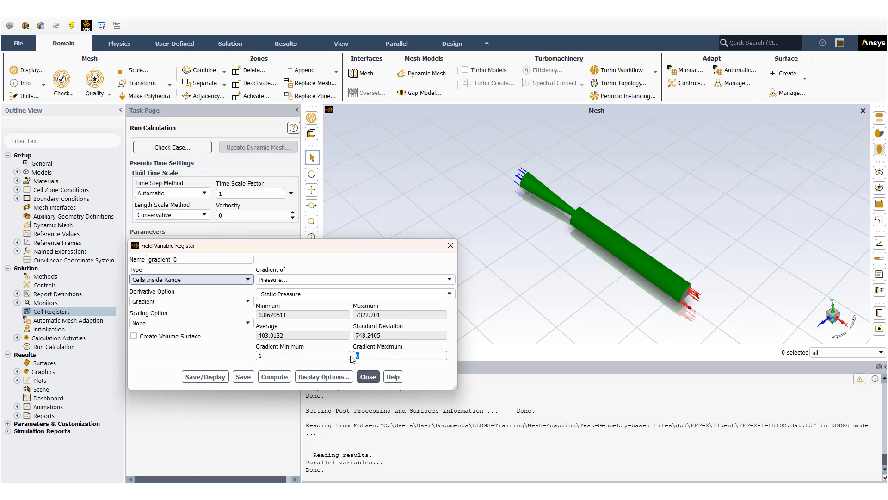
{"action": "type", "text": "7000"}
{"action": "left_click", "coordinate": [216, 377]}
{"action": "left_click", "coordinate": [555, 201]}
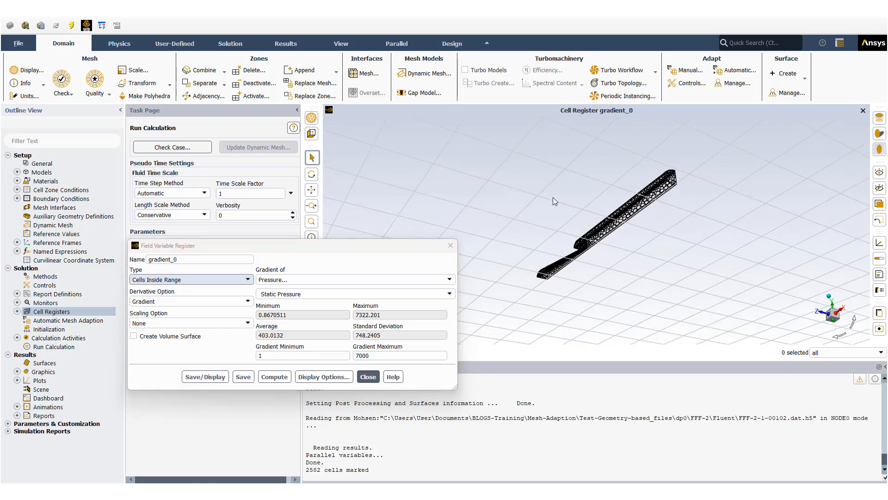
{"action": "middle_click_drag", "start_coordinate": [555, 201], "coordinate": [573, 248]}
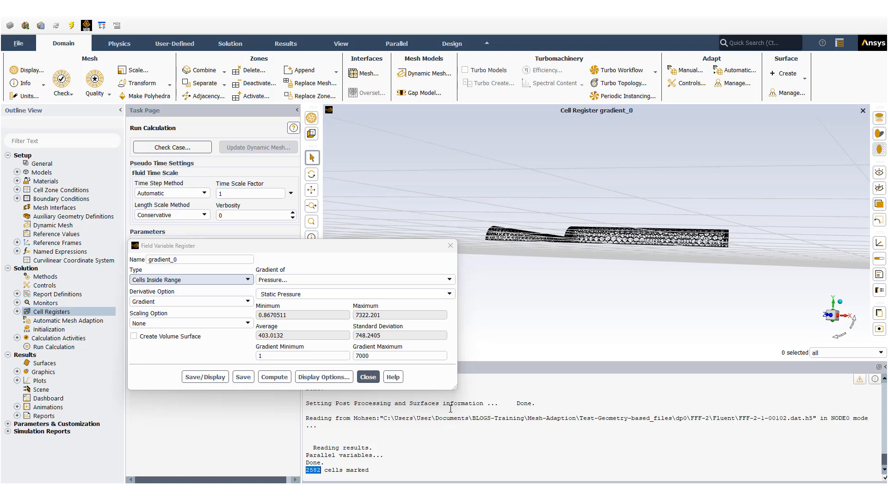
Set the gradient minimum to 100, save and display the register again, and hide the ground plane grid for a closer look
{"action": "left_click", "coordinate": [291, 356]}
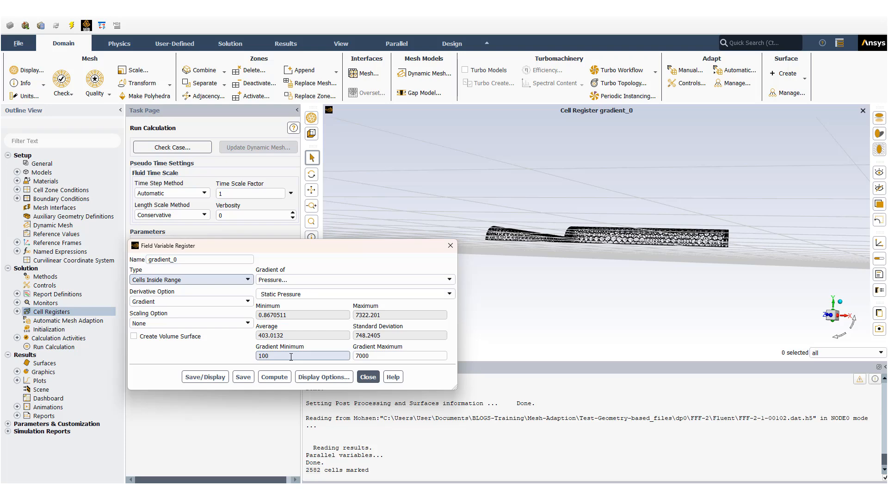
{"action": "left_click", "coordinate": [203, 377]}
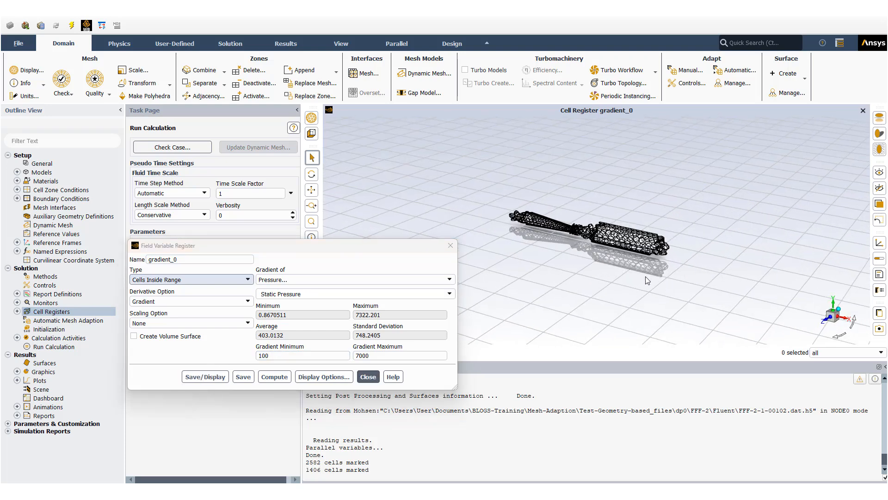
{"action": "left_click", "coordinate": [879, 149]}
{"action": "scroll", "coordinate": [623, 220], "scroll_direction": "up", "scroll_amount": 5}
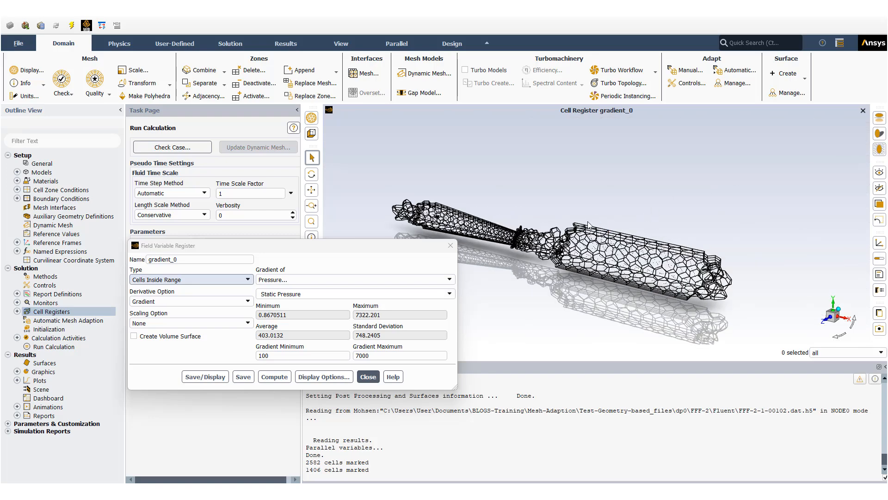
Inspect the marked cells around the duct's contraction, then set the gradient minimum to 50 and save and display the register
{"action": "left_click_drag", "start_coordinate": [597, 212], "coordinate": [564, 284]}
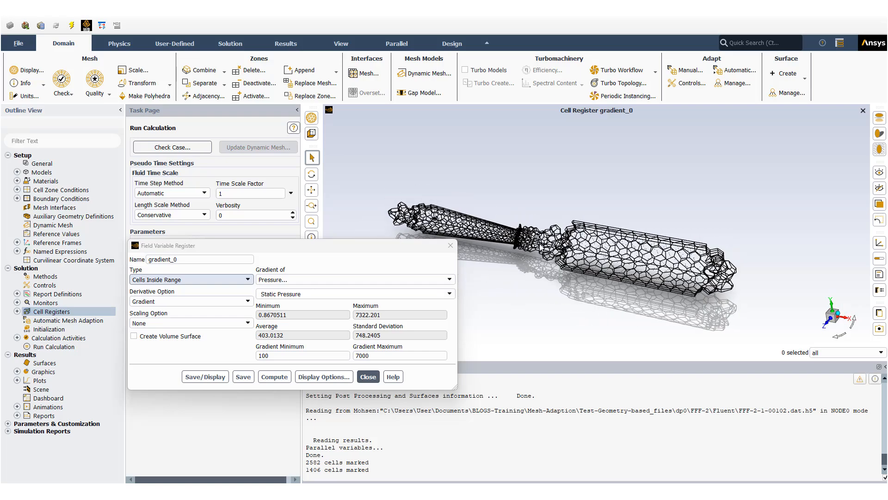
{"action": "scroll", "coordinate": [523, 273], "scroll_direction": "down", "scroll_amount": 3}
{"action": "middle_click_drag", "start_coordinate": [521, 274], "coordinate": [556, 266]}
{"action": "scroll", "coordinate": [499, 247], "scroll_direction": "up", "scroll_amount": 3}
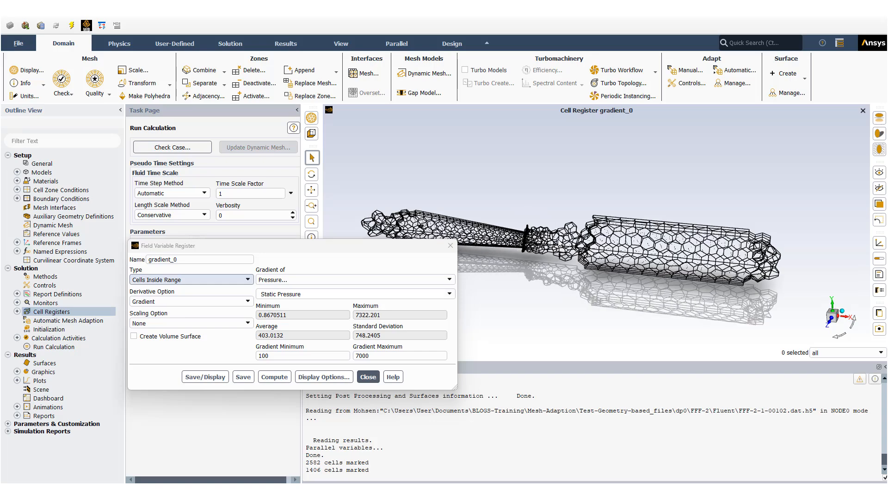
{"action": "left_click_drag", "start_coordinate": [540, 237], "coordinate": [763, 240]}
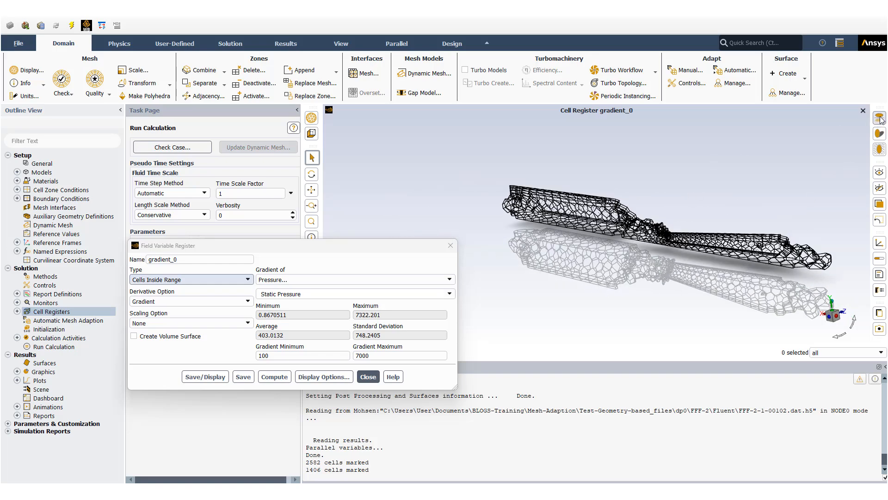
{"action": "scroll", "coordinate": [669, 214], "scroll_direction": "up", "scroll_amount": 5}
{"action": "left_click_drag", "start_coordinate": [653, 238], "coordinate": [679, 219]}
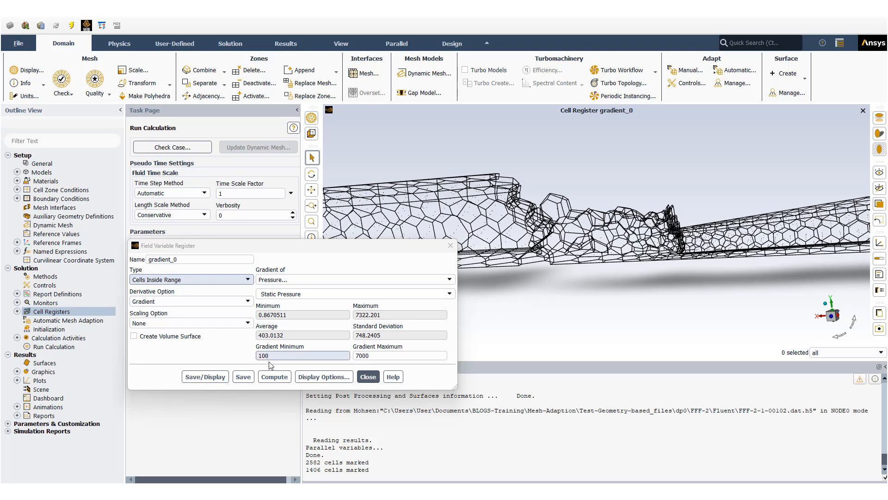
{"action": "left_click_drag", "start_coordinate": [271, 355], "coordinate": [252, 357]}
{"action": "type", "text": "50"}
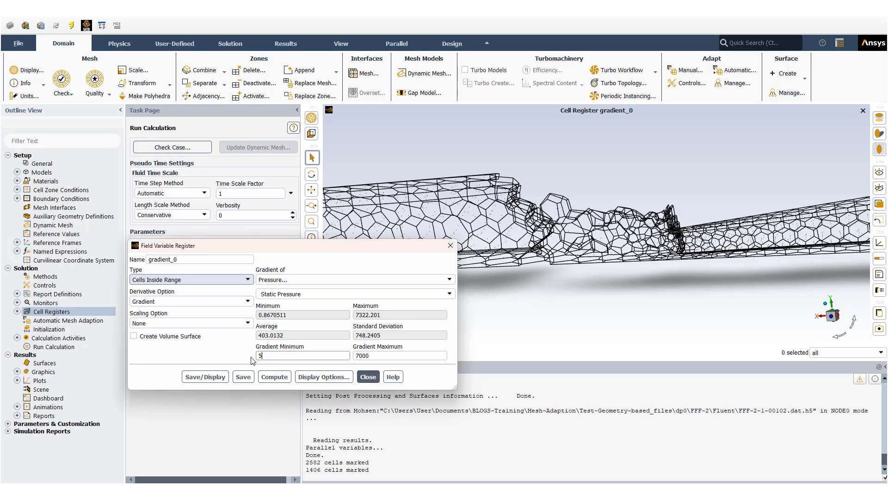
{"action": "left_click", "coordinate": [207, 376]}
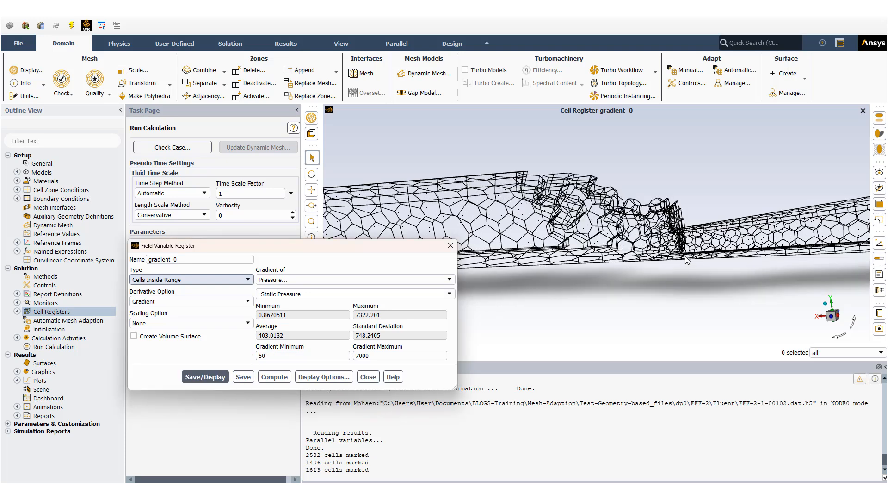
Set the register's gradient minimum to 30, then save and display the marked cells
{"action": "left_click_drag", "start_coordinate": [482, 322], "coordinate": [651, 281]}
{"action": "left_click", "coordinate": [261, 355]}
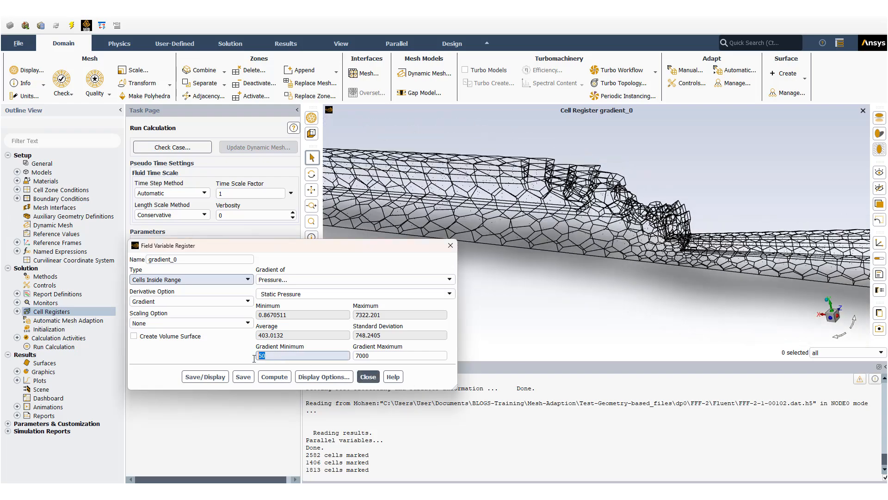
{"action": "key", "text": "BackSpace"}
{"action": "type", "text": "3"}
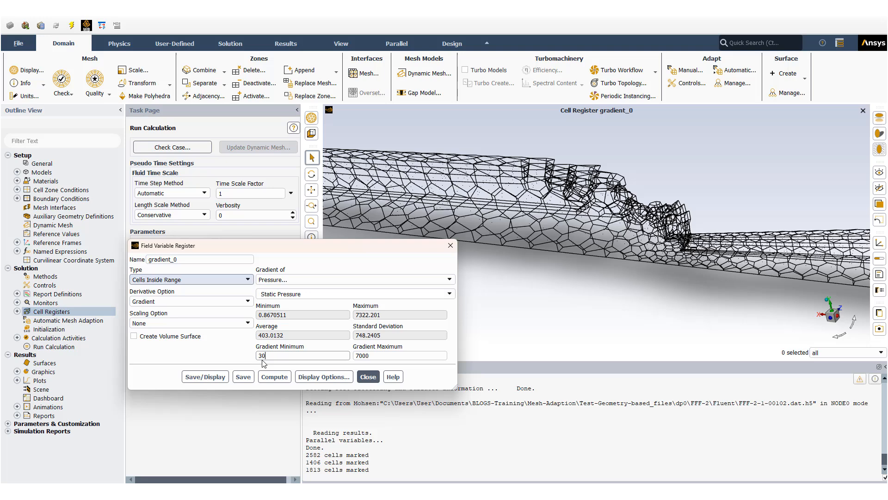
{"action": "left_click", "coordinate": [205, 377]}
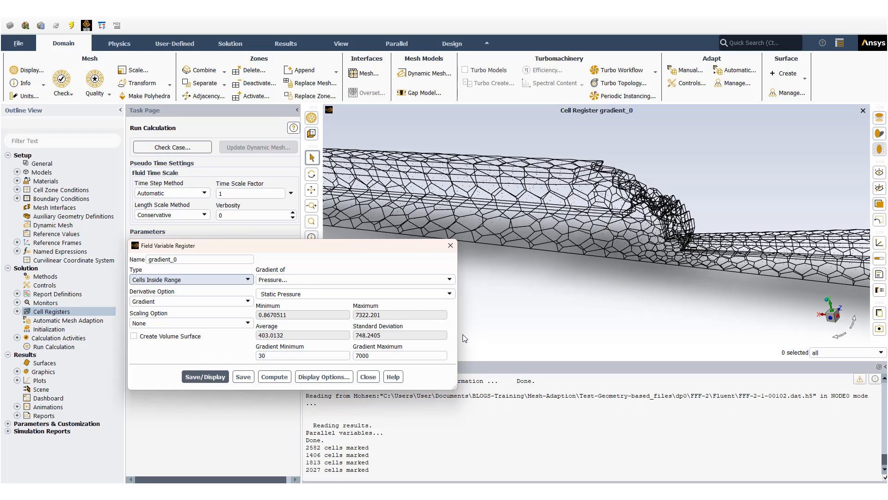
Try gradient maximums of 5000 and 4000, saving and displaying the register for each value
{"action": "left_click_drag", "start_coordinate": [360, 355], "coordinate": [353, 357]}
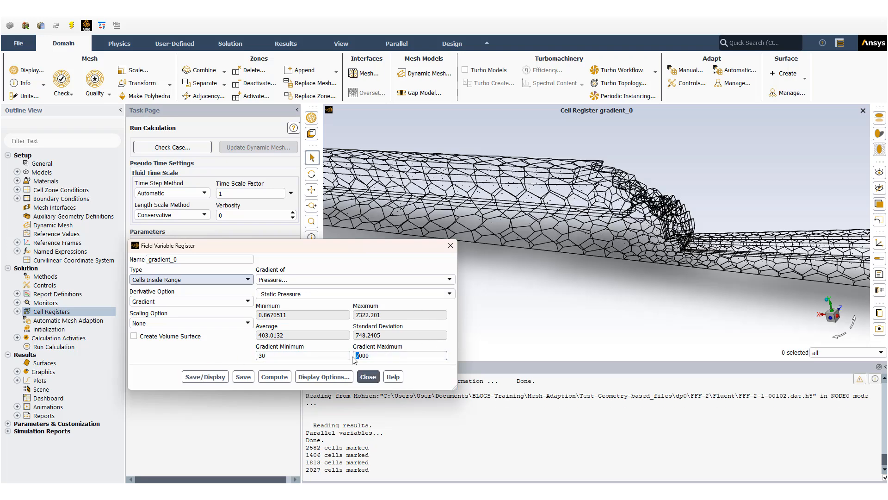
{"action": "type", "text": "5"}
{"action": "left_click", "coordinate": [196, 376]}
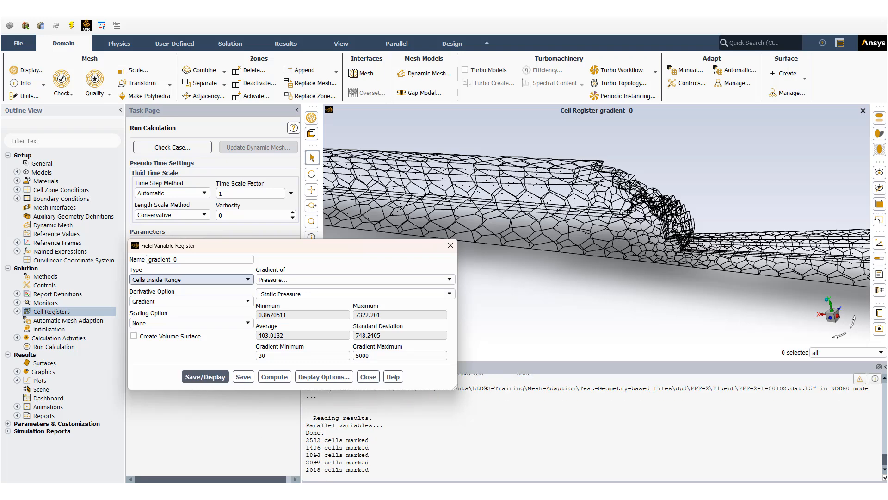
{"action": "left_click_drag", "start_coordinate": [360, 356], "coordinate": [353, 355]}
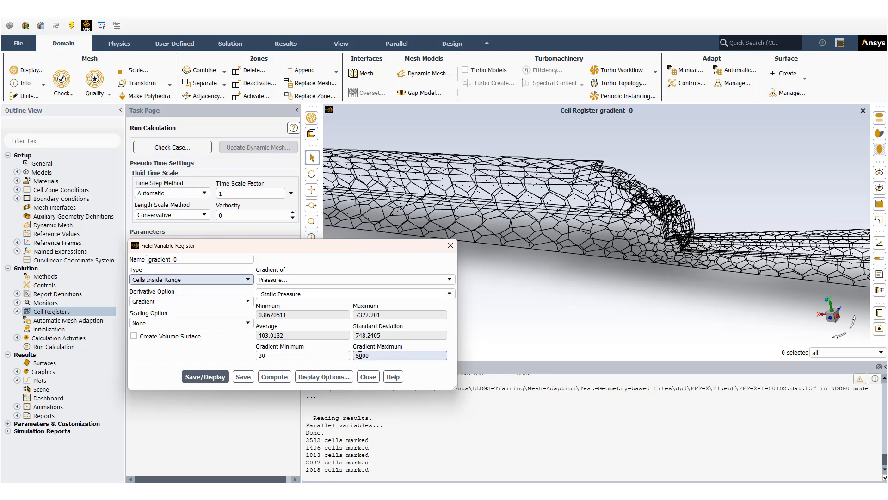
{"action": "type", "text": "4"}
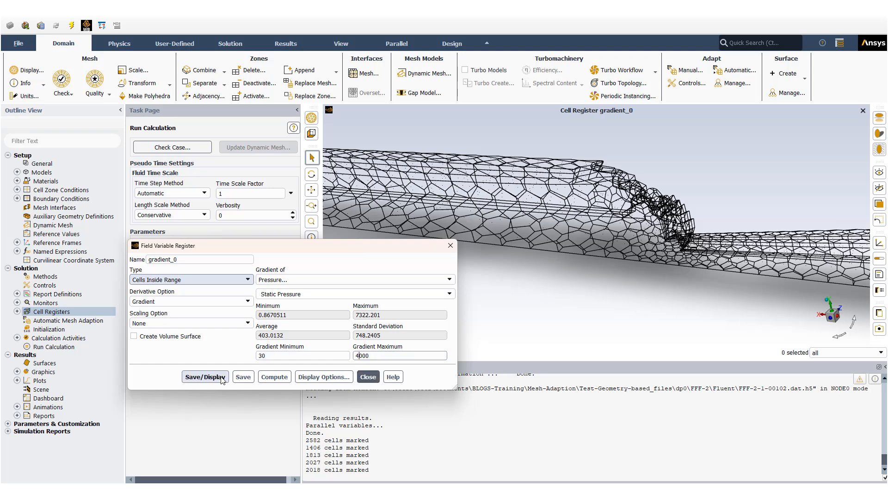
{"action": "left_click", "coordinate": [222, 377]}
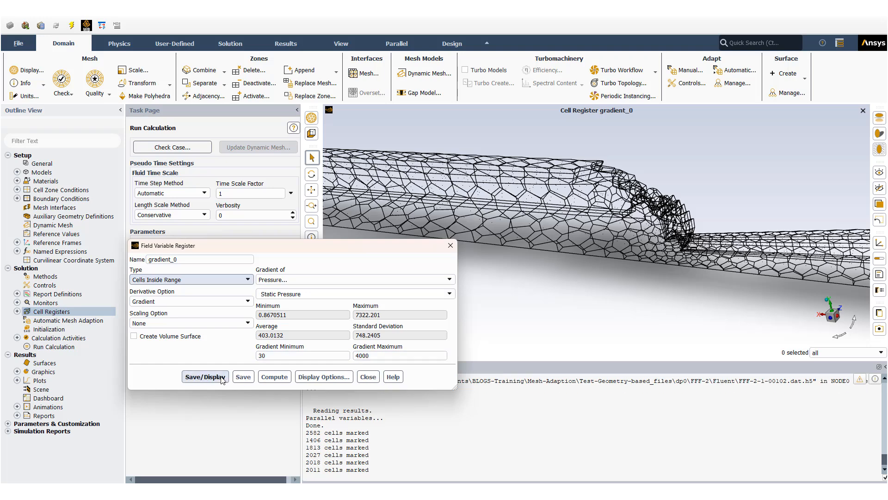
Try gradient maximums of 1000, 1500 and 2000, saving and displaying the register for each value
{"action": "left_click_drag", "start_coordinate": [360, 356], "coordinate": [354, 356]}
{"action": "type", "text": "1"}
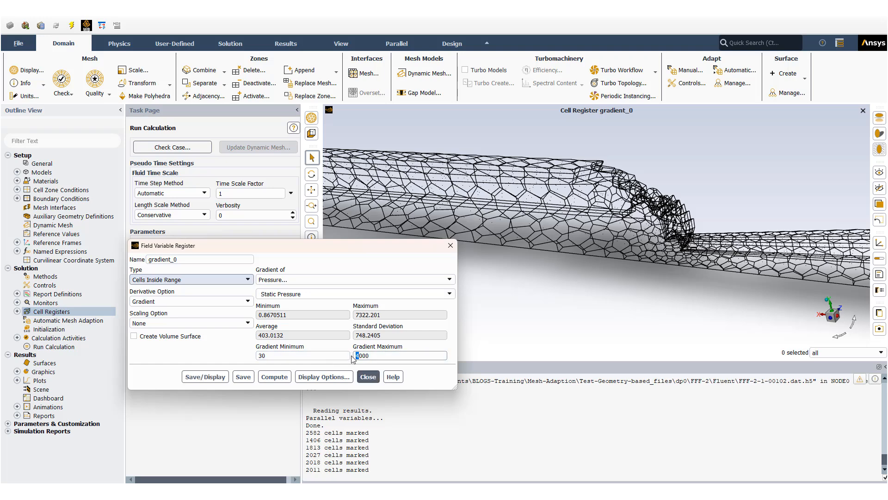
{"action": "left_click", "coordinate": [221, 377]}
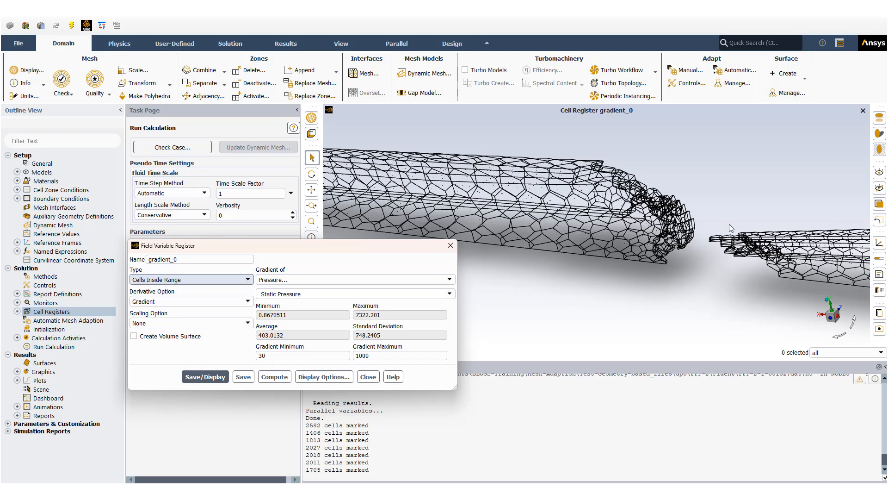
{"action": "left_click", "coordinate": [357, 355]}
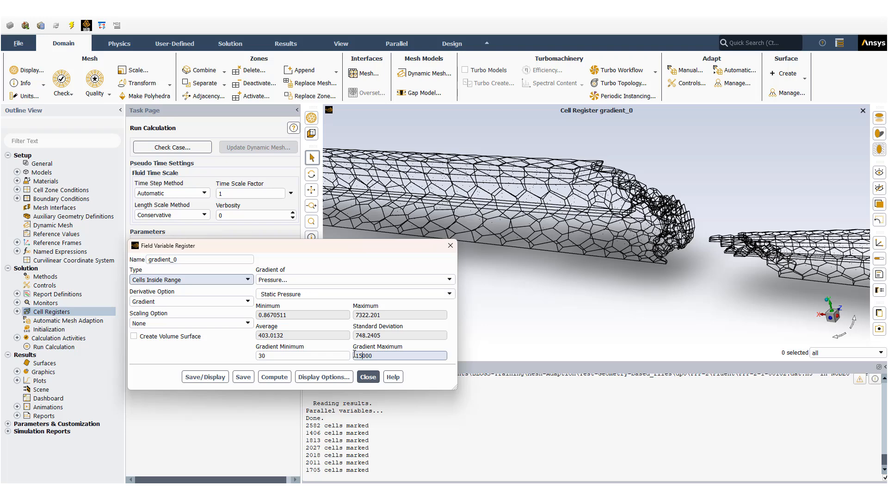
{"action": "left_click", "coordinate": [208, 376]}
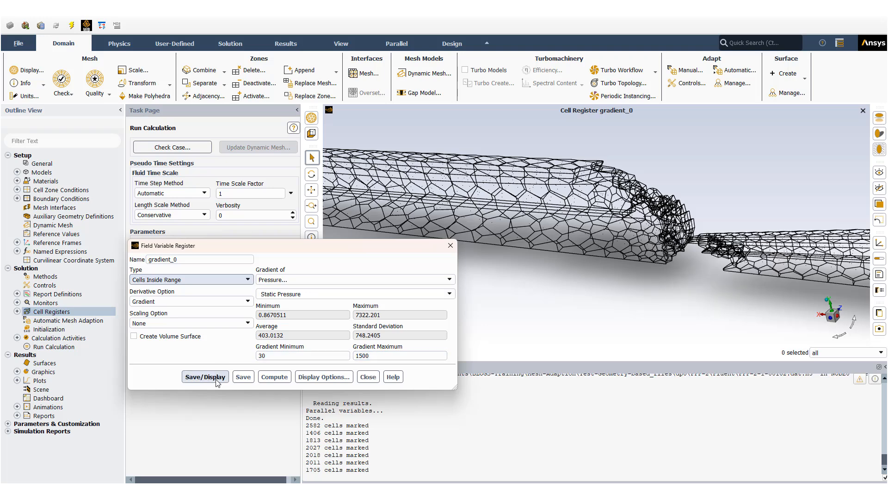
{"action": "left_click", "coordinate": [357, 356]}
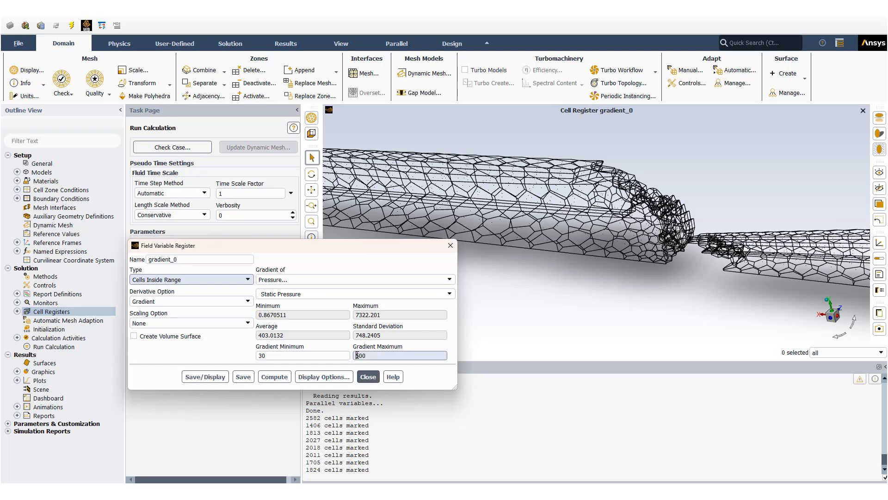
{"action": "left_click", "coordinate": [205, 376]}
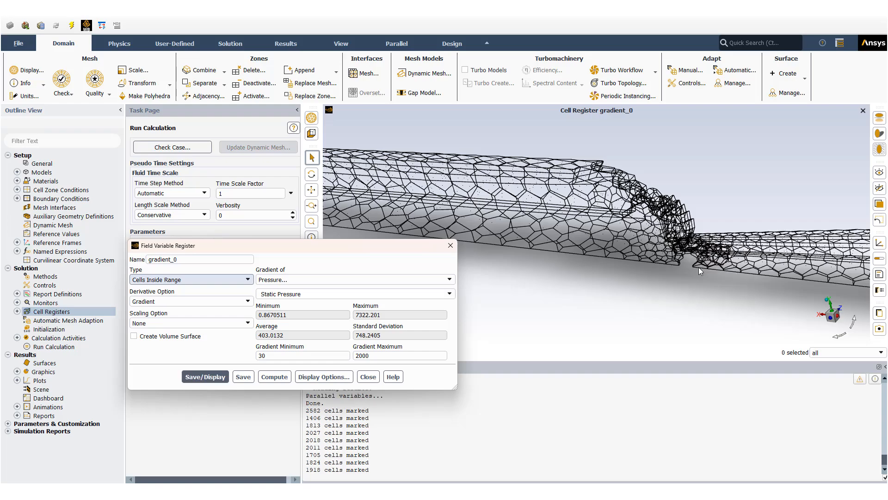
Inspect the marked cells at the contraction, then set the gradient maximum to 2500 and save and display the register
{"action": "left_click_drag", "start_coordinate": [699, 267], "coordinate": [731, 268]}
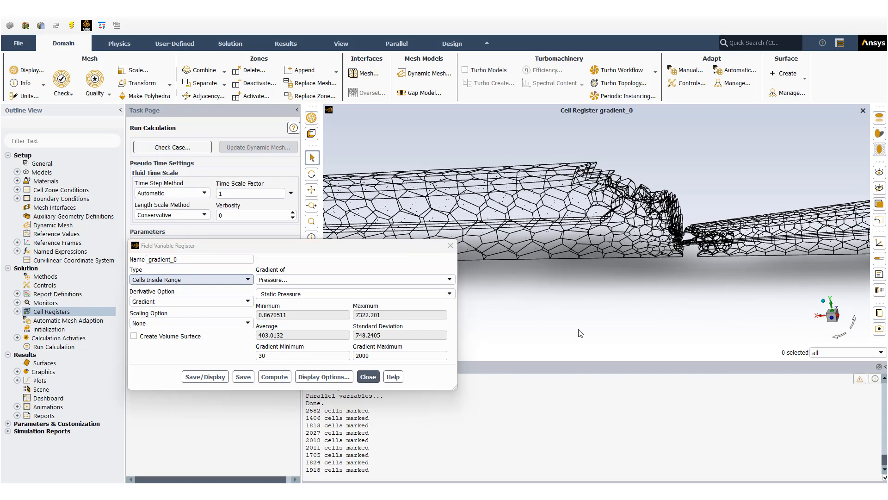
{"action": "left_click", "coordinate": [363, 355]}
{"action": "left_click_drag", "start_coordinate": [355, 355], "coordinate": [359, 355]}
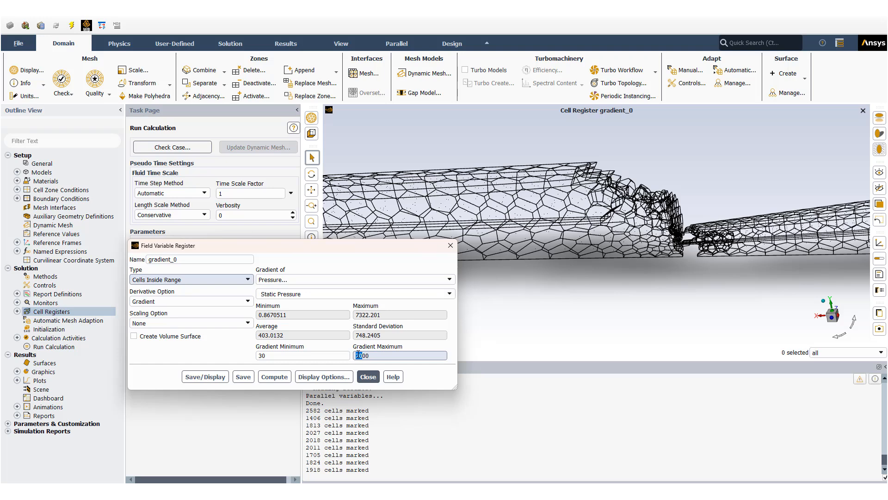
{"action": "key", "text": "Left"}
{"action": "key", "text": "Delete"}
{"action": "type", "text": "5"}
{"action": "left_click", "coordinate": [205, 377]}
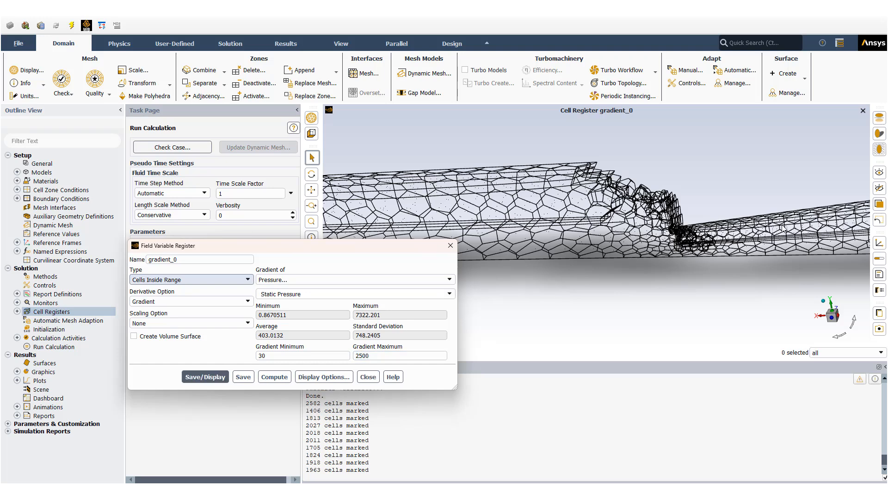
Set the gradient maximum to 3000, save and display the register, and close the Field Variable Register dialog
{"action": "left_click_drag", "start_coordinate": [764, 185], "coordinate": [776, 215]}
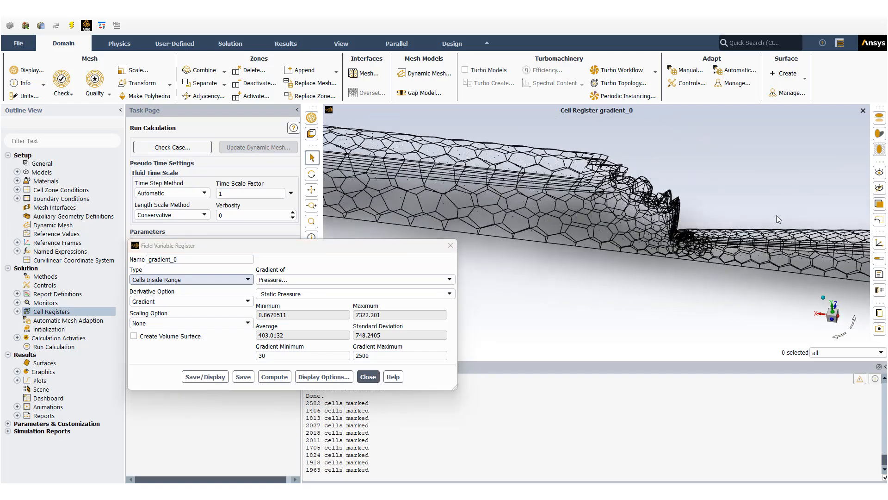
{"action": "left_click_drag", "start_coordinate": [363, 355], "coordinate": [349, 356]}
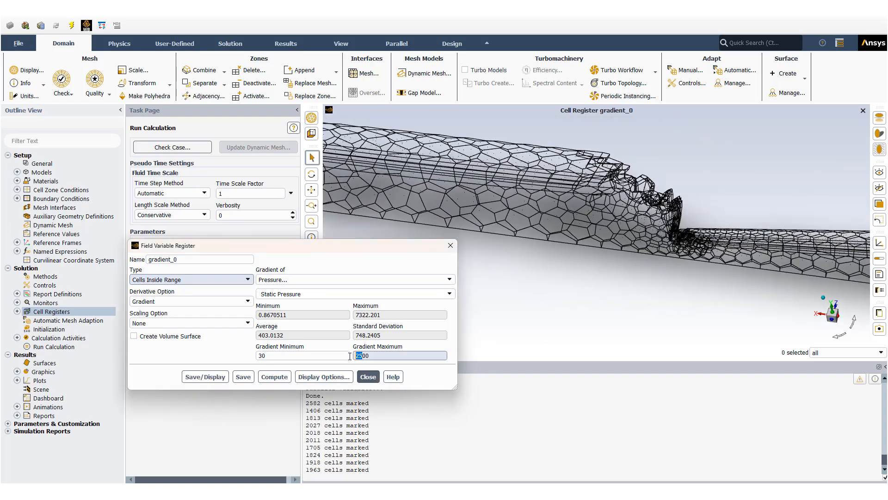
{"action": "type", "text": "30"}
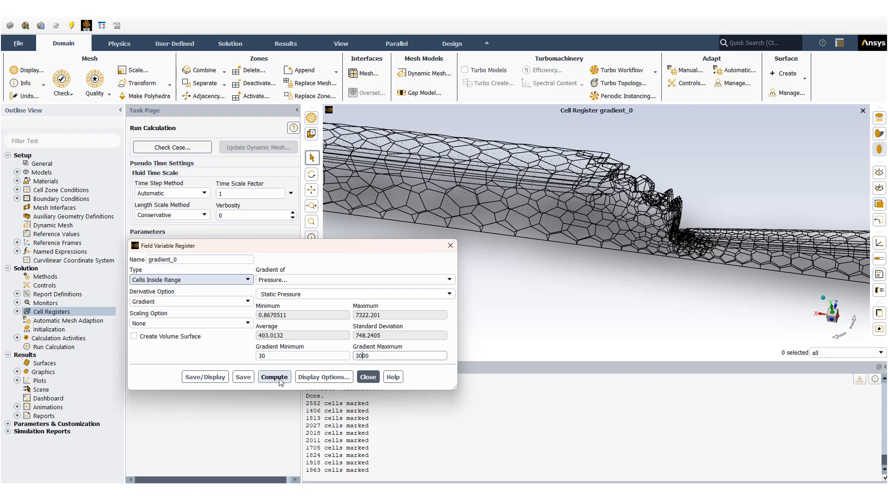
{"action": "left_click", "coordinate": [275, 377]}
{"action": "left_click", "coordinate": [205, 376]}
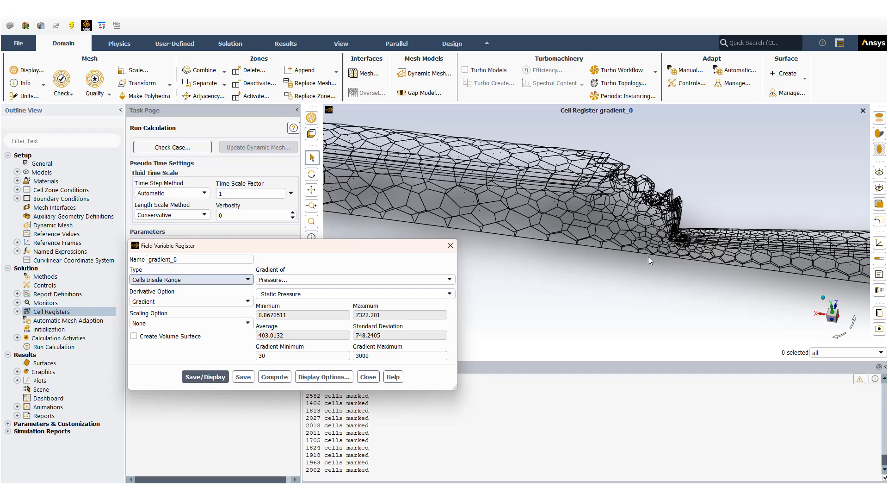
{"action": "left_click_drag", "start_coordinate": [648, 256], "coordinate": [583, 254]}
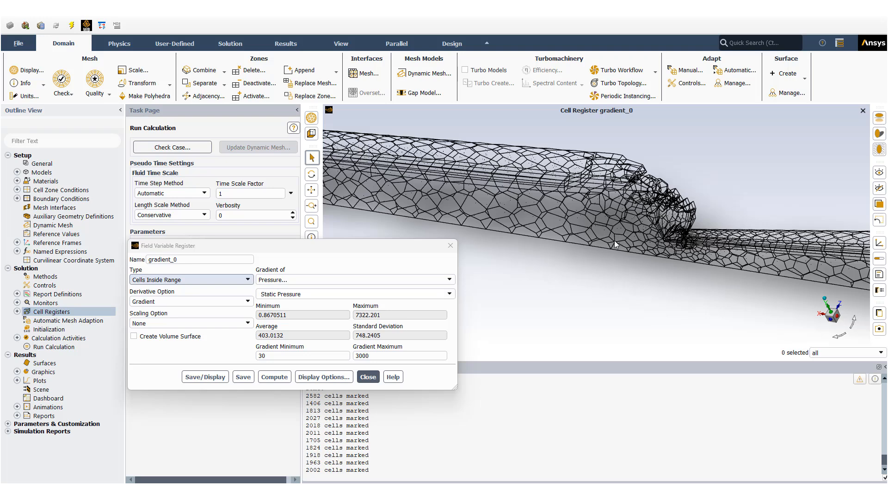
{"action": "left_click", "coordinate": [374, 377]}
{"action": "left_click", "coordinate": [369, 379]}
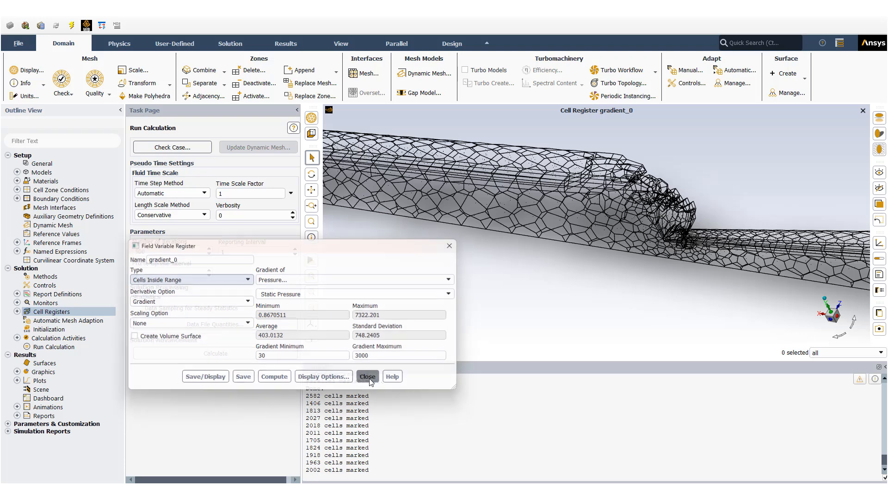
Return to the Fluent session containing the gradient_pressure register and set that register to Cells Inside Range from 30 to 3000
{"action": "left_click", "coordinate": [841, 19]}
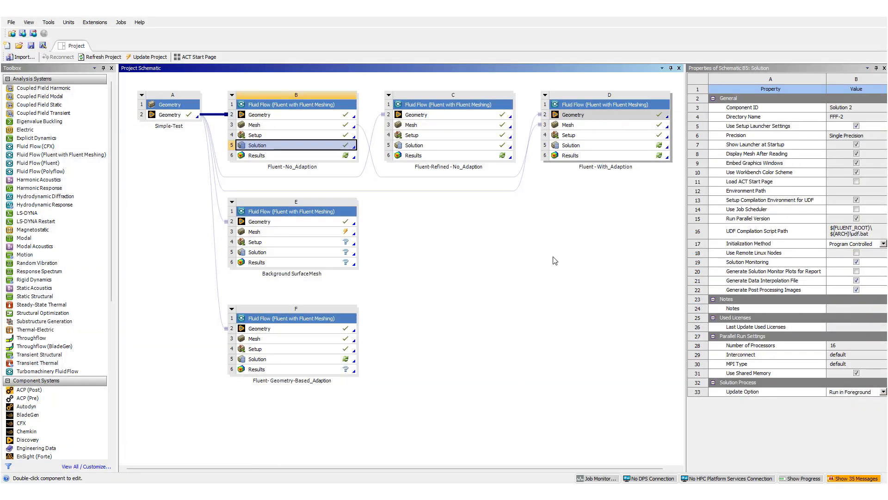
{"action": "left_click", "coordinate": [598, 137]}
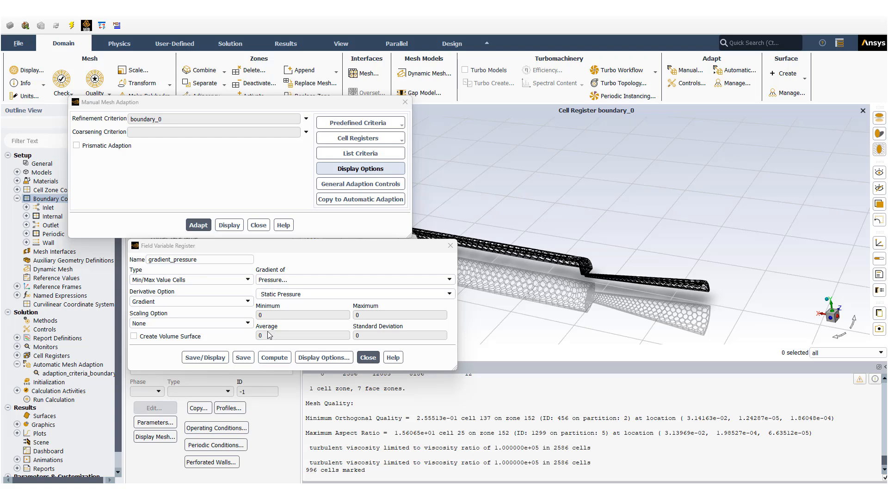
{"action": "left_click", "coordinate": [176, 278]}
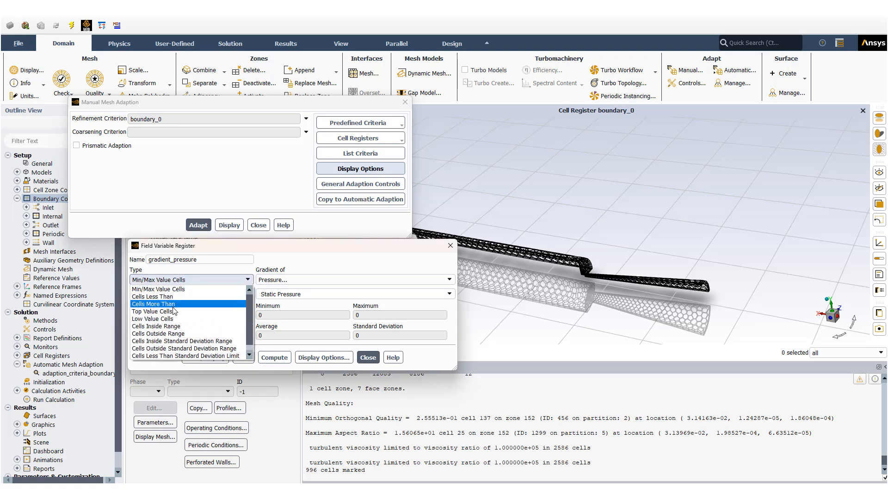
{"action": "left_click", "coordinate": [175, 325]}
{"action": "left_click", "coordinate": [261, 355]}
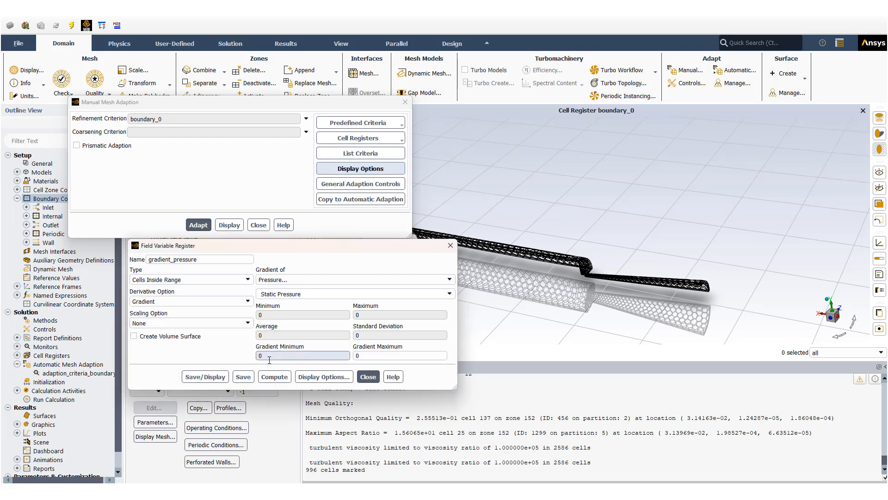
{"action": "double_click", "coordinate": [261, 355]}
{"action": "type", "text": "30"}
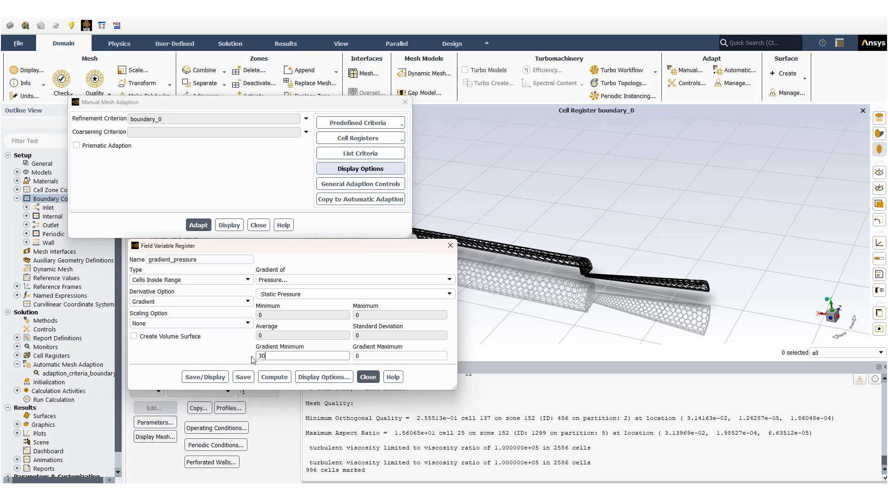
{"action": "double_click", "coordinate": [358, 356]}
{"action": "type", "text": "3000"}
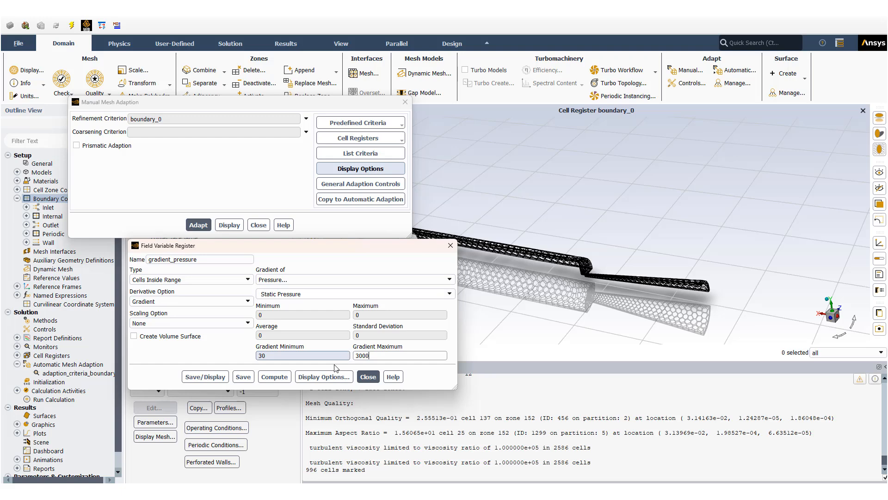
Save and display the gradient_pressure register, close its dialog, and choose it as the manual adaption's refinement criterion
{"action": "left_click", "coordinate": [208, 377]}
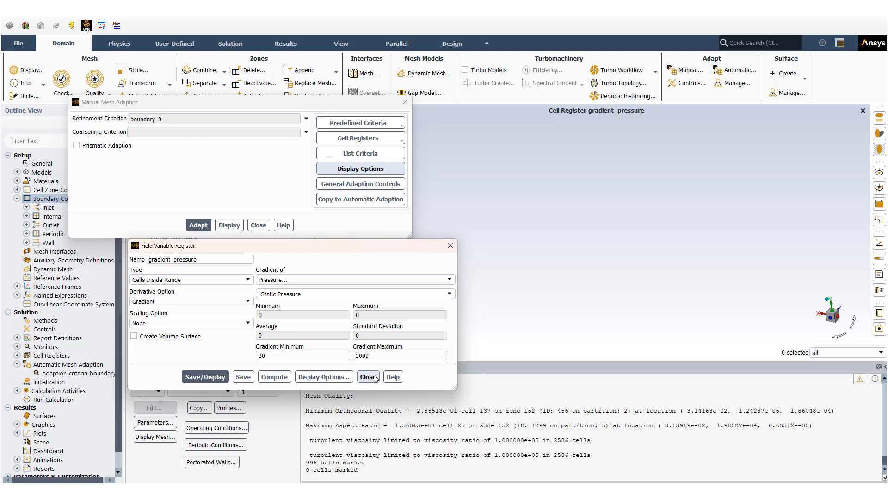
{"action": "left_click", "coordinate": [368, 377]}
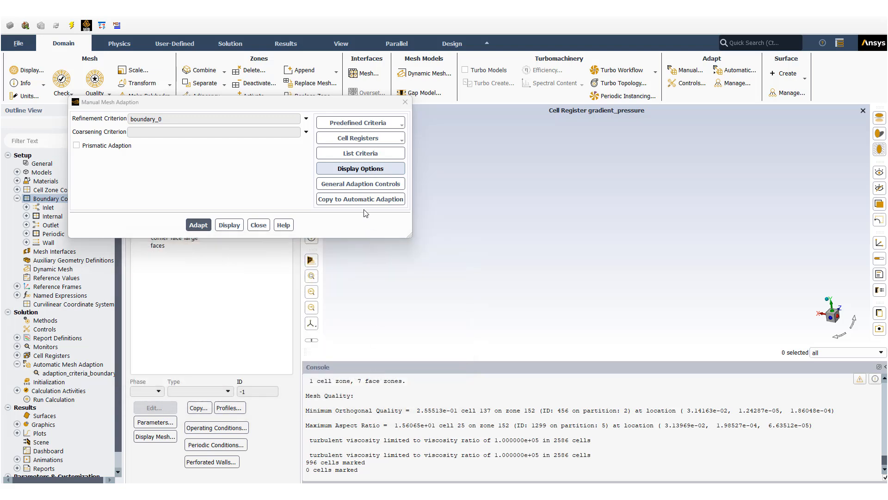
{"action": "left_click", "coordinate": [306, 119]}
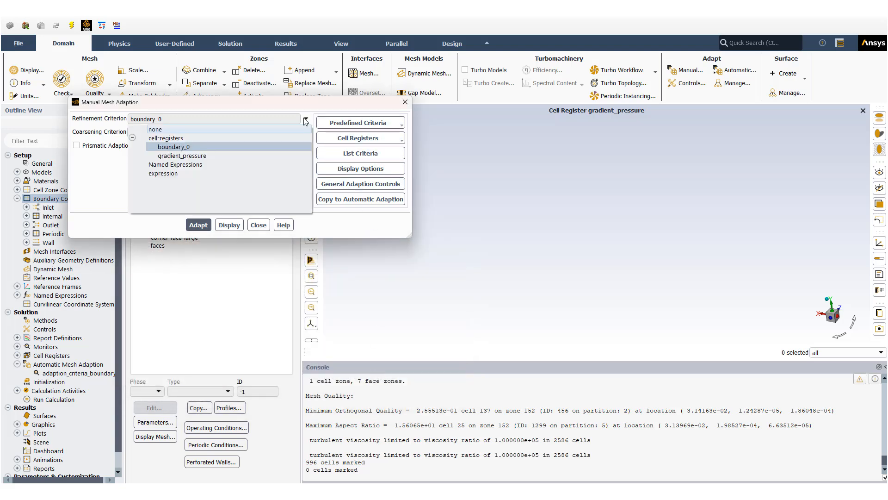
{"action": "left_click", "coordinate": [276, 157]}
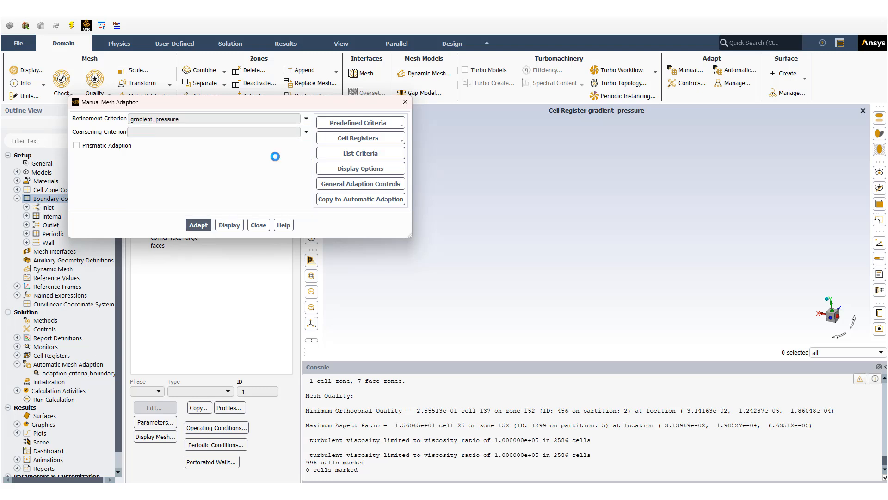
Copy the pressure criterion to automatic adaption, name it adaption_criteria_pressure, and set its frequency to 50 iterations
{"action": "left_click", "coordinate": [340, 203]}
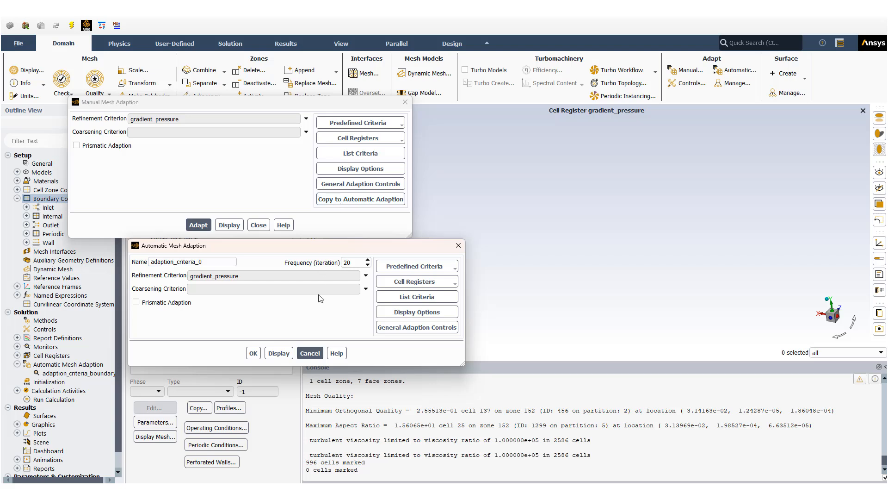
{"action": "left_click", "coordinate": [214, 262]}
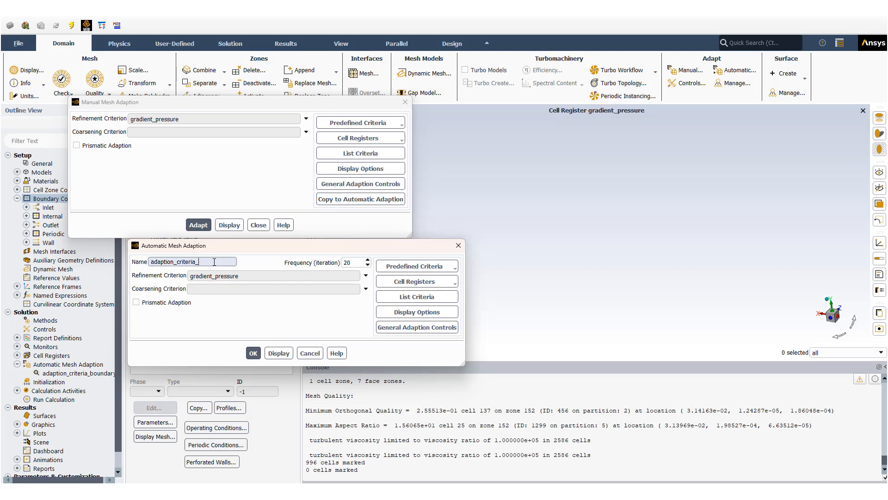
{"action": "type", "text": "pressure"}
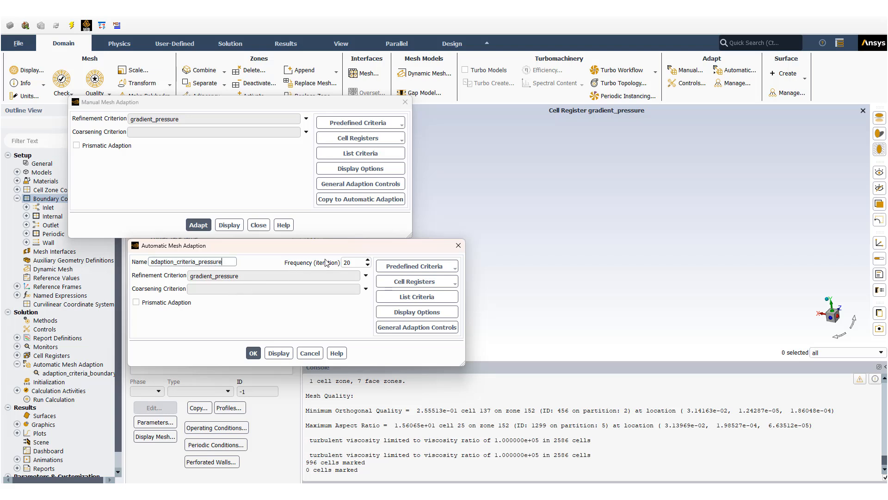
{"action": "left_click", "coordinate": [345, 262]}
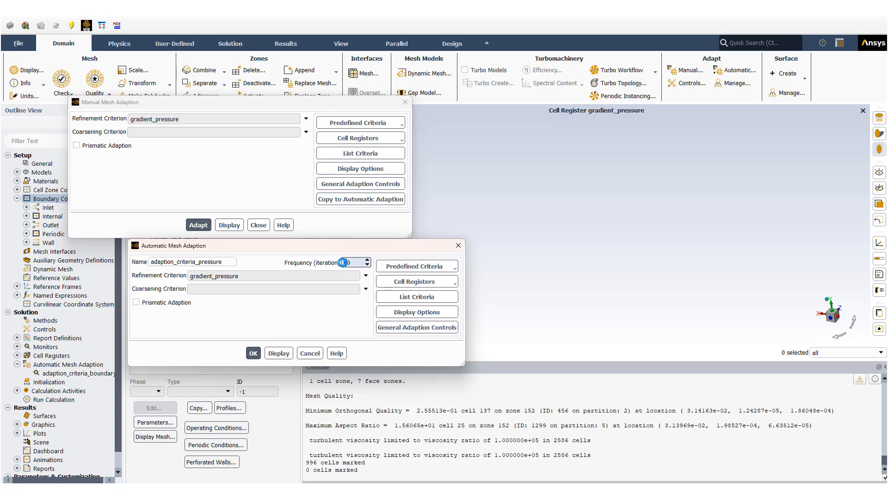
{"action": "type", "text": "5"}
{"action": "left_click", "coordinate": [252, 357]}
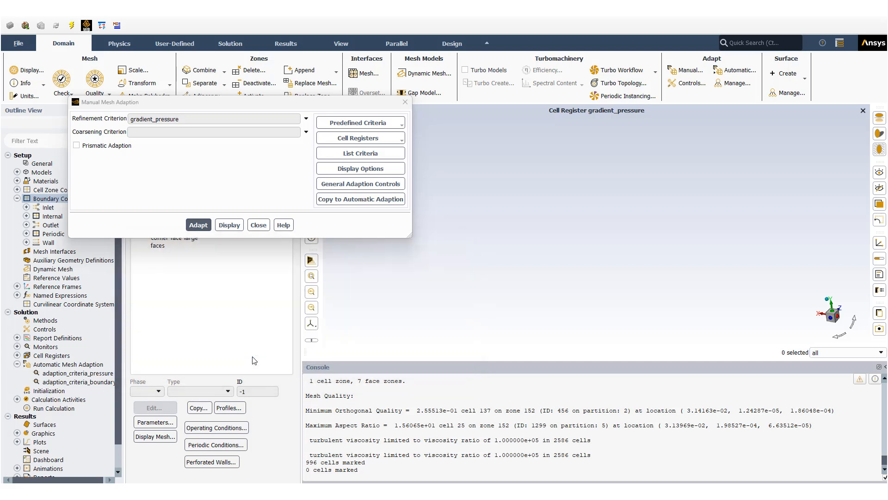
Review the maximum cell count in the general adaption controls, accept the settings, and close Manual Mesh Adaption
{"action": "left_click", "coordinate": [364, 184]}
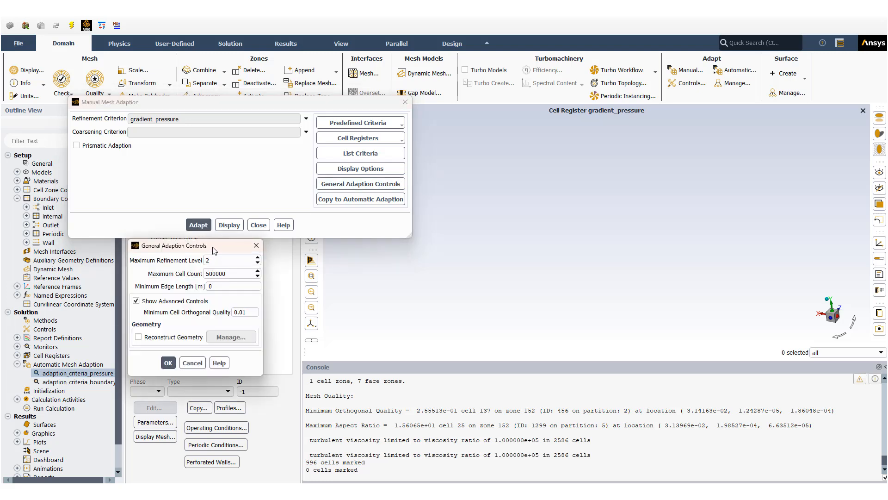
{"action": "left_click_drag", "start_coordinate": [215, 250], "coordinate": [527, 200]}
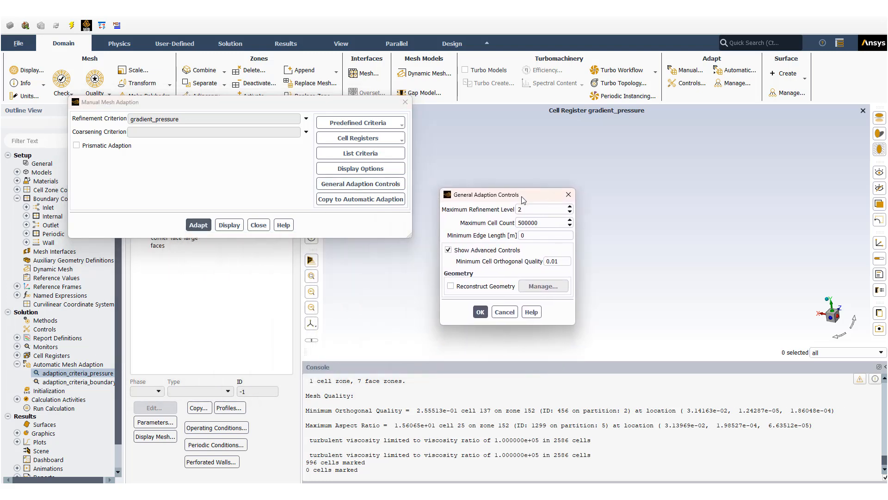
{"action": "left_click", "coordinate": [532, 222]}
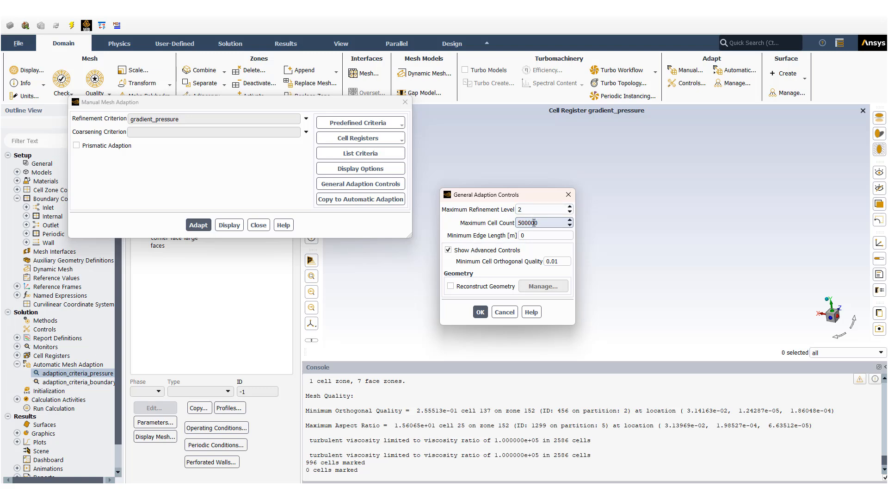
{"action": "left_click_drag", "start_coordinate": [539, 224], "coordinate": [528, 224]}
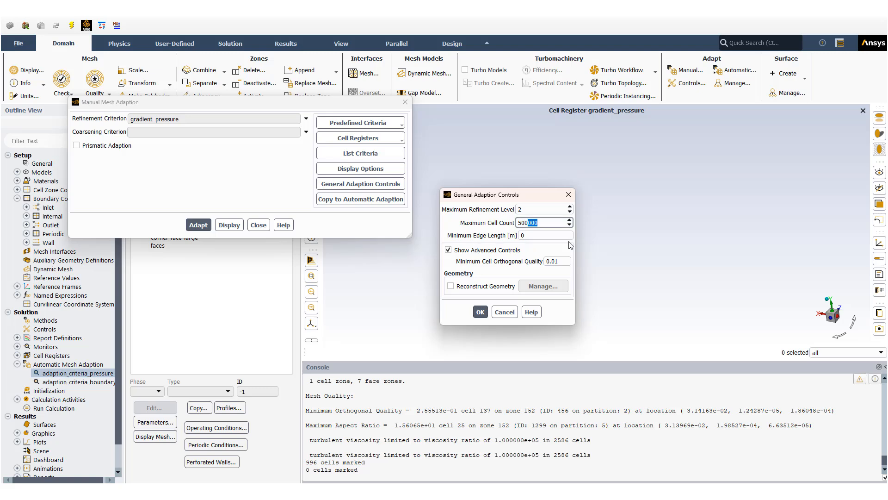
{"action": "left_click", "coordinate": [540, 223]}
{"action": "left_click", "coordinate": [481, 312]}
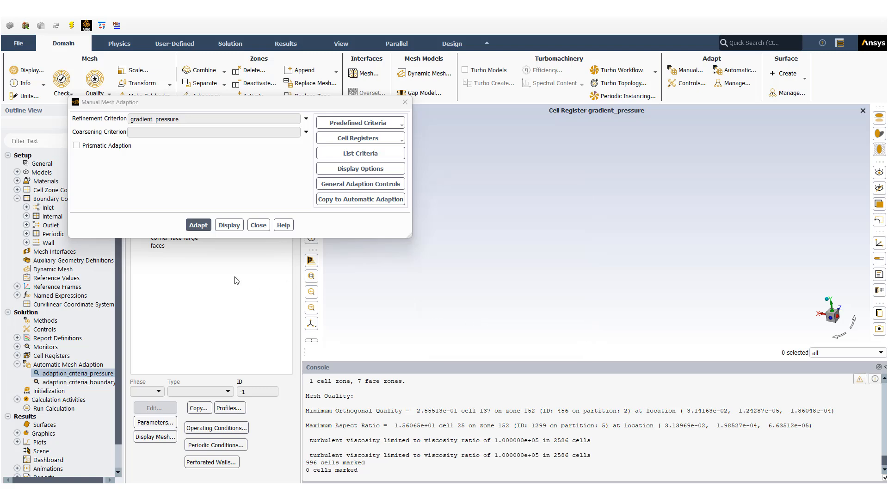
{"action": "left_click", "coordinate": [259, 225]}
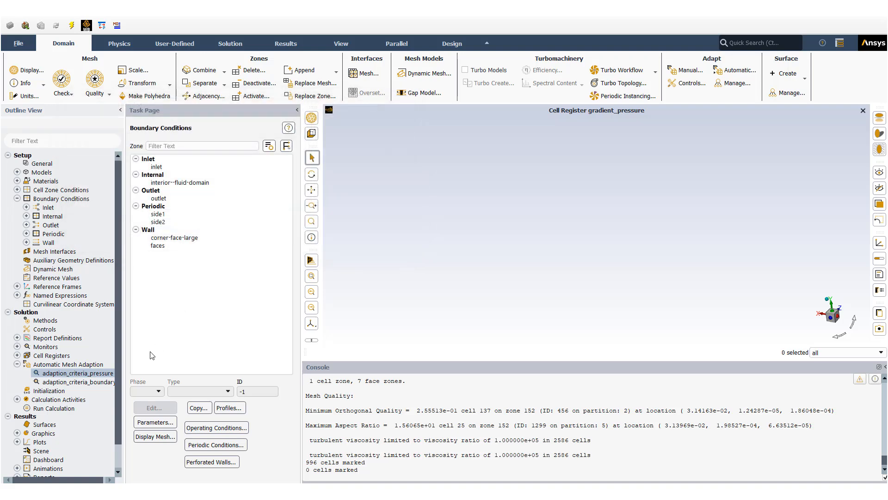
Examine the properties of the report-cell-count and report-def-dp report definitions, and close the Report Definitions dialog
{"action": "left_click", "coordinate": [98, 382]}
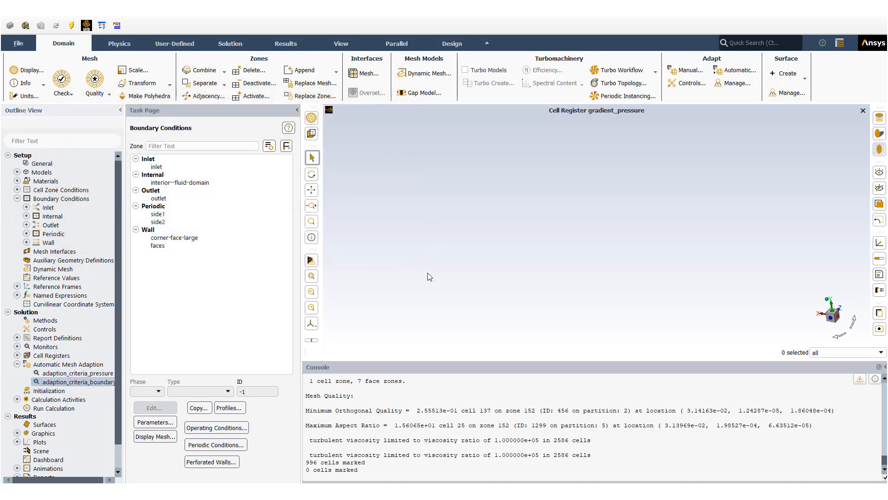
{"action": "left_click", "coordinate": [230, 44]}
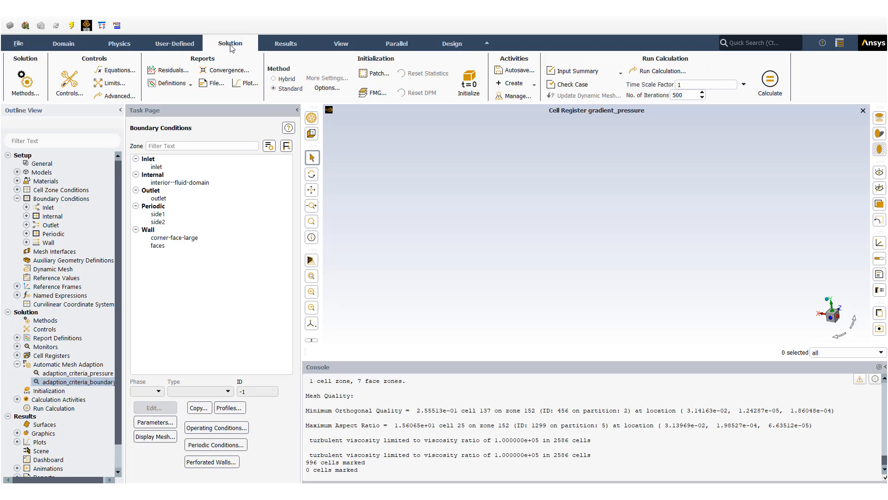
{"action": "left_click", "coordinate": [189, 85]}
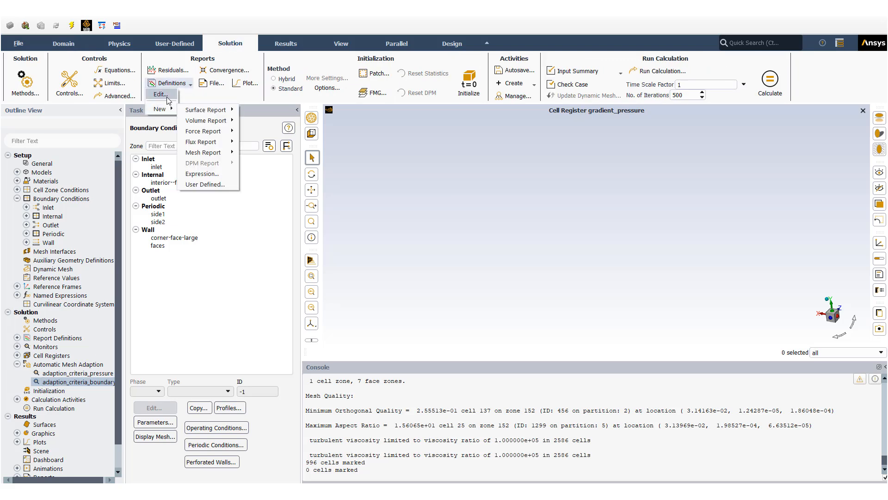
{"action": "left_click", "coordinate": [163, 95]}
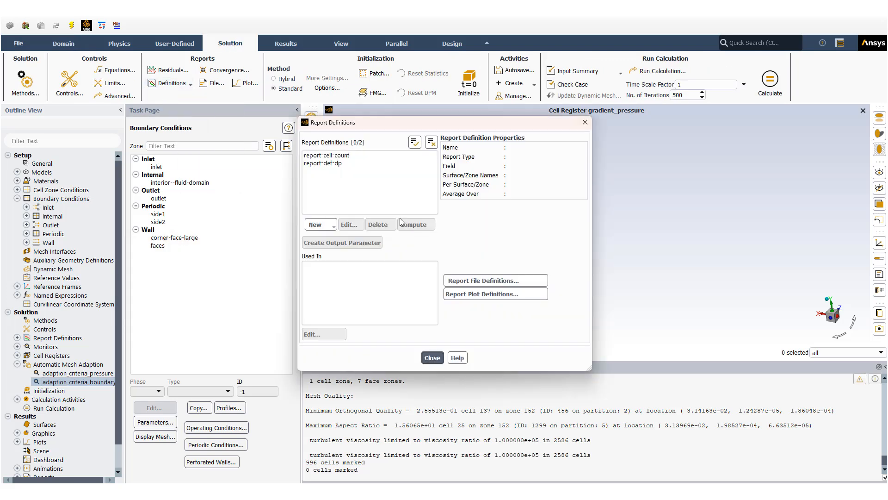
{"action": "left_click", "coordinate": [325, 156]}
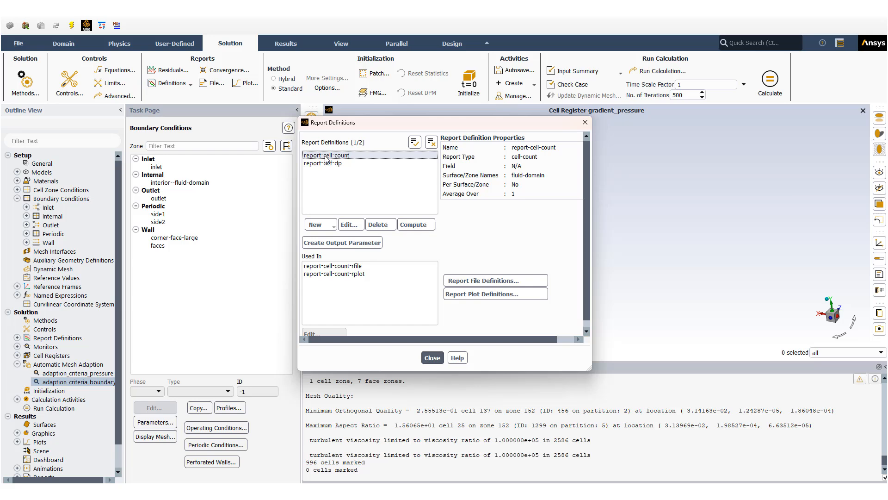
{"action": "left_click", "coordinate": [334, 163]}
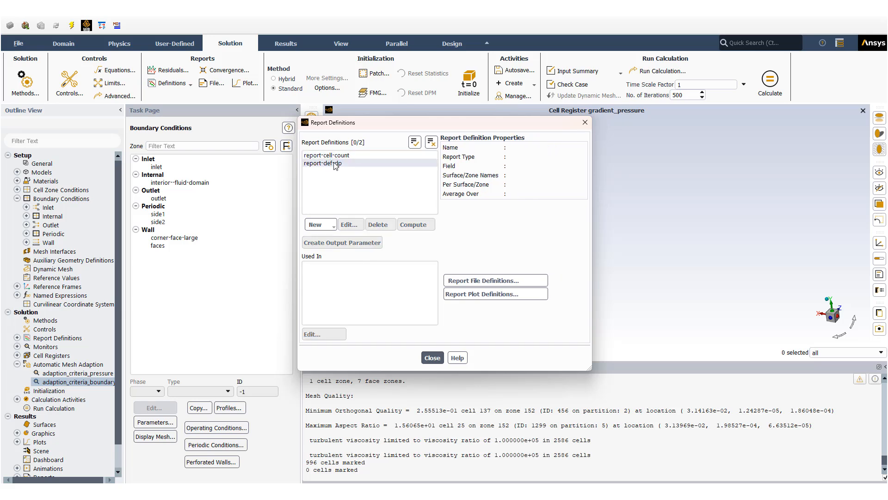
{"action": "left_click", "coordinate": [335, 164]}
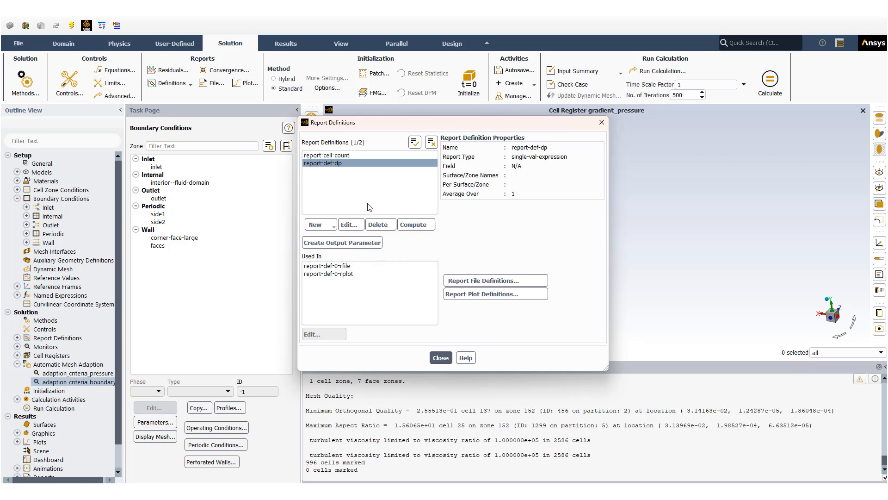
{"action": "left_click", "coordinate": [441, 357]}
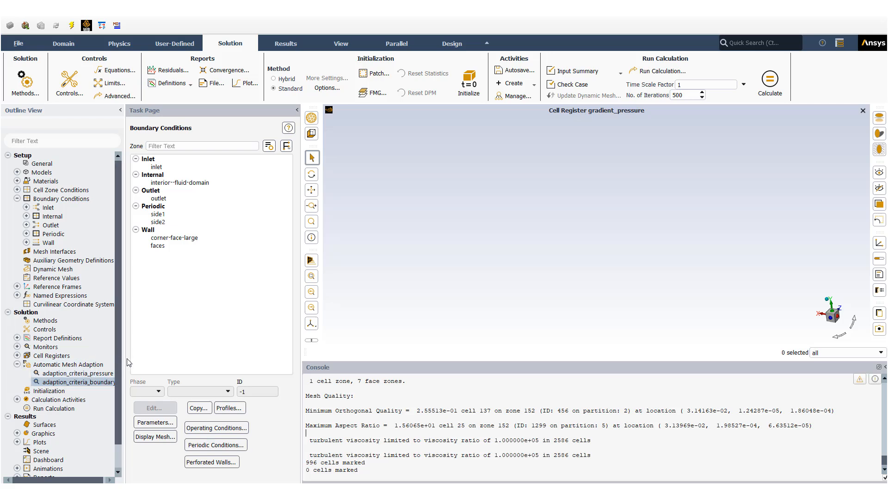
Widen the outline to read the full names of the boundary and pressure adaption criteria
{"action": "left_click_drag", "start_coordinate": [125, 359], "coordinate": [139, 359]}
{"action": "left_click", "coordinate": [108, 382]}
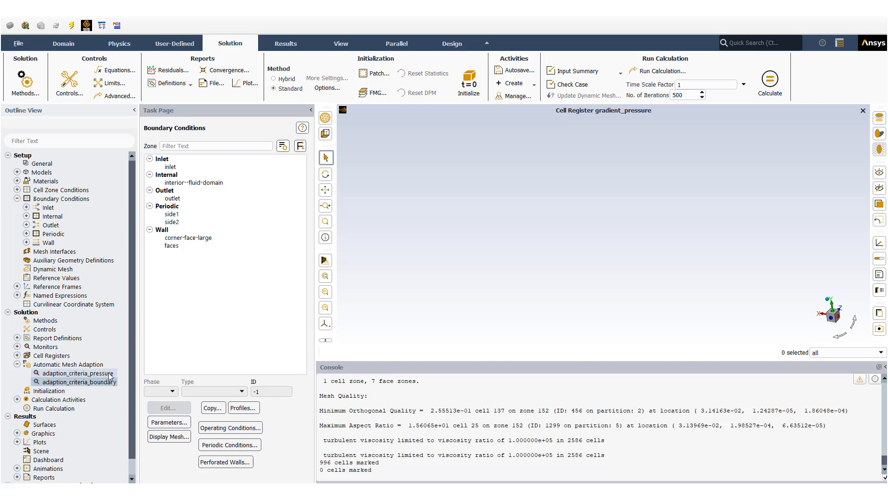
{"action": "left_click", "coordinate": [110, 374]}
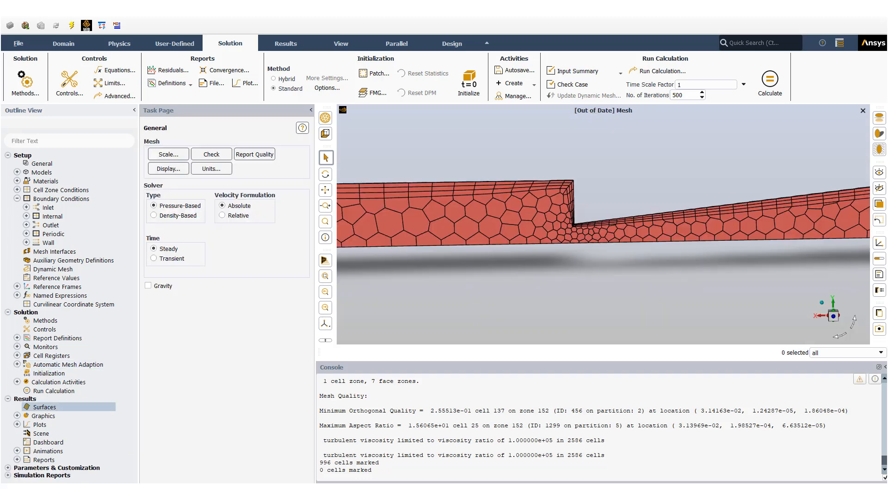
Start a new YZ plane surface and set its X position to 0.0303 m
{"action": "right_click", "coordinate": [43, 410]}
{"action": "mouse_move", "coordinate": [65, 425]}
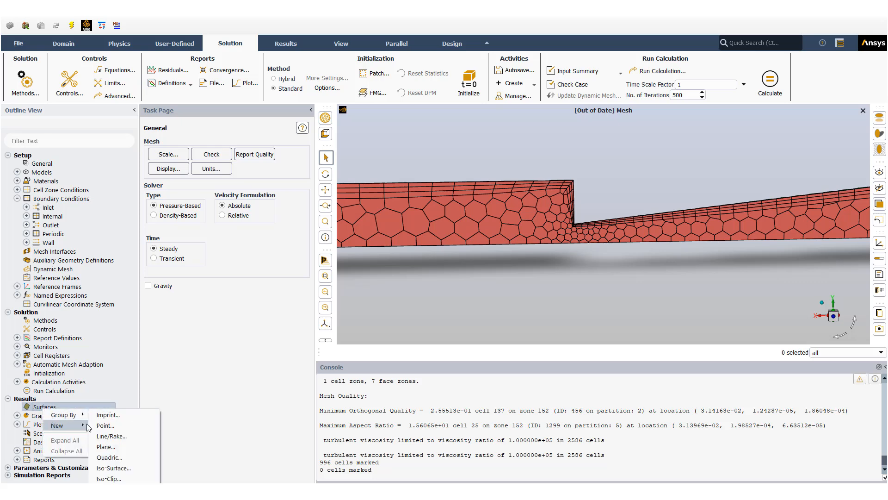
{"action": "left_click", "coordinate": [112, 447]}
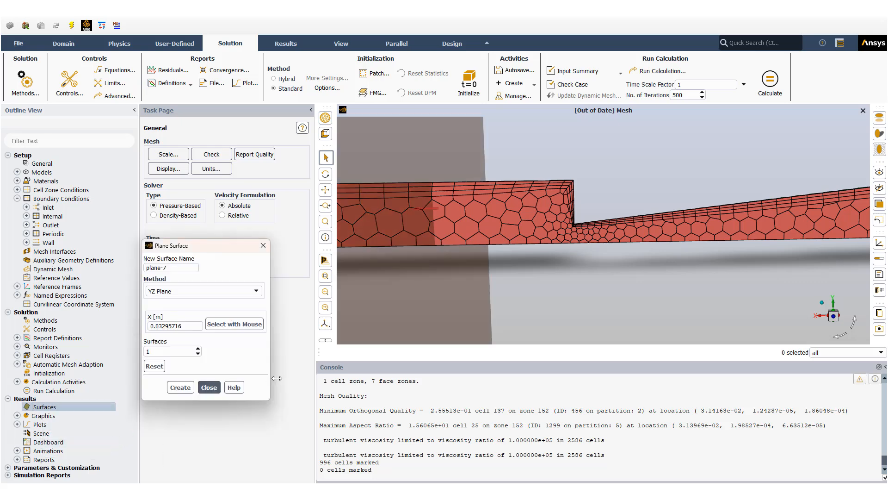
{"action": "middle_click_drag", "start_coordinate": [554, 262], "coordinate": [582, 264]}
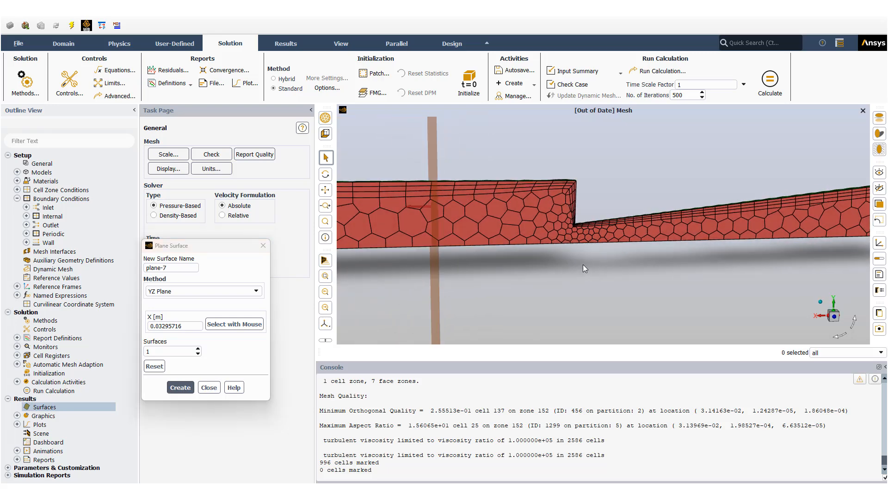
{"action": "left_click", "coordinate": [192, 326]}
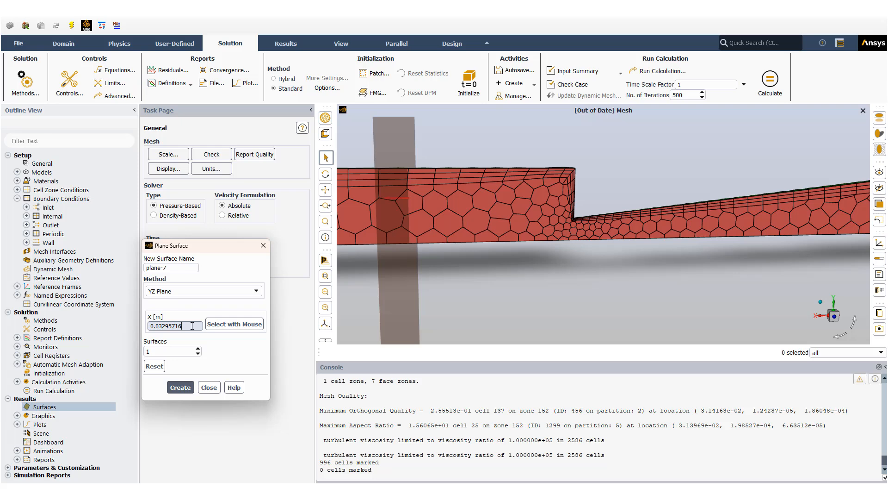
{"action": "key", "text": "BackSpace"}
{"action": "key", "text": "BackSpace"}
{"action": "key", "text": "BackSpace"}
{"action": "key", "text": "BackSpace"}
{"action": "key", "text": "BackSpace"}
{"action": "key", "text": "BackSpace"}
{"action": "type", "text": "03"}
{"action": "key", "text": "Return"}
Move the plane to the duct's contraction step at X about 0.0314 m, create the surface, and close the dialog
{"action": "left_click", "coordinate": [671, 249]}
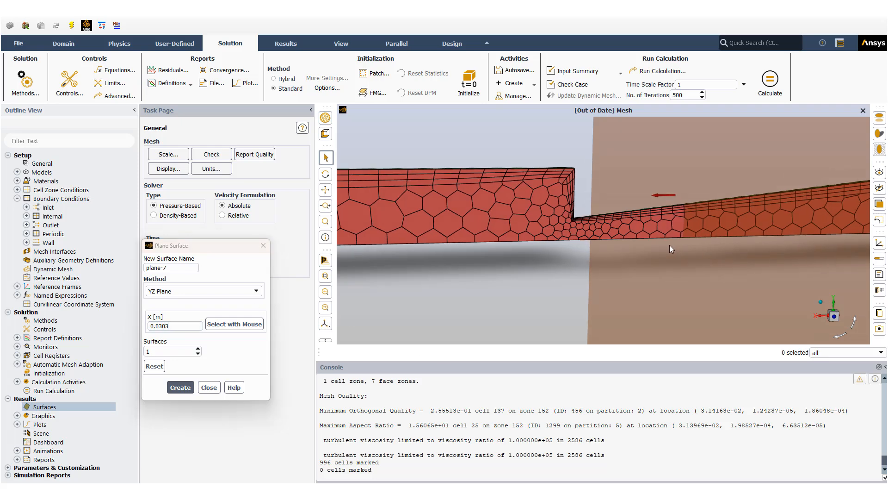
{"action": "left_click_drag", "start_coordinate": [671, 249], "coordinate": [624, 250]}
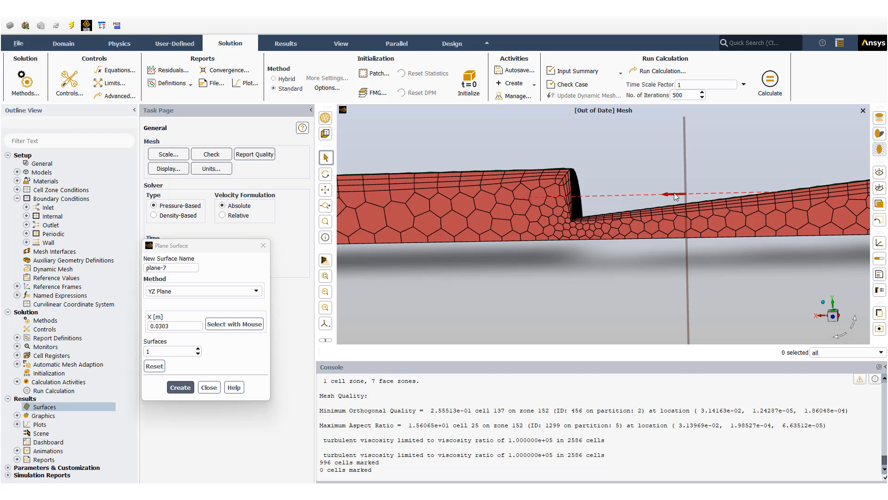
{"action": "left_click_drag", "start_coordinate": [674, 196], "coordinate": [636, 202]}
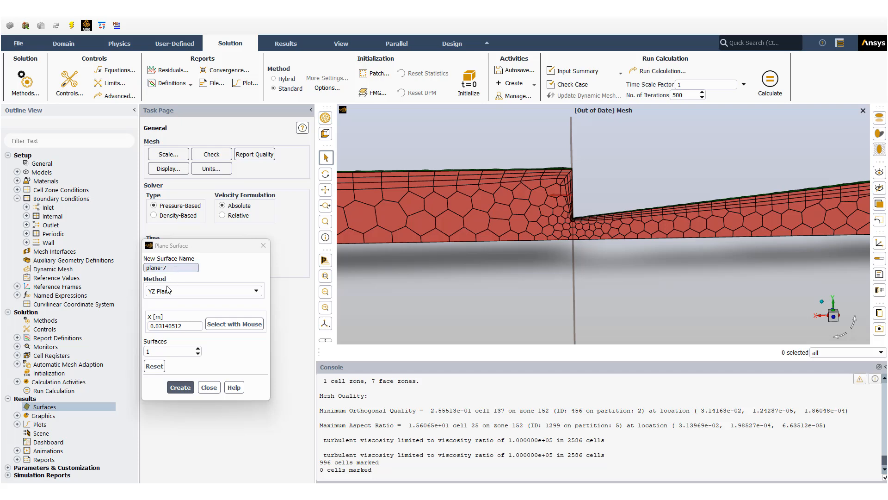
{"action": "left_click", "coordinate": [180, 388]}
{"action": "left_click", "coordinate": [208, 388]}
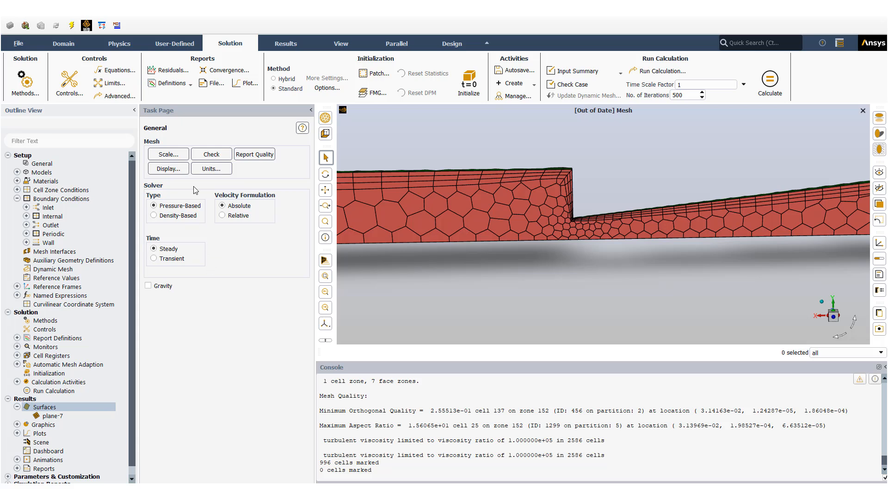
Display the mesh of plane-7 only, viewed face-on along the X axis and fitted to the graphics window, and close the Mesh Display dialog
{"action": "left_click", "coordinate": [171, 170]}
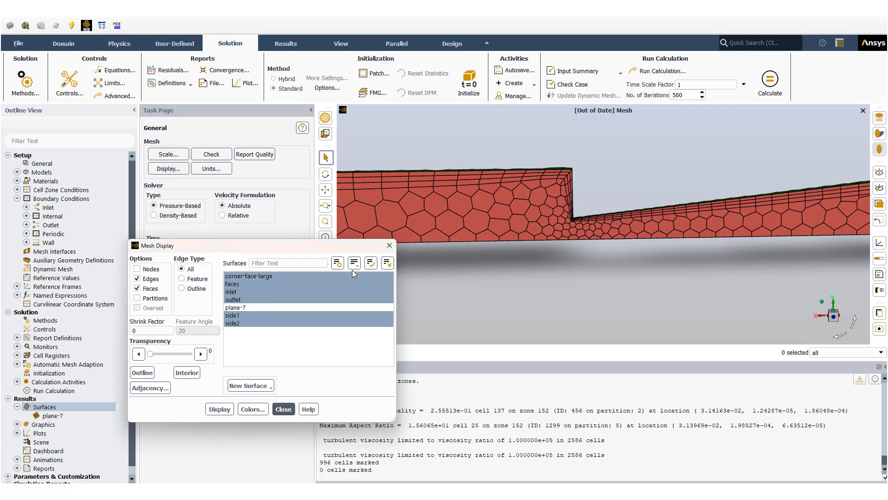
{"action": "left_click", "coordinate": [387, 263]}
{"action": "left_click", "coordinate": [244, 307]}
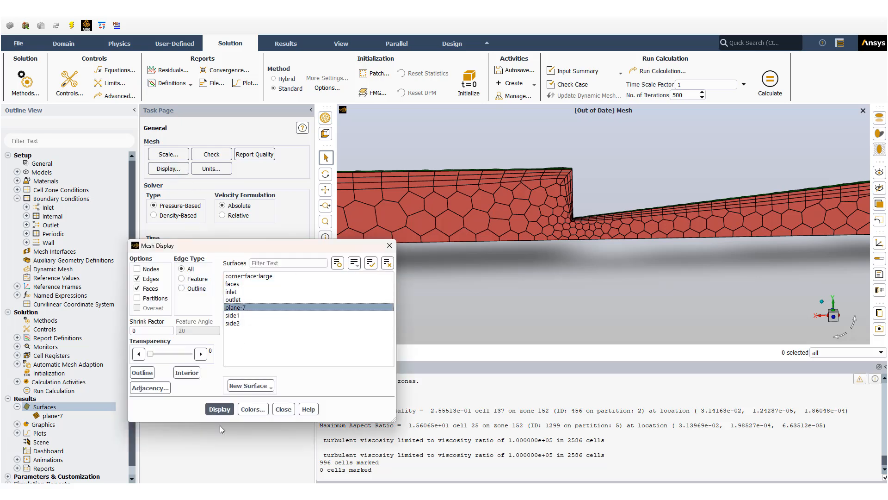
{"action": "left_click", "coordinate": [219, 409]}
{"action": "left_click_drag", "start_coordinate": [606, 299], "coordinate": [666, 321]}
{"action": "left_click", "coordinate": [829, 322]}
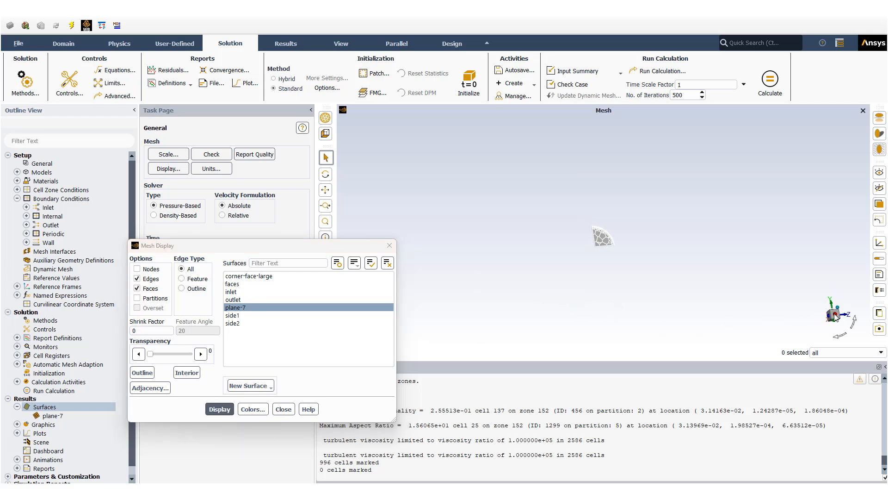
{"action": "left_click_drag", "start_coordinate": [295, 249], "coordinate": [206, 177]}
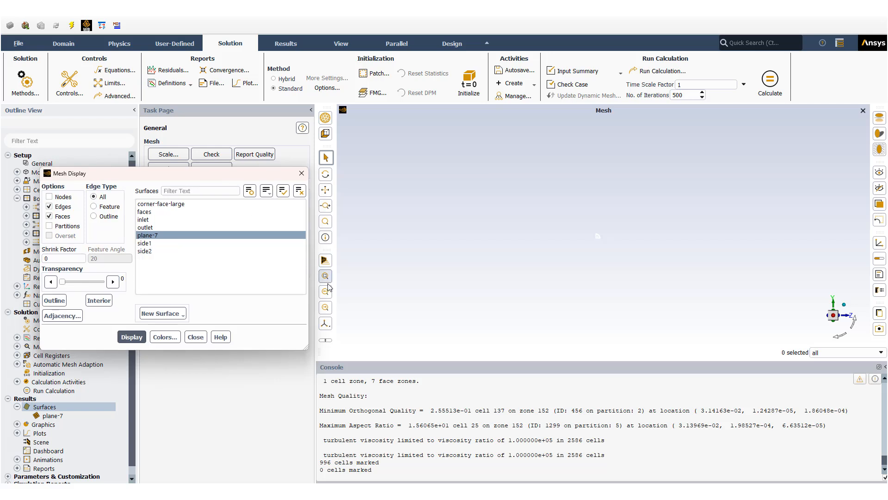
{"action": "left_click", "coordinate": [324, 278]}
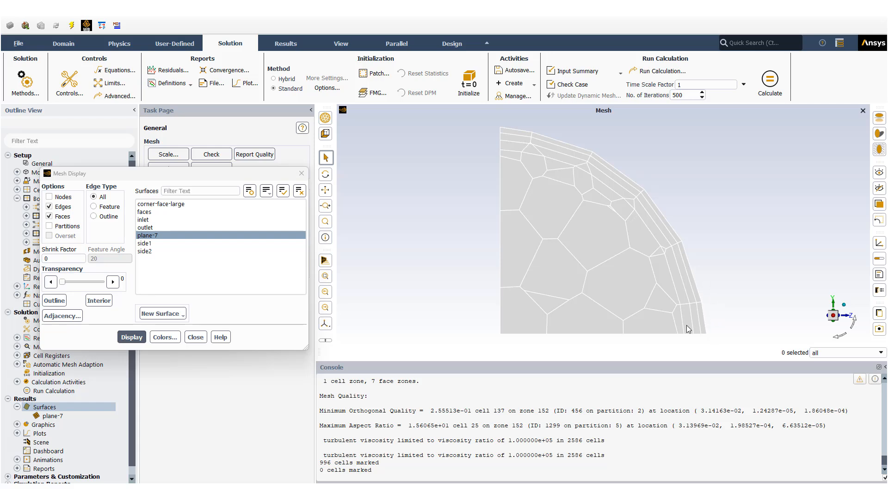
{"action": "left_click", "coordinate": [195, 337]}
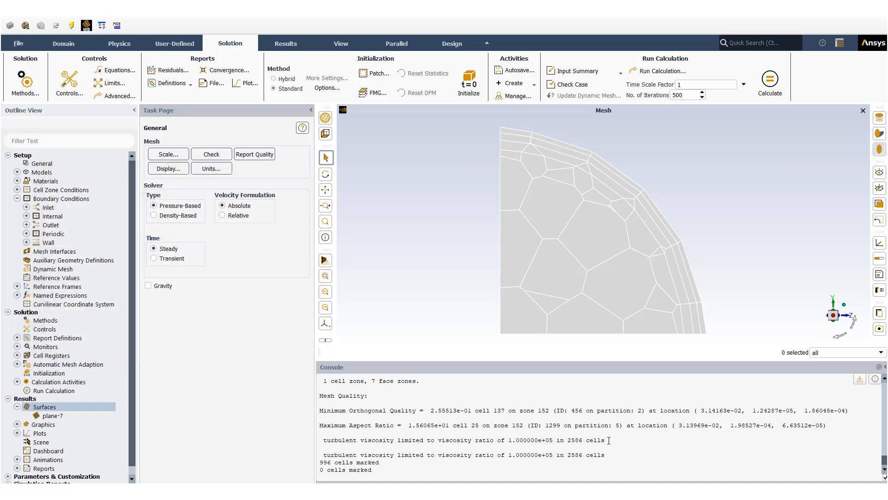
Run the calculation for 500 iterations, monitoring the residuals, cell count and pressure drop plots, and dismiss the completion message
{"action": "left_click", "coordinate": [51, 392]}
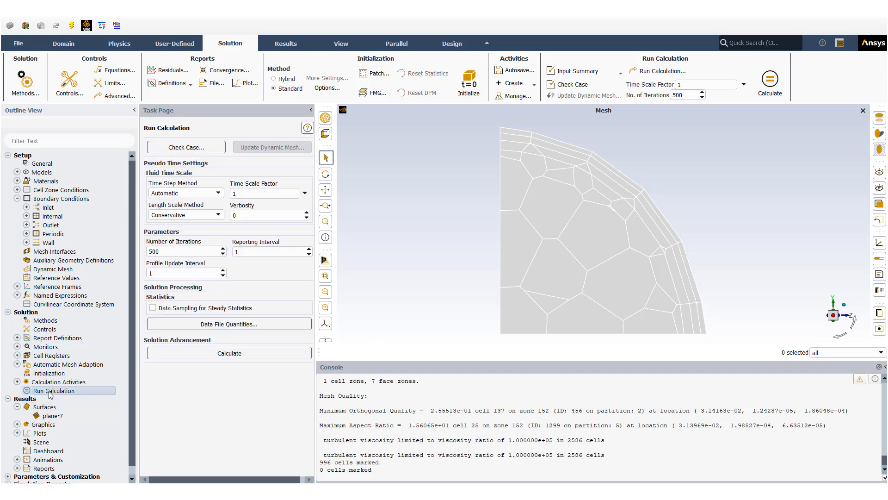
{"action": "left_click", "coordinate": [211, 355]}
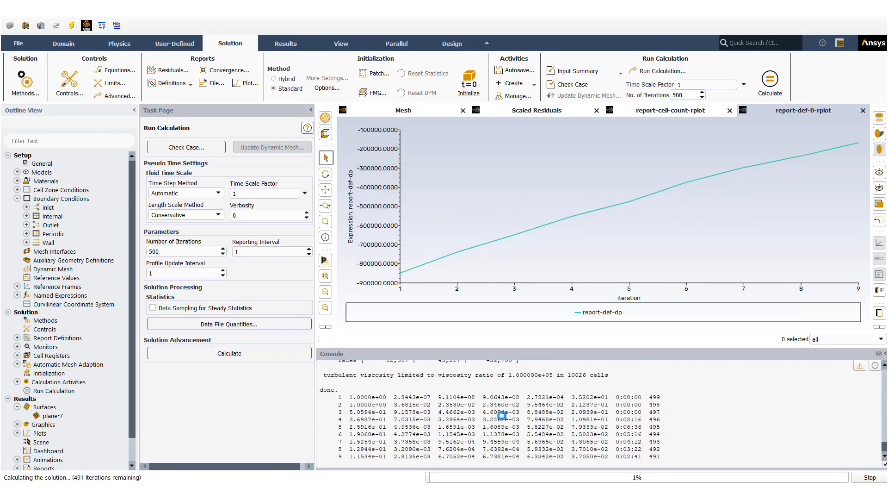
{"action": "left_click", "coordinate": [524, 112]}
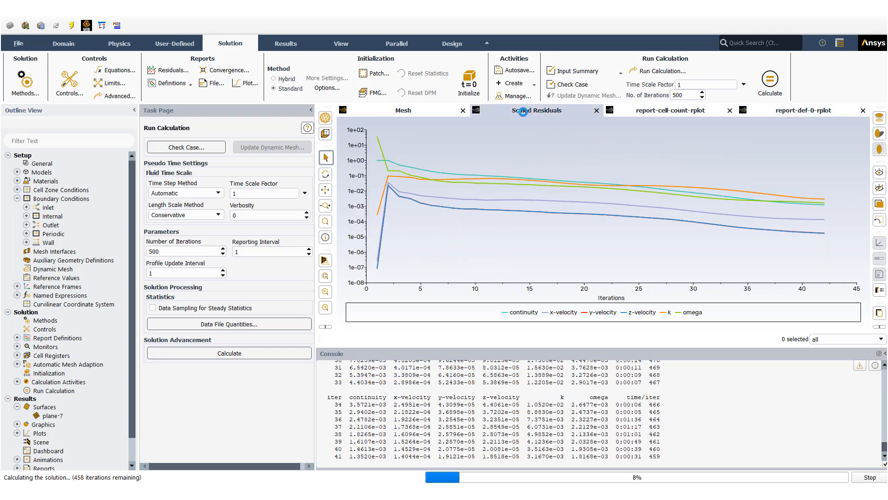
{"action": "left_click", "coordinate": [654, 113]}
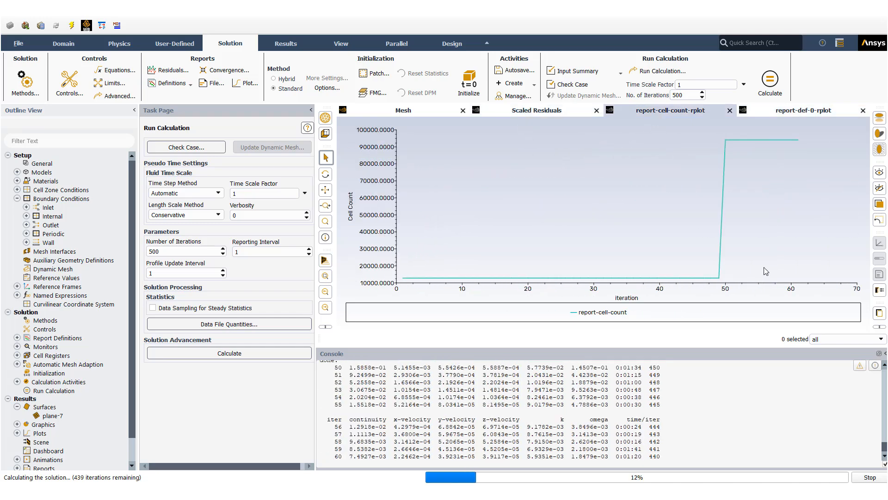
{"action": "mouse_move", "coordinate": [763, 143]}
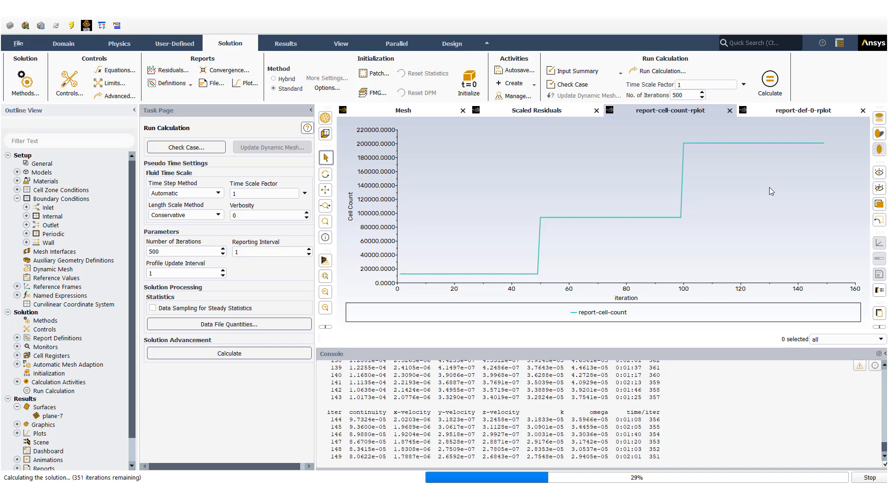
{"action": "left_click", "coordinate": [783, 112]}
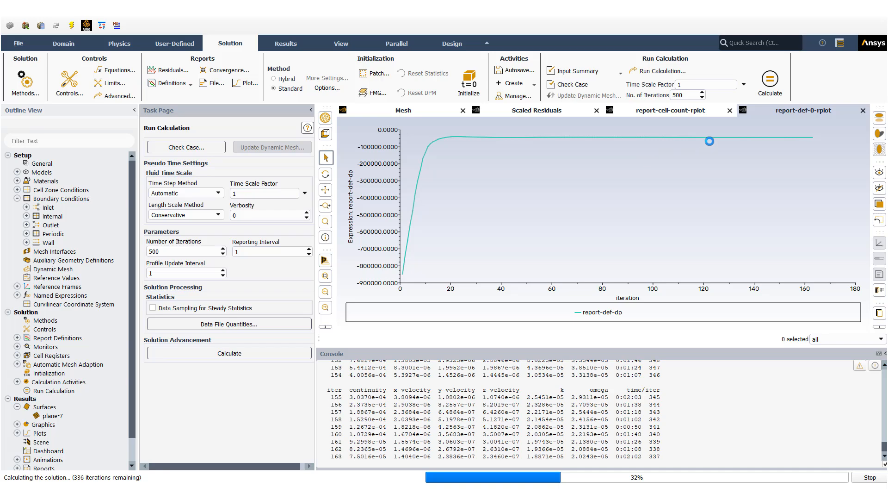
{"action": "left_click", "coordinate": [686, 113]}
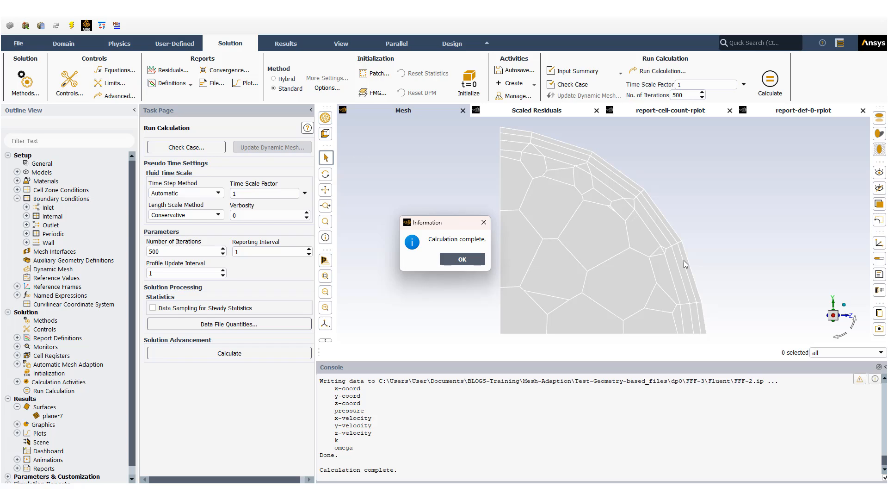
{"action": "left_click", "coordinate": [455, 261]}
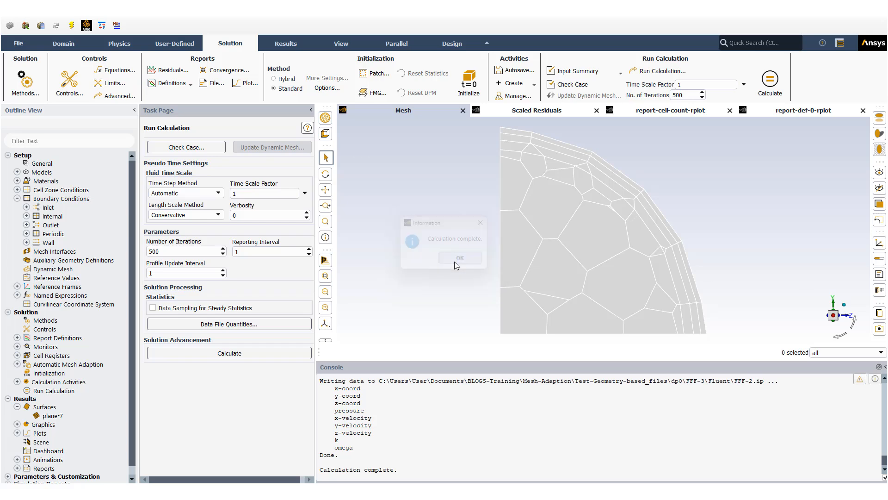
Review the final residuals, cell-count and pressure-drop plots, and print the mesh size to compare its cell count with the plot
{"action": "left_click", "coordinate": [538, 111]}
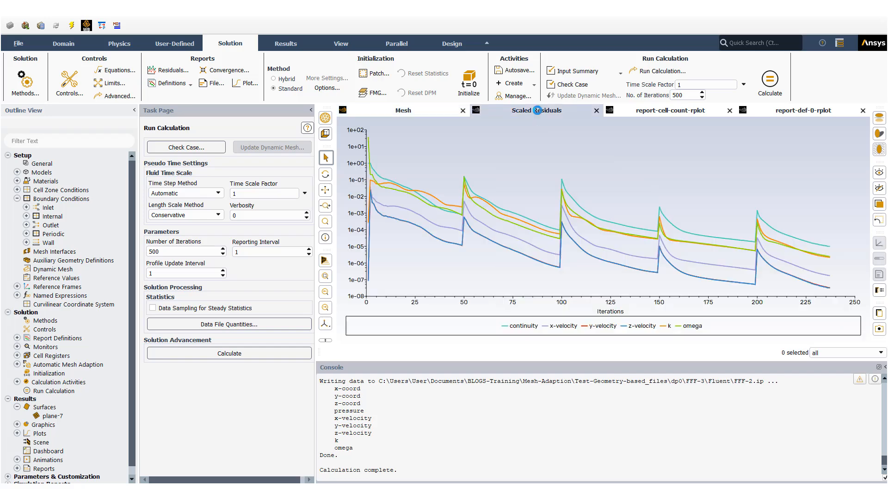
{"action": "left_click", "coordinate": [661, 113]}
{"action": "mouse_move", "coordinate": [806, 145]}
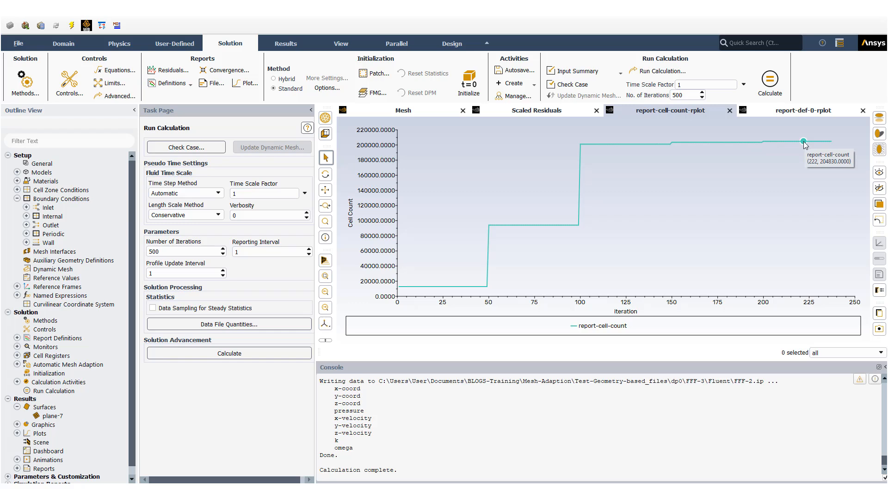
{"action": "left_click", "coordinate": [805, 113]}
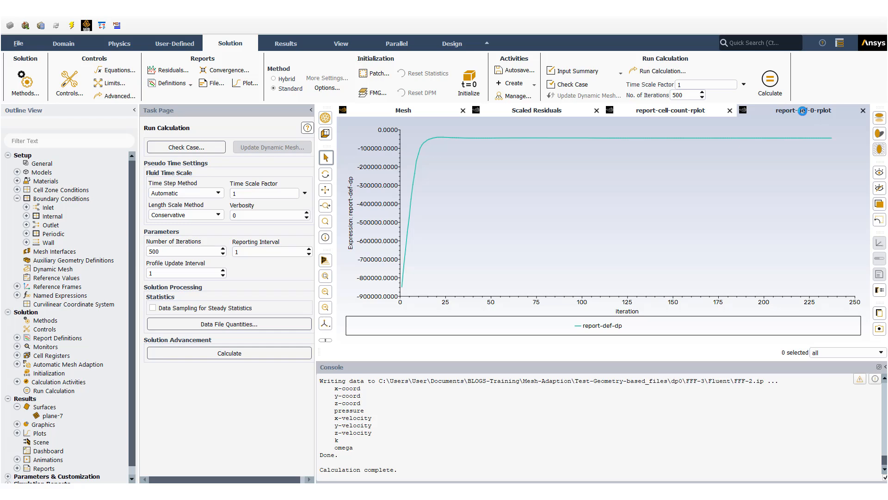
{"action": "mouse_move", "coordinate": [807, 138]}
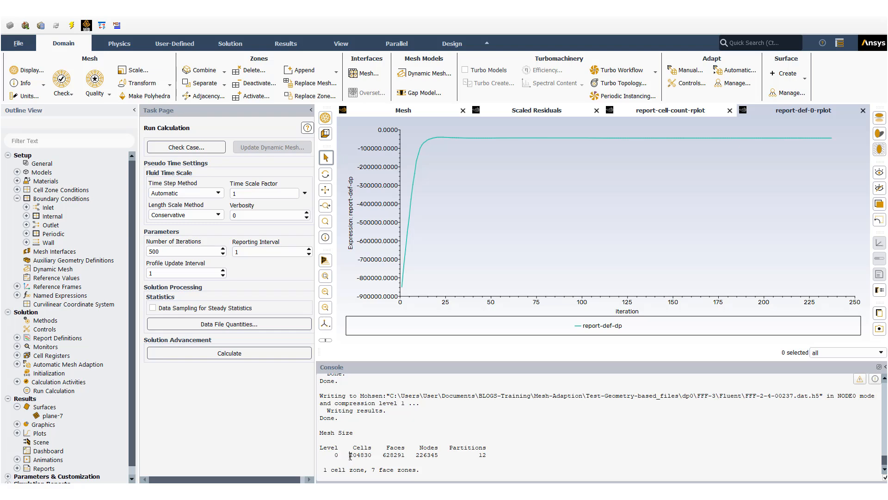
{"action": "left_click_drag", "start_coordinate": [350, 455], "coordinate": [372, 455]}
{"action": "left_click", "coordinate": [640, 110]}
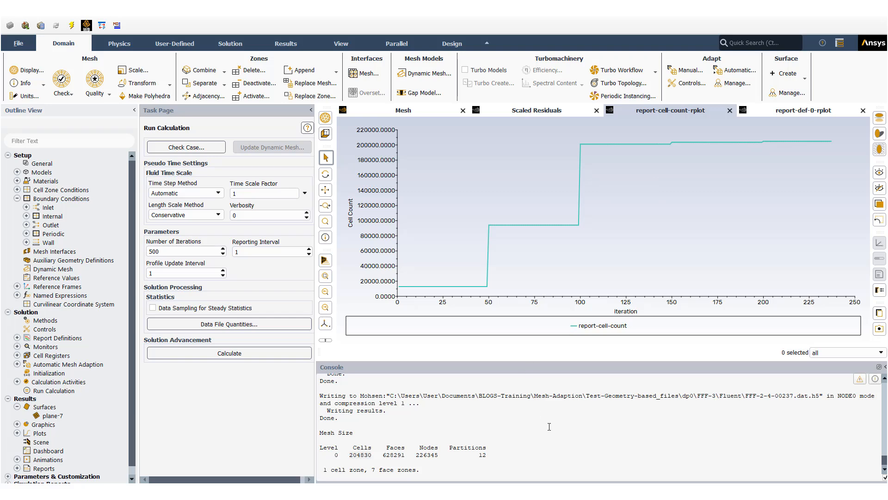
Enlarge the console, examine the original, adapted and changed grid sizes of each mesh adaption in the calculation history, and restore the console's height
{"action": "scroll", "coordinate": [549, 426], "scroll_direction": "up", "scroll_amount": 1}
{"action": "left_click_drag", "start_coordinate": [560, 352], "coordinate": [558, 244]}
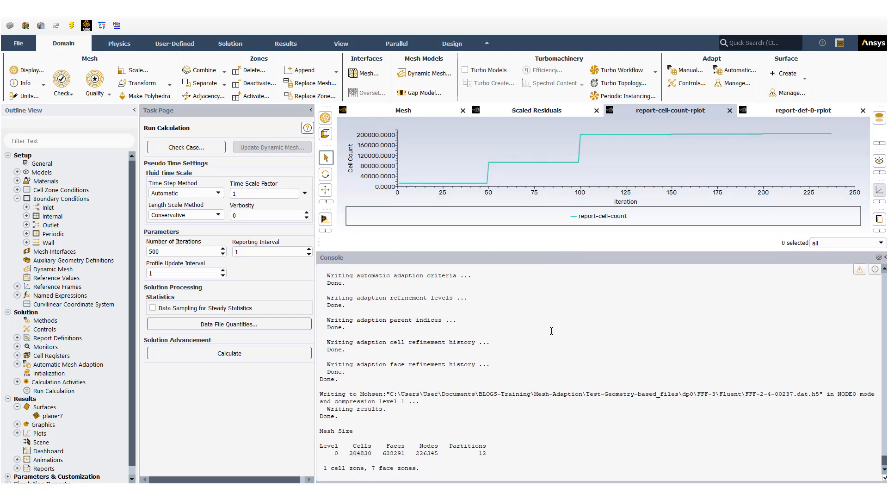
{"action": "scroll", "coordinate": [552, 330], "scroll_direction": "up", "scroll_amount": 20}
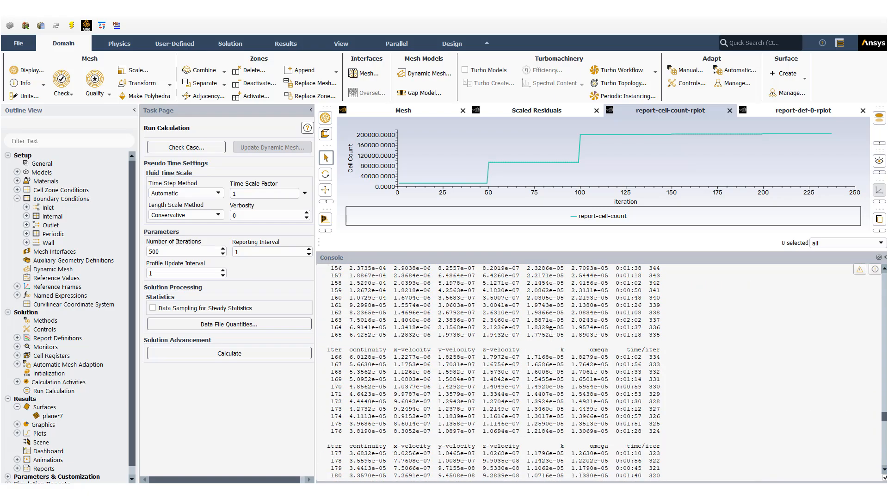
{"action": "scroll", "coordinate": [552, 333], "scroll_direction": "up", "scroll_amount": 20}
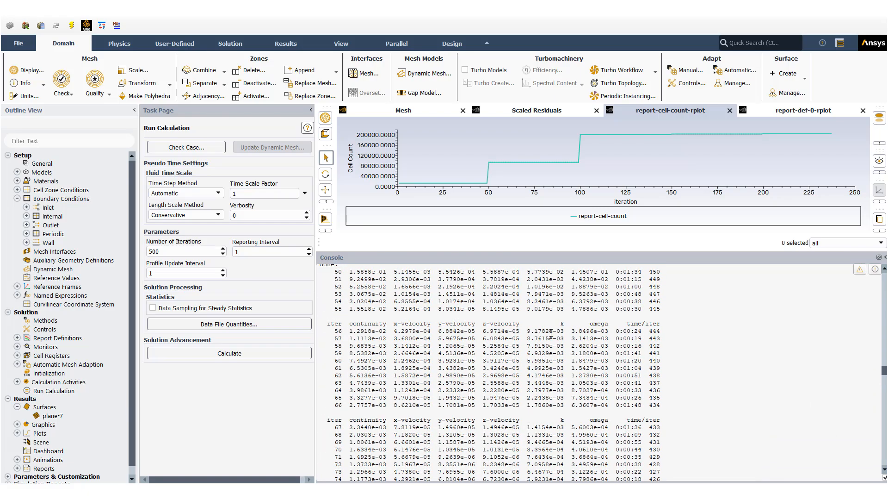
{"action": "scroll", "coordinate": [552, 332], "scroll_direction": "up", "scroll_amount": 20}
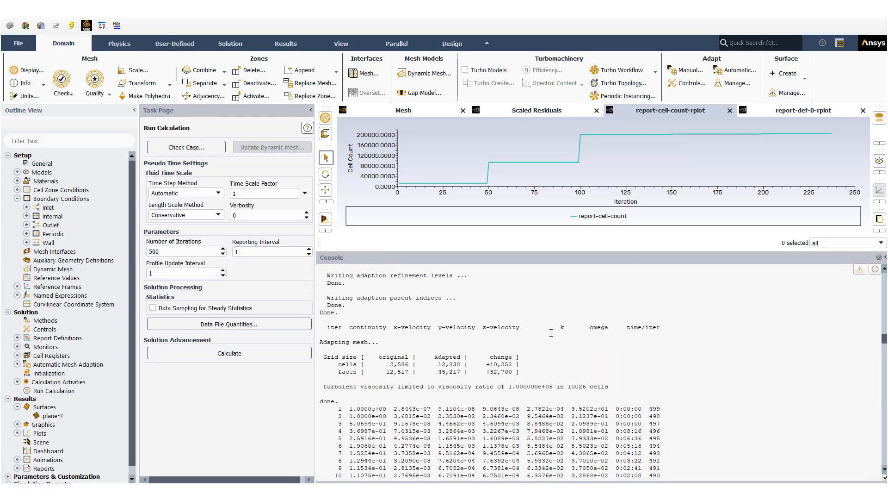
{"action": "scroll", "coordinate": [552, 332], "scroll_direction": "up", "scroll_amount": 6}
{"action": "scroll", "coordinate": [552, 333], "scroll_direction": "down", "scroll_amount": 8}
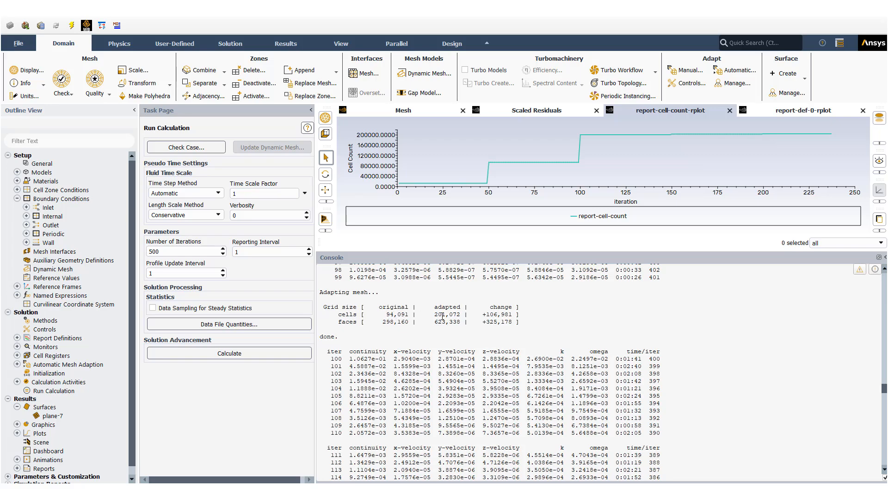
{"action": "scroll", "coordinate": [442, 316], "scroll_direction": "down", "scroll_amount": 15}
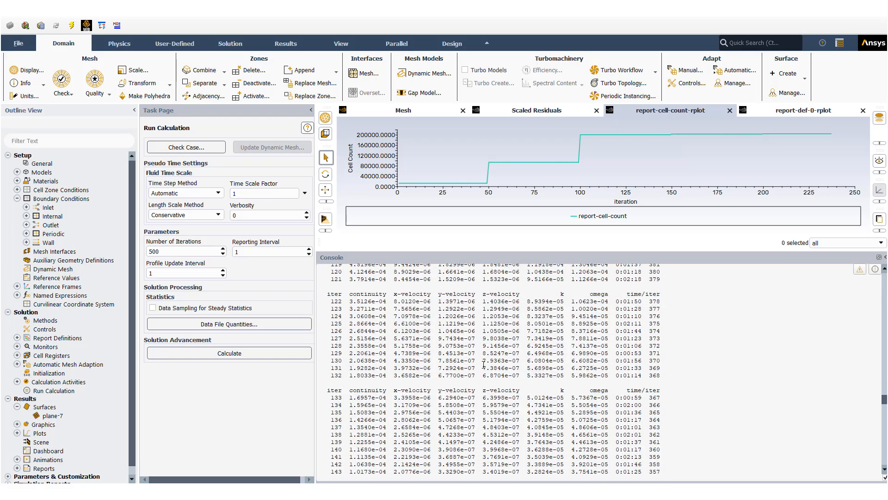
{"action": "scroll", "coordinate": [483, 365], "scroll_direction": "down", "scroll_amount": 9}
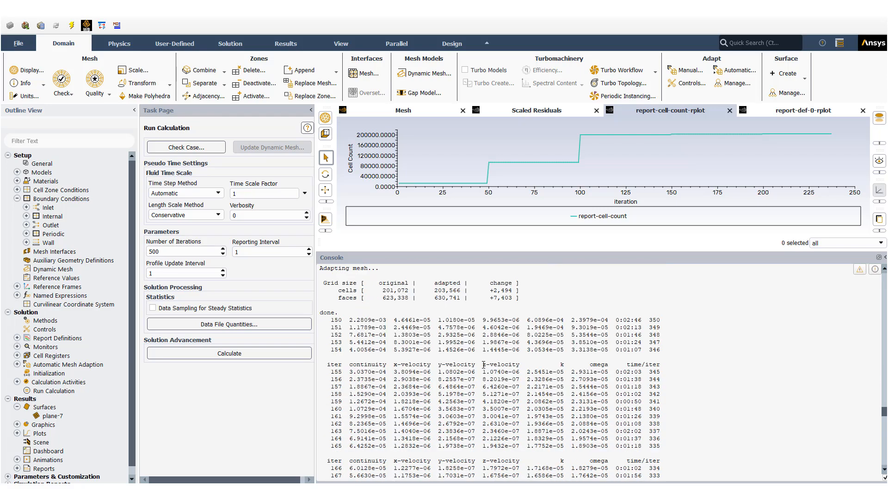
{"action": "left_click_drag", "start_coordinate": [493, 291], "coordinate": [504, 292]}
{"action": "scroll", "coordinate": [504, 380], "scroll_direction": "down", "scroll_amount": 20}
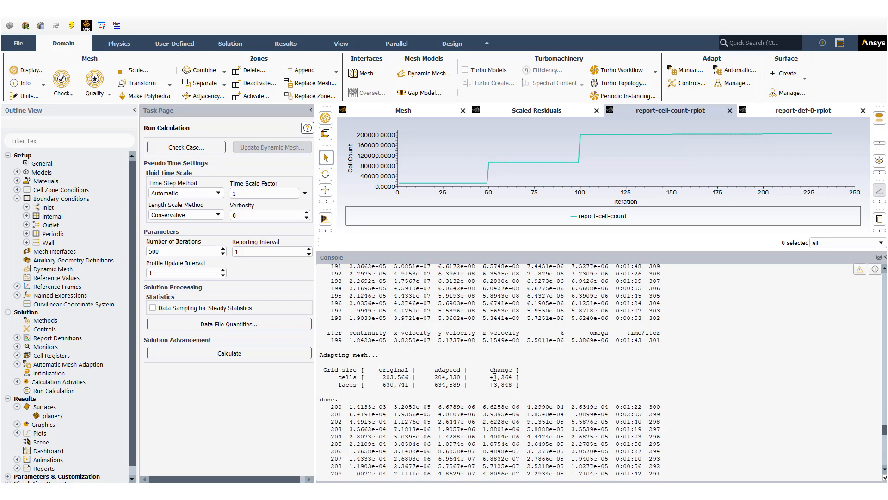
{"action": "left_click_drag", "start_coordinate": [493, 377], "coordinate": [505, 377]}
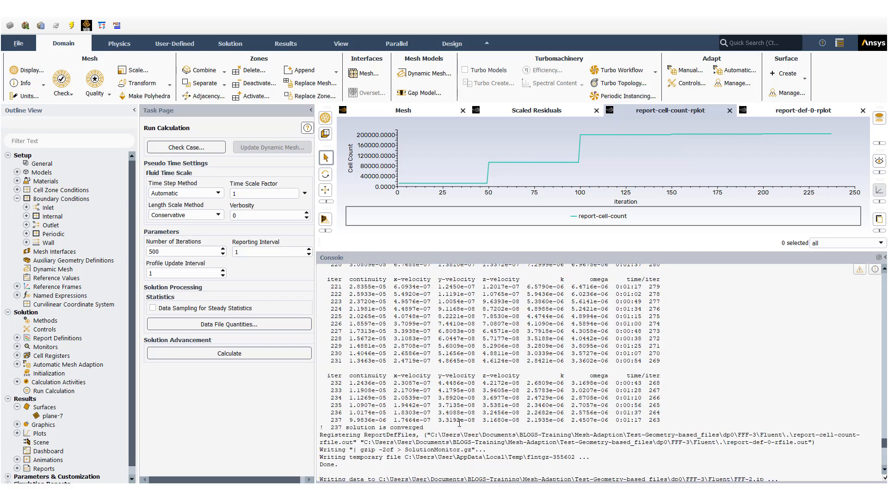
{"action": "left_click_drag", "start_coordinate": [561, 257], "coordinate": [560, 415]}
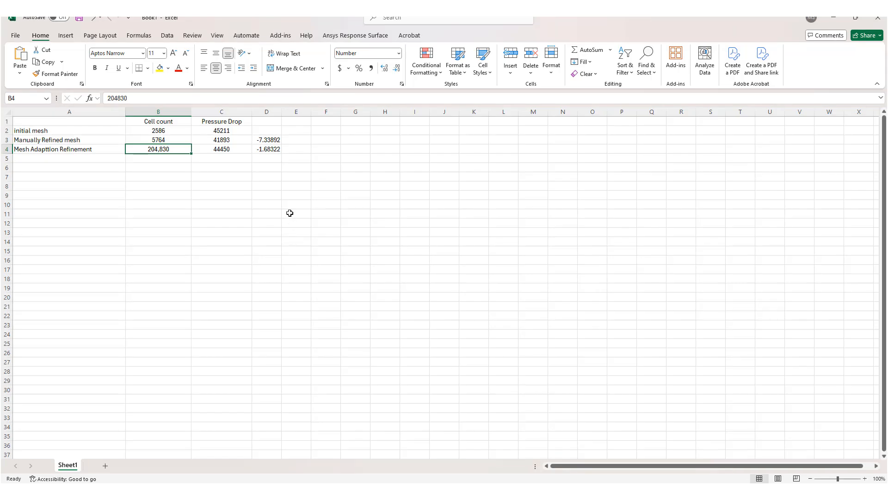
Compare the cell counts and pressure drops of the initial and manually refined meshes, and check the formula for their percentage difference
{"action": "left_click", "coordinate": [95, 141]}
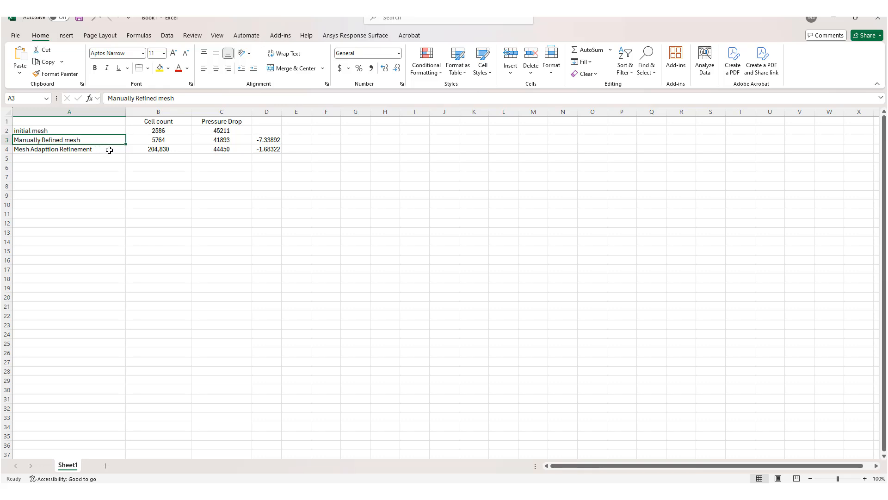
{"action": "left_click", "coordinate": [109, 150]}
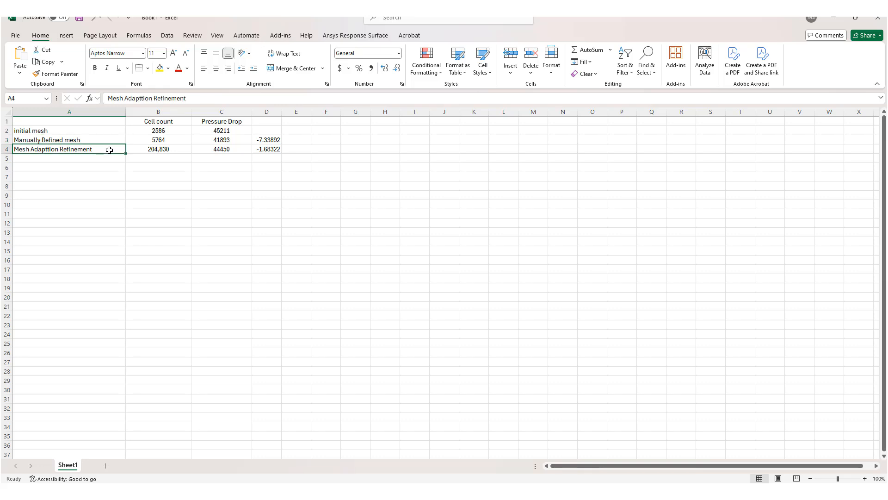
{"action": "left_click", "coordinate": [183, 130]}
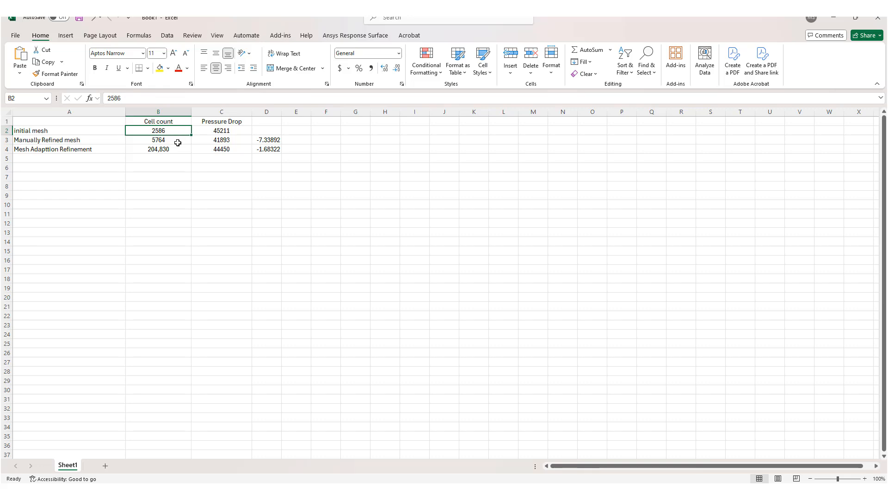
{"action": "left_click", "coordinate": [178, 138]}
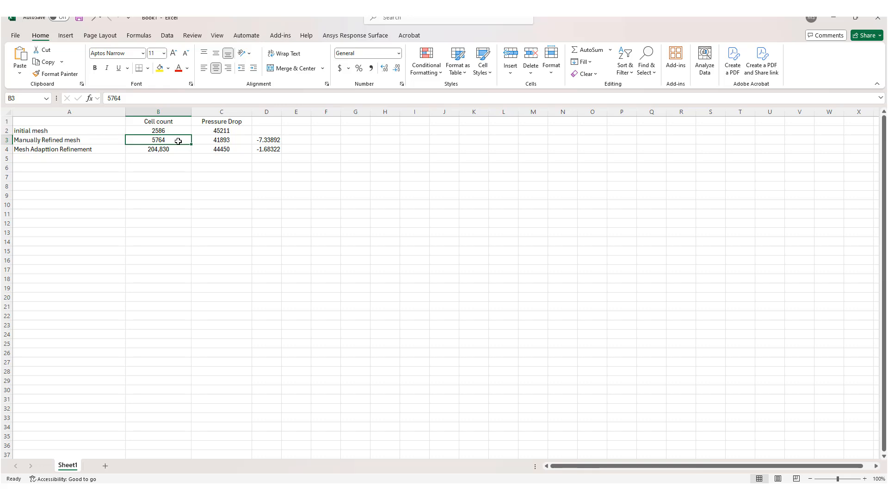
{"action": "left_click", "coordinate": [241, 130]}
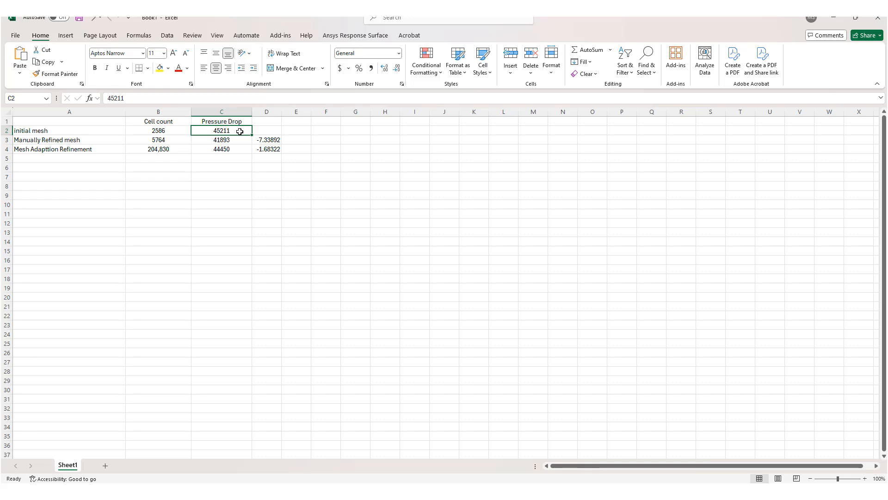
{"action": "left_click", "coordinate": [237, 140]}
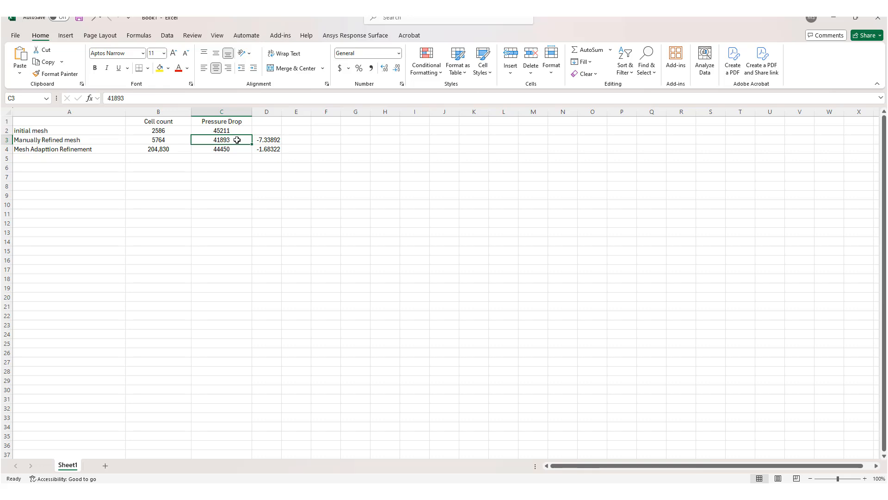
{"action": "left_click", "coordinate": [266, 140]}
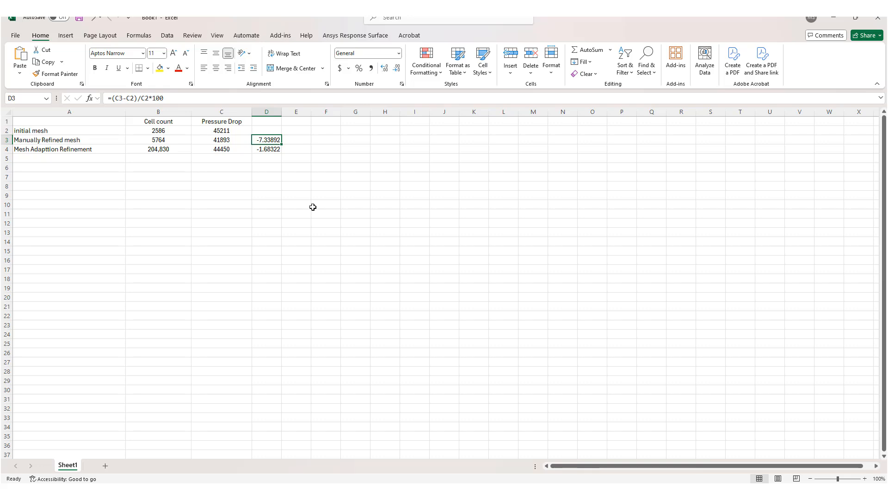
Compare the mesh-adaption result's cell count, pressure drop and percentage difference with those of the initial mesh
{"action": "left_click", "coordinate": [181, 148]}
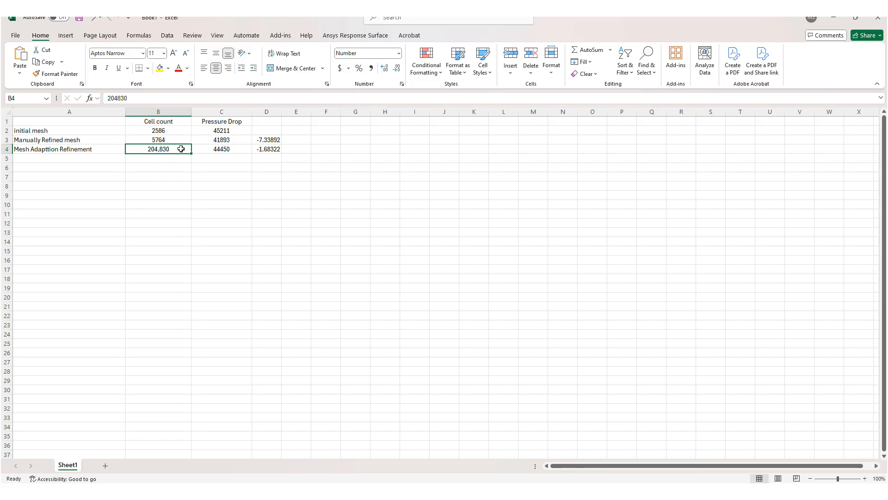
{"action": "left_click", "coordinate": [181, 132]}
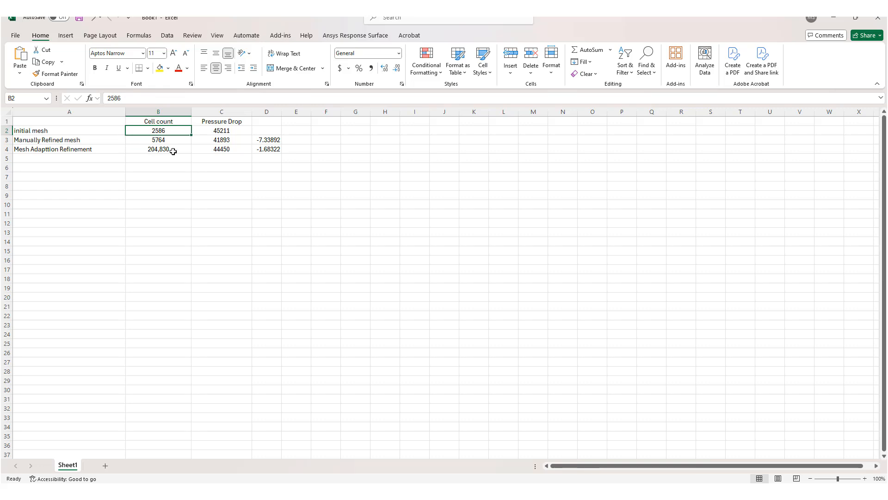
{"action": "left_click", "coordinate": [241, 151]}
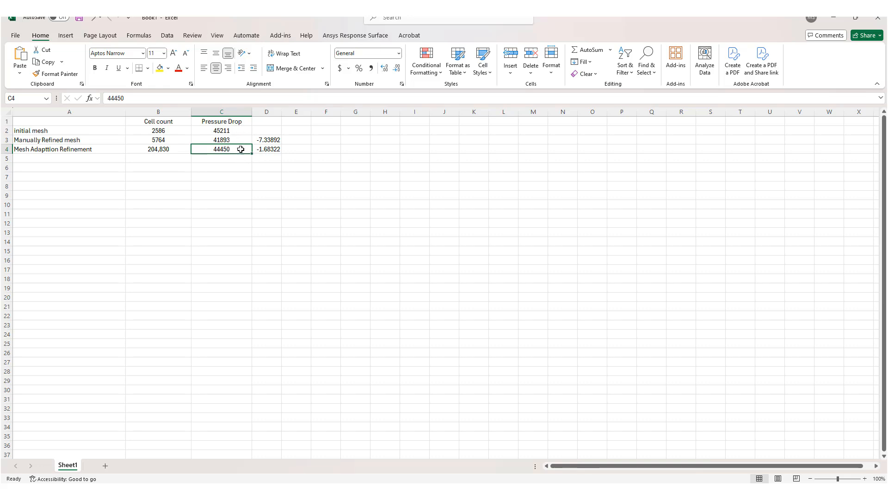
{"action": "left_click", "coordinate": [232, 130]}
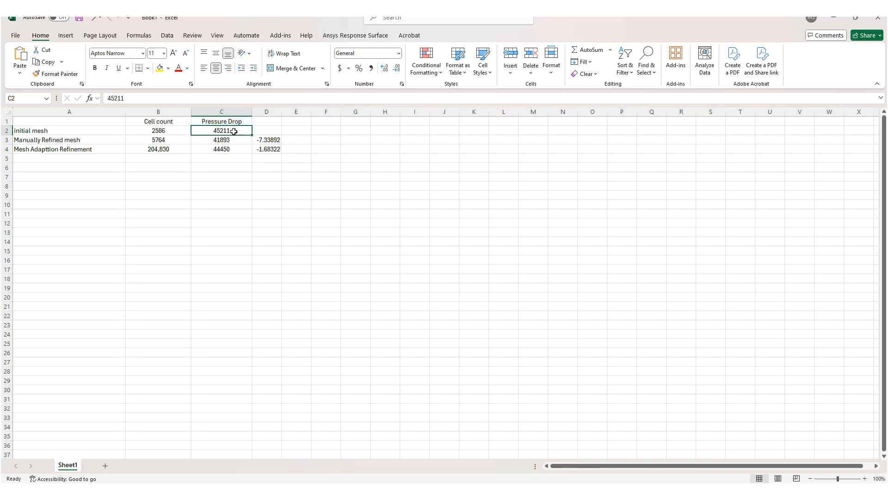
{"action": "left_click", "coordinate": [270, 149]}
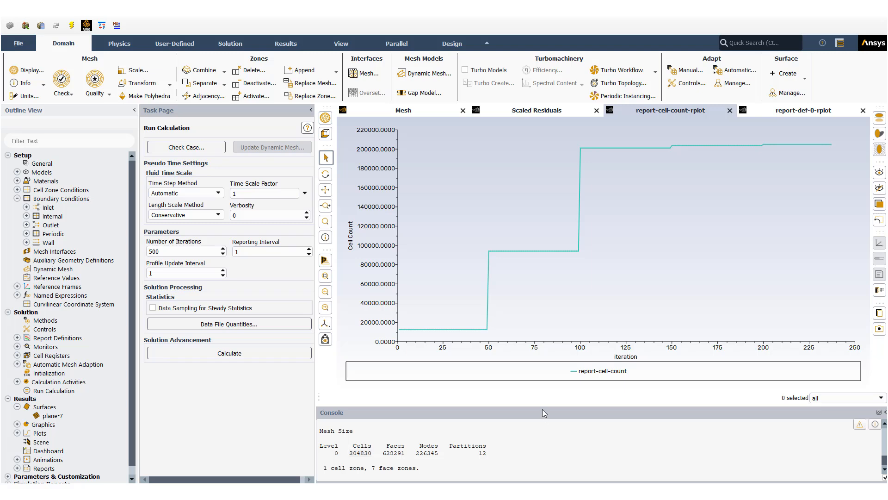
Enlarge the console and evaluate the mesh quality, examining the reported minimum orthogonal quality and its warning
{"action": "left_click_drag", "start_coordinate": [542, 407], "coordinate": [540, 347]}
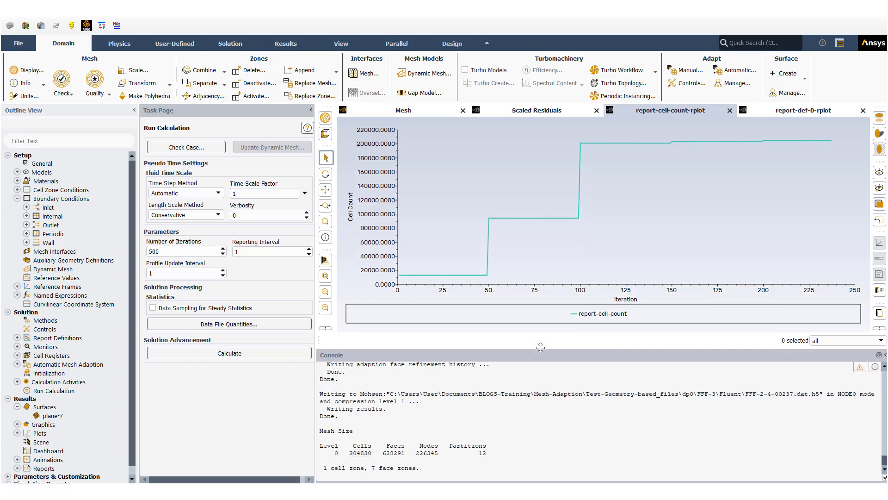
{"action": "left_click", "coordinate": [97, 94]}
{"action": "left_click", "coordinate": [104, 104]}
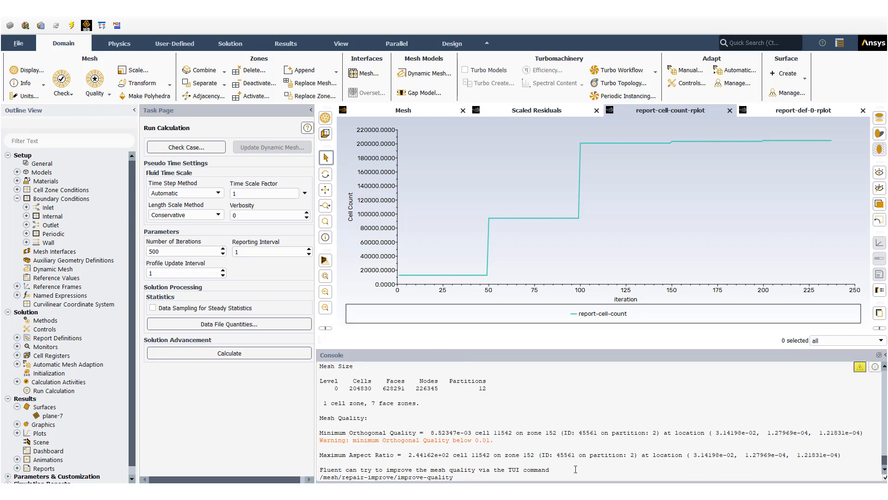
{"action": "left_click_drag", "start_coordinate": [431, 433], "coordinate": [489, 441]}
{"action": "left_click", "coordinate": [512, 441]}
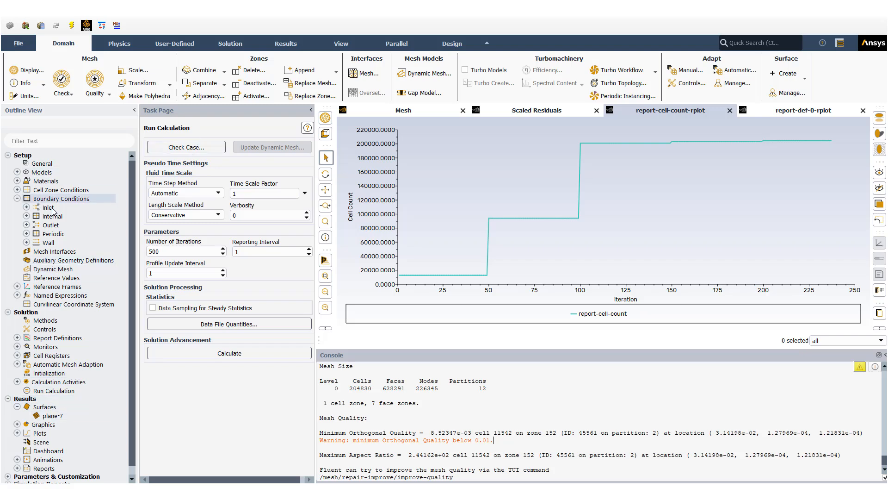
Display the adapted mesh on plane-7 only, with edges and faces shown
{"action": "left_click", "coordinate": [42, 163]}
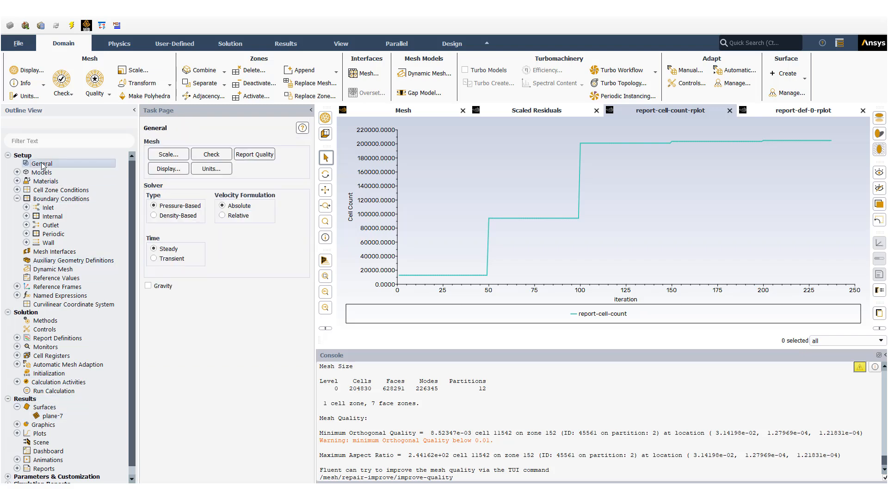
{"action": "left_click", "coordinate": [52, 416]}
{"action": "left_click", "coordinate": [163, 169]}
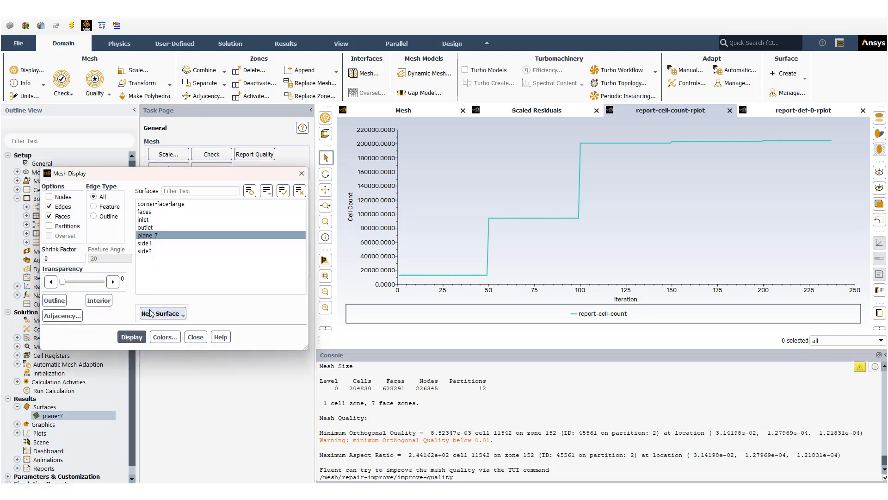
{"action": "left_click", "coordinate": [131, 337]}
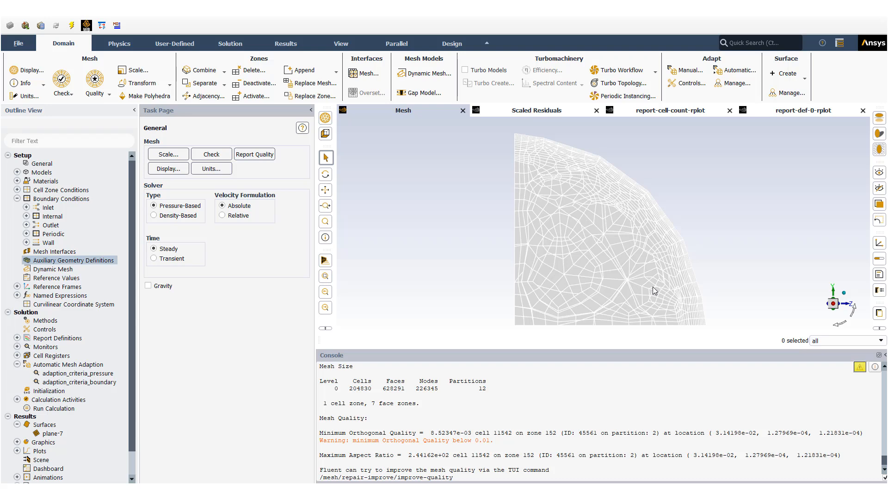
Examine the adapted cells on plane-7 up close, especially the layers along the curved wall and at its upper corner
{"action": "scroll", "coordinate": [521, 128], "scroll_direction": "up", "scroll_amount": 5}
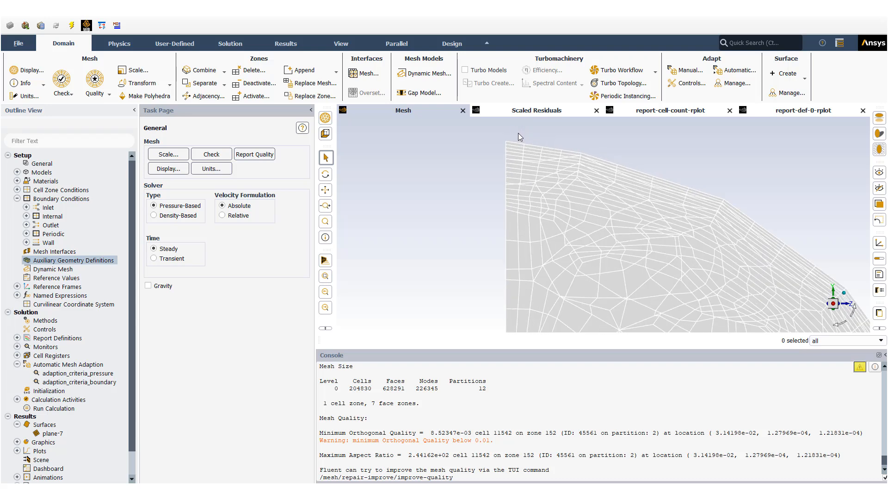
{"action": "scroll", "coordinate": [516, 148], "scroll_direction": "up", "scroll_amount": 2}
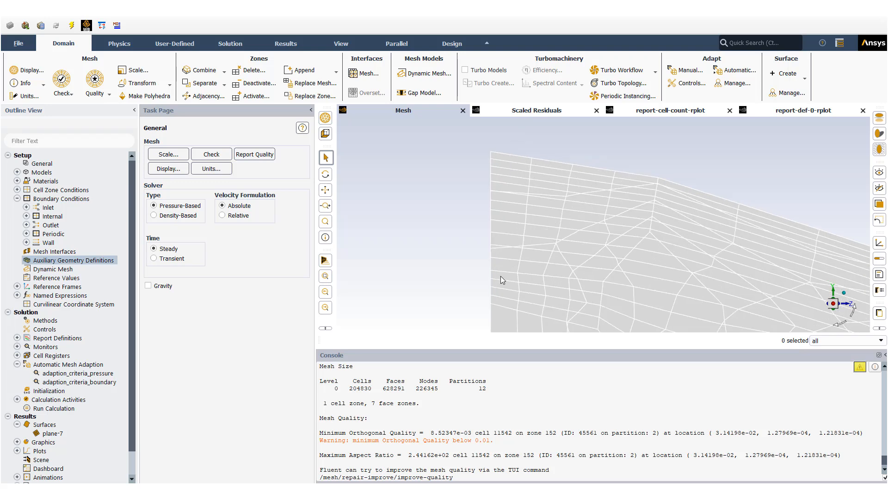
{"action": "scroll", "coordinate": [522, 237], "scroll_direction": "down", "scroll_amount": 5}
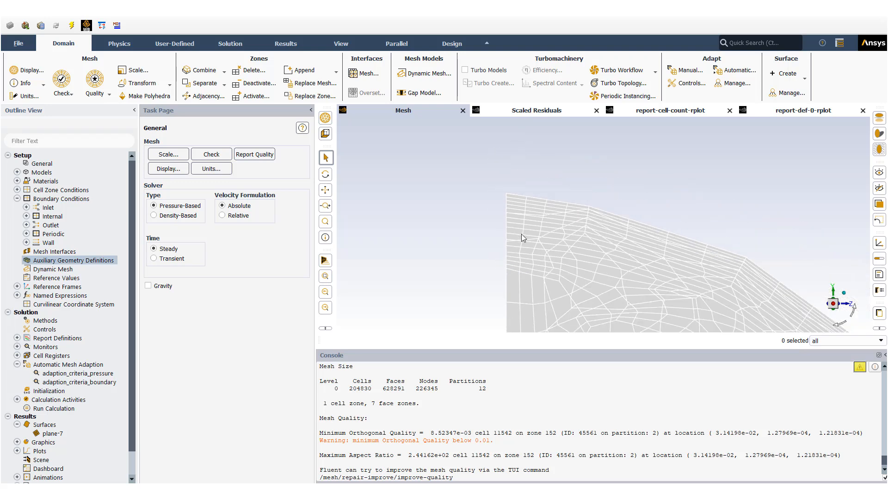
{"action": "middle_click_drag", "start_coordinate": [529, 276], "coordinate": [547, 207], "text": "ctrl"}
{"action": "scroll", "coordinate": [544, 199], "scroll_direction": "up", "scroll_amount": 3}
{"action": "scroll", "coordinate": [545, 202], "scroll_direction": "down", "scroll_amount": 1}
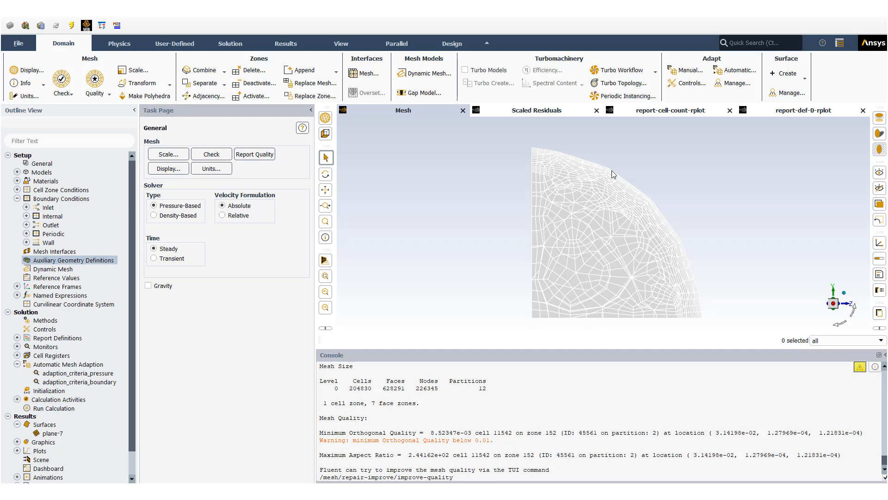
{"action": "scroll", "coordinate": [613, 174], "scroll_direction": "up", "scroll_amount": 3}
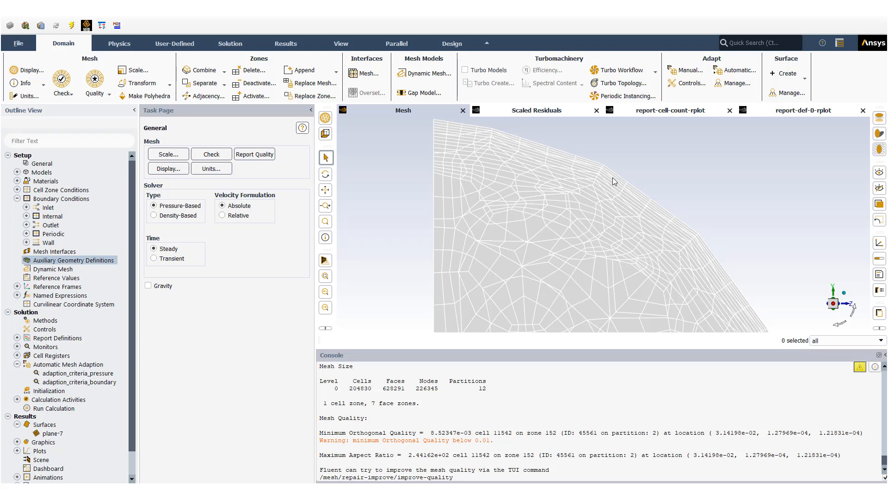
{"action": "scroll", "coordinate": [694, 236], "scroll_direction": "down", "scroll_amount": 4}
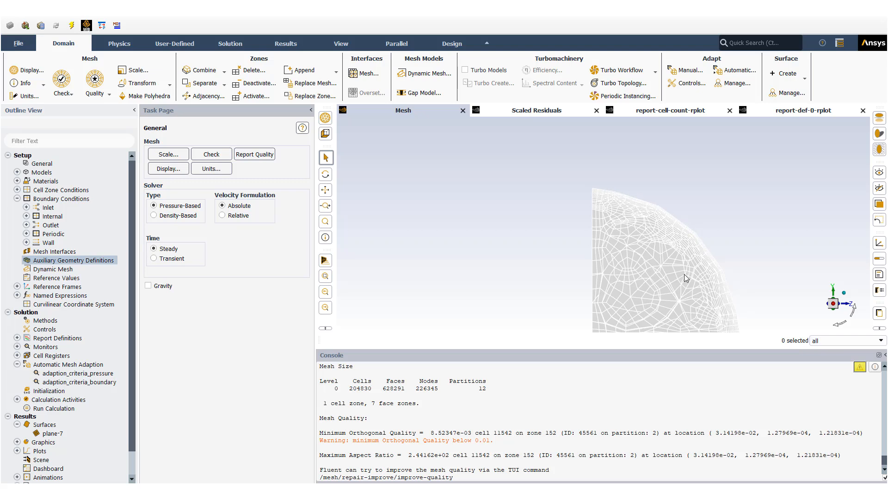
{"action": "middle_click_drag", "start_coordinate": [684, 274], "coordinate": [608, 254]}
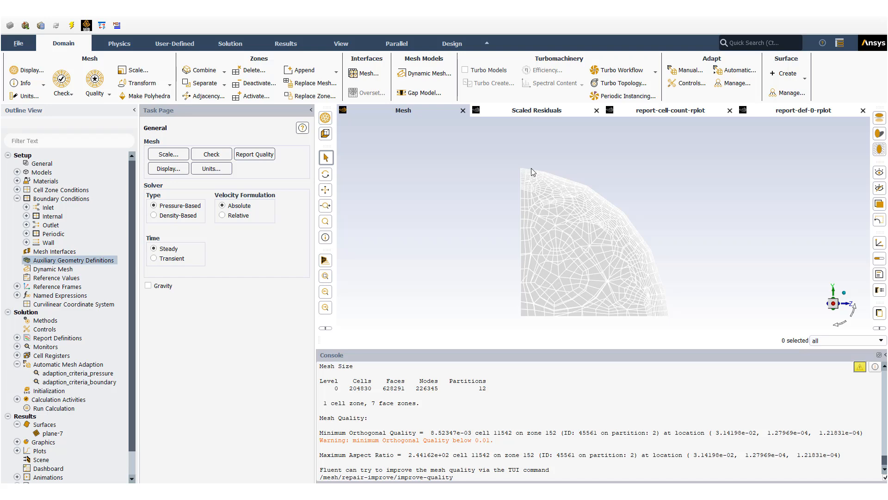
{"action": "scroll", "coordinate": [532, 169], "scroll_direction": "up", "scroll_amount": 5}
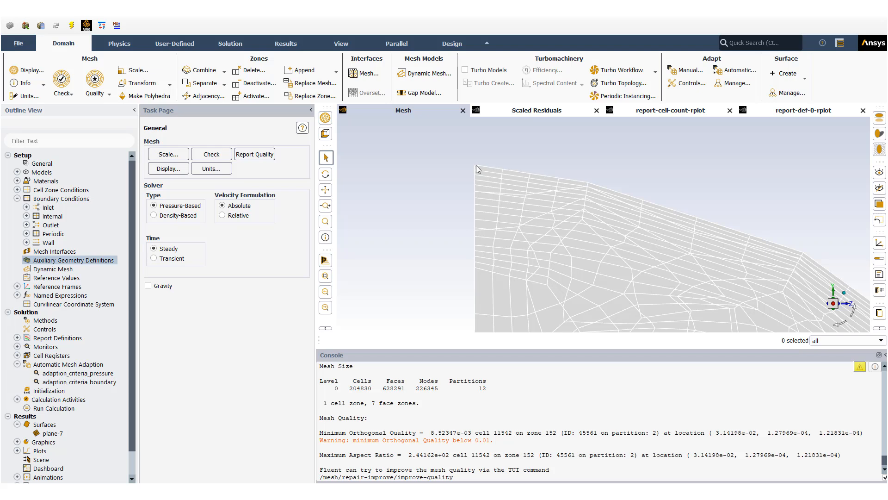
{"action": "scroll", "coordinate": [476, 165], "scroll_direction": "down", "scroll_amount": 5}
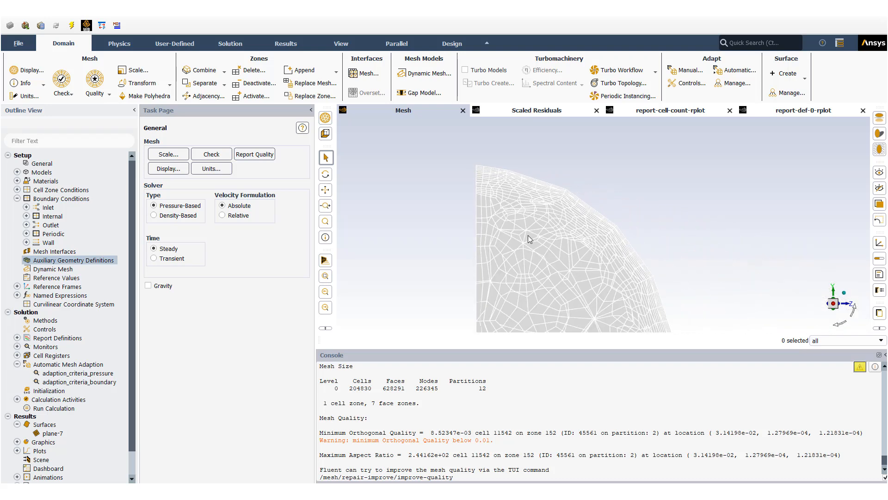
{"action": "middle_click_drag", "start_coordinate": [528, 235], "coordinate": [561, 205]}
{"action": "scroll", "coordinate": [561, 202], "scroll_direction": "down", "scroll_amount": 1}
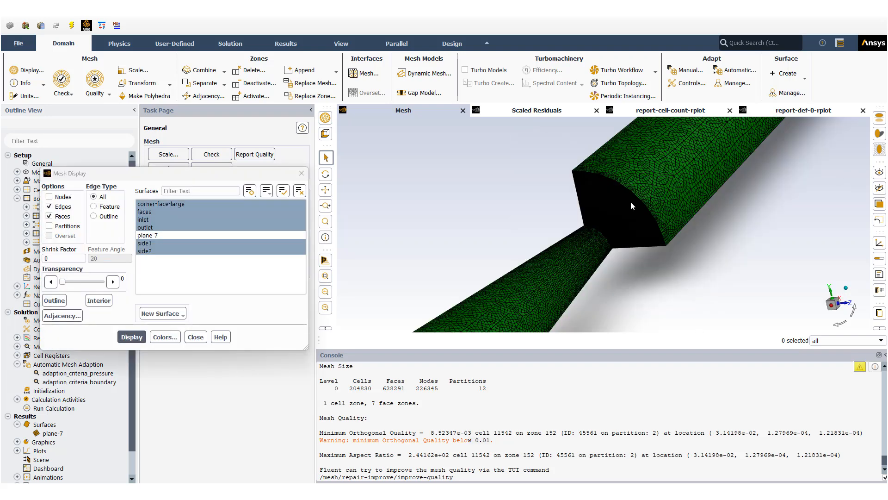
Examine the surface mesh of the duct walls around the junction between the narrow and wide sections, with all surfaces except plane-7 displayed
{"action": "scroll", "coordinate": [625, 176], "scroll_direction": "up", "scroll_amount": 5}
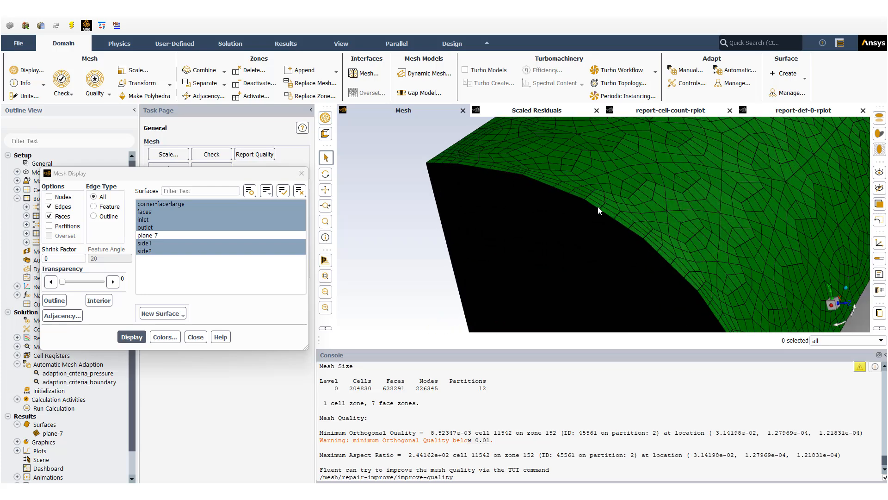
{"action": "mouse_move", "coordinate": [598, 207]}
{"action": "left_mouse_down"}
{"action": "mouse_move", "coordinate": [615, 186]}
{"action": "mouse_move", "coordinate": [601, 204]}
{"action": "mouse_move", "coordinate": [570, 201]}
{"action": "left_mouse_up"}
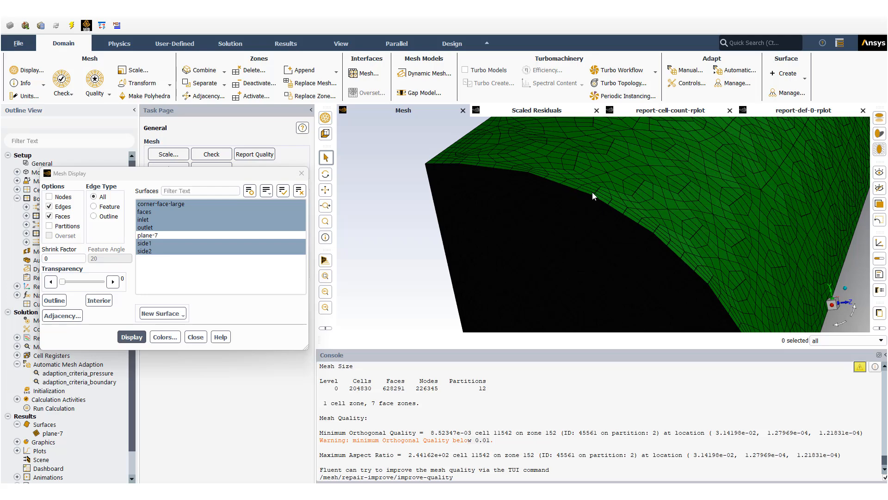
{"action": "scroll", "coordinate": [593, 195], "scroll_direction": "down", "scroll_amount": 6}
{"action": "scroll", "coordinate": [568, 259], "scroll_direction": "up", "scroll_amount": 5}
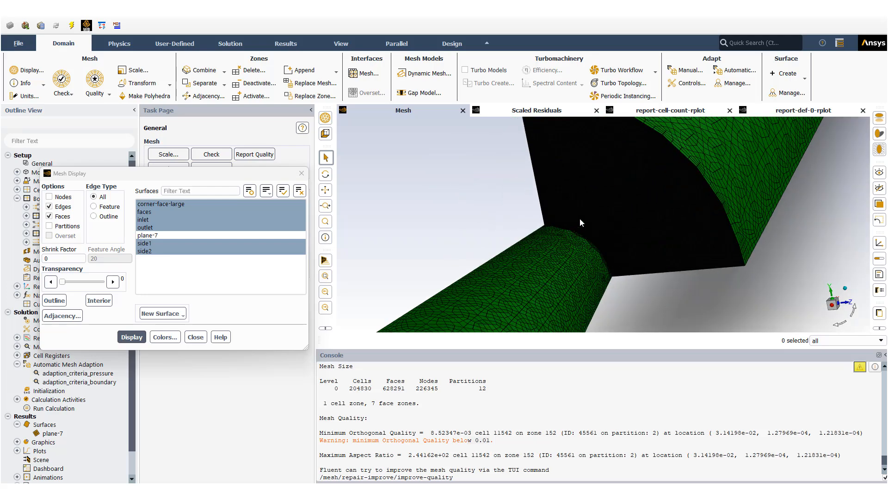
{"action": "scroll", "coordinate": [570, 282], "scroll_direction": "up", "scroll_amount": 8}
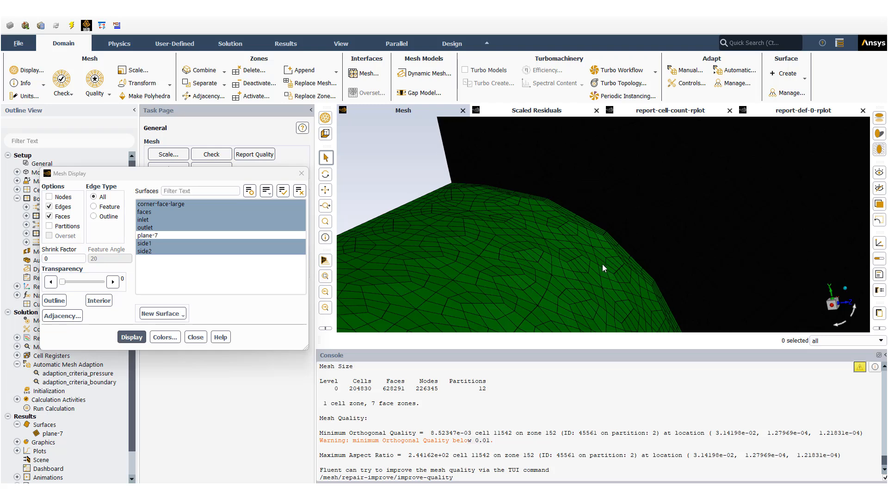
{"action": "scroll", "coordinate": [602, 266], "scroll_direction": "up", "scroll_amount": 4}
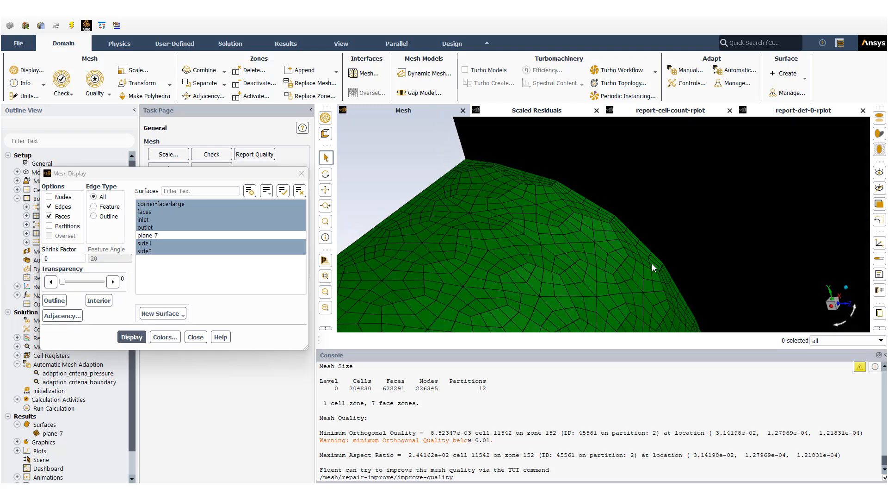
{"action": "scroll", "coordinate": [568, 246], "scroll_direction": "down", "scroll_amount": 4}
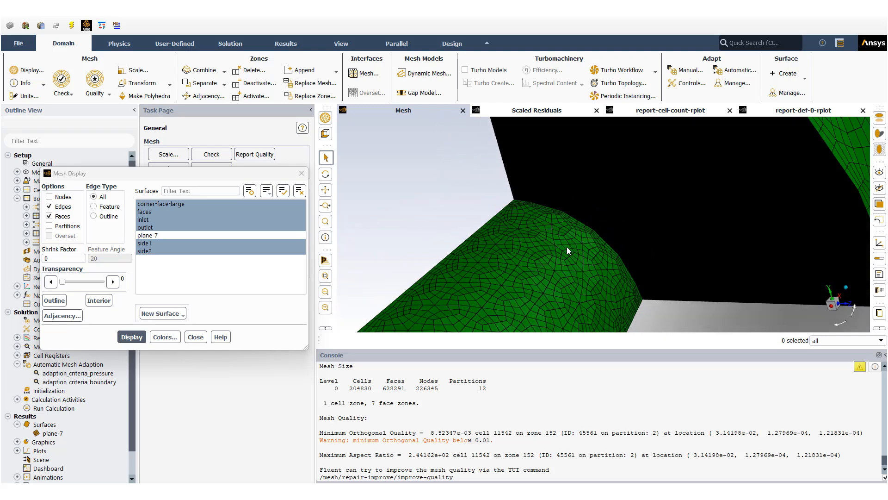
{"action": "scroll", "coordinate": [572, 259], "scroll_direction": "down", "scroll_amount": 2}
{"action": "mouse_move", "coordinate": [572, 259]}
{"action": "middle_mouse_down"}
{"action": "mouse_move", "coordinate": [544, 273]}
{"action": "mouse_move", "coordinate": [557, 254]}
{"action": "middle_mouse_up"}
{"action": "scroll", "coordinate": [563, 236], "scroll_direction": "up", "scroll_amount": 4}
{"action": "scroll", "coordinate": [565, 229], "scroll_direction": "up", "scroll_amount": 3}
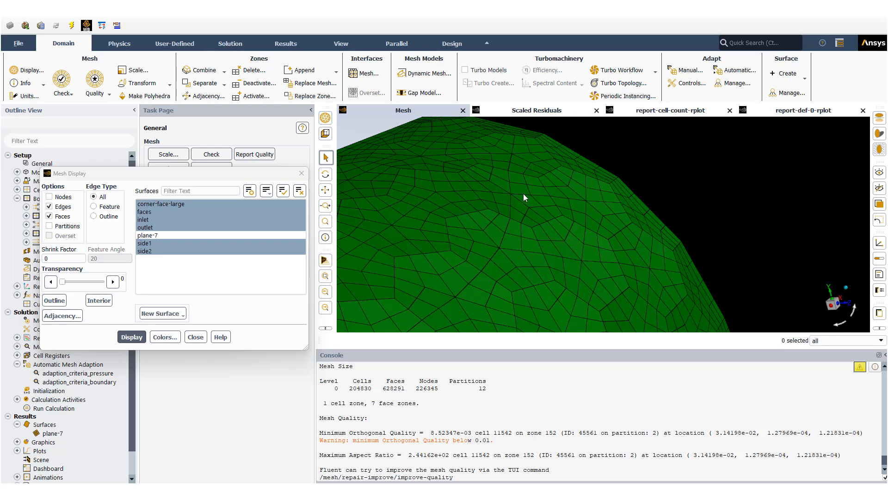
Examine the mesh on the duct's flat side face around the step corner, including a straight side-on view of the refined cells there
{"action": "scroll", "coordinate": [523, 193], "scroll_direction": "down", "scroll_amount": 6}
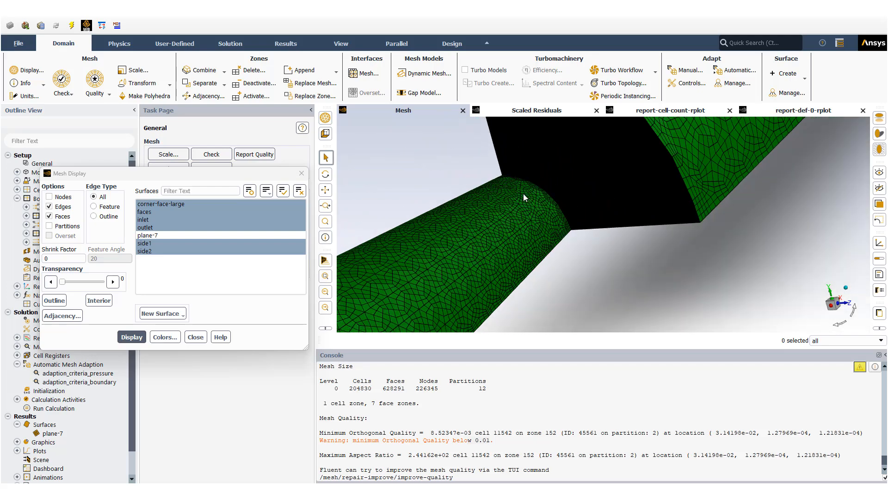
{"action": "scroll", "coordinate": [523, 193], "scroll_direction": "down", "scroll_amount": 5}
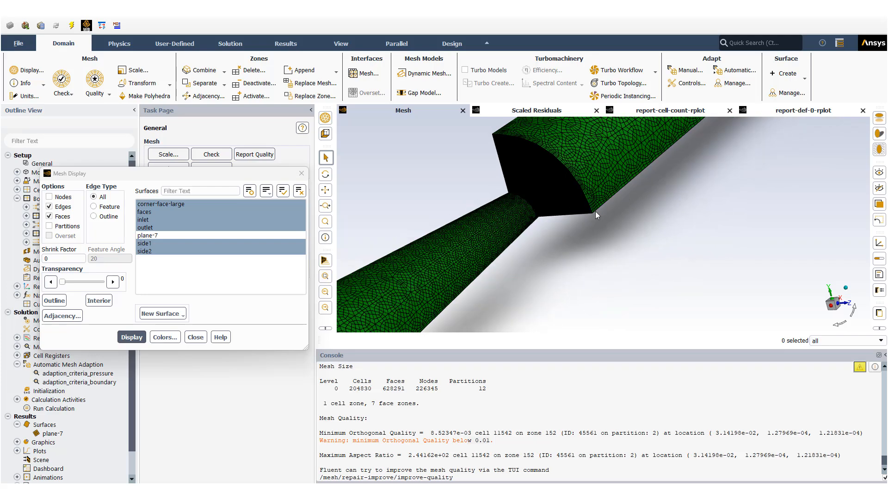
{"action": "left_click_drag", "start_coordinate": [499, 223], "coordinate": [679, 195]}
{"action": "scroll", "coordinate": [679, 195], "scroll_direction": "up", "scroll_amount": 8}
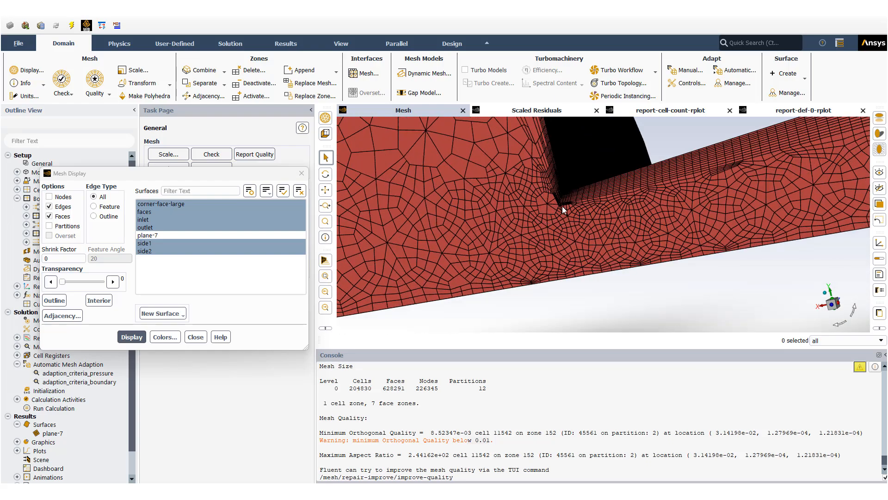
{"action": "scroll", "coordinate": [563, 207], "scroll_direction": "up", "scroll_amount": 6}
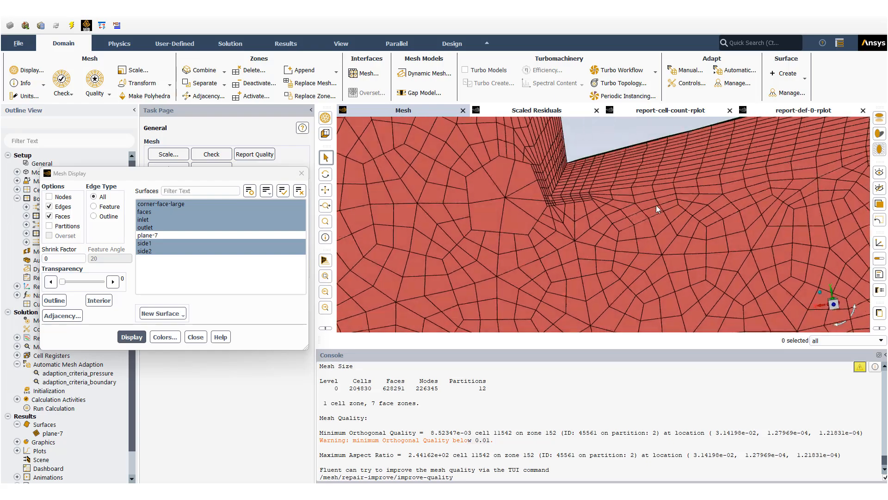
{"action": "left_click_drag", "start_coordinate": [656, 205], "coordinate": [665, 199]}
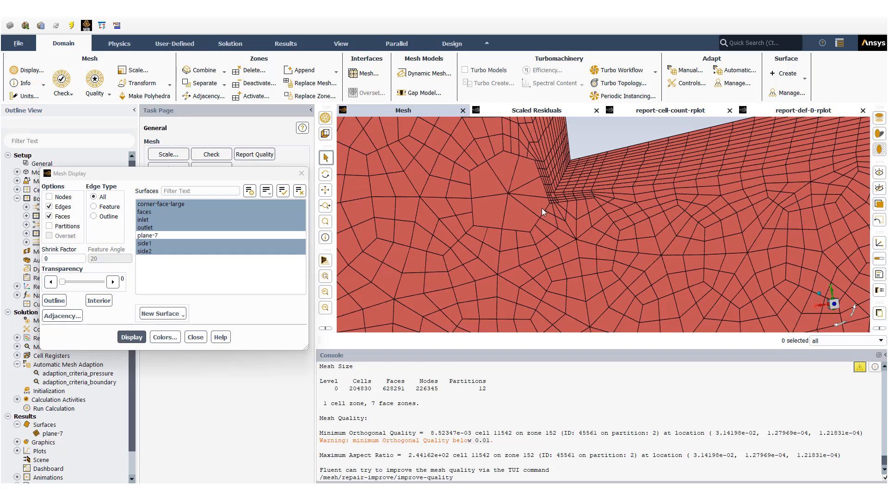
{"action": "scroll", "coordinate": [542, 208], "scroll_direction": "down", "scroll_amount": 5}
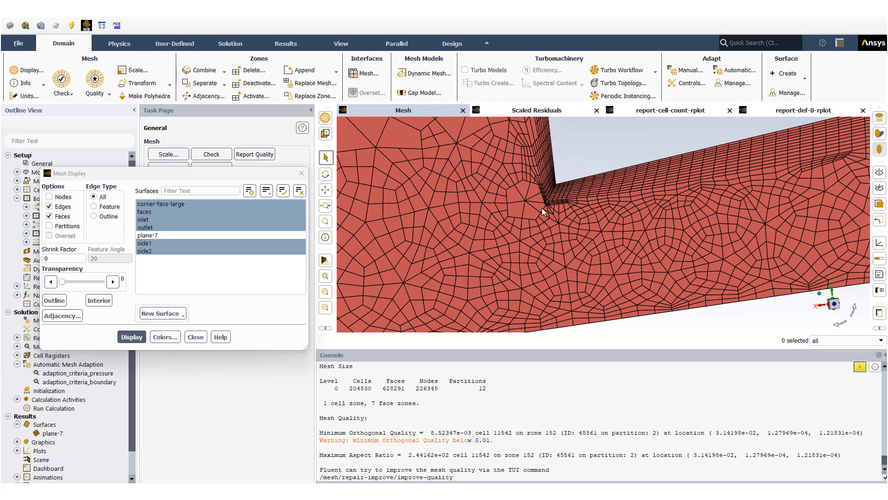
{"action": "left_click", "coordinate": [834, 304]}
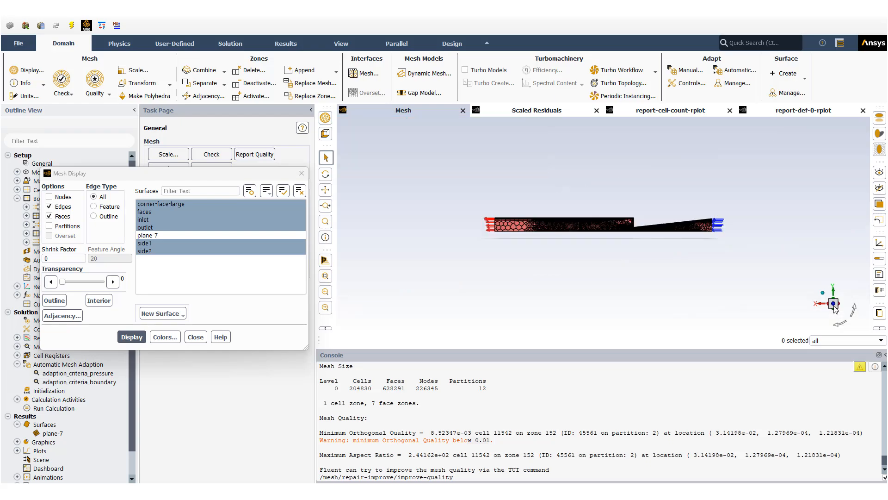
{"action": "scroll", "coordinate": [610, 210], "scroll_direction": "up", "scroll_amount": 5}
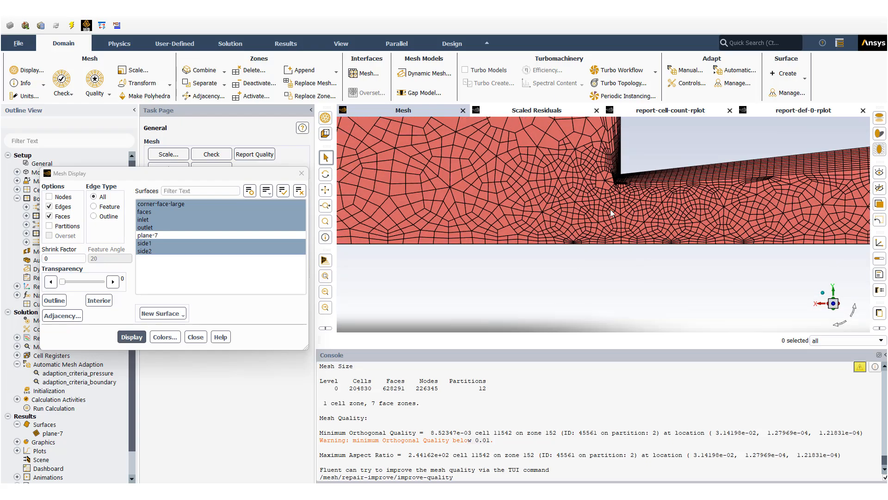
{"action": "left_click_drag", "start_coordinate": [609, 202], "coordinate": [665, 218]}
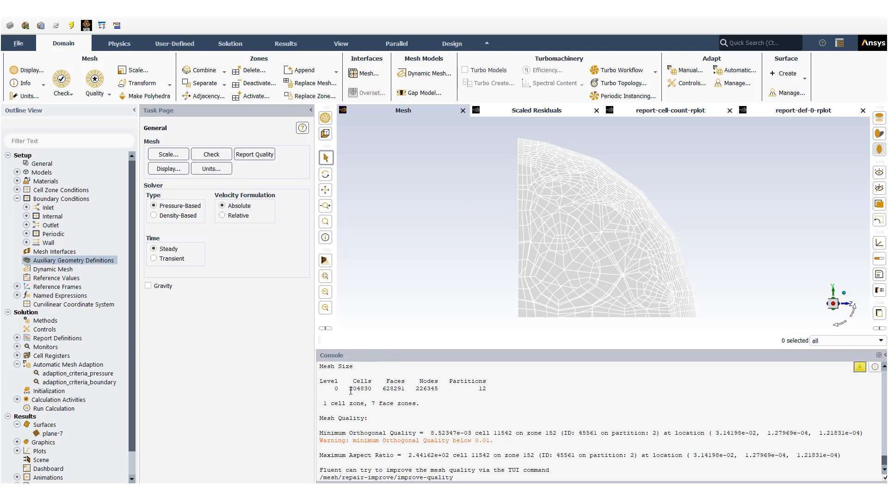
Review the cell count and the minimum orthogonal quality warning reported for the adapted mesh in the console
{"action": "left_click_drag", "start_coordinate": [349, 390], "coordinate": [372, 389]}
{"action": "left_click", "coordinate": [456, 397]}
{"action": "left_click_drag", "start_coordinate": [431, 433], "coordinate": [490, 440]}
Examine the plane-7 cross-section mesh again, comparing the thin layers along the curved wall with the interior cells
{"action": "scroll", "coordinate": [656, 219], "scroll_direction": "up", "scroll_amount": 5}
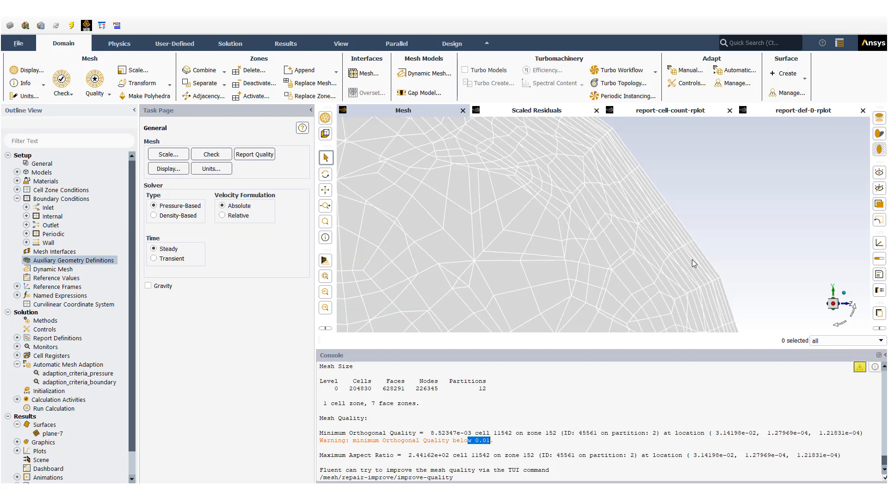
{"action": "scroll", "coordinate": [692, 259], "scroll_direction": "down", "scroll_amount": 3}
{"action": "scroll", "coordinate": [694, 260], "scroll_direction": "down", "scroll_amount": 2}
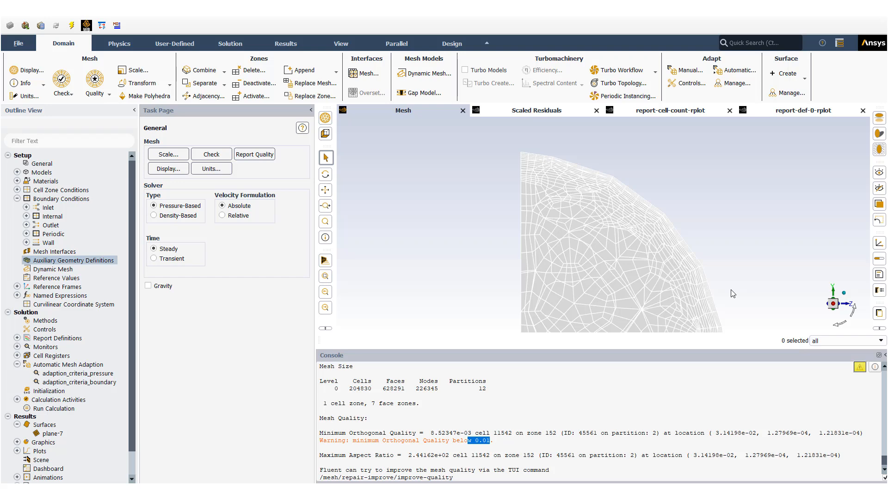
{"action": "left_click_drag", "start_coordinate": [733, 293], "coordinate": [691, 267]}
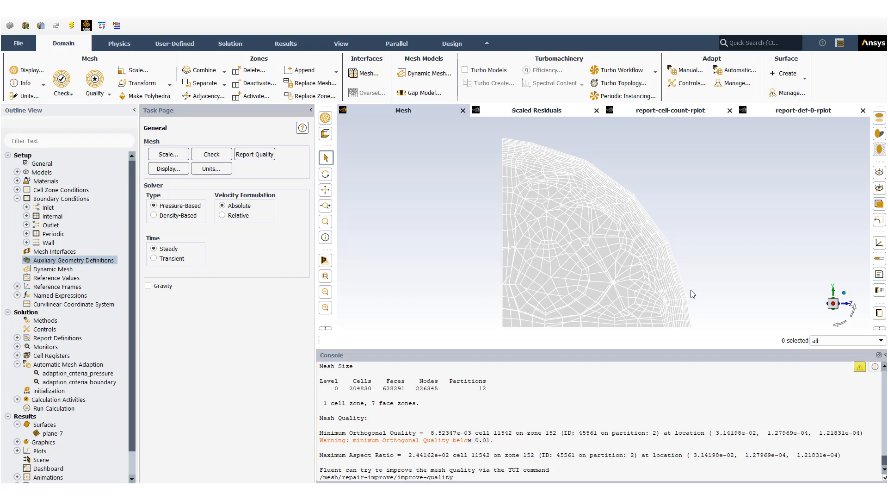
{"action": "scroll", "coordinate": [627, 240], "scroll_direction": "up", "scroll_amount": 1}
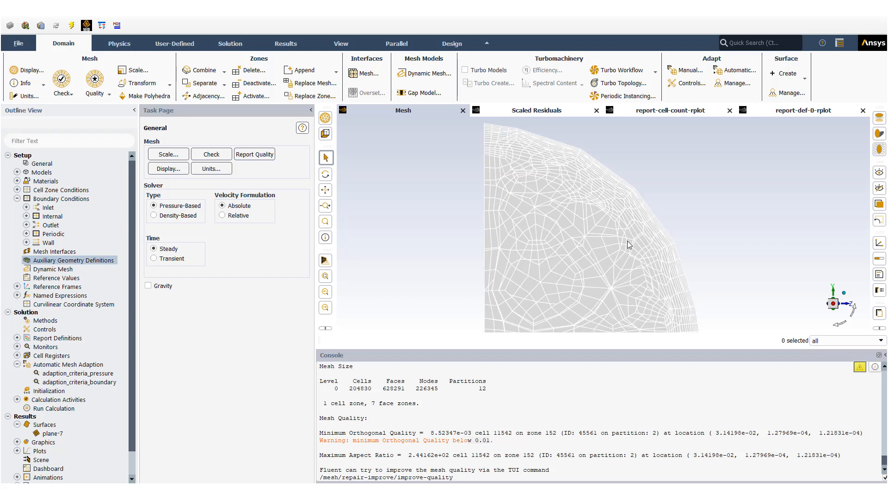
{"action": "scroll", "coordinate": [540, 134], "scroll_direction": "up", "scroll_amount": 3}
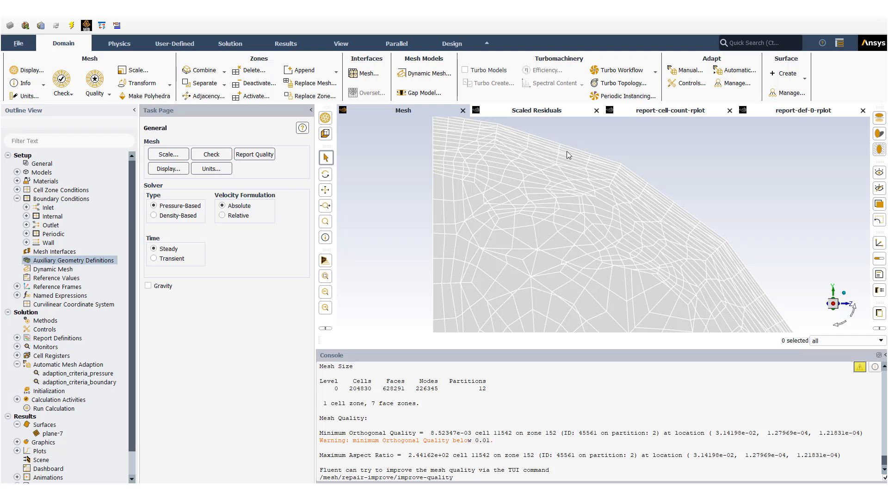
{"action": "scroll", "coordinate": [556, 155], "scroll_direction": "down", "scroll_amount": 5}
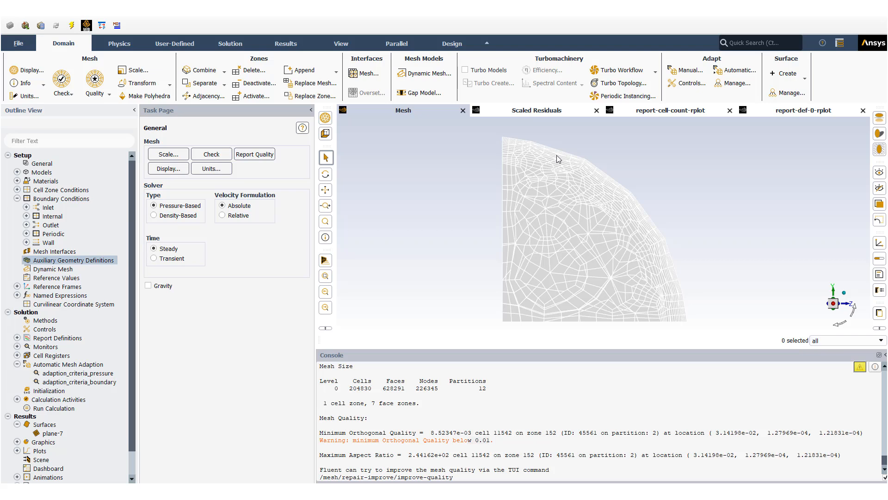